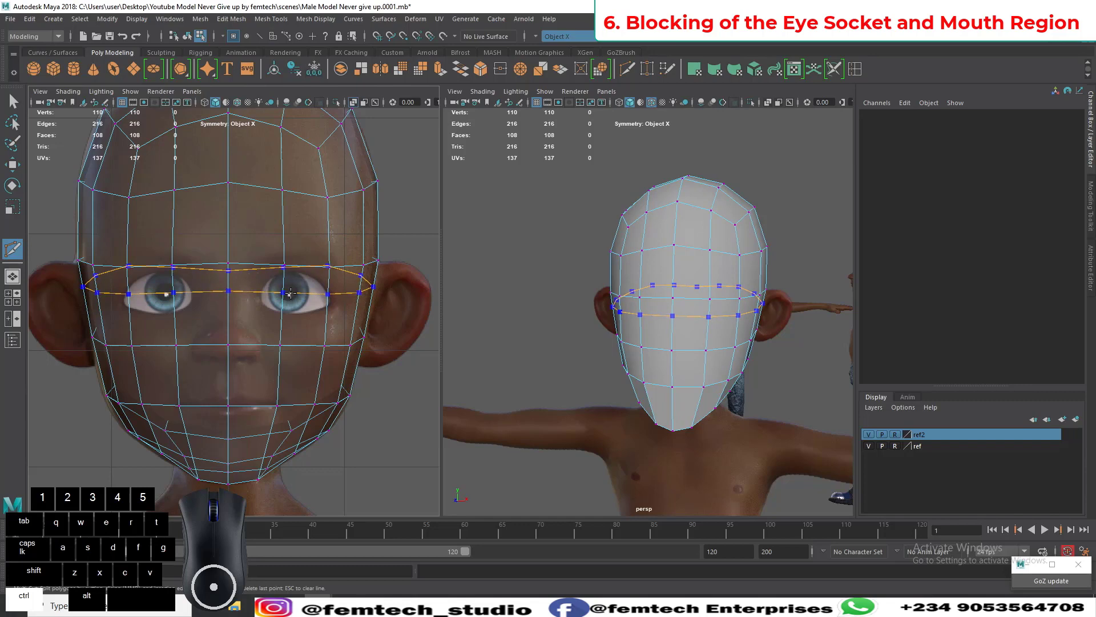
Step: Insert a horizontal edge loop through the eye line around the head mesh and show the head from the side in X-ray shading
ctrl+click(290, 293)
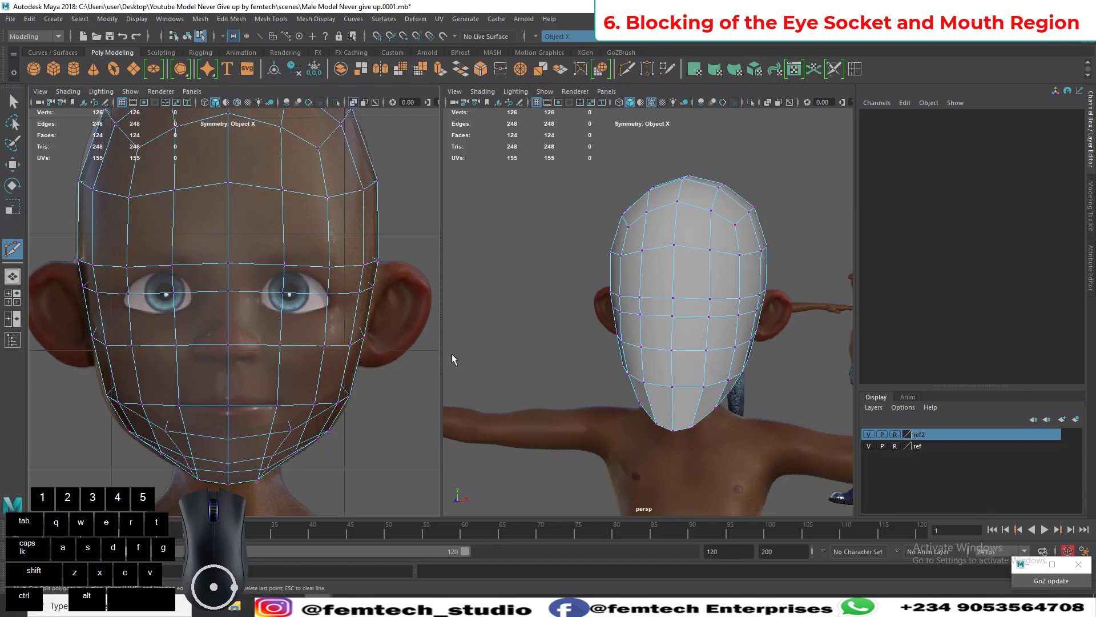
alt+drag(649, 357, 576, 342)
key(space)
scroll(558, 283, up, 2)
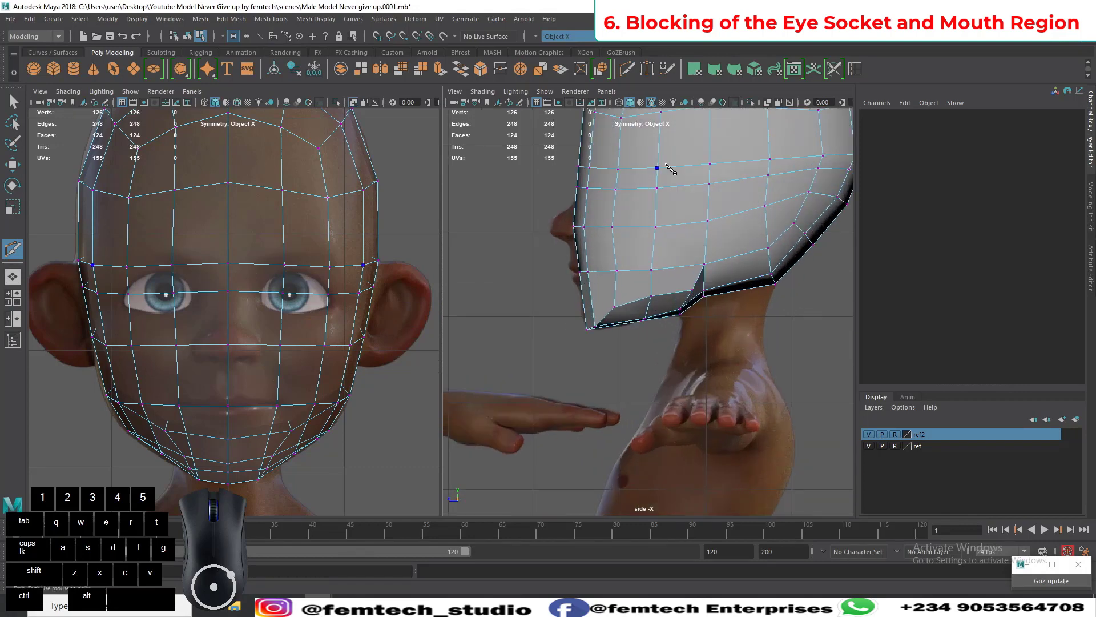
key(alt+x)
alt+middle_drag(485, 201, 508, 242)
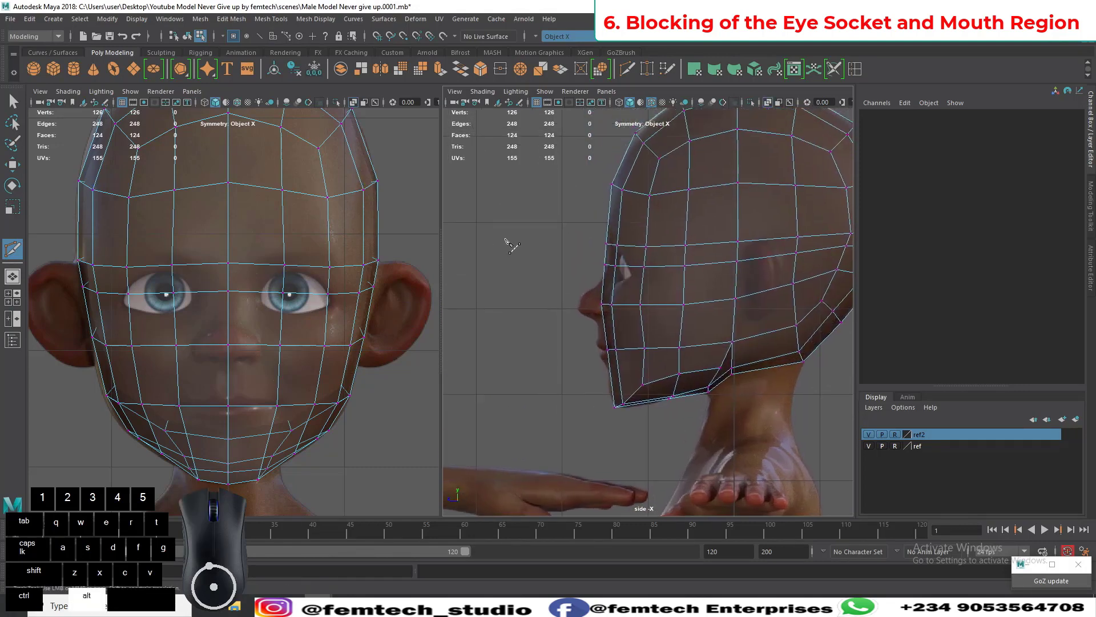
alt+right_drag(508, 241, 520, 284)
alt+middle_drag(520, 284, 553, 337)
key(q)
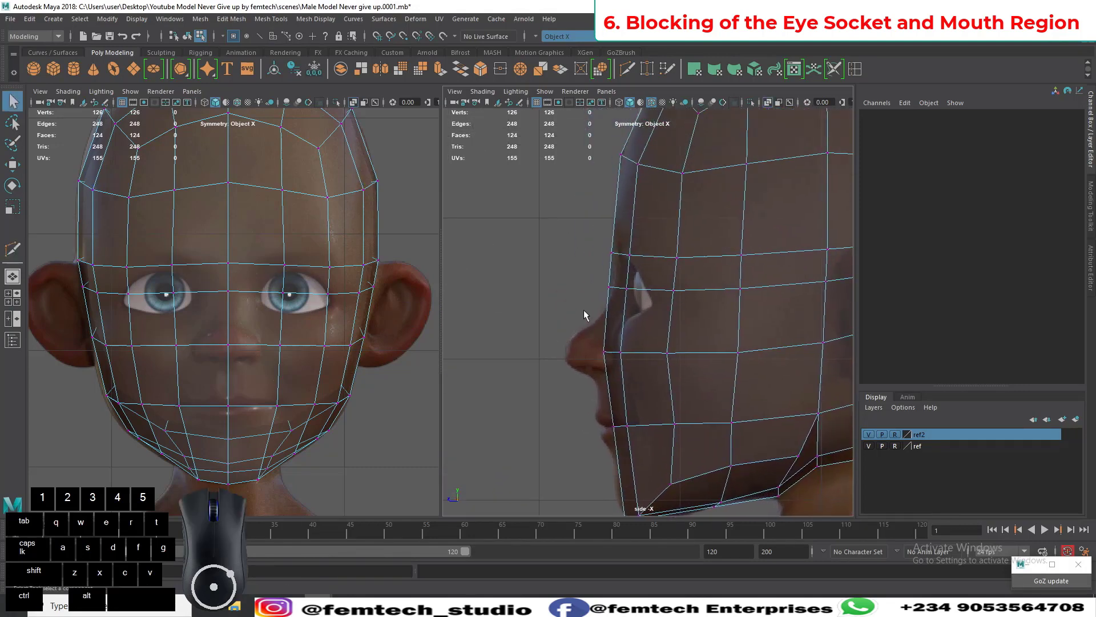
Step: Check how the new eye-level vertices line up with the reference eyes in the front and side views
click(609, 288)
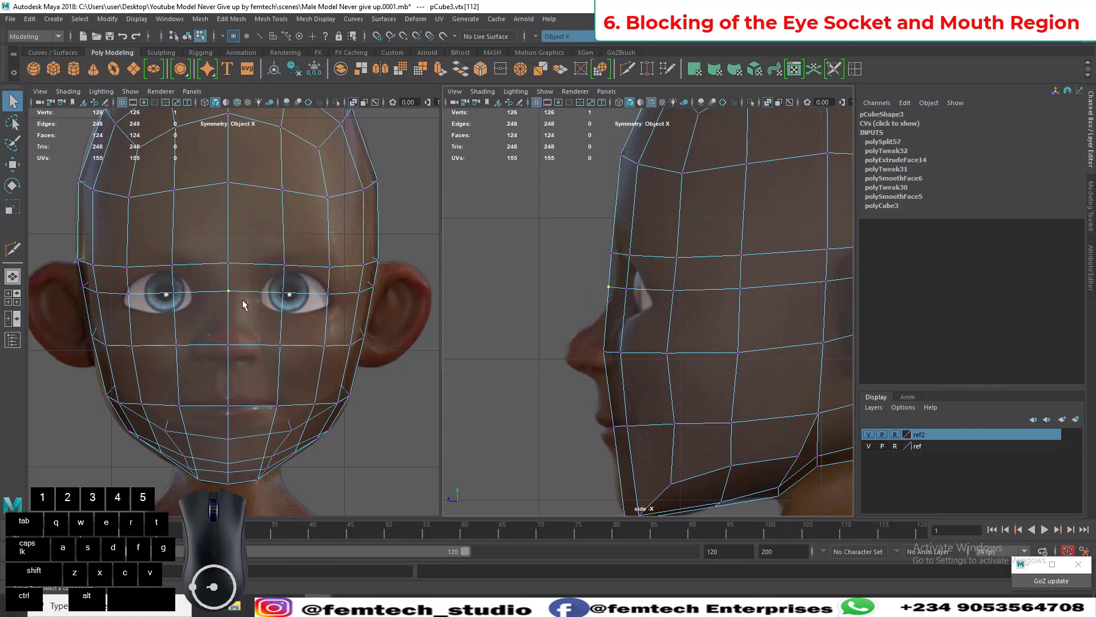
click(284, 294)
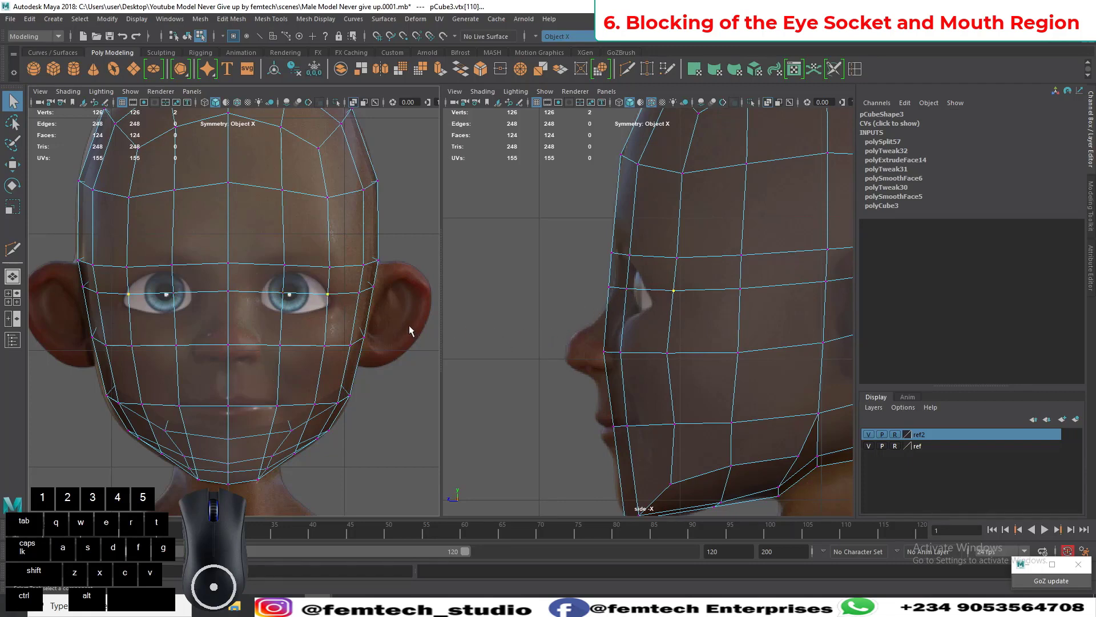
scroll(409, 328, up, 4)
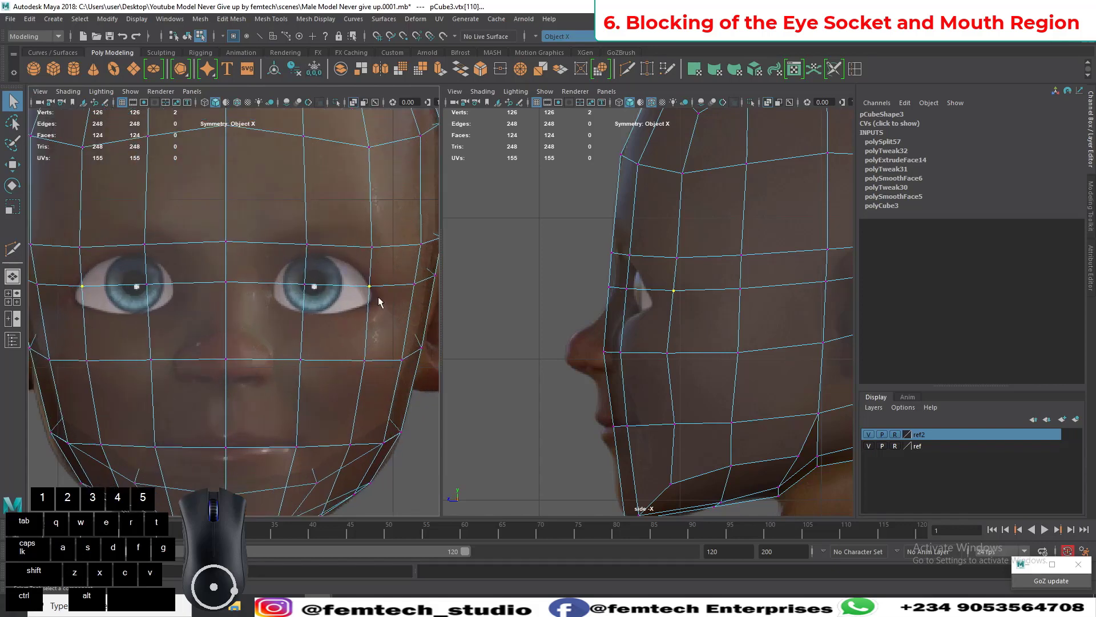
scroll(258, 306, down, 6)
scroll(258, 307, up, 6)
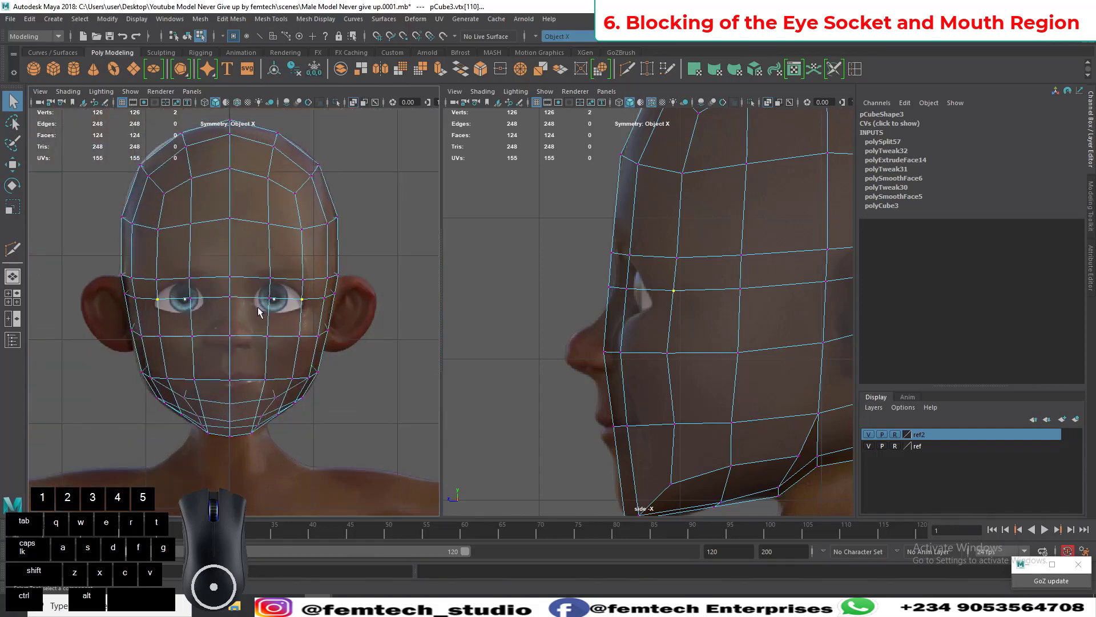
alt+middle_drag(287, 304, 253, 328)
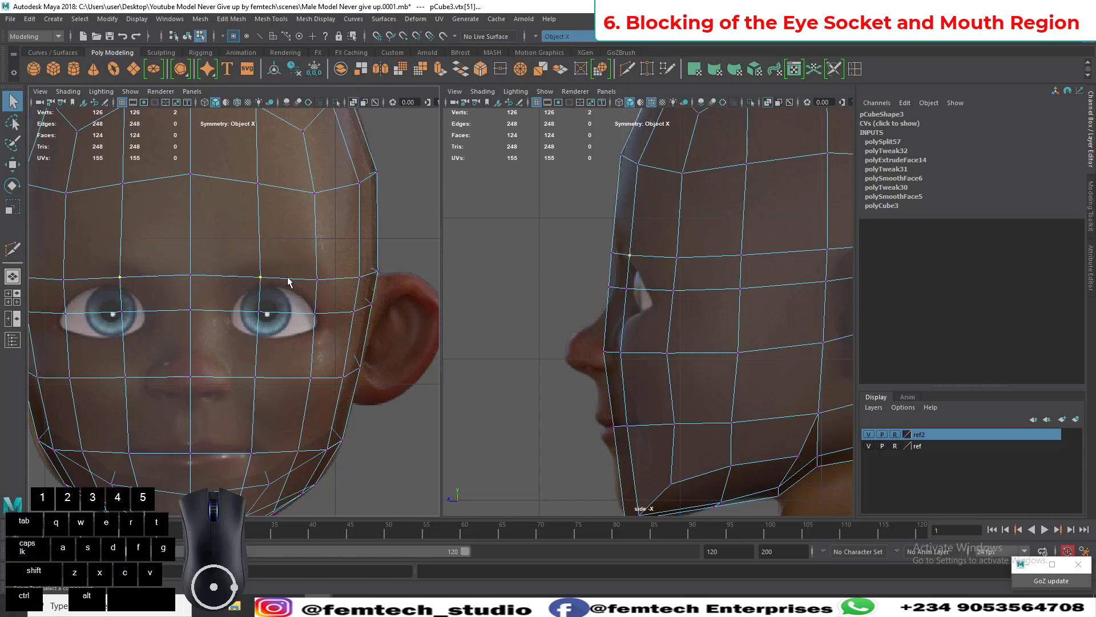
Step: Select the whole vertex loop just above the eyes and slide it up along the mesh surface to about brow height
shift+double_click(317, 279)
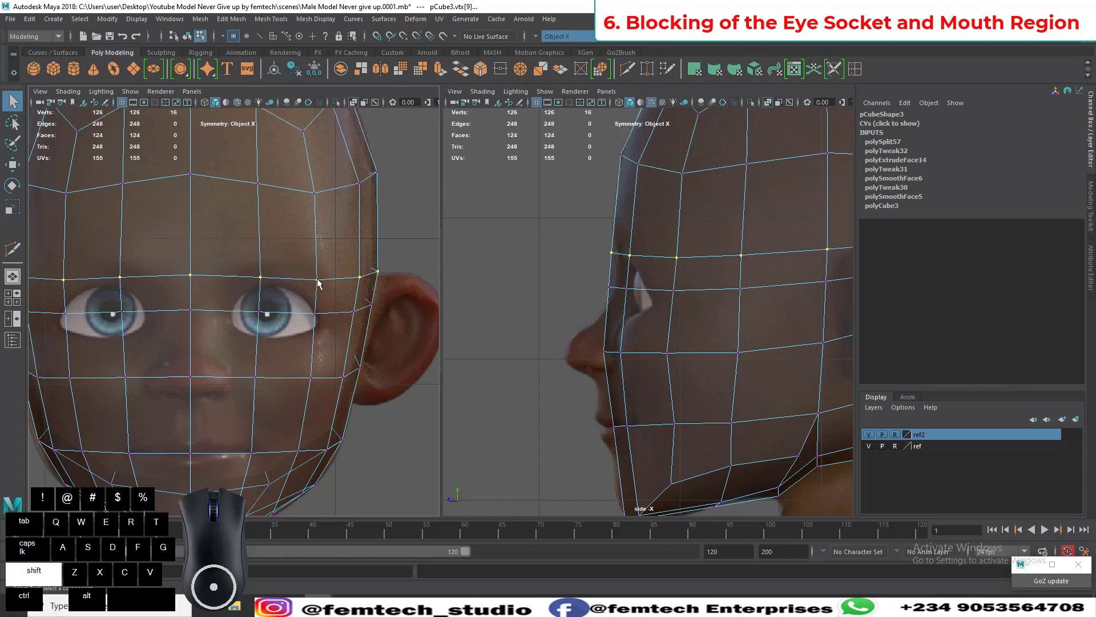
click(261, 281)
click(260, 279)
scroll(668, 337, down, 5)
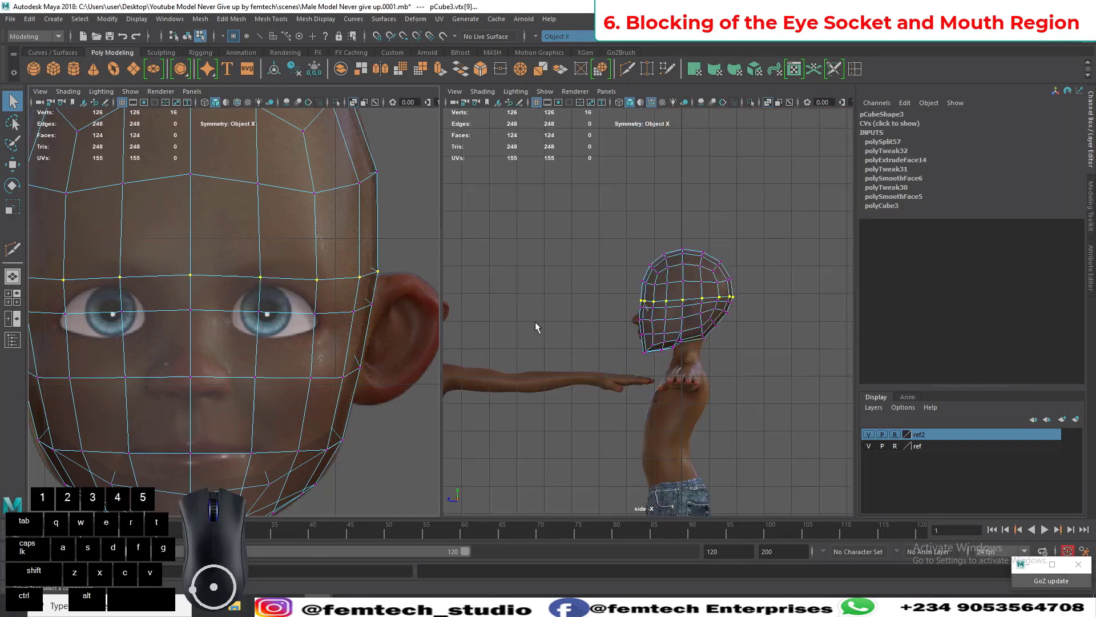
key(w)
scroll(331, 303, down, 5)
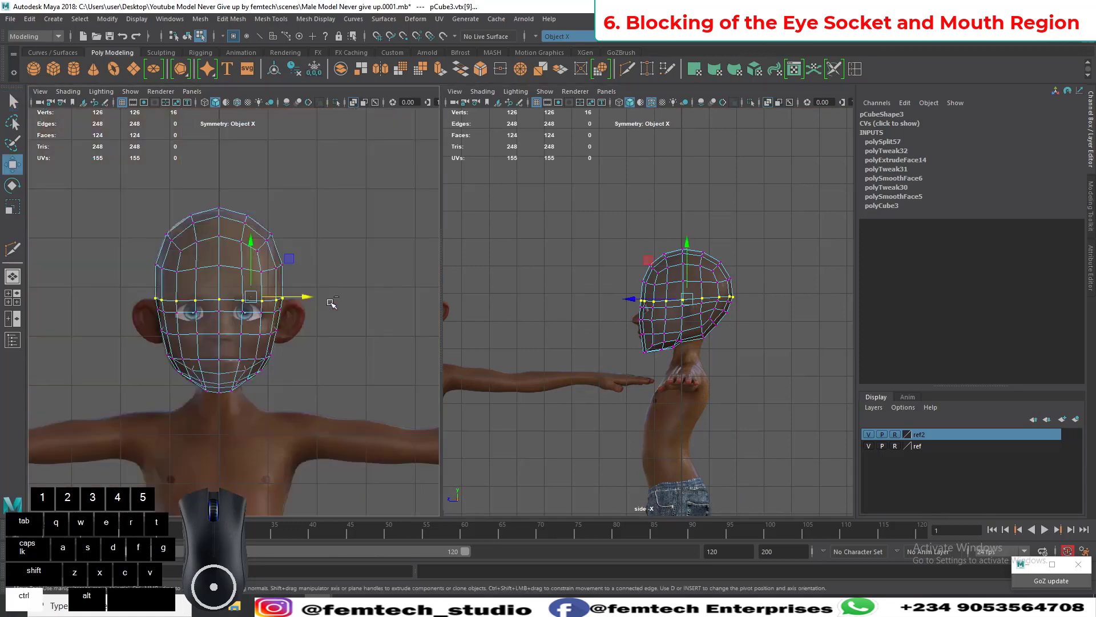
scroll(251, 279, up, 4)
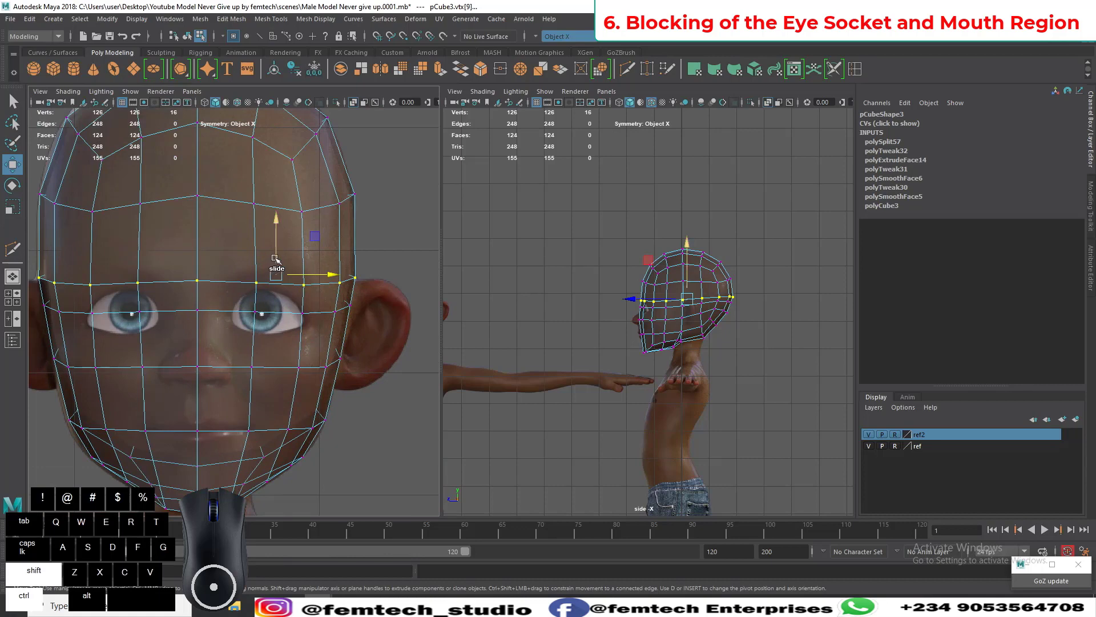
ctrl+shift+drag(274, 261, 278, 249)
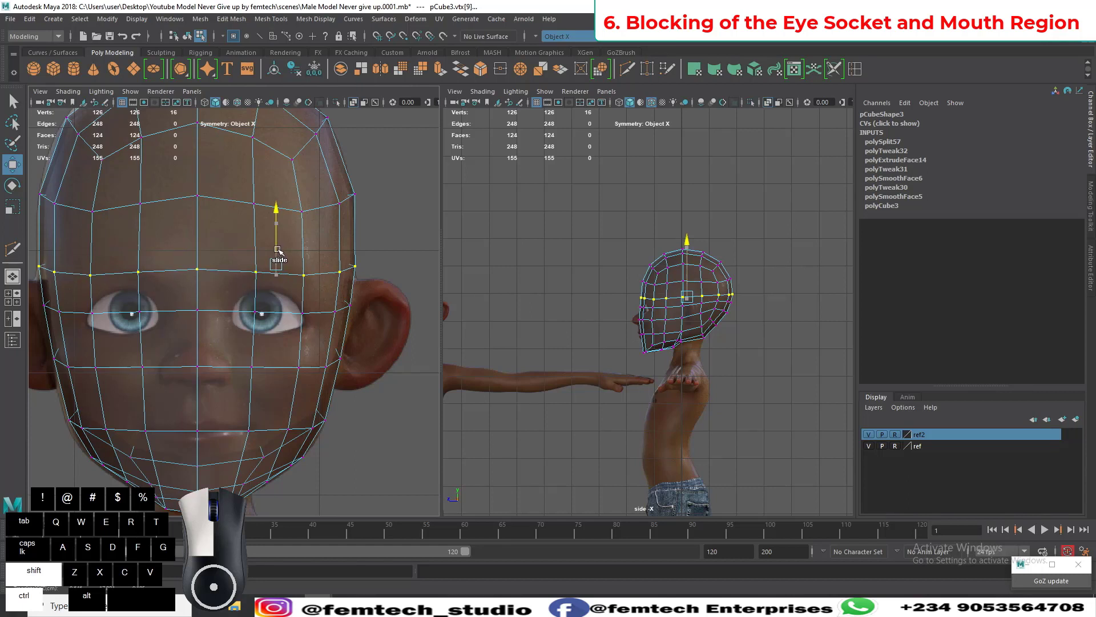
ctrl+shift+drag(278, 250, 278, 249)
ctrl+shift+drag(278, 249, 278, 249)
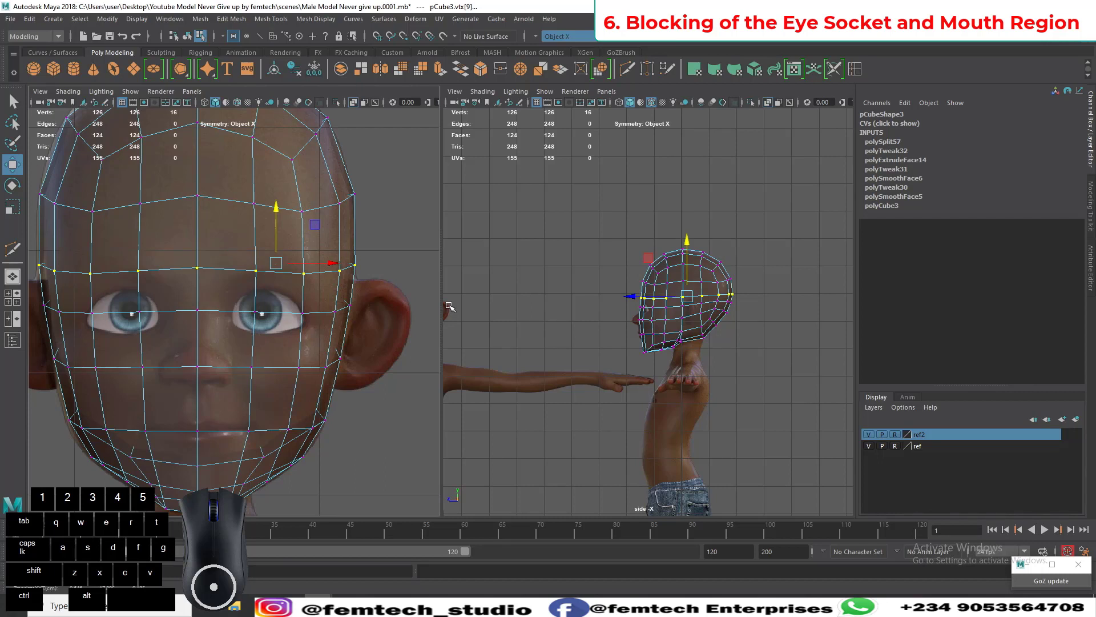
Step: Deselect the brow loop and save the scene
click(381, 354)
scroll(314, 352, up, 2)
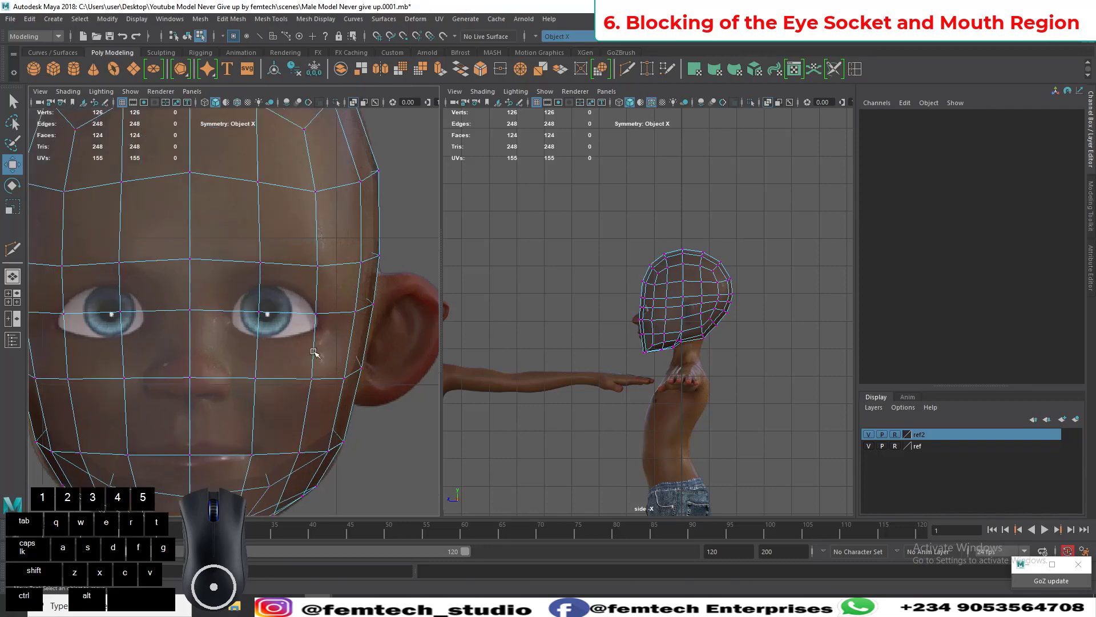
scroll(314, 353, up, 2)
key(ctrl+s)
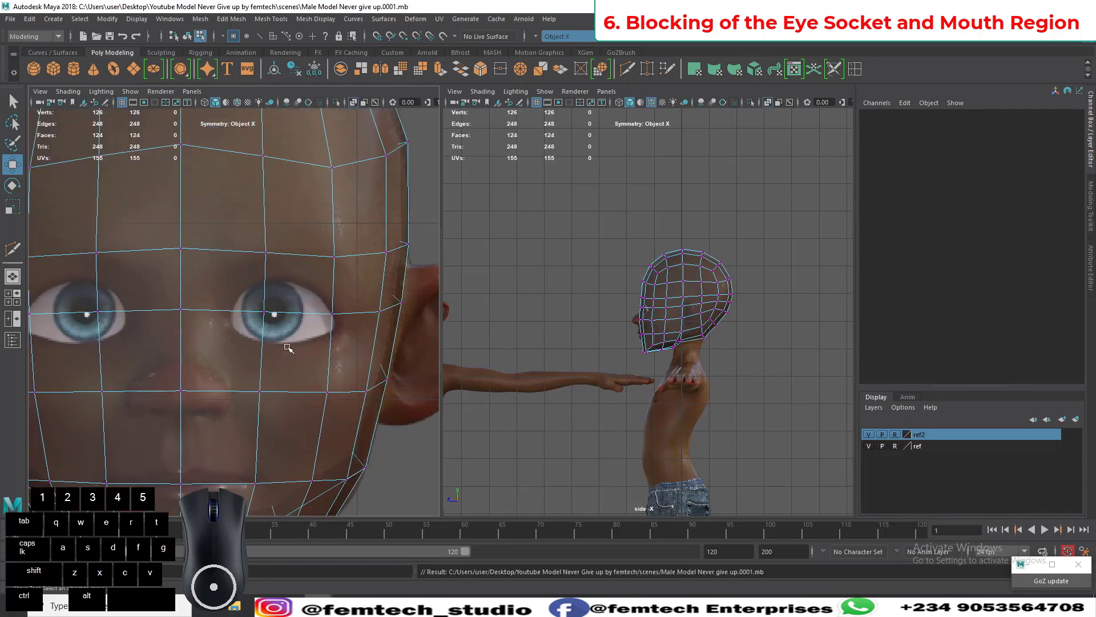
Step: Cut a symmetrical diagonal edge from the vertex at each pupil up to the outer brow vertex with Multi-Cut
scroll(264, 279, down, 10)
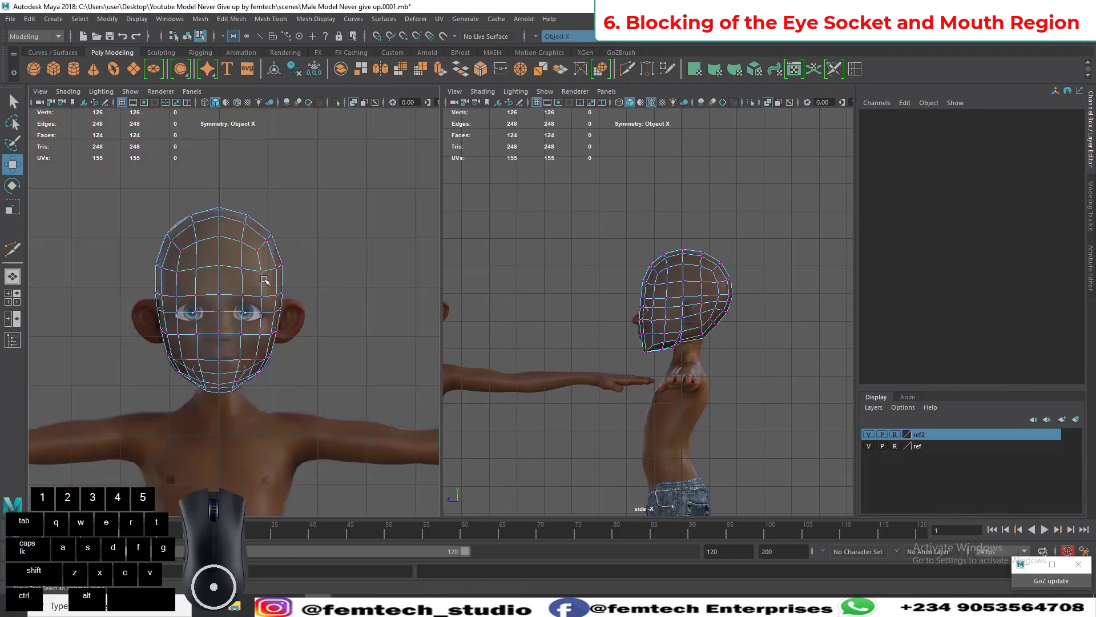
scroll(263, 280, up, 3)
scroll(246, 314, up, 2)
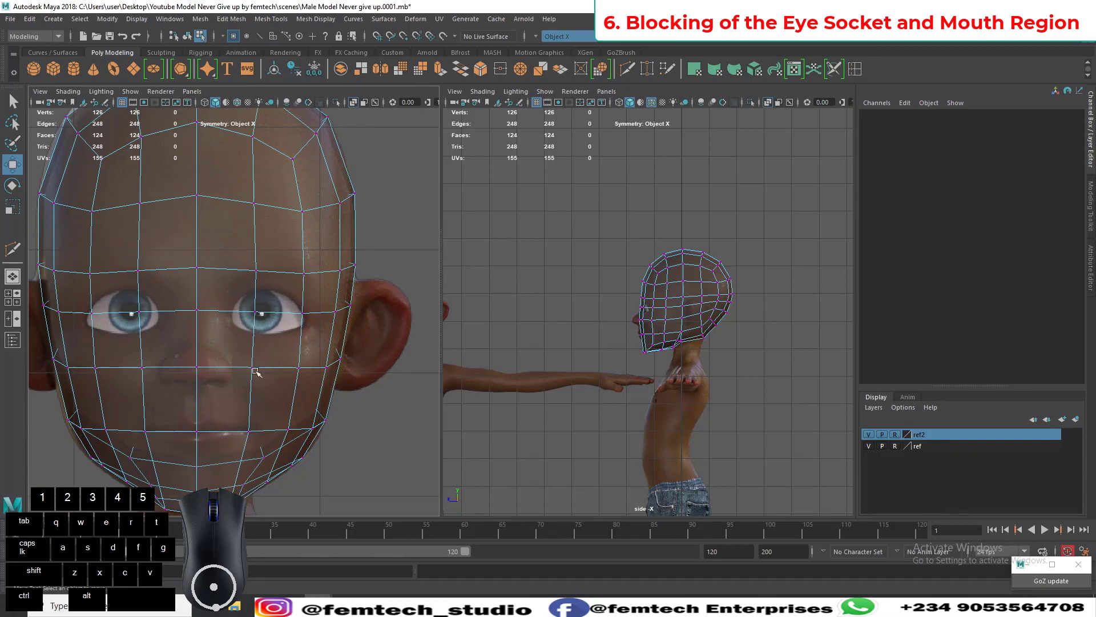
scroll(240, 328, up, 3)
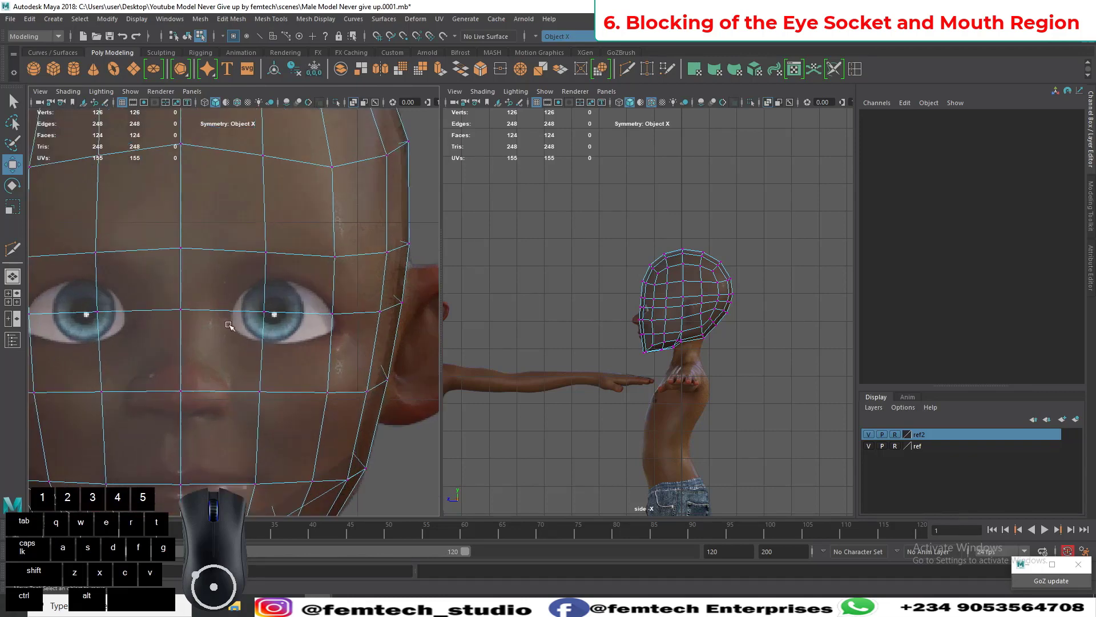
click(12, 248)
click(332, 314)
key(Escape)
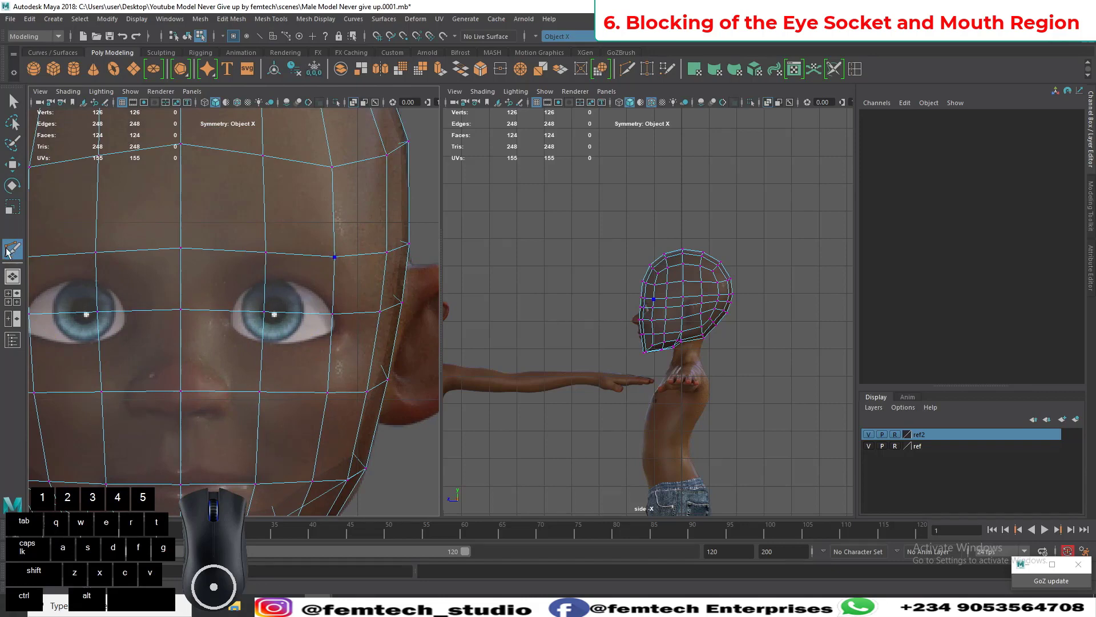
click(264, 312)
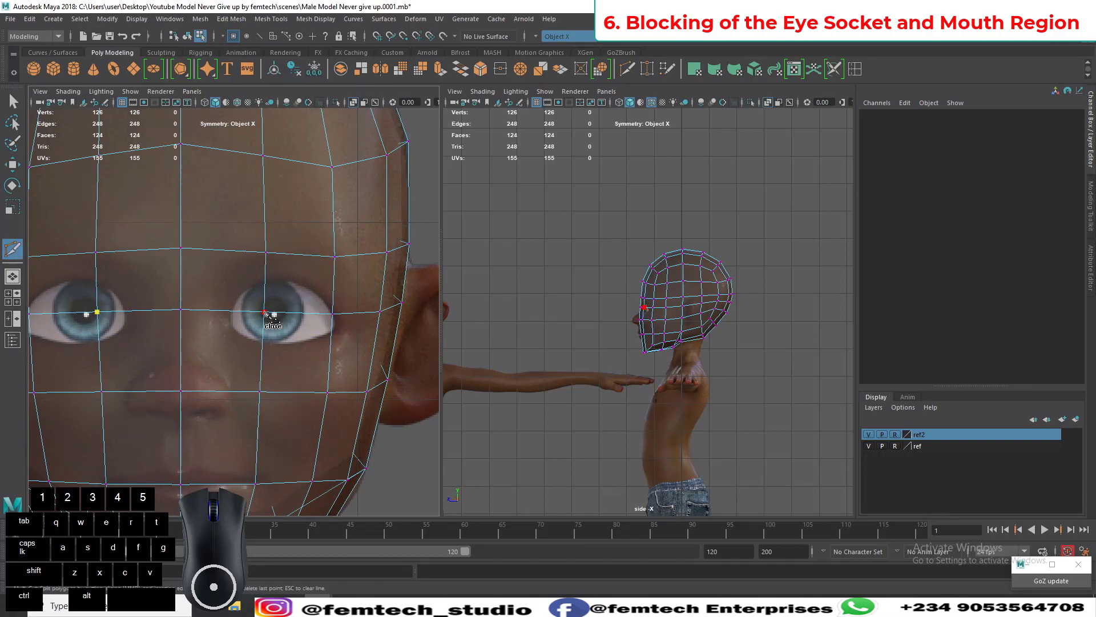
click(336, 258)
key(space)
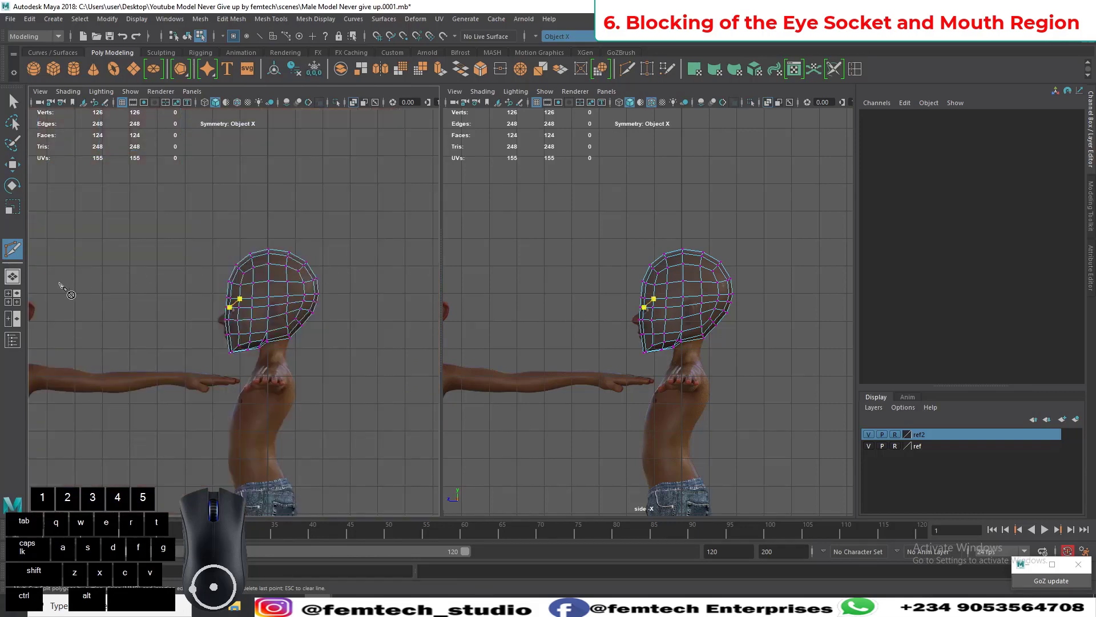
scroll(220, 332, up, 3)
scroll(220, 332, up, 3)
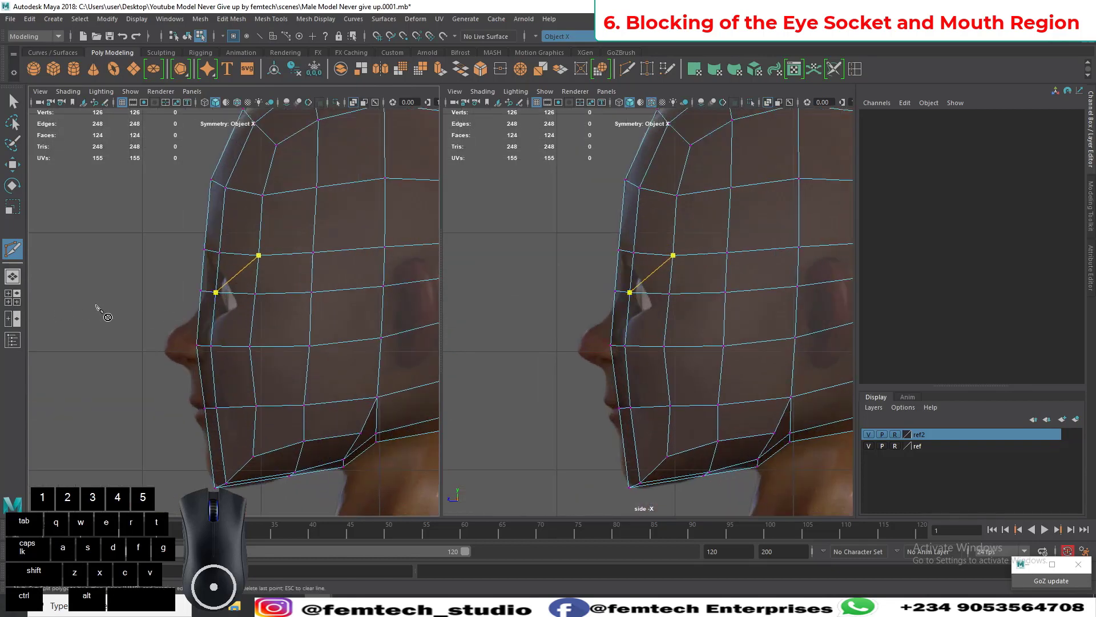
key(space)
drag(96, 306, 96, 336)
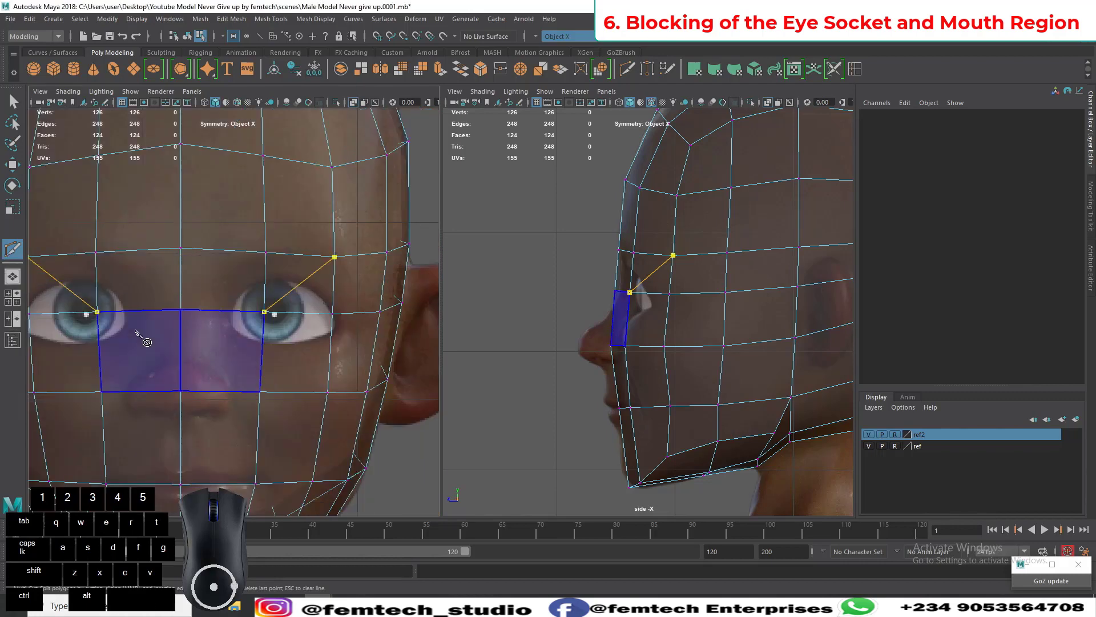
key(q)
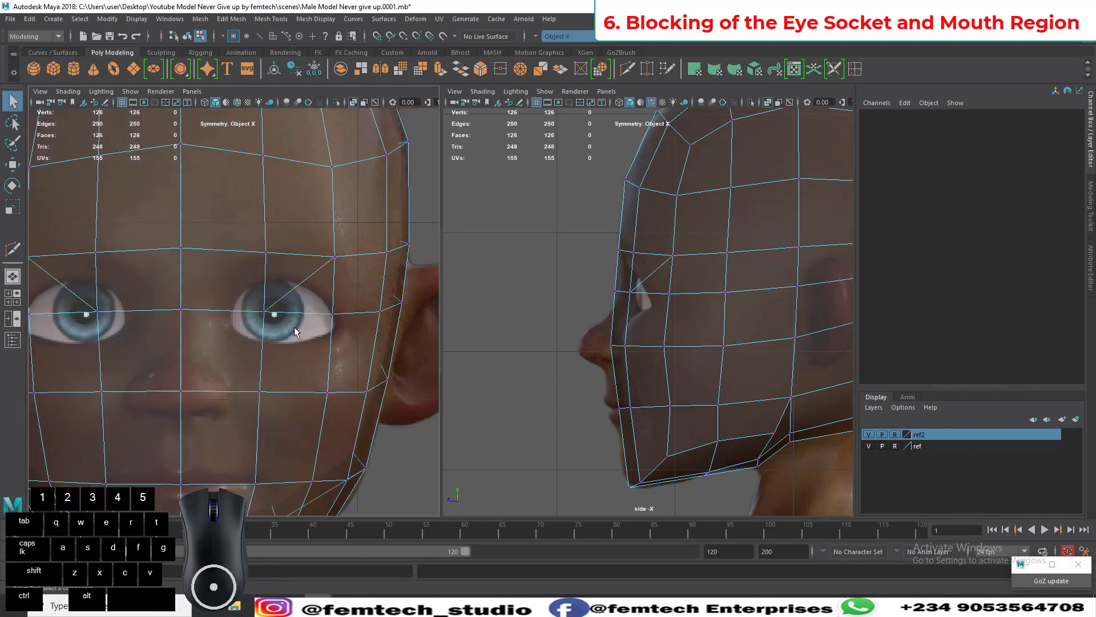
Step: Cut symmetrical diagonal edges from the pupil vertices down to the centre vertex on the nose
click(13, 249)
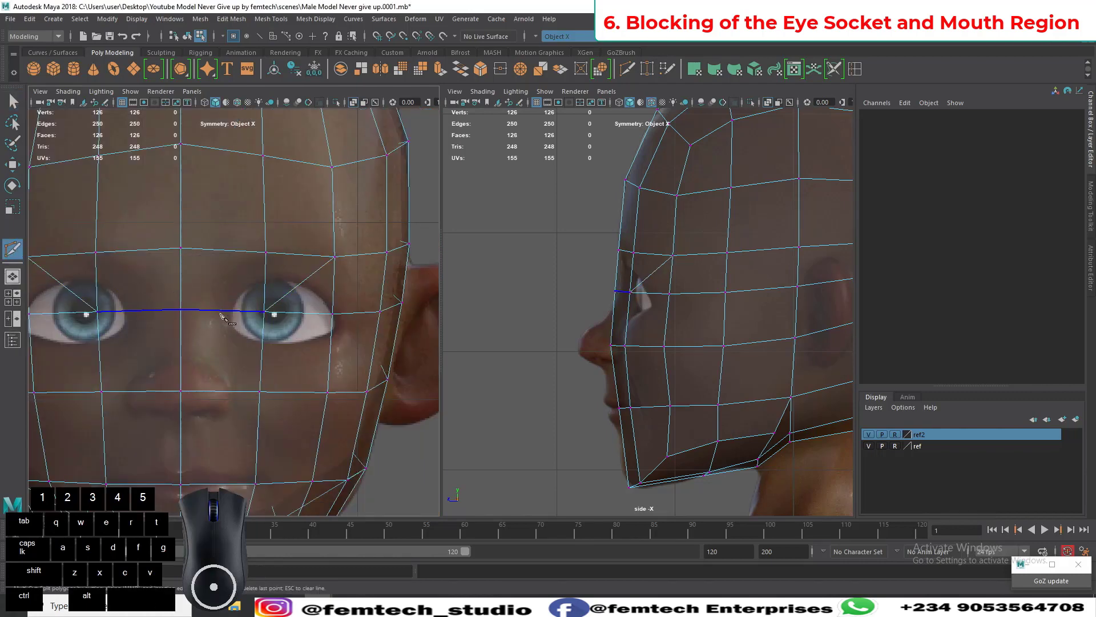
click(264, 312)
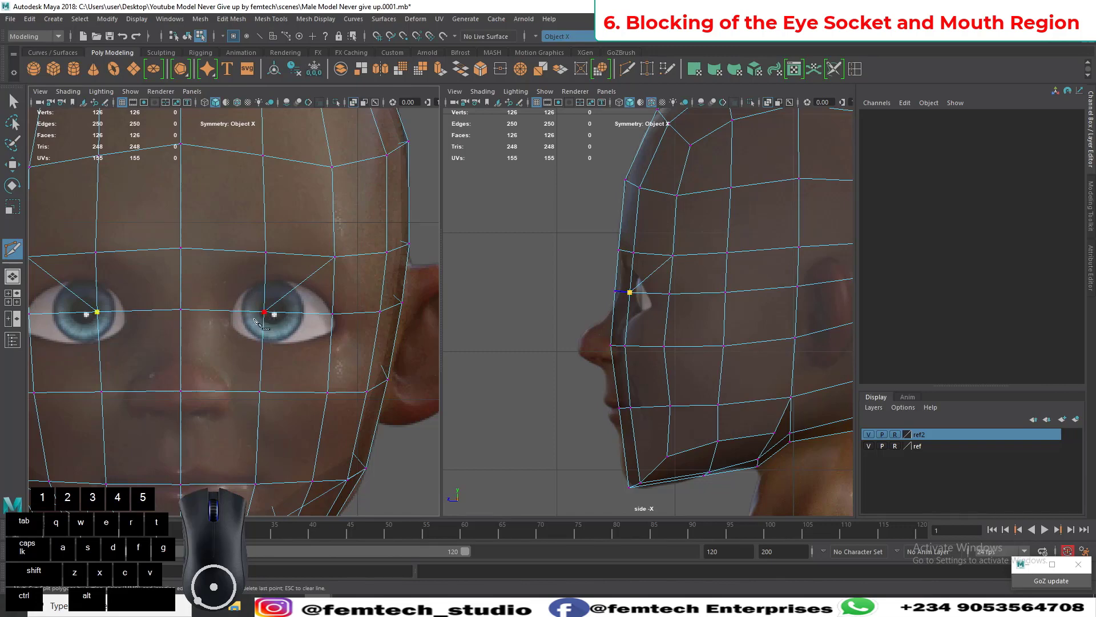
click(181, 392)
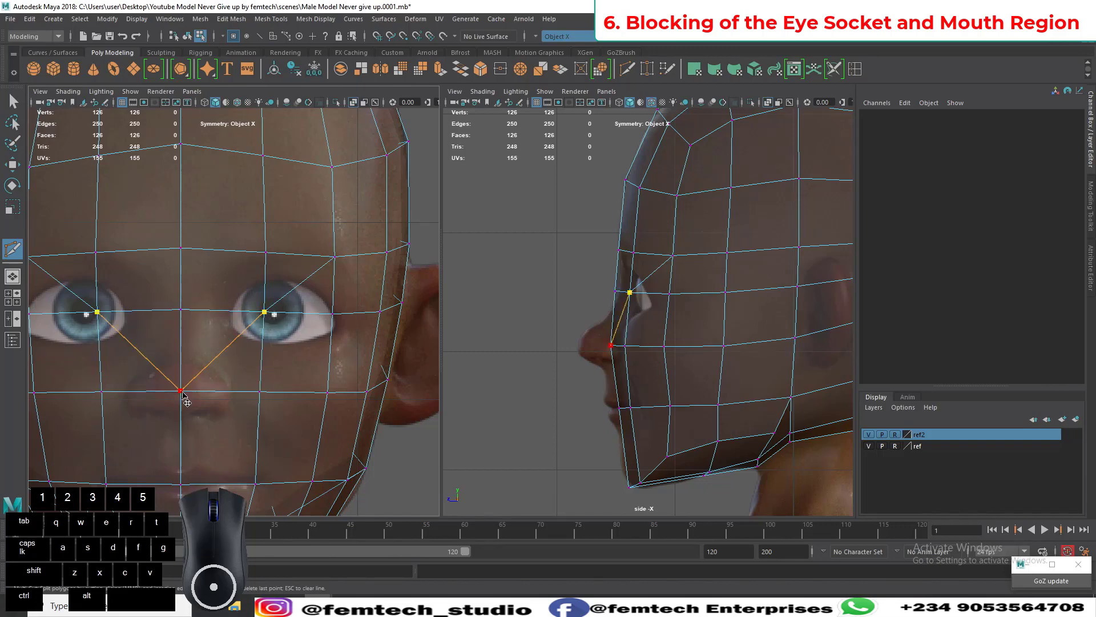
key(q)
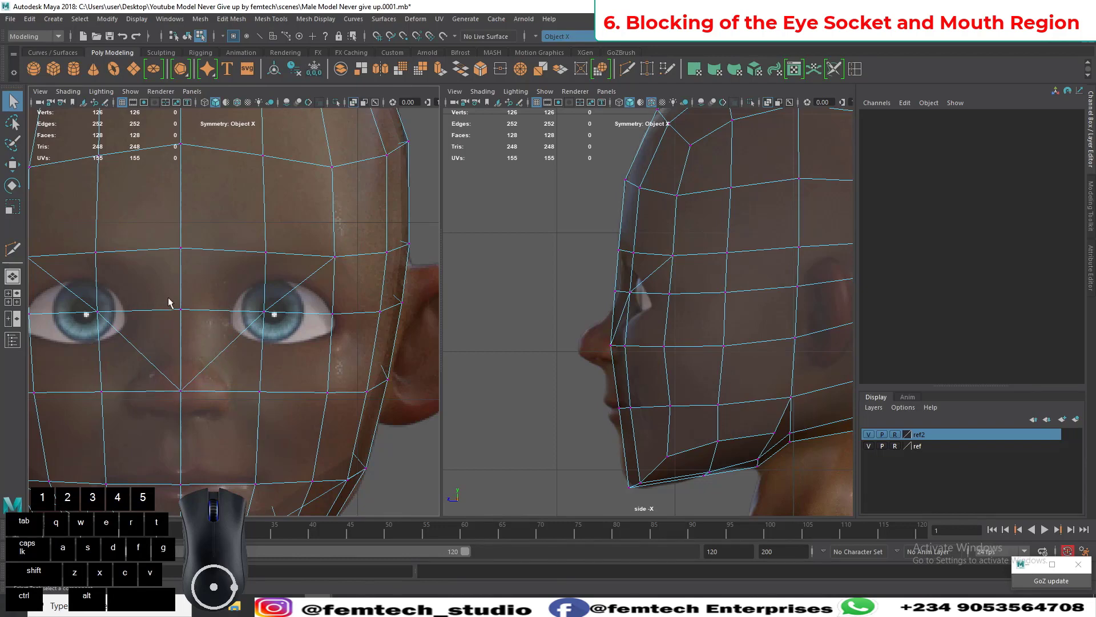
Step: Cut symmetrical diagonal edges from the pupil vertices up to the centre vertex between the brows
click(12, 252)
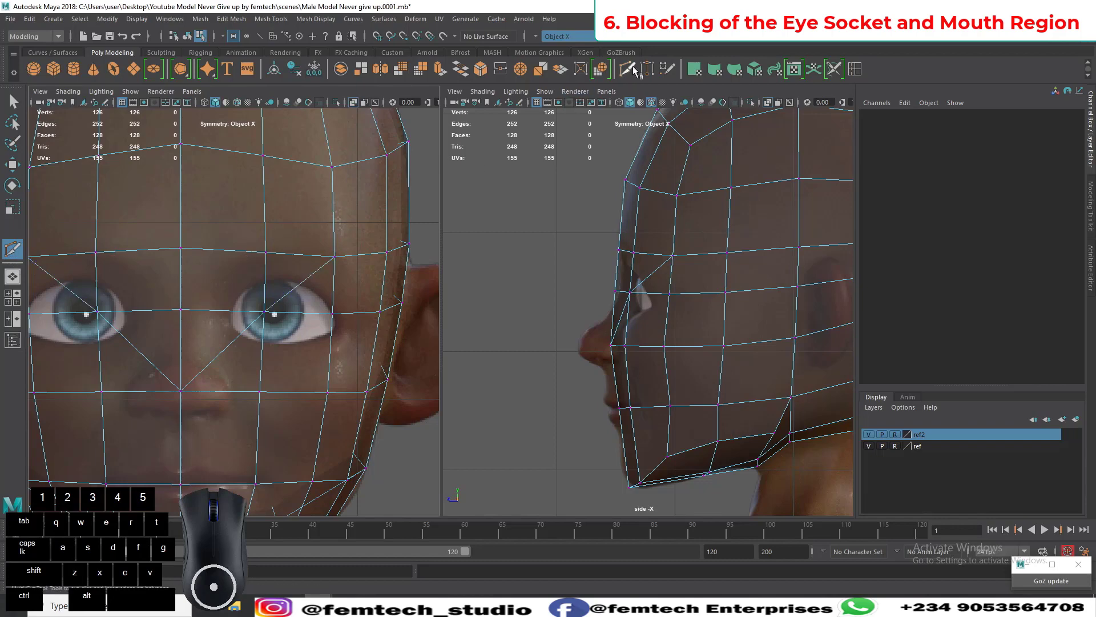
click(335, 257)
click(264, 311)
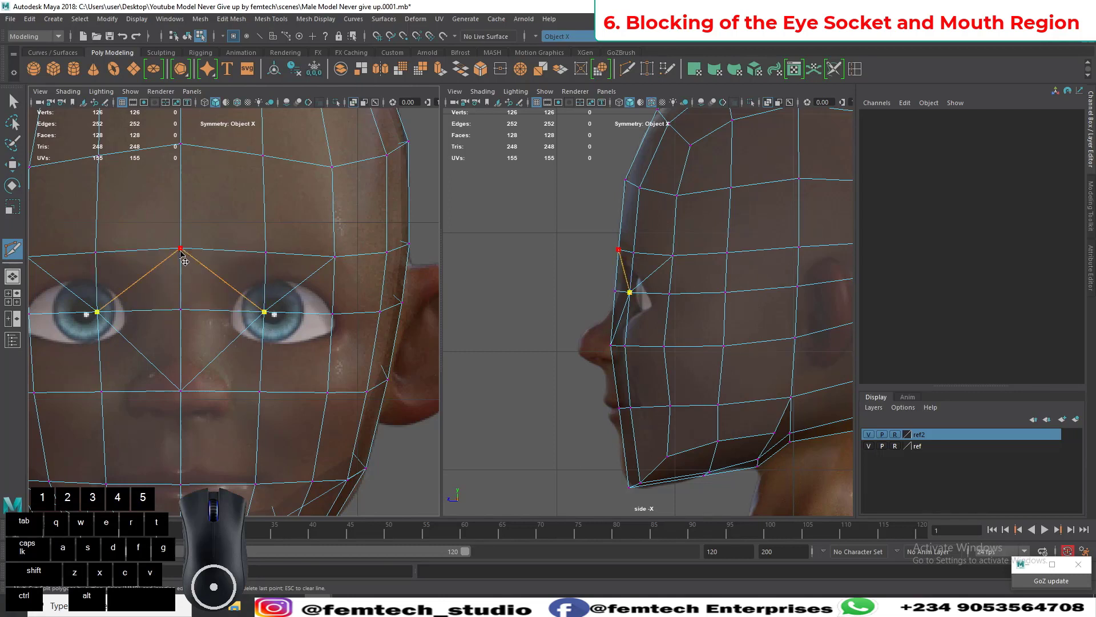
click(181, 250)
key(q)
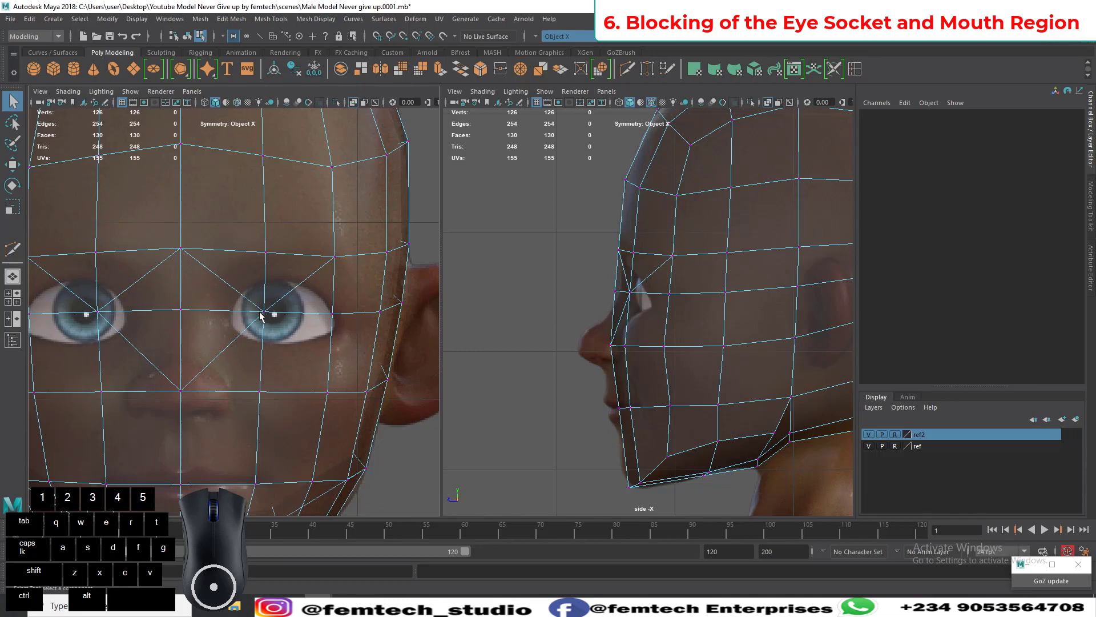
Step: Cut symmetrical diagonal edges from the pupil vertices down to the outer cheek vertices with Multi-Cut
click(12, 248)
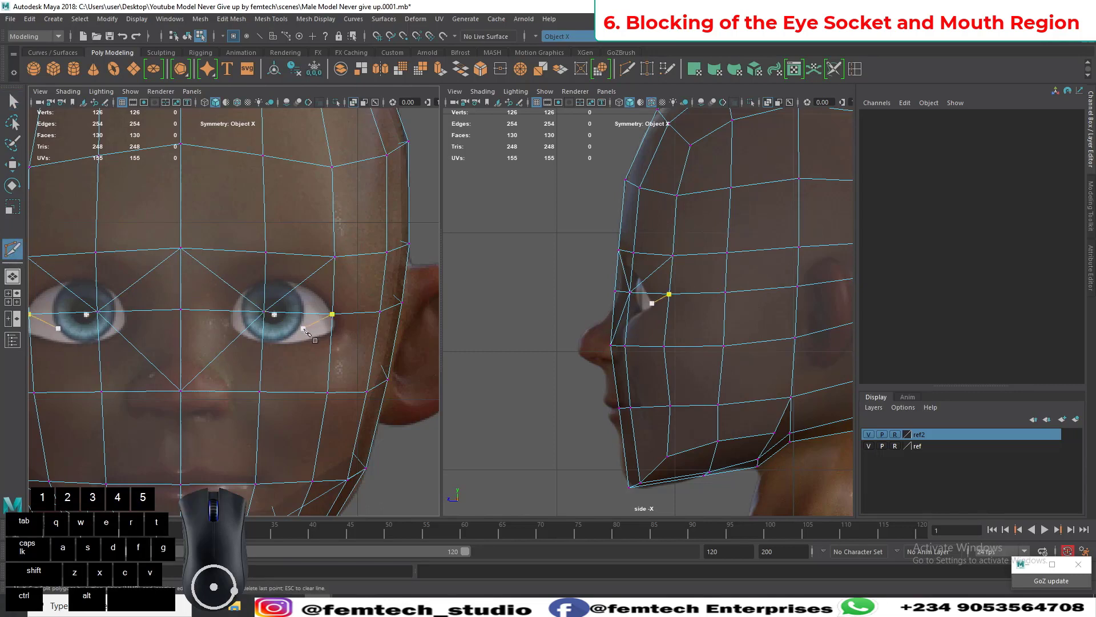
click(264, 313)
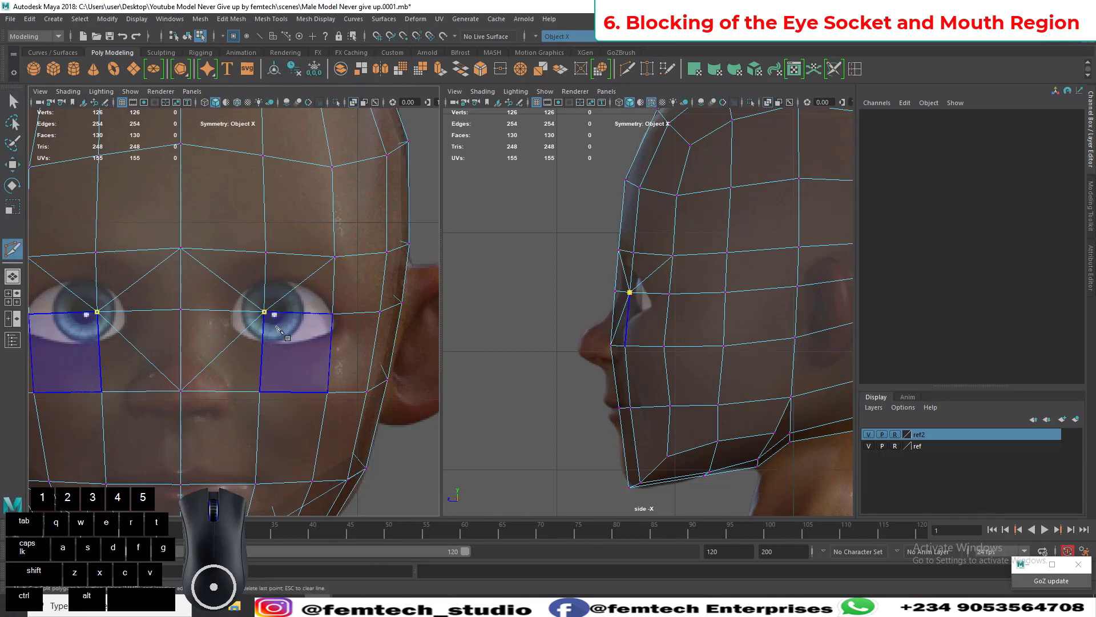
click(328, 393)
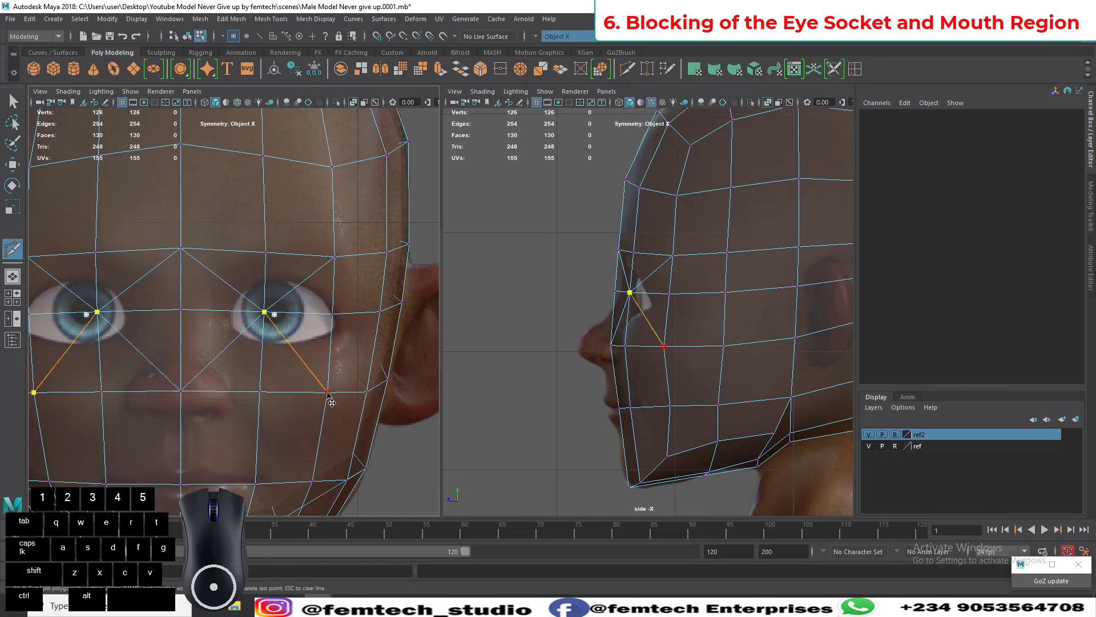
key(q)
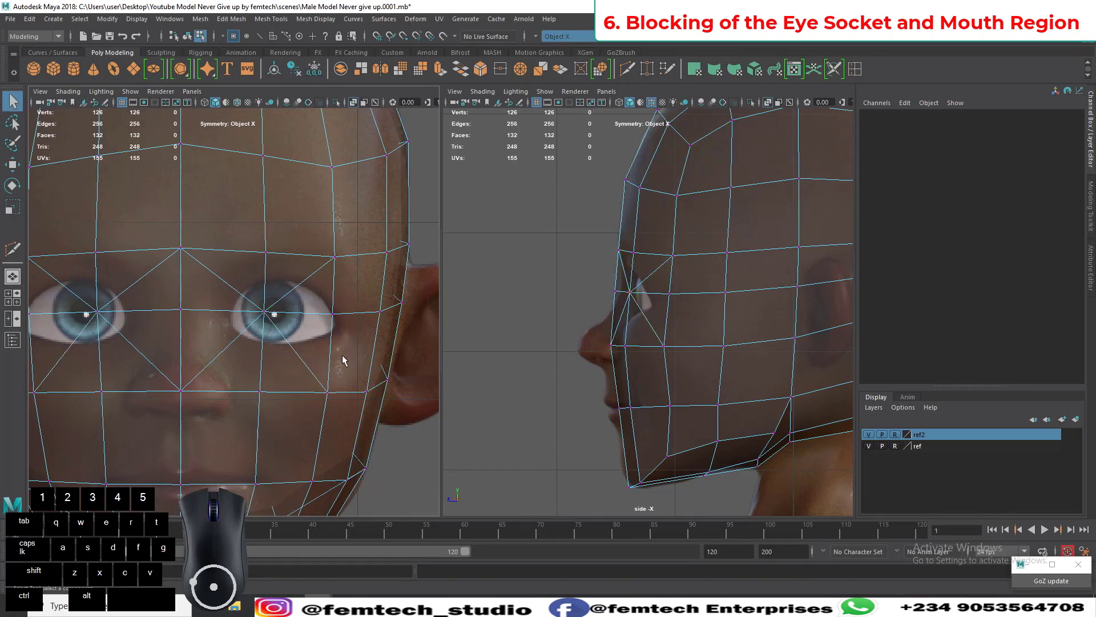
scroll(341, 357, down, 5)
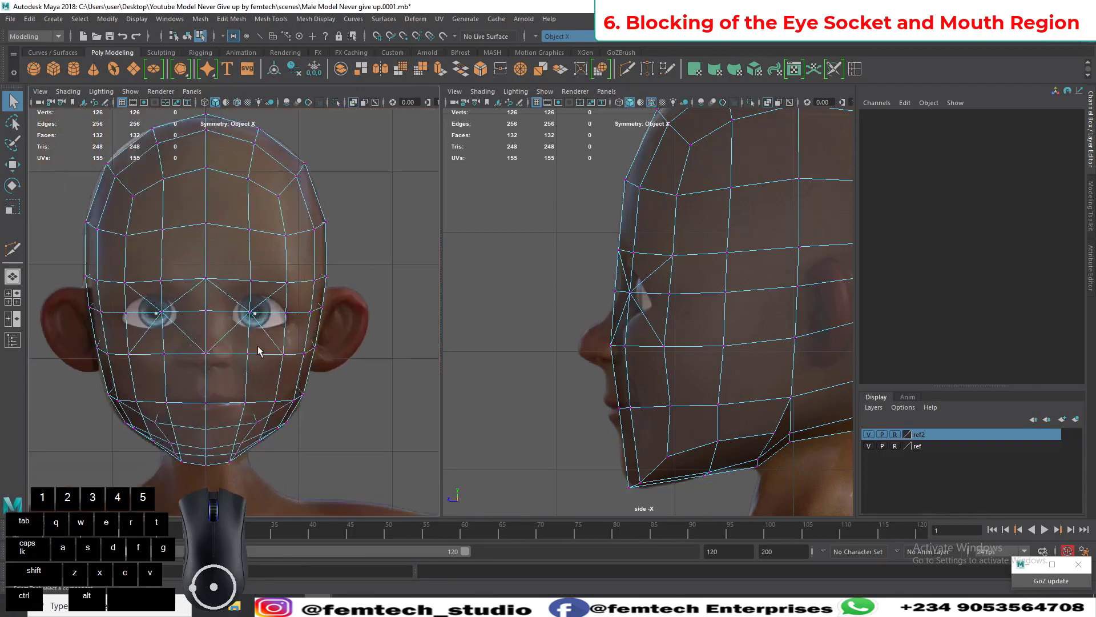
scroll(279, 353, up, 3)
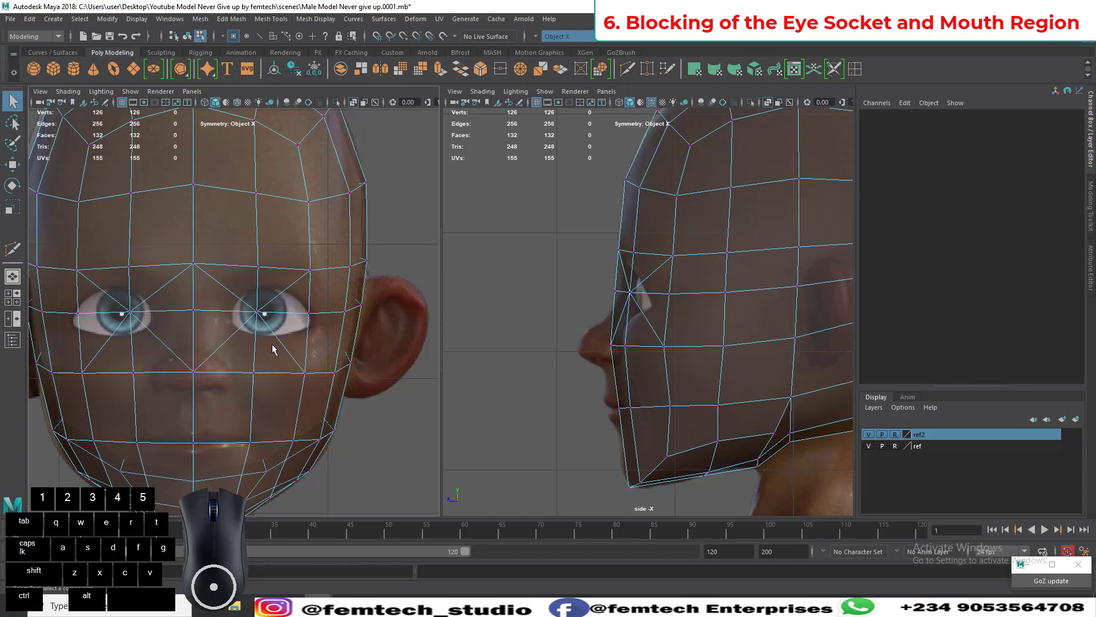
scroll(273, 350, up, 4)
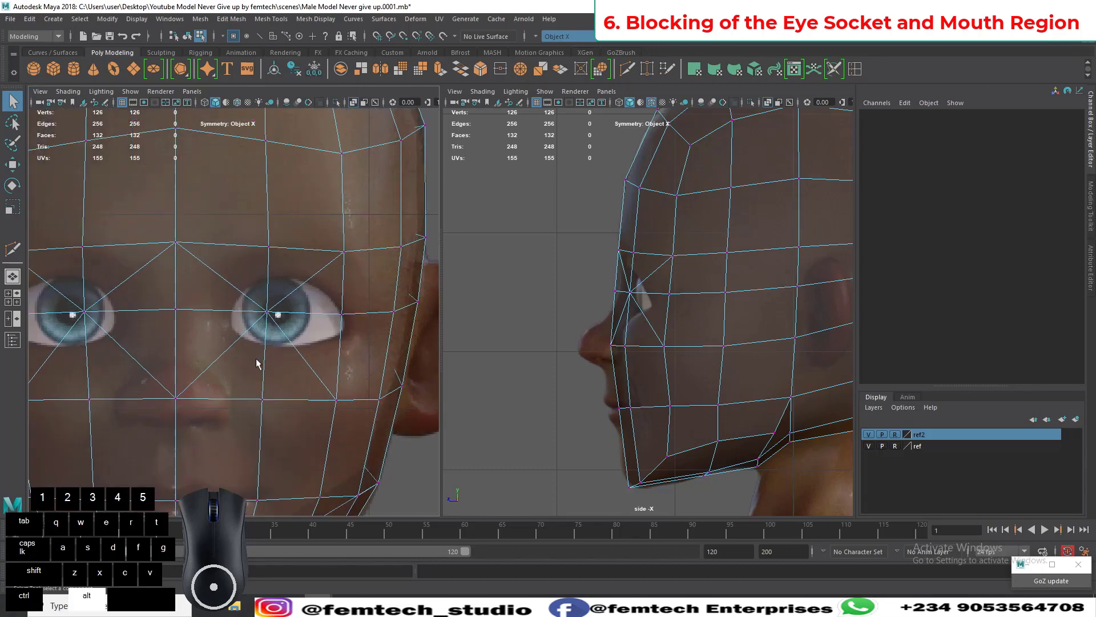
scroll(523, 310, up, 2)
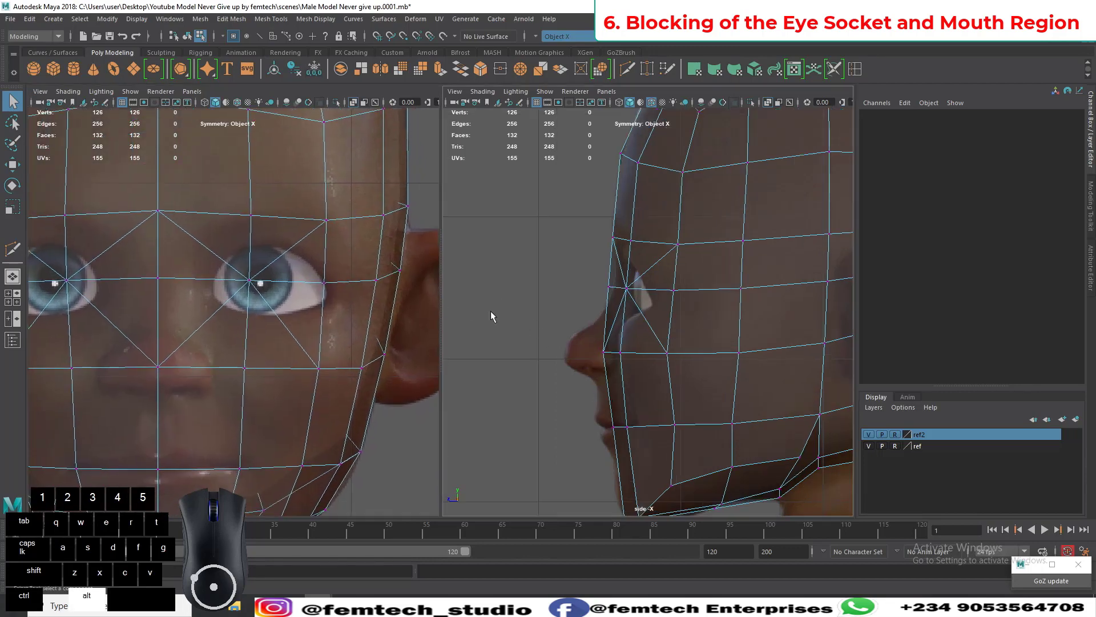
scroll(259, 292, up, 3)
key(ctrl+shift+x)
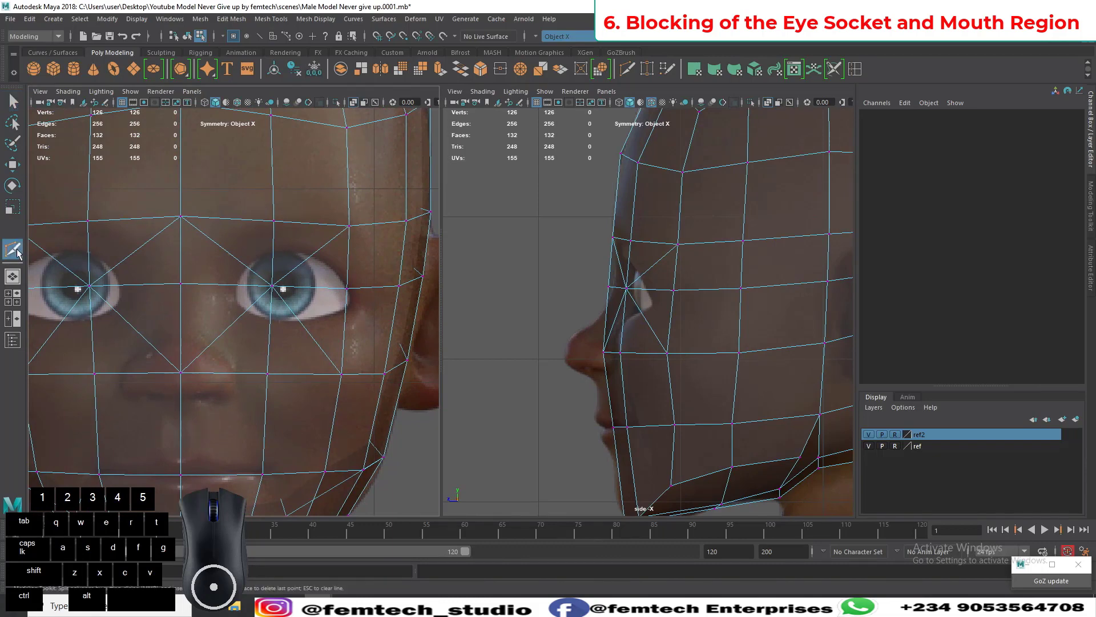
click(90, 285)
click(181, 372)
click(273, 285)
key(Return)
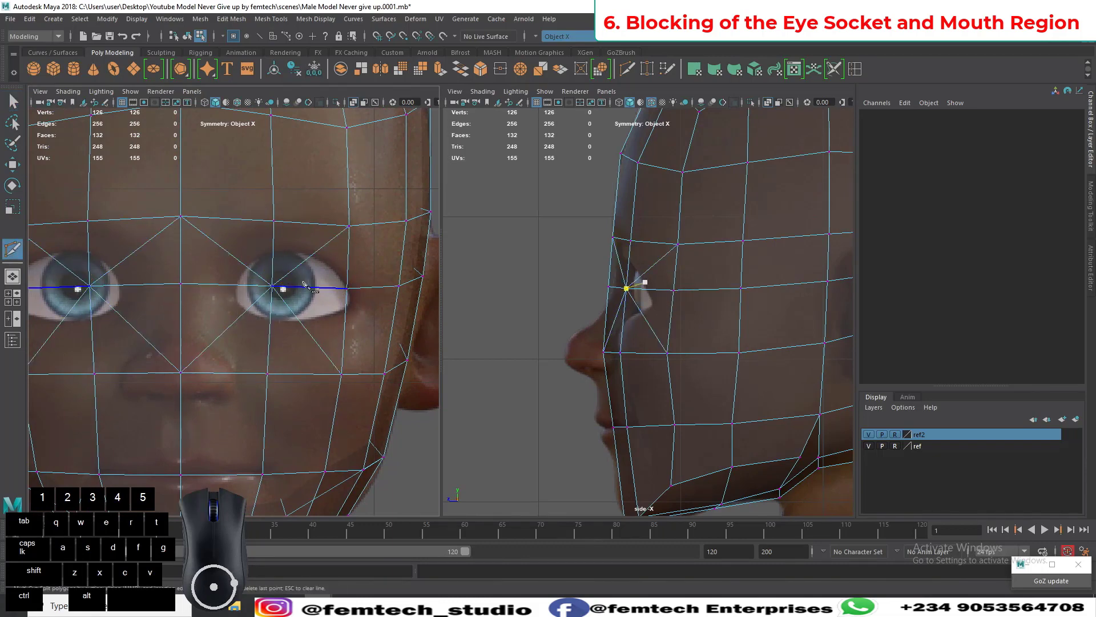
key(q)
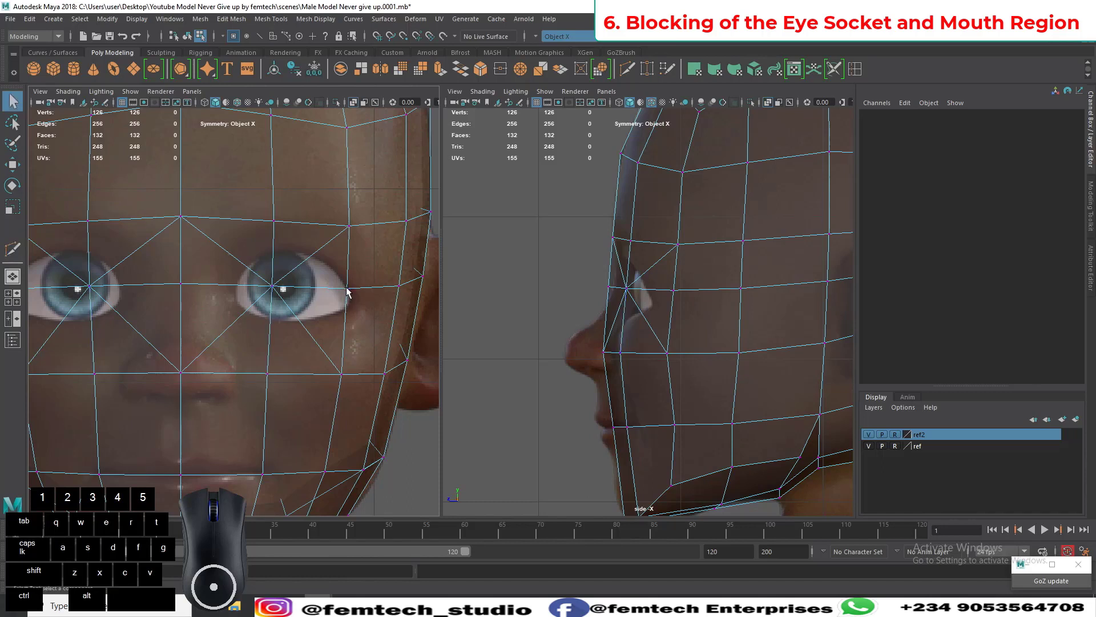
Step: Move the vertices beside the outer eye corners and the cheek vertices below them slightly outward, clear of the eye outlines
click(347, 290)
key(w)
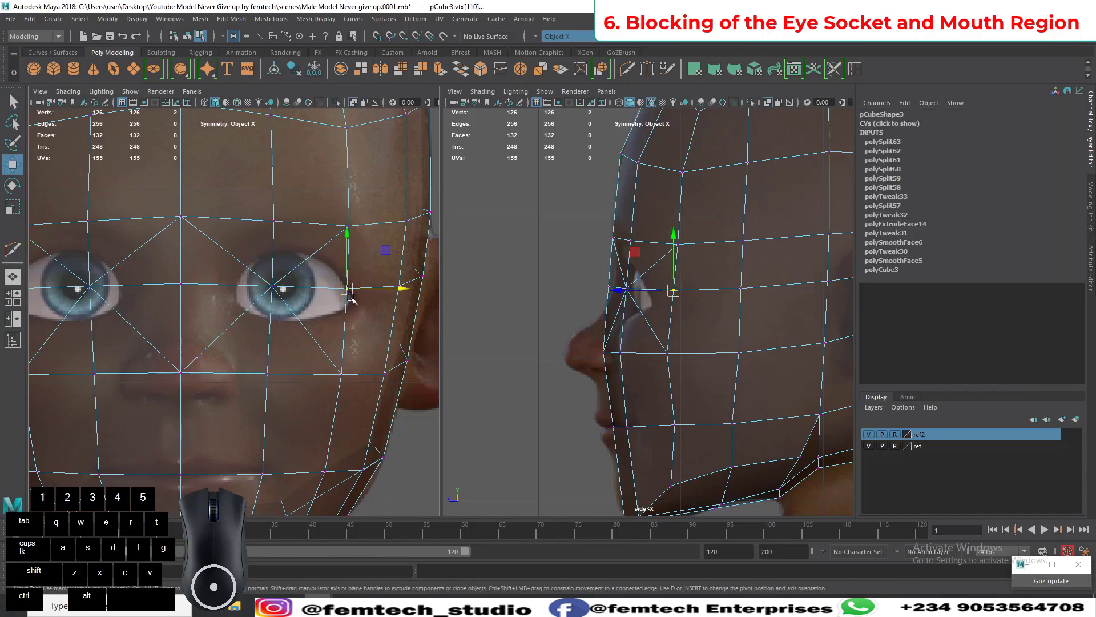
drag(368, 291, 380, 294)
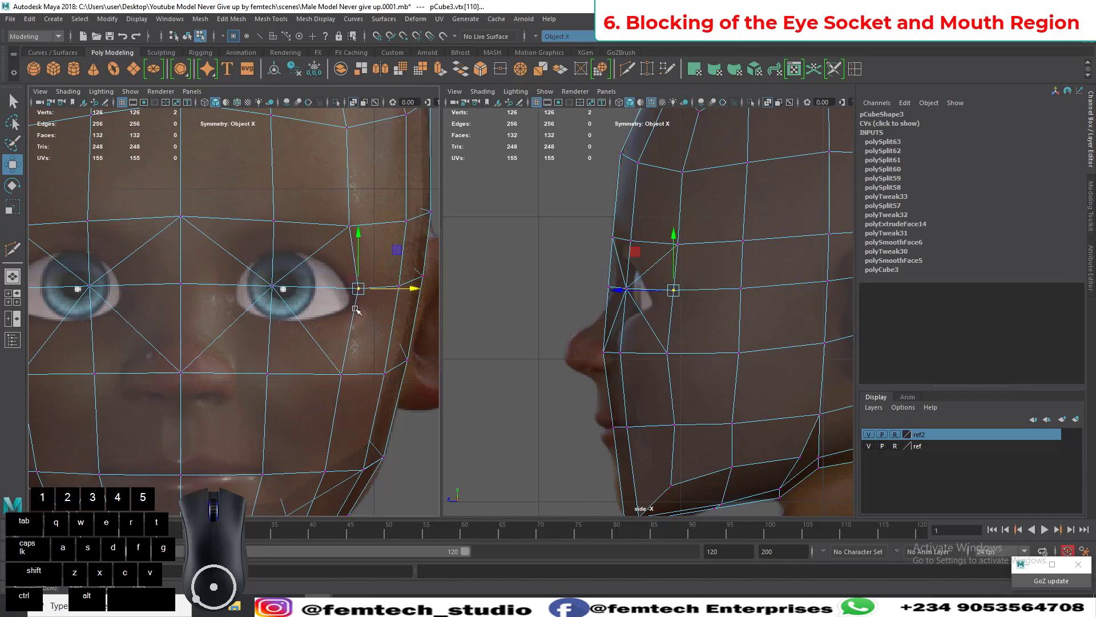
click(343, 376)
drag(367, 375, 379, 377)
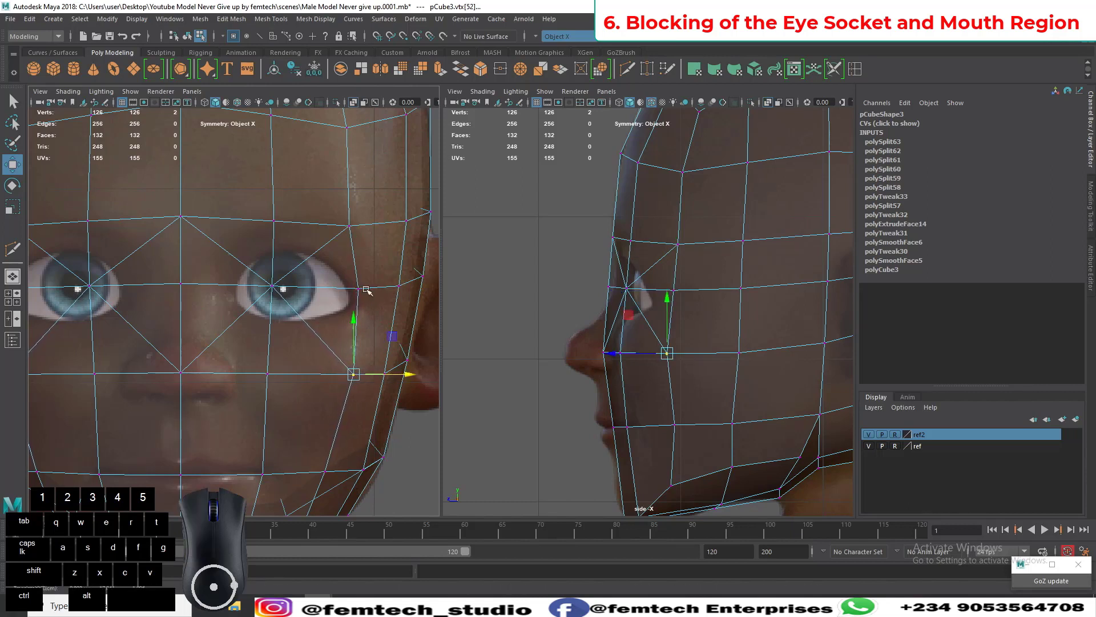
click(676, 291)
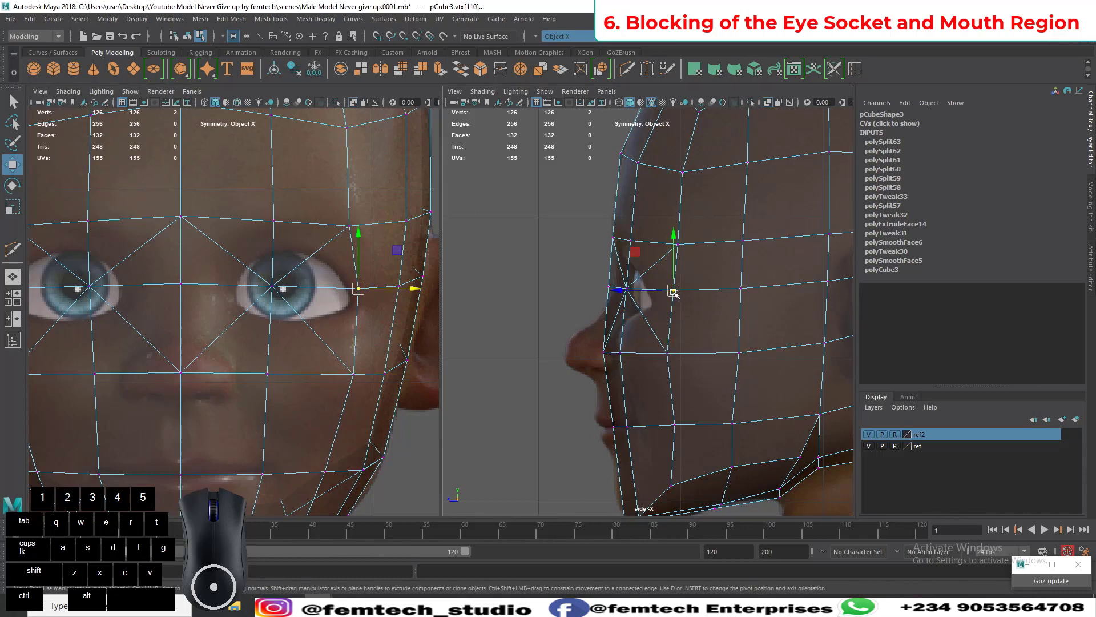
drag(372, 290, 378, 290)
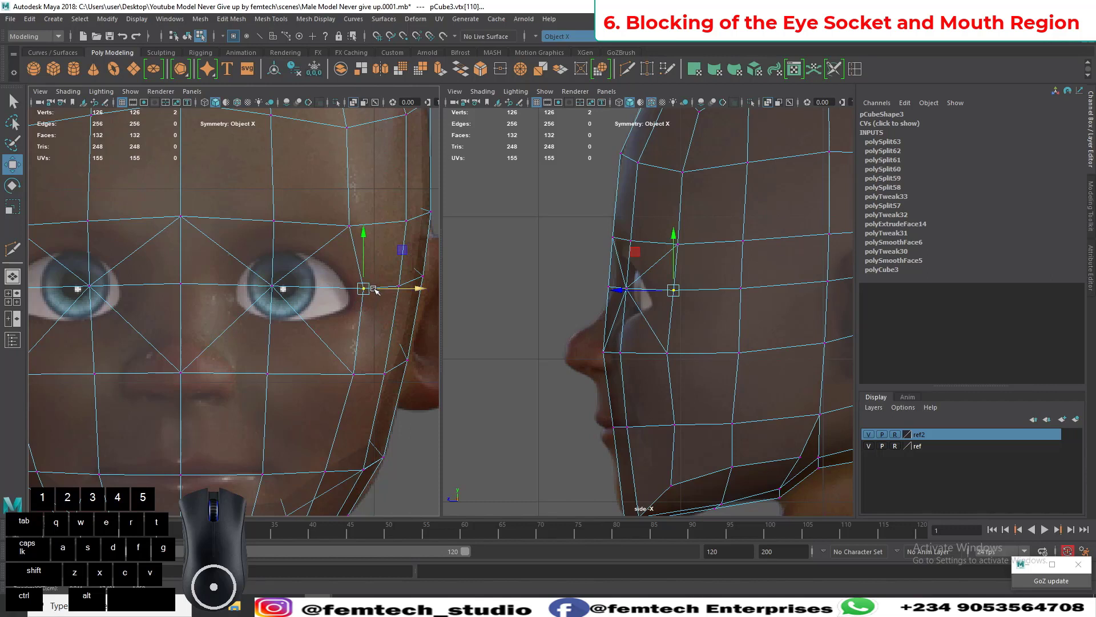
drag(374, 289, 374, 290)
Step: Cut a closed, symmetrical eight-point edge ring around each pupil vertex with Multi-Cut, following the eye outlines in the front reference
click(12, 248)
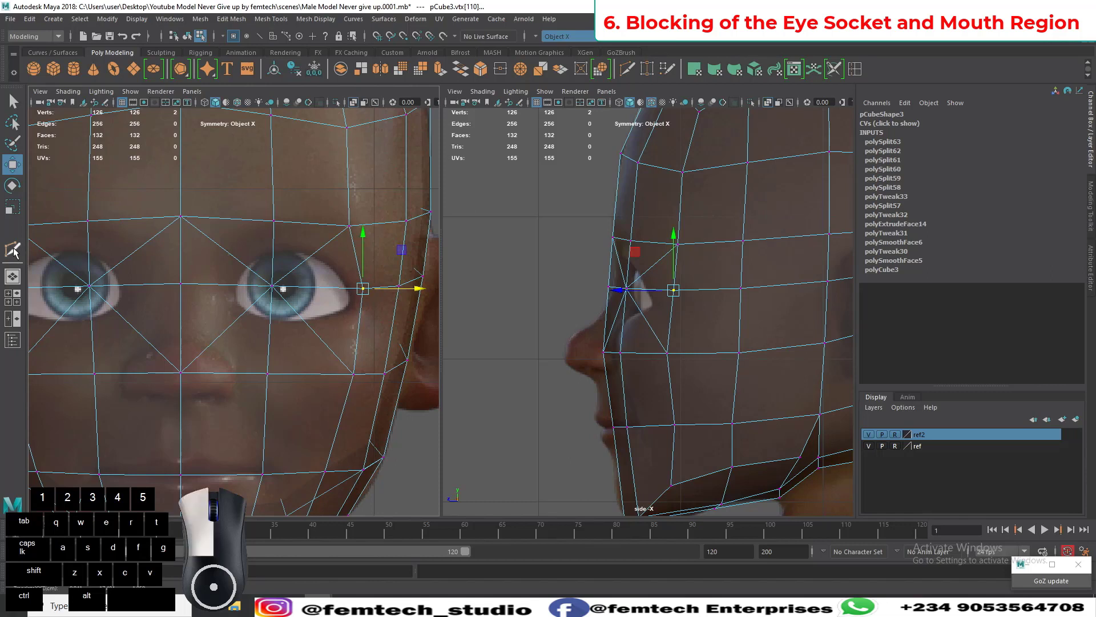
click(237, 286)
click(247, 267)
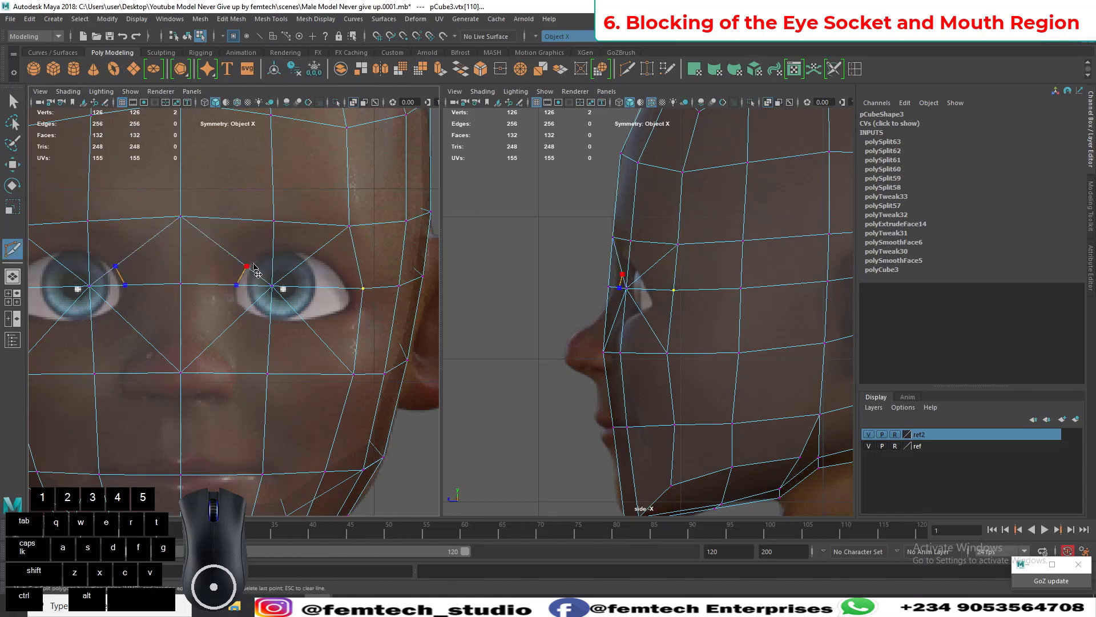
click(273, 252)
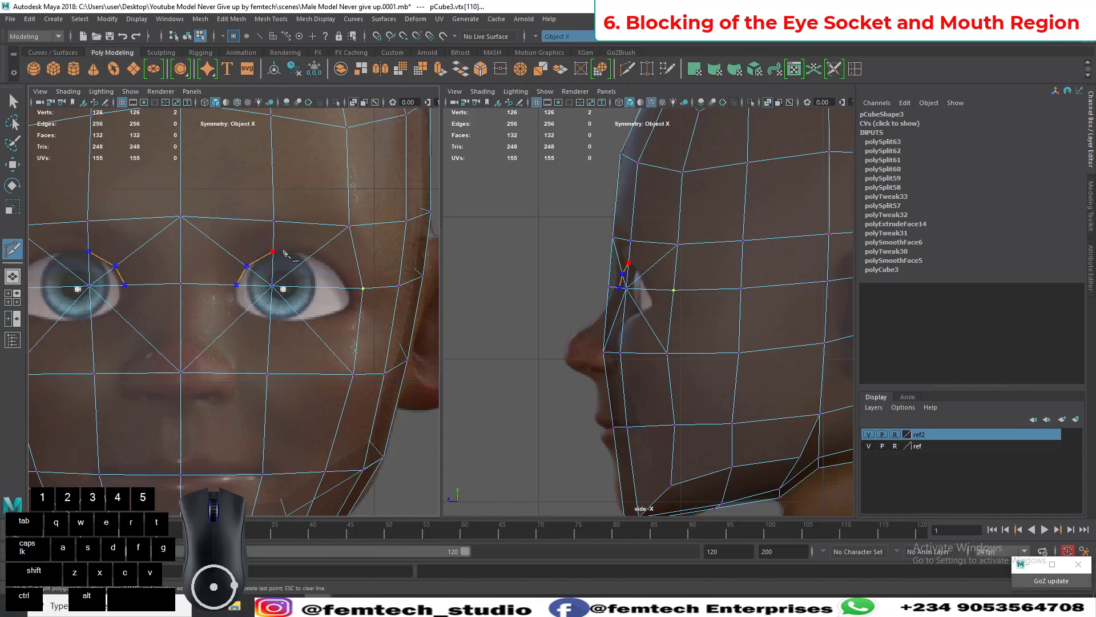
click(315, 253)
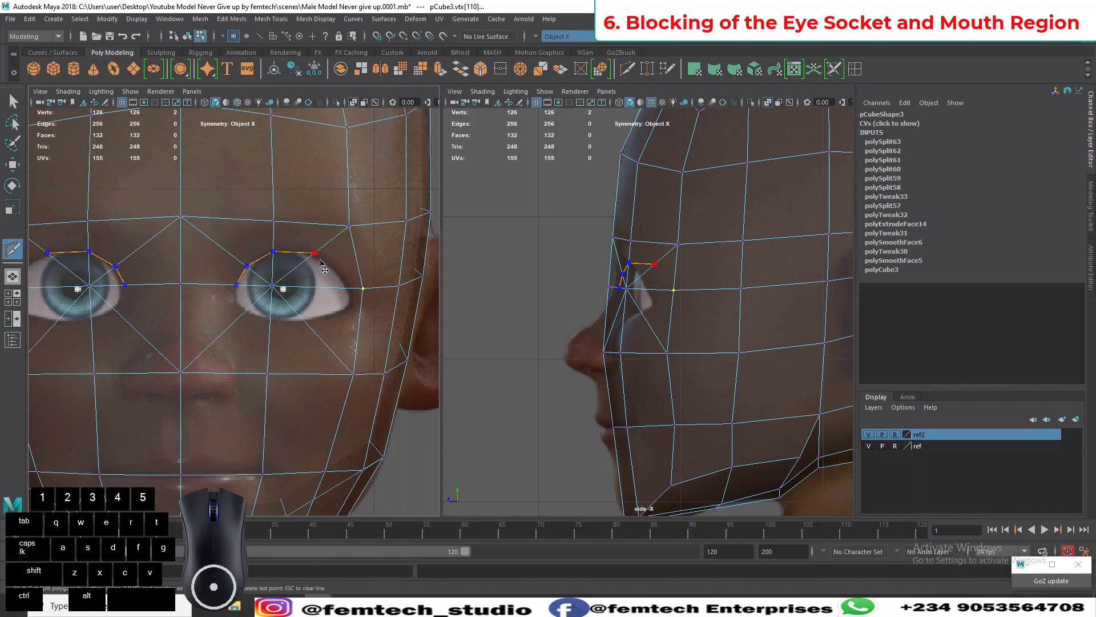
click(349, 289)
click(304, 321)
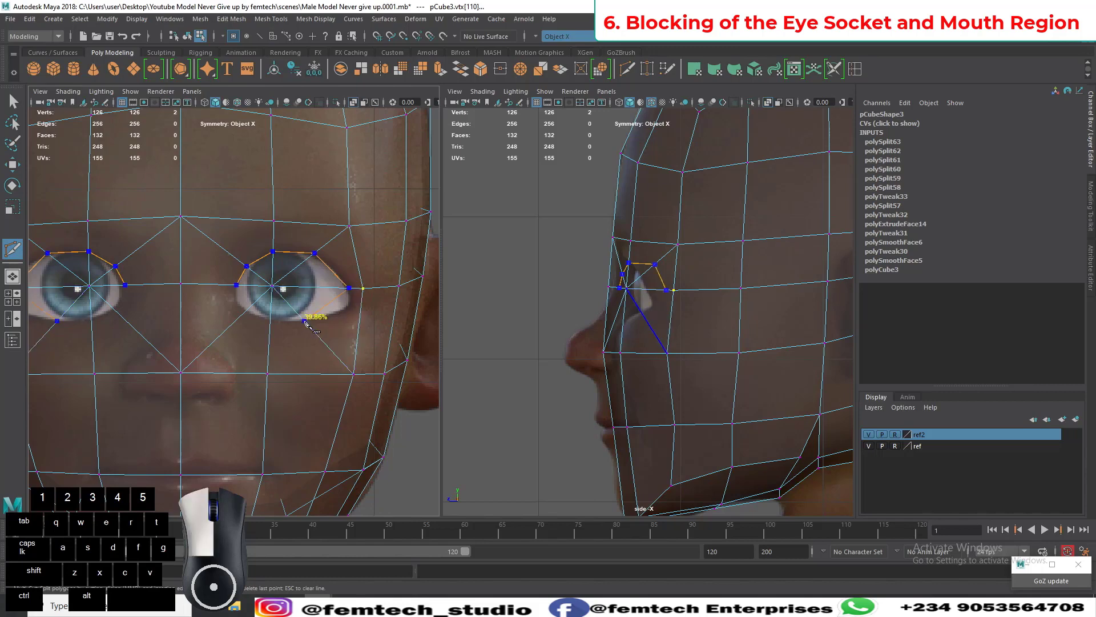
click(270, 323)
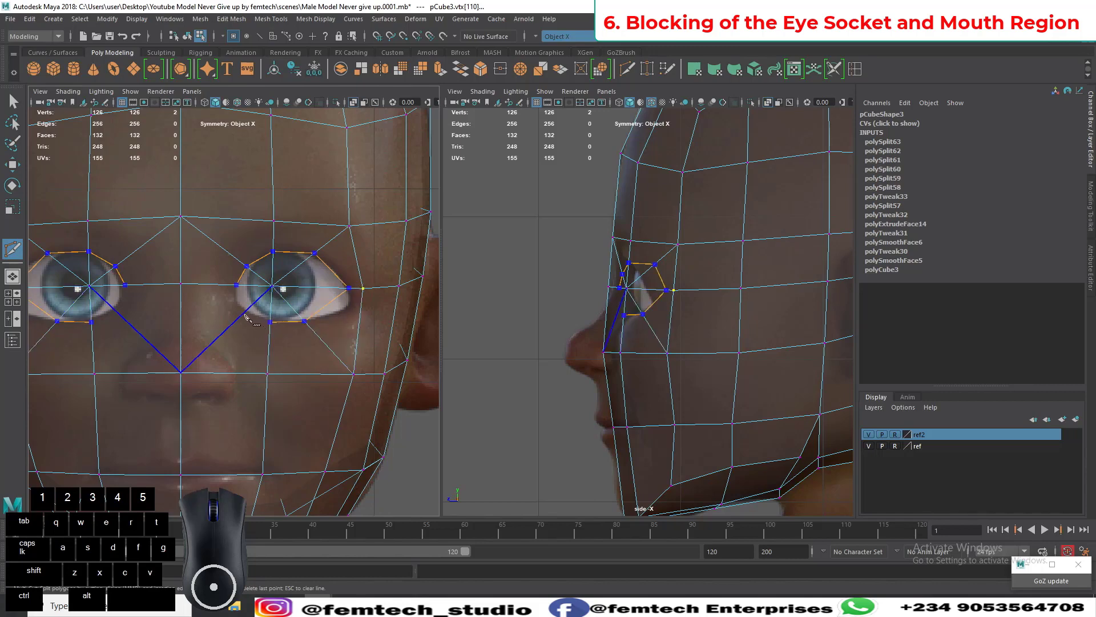
click(244, 312)
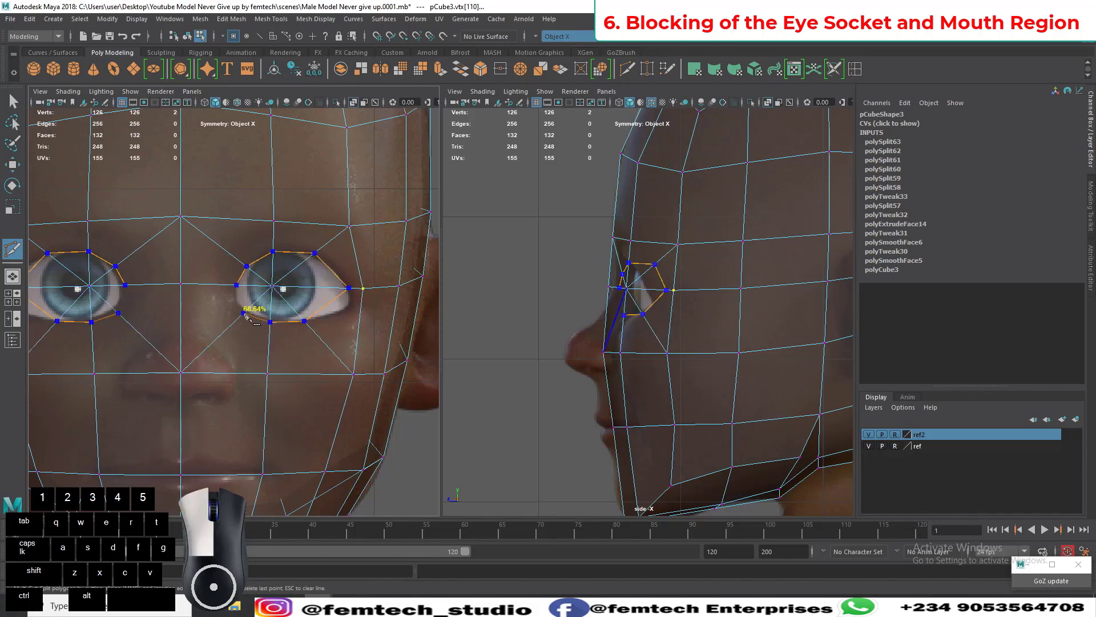
click(236, 286)
key(q)
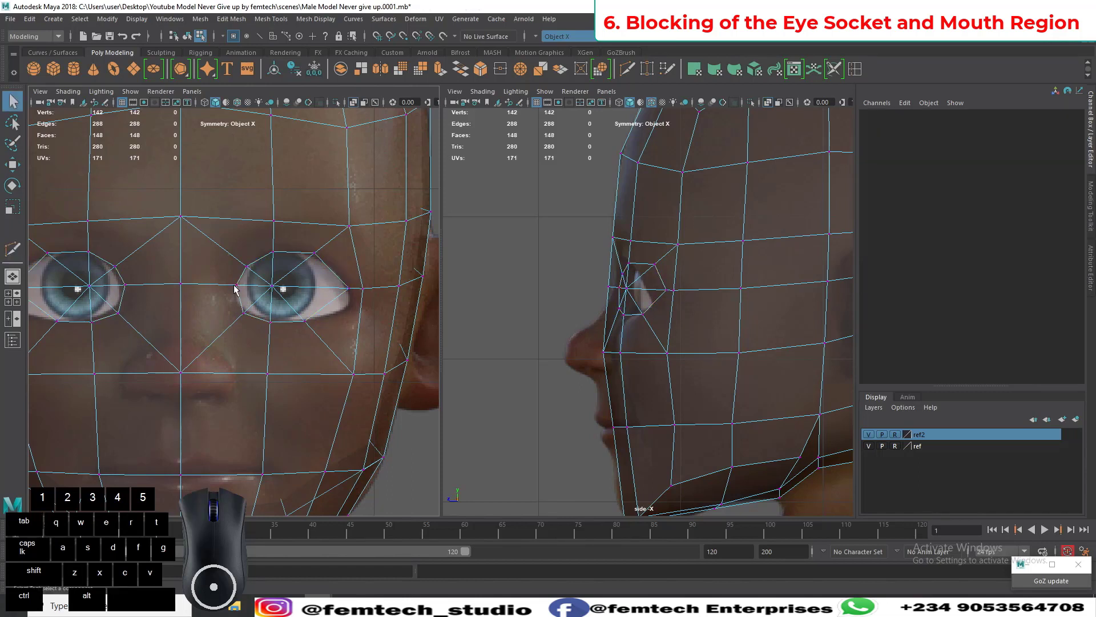
click(12, 249)
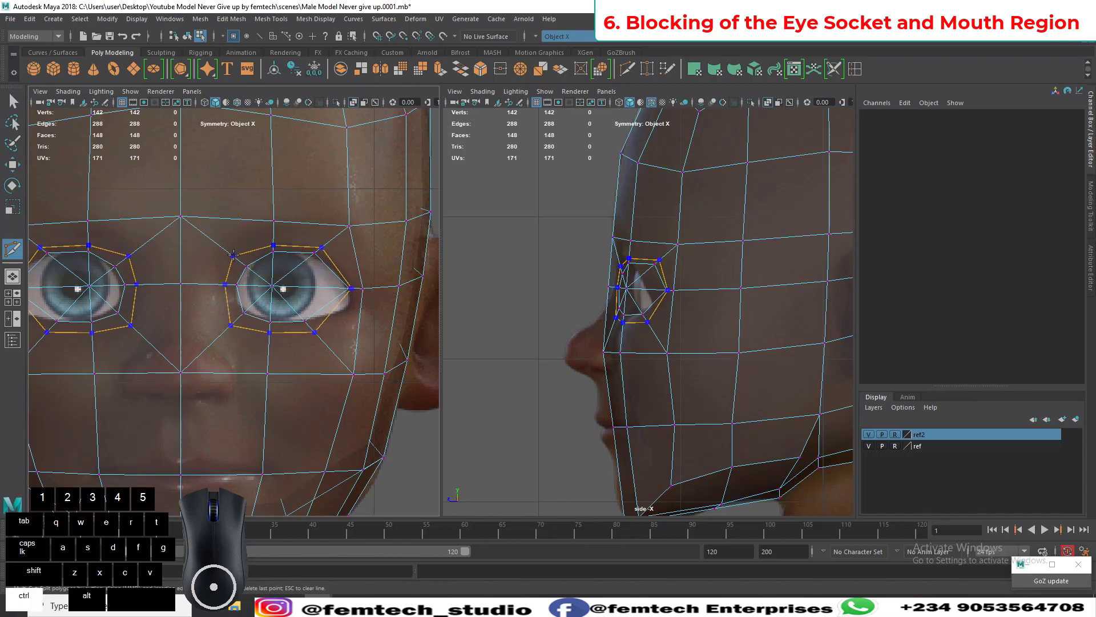
key(ctrl)
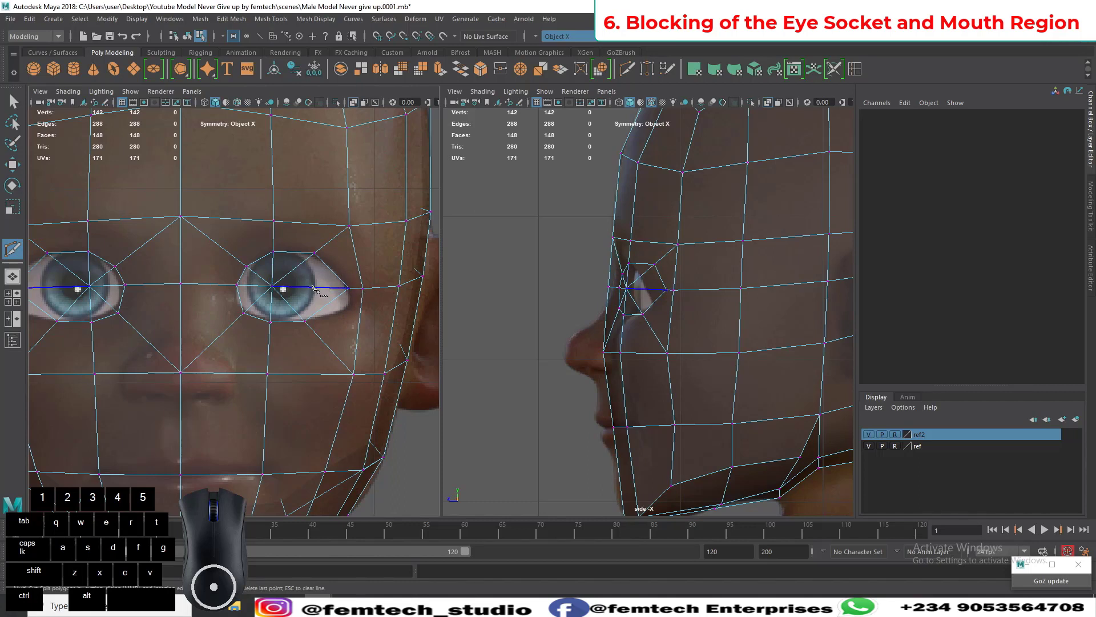
key(q)
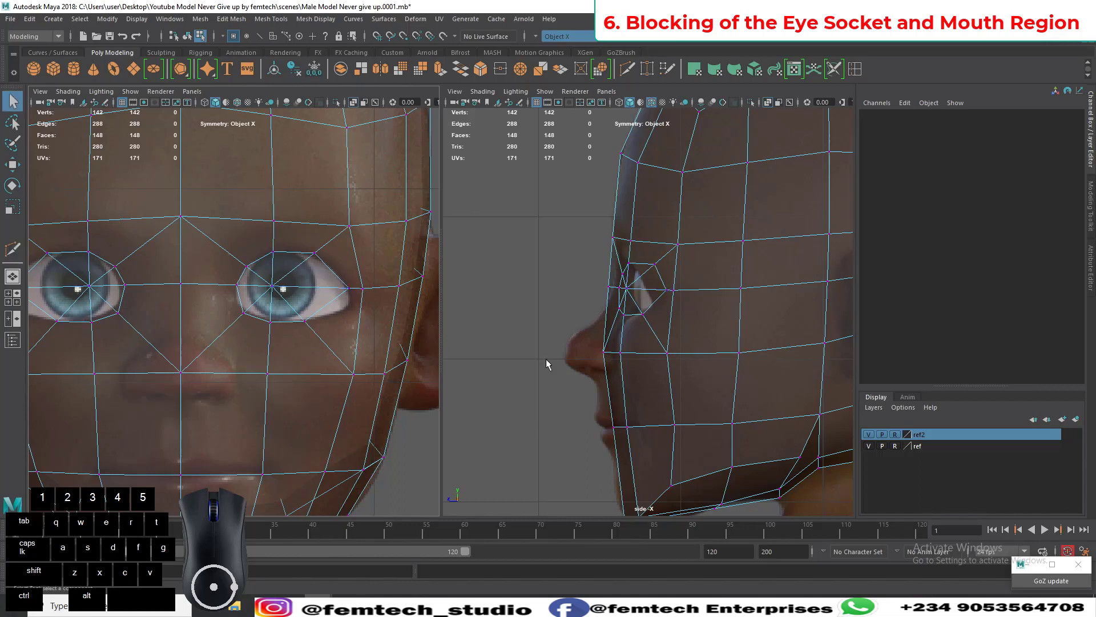
Step: Slide the row of vertices from the outer eye corners to the sides of the head slightly downward, leaving out the back-of-head vertices
scroll(550, 345, up, 4)
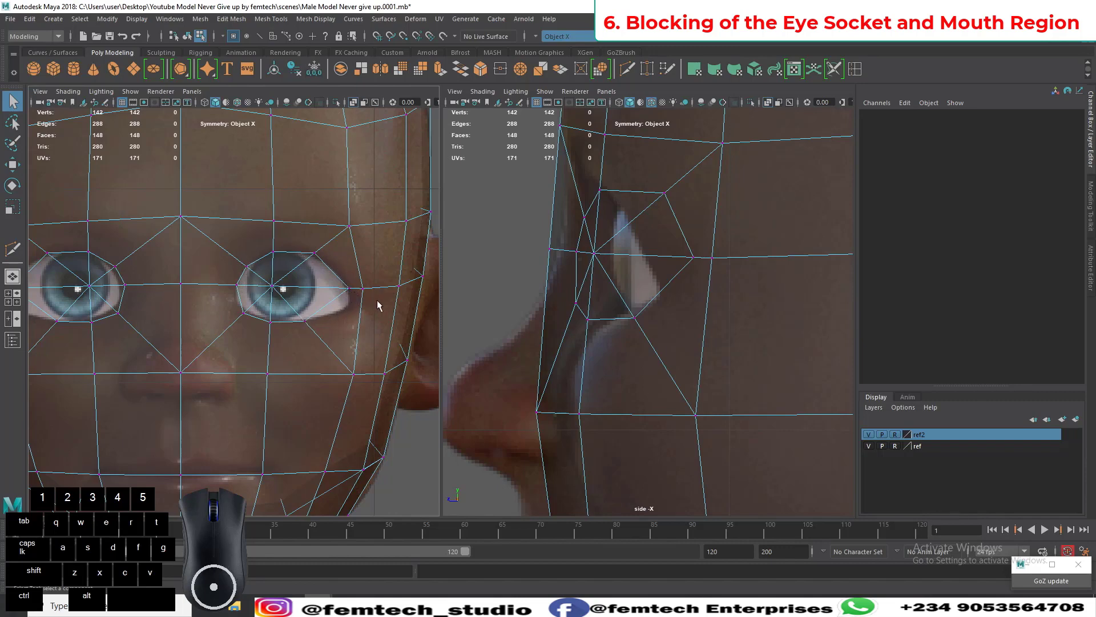
alt+middle_drag(379, 321, 328, 324)
alt+right_drag(332, 324, 341, 331)
alt+middle_drag(341, 327, 344, 339)
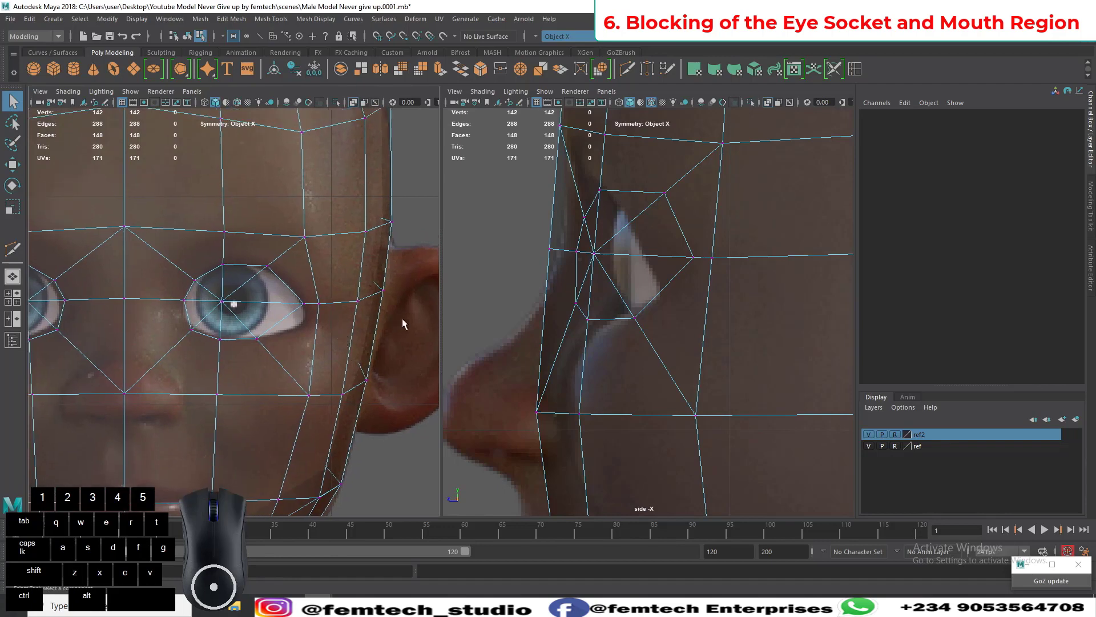
click(304, 306)
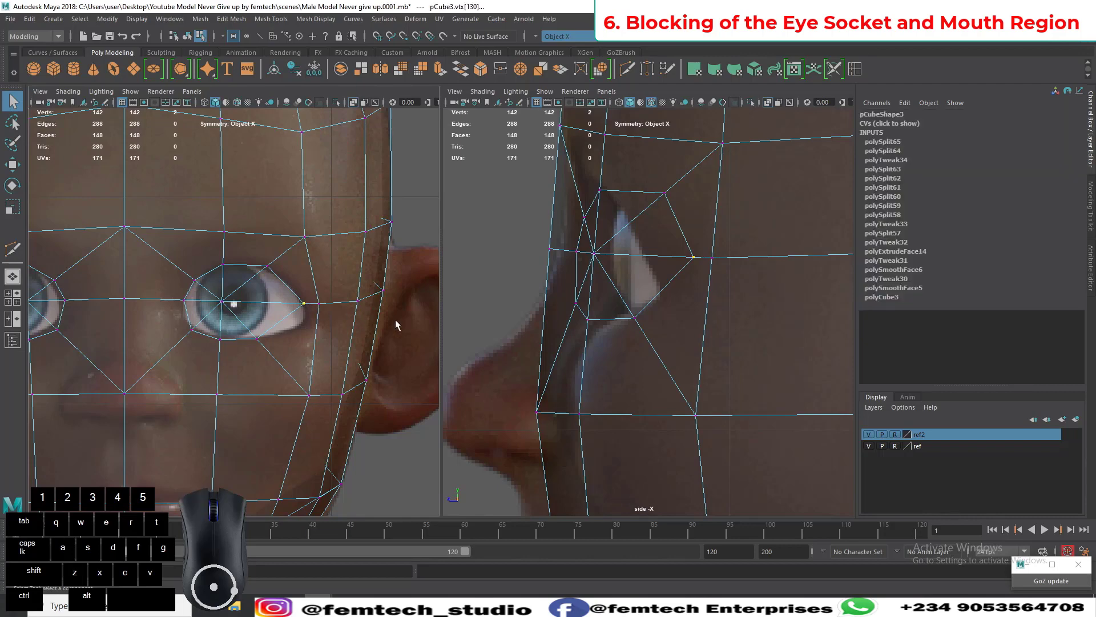
drag(423, 323, 293, 278)
scroll(667, 327, down, 12)
scroll(672, 327, up, 6)
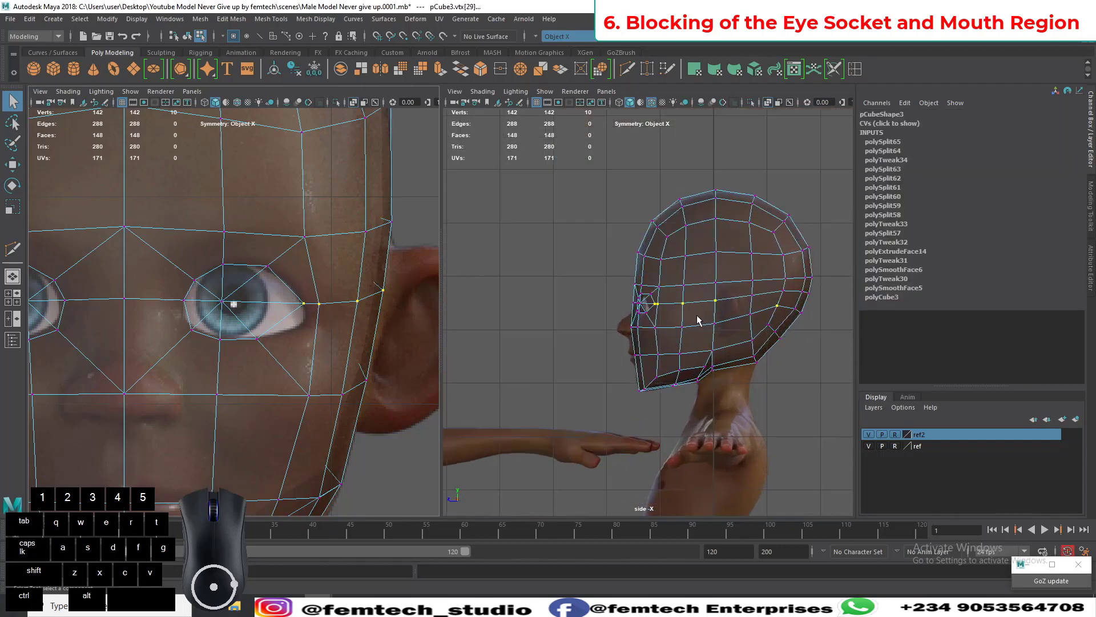
ctrl+click(777, 306)
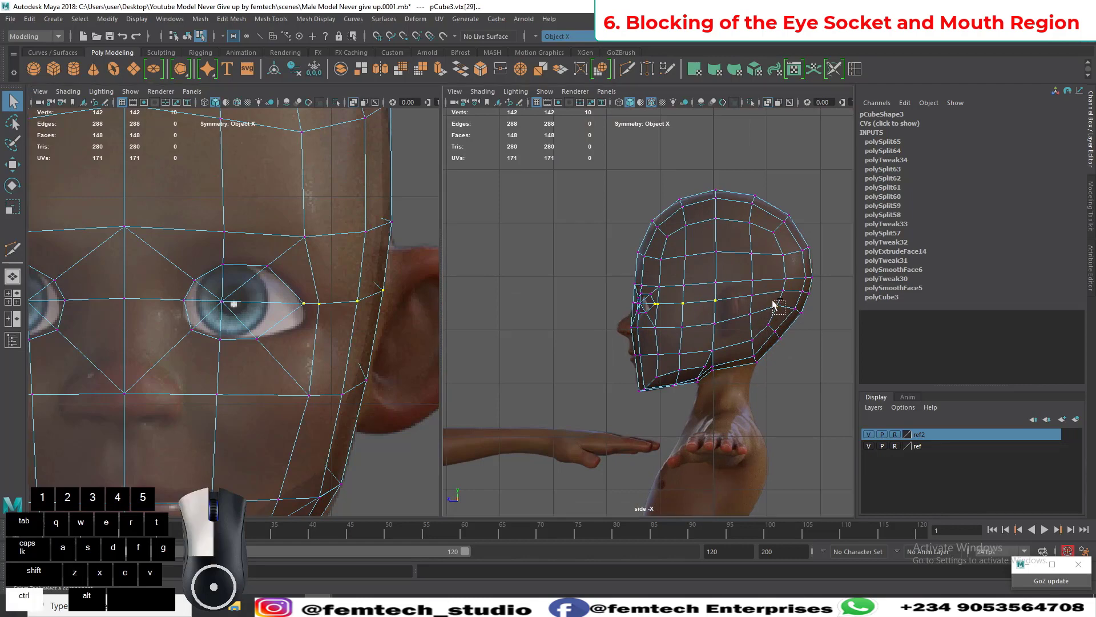
scroll(723, 314, up, 3)
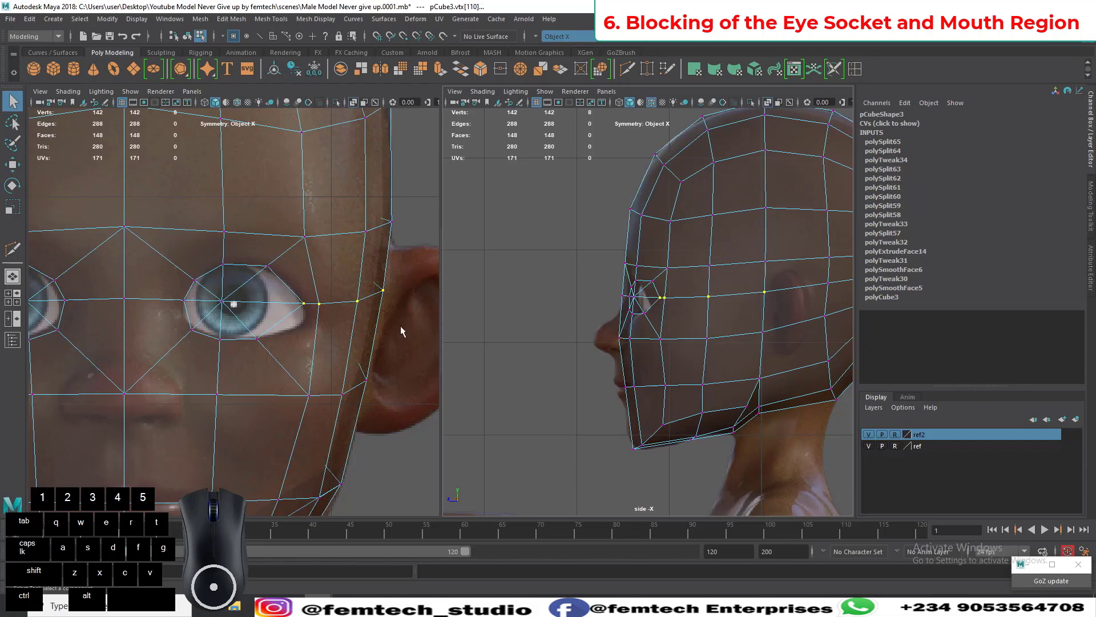
key(w)
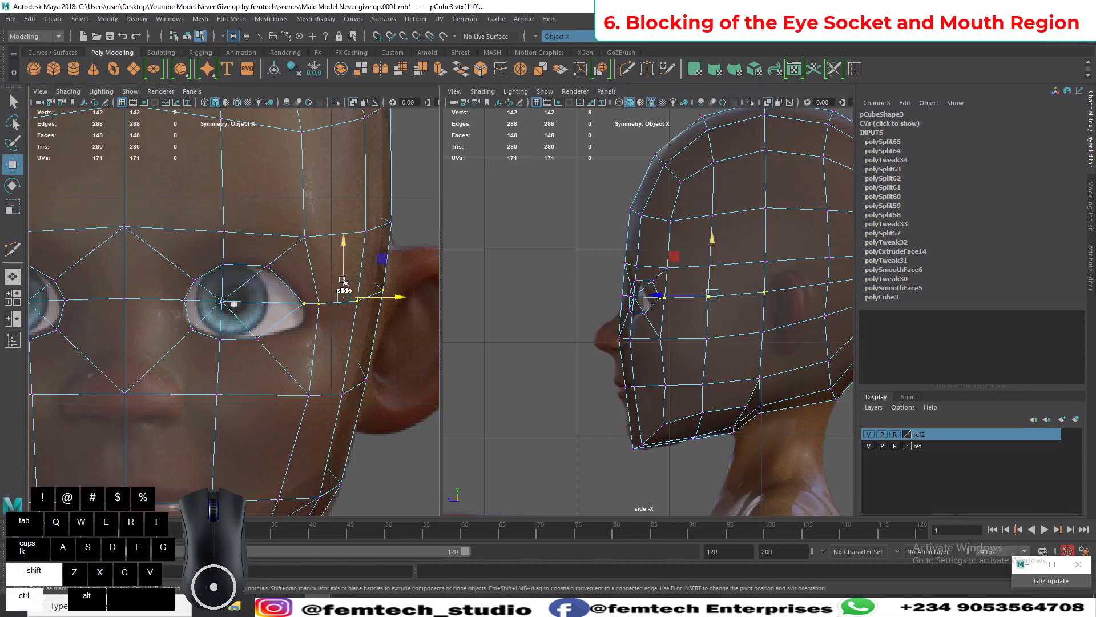
drag(344, 277, 345, 291)
scroll(640, 341, up, 5)
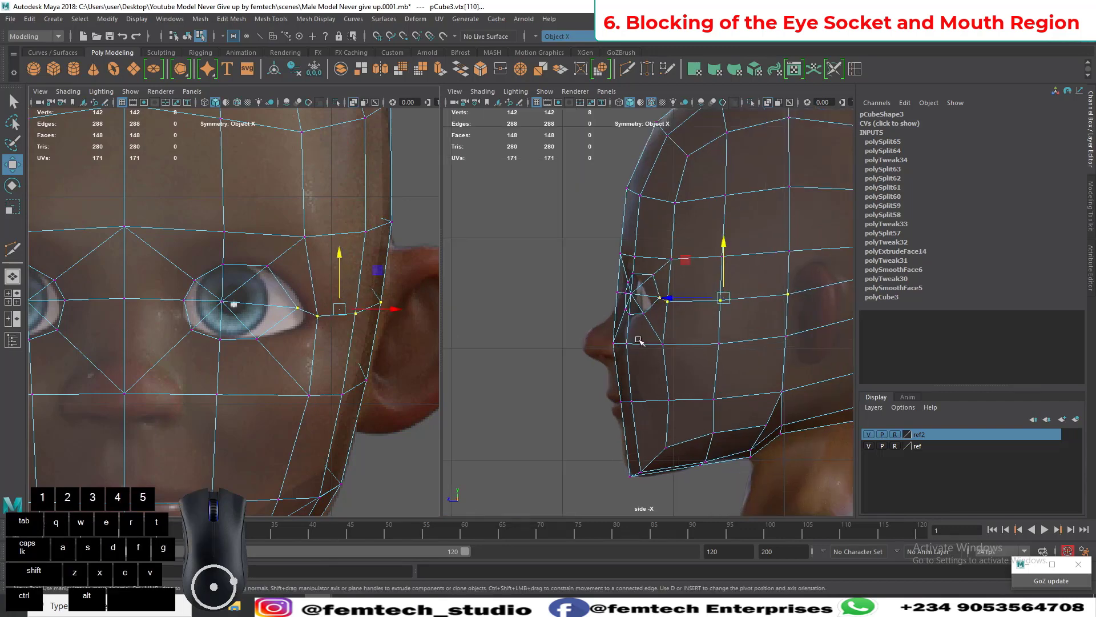
Step: Move the outer eye-ring vertices onto the eye corners and shift the vertices beside them slightly back in the side view; save the scene
scroll(640, 341, up, 2)
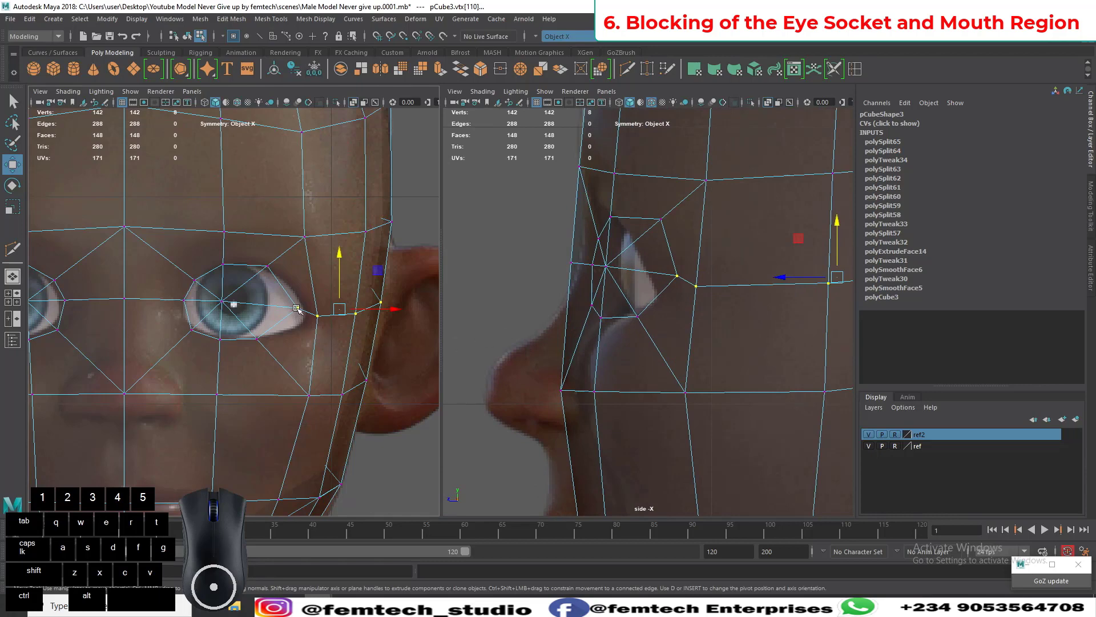
click(317, 315)
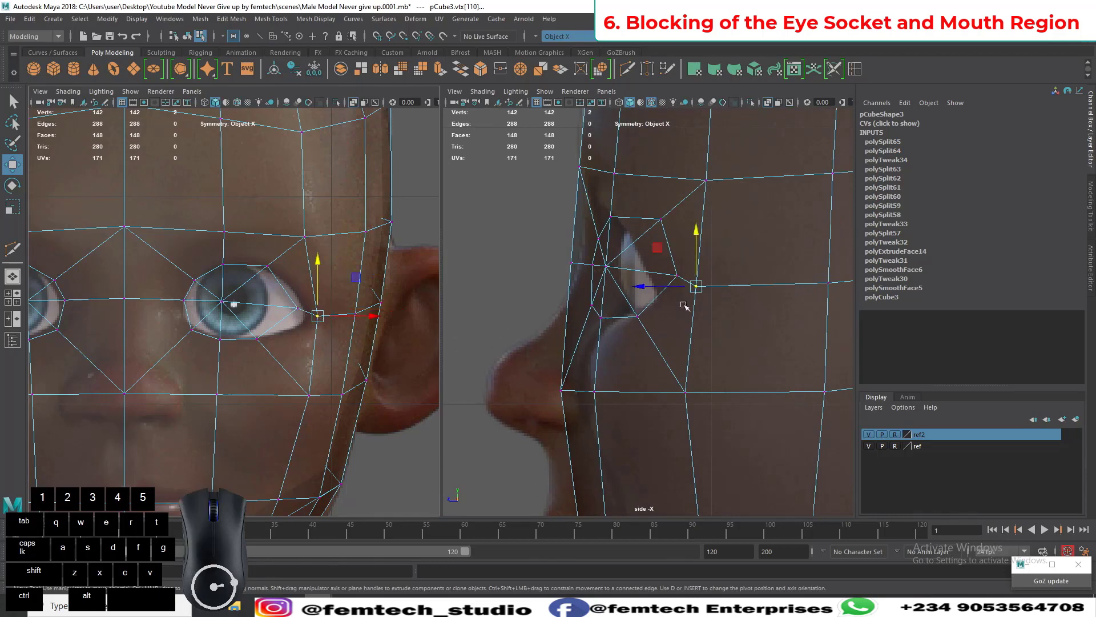
drag(688, 291, 659, 303)
click(680, 275)
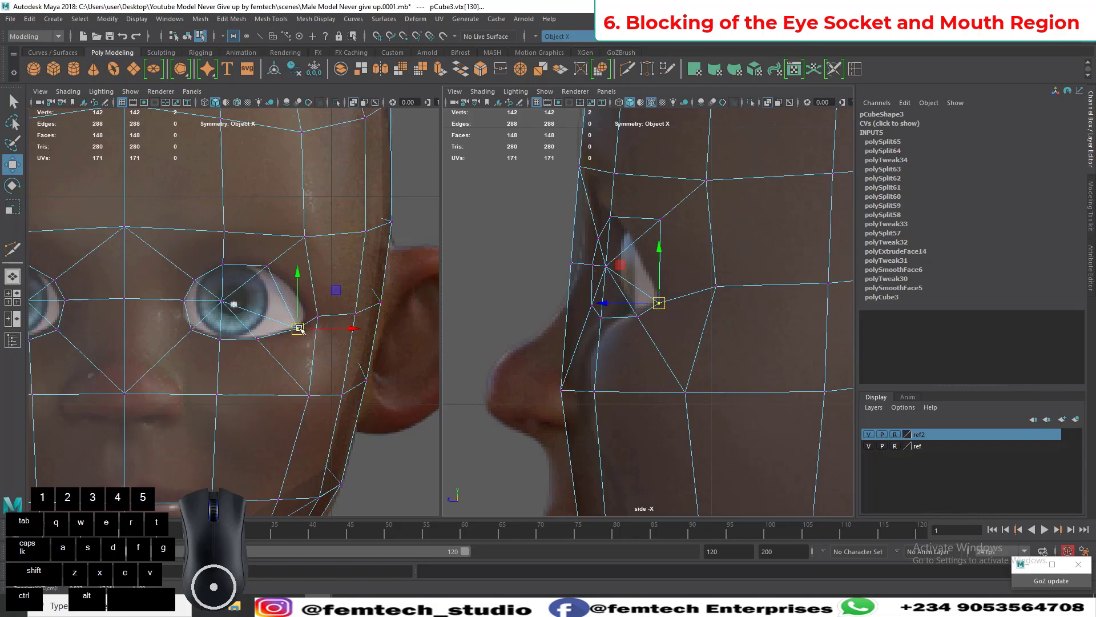
drag(300, 328, 322, 320)
key(ctrl+s)
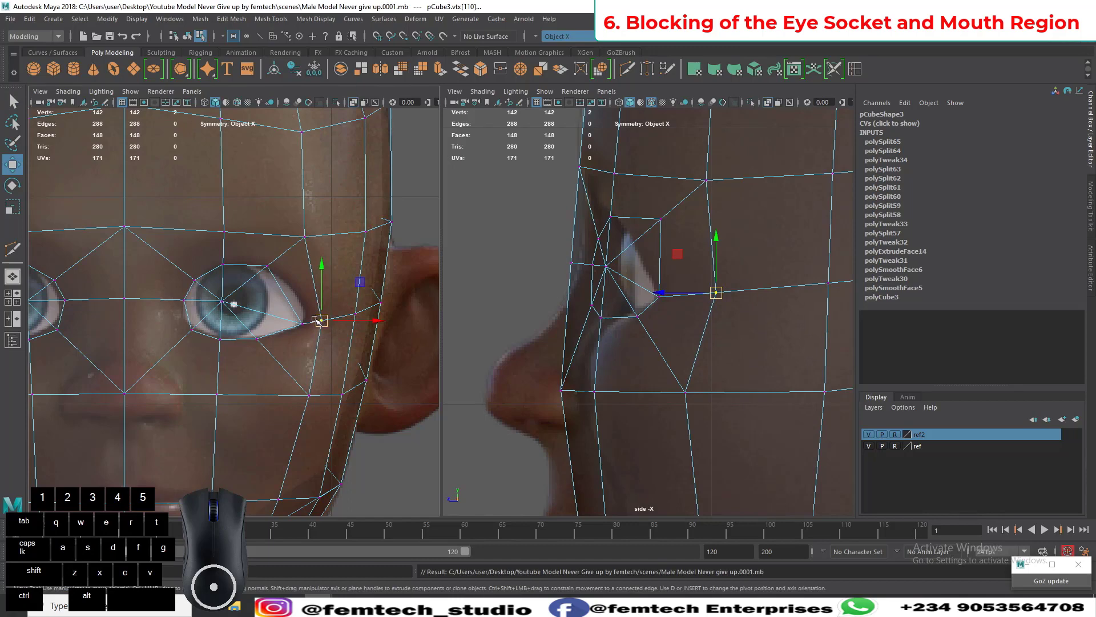
click(981, 606)
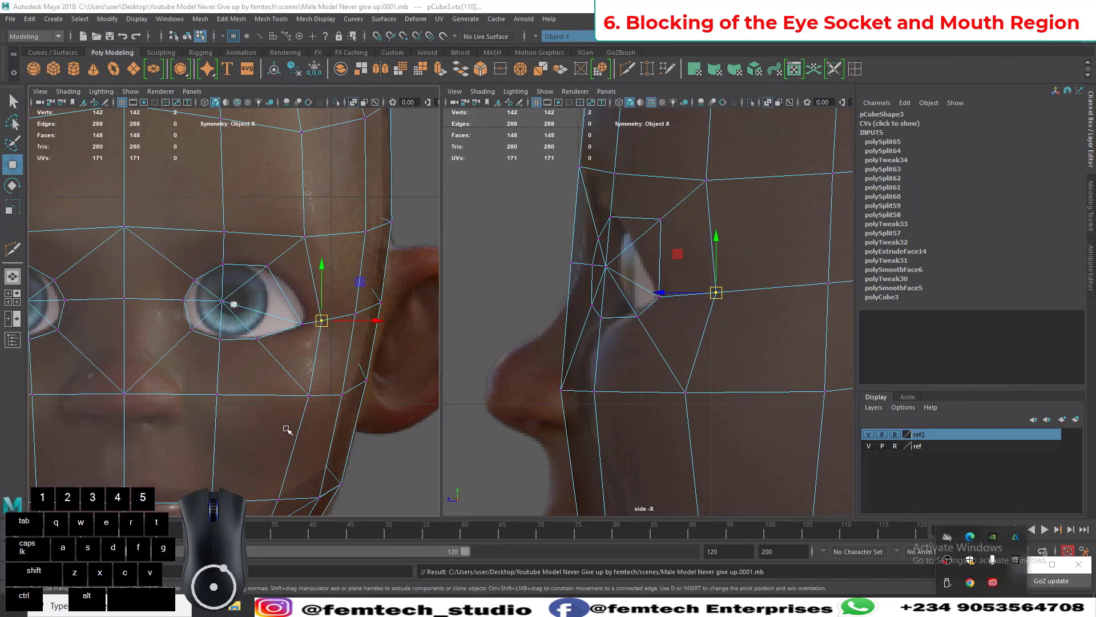
Step: Fit the outer upper-lid, outer-corner and upper-lid center vertices of the eye rings to the eye outlines in the front and side references
click(302, 323)
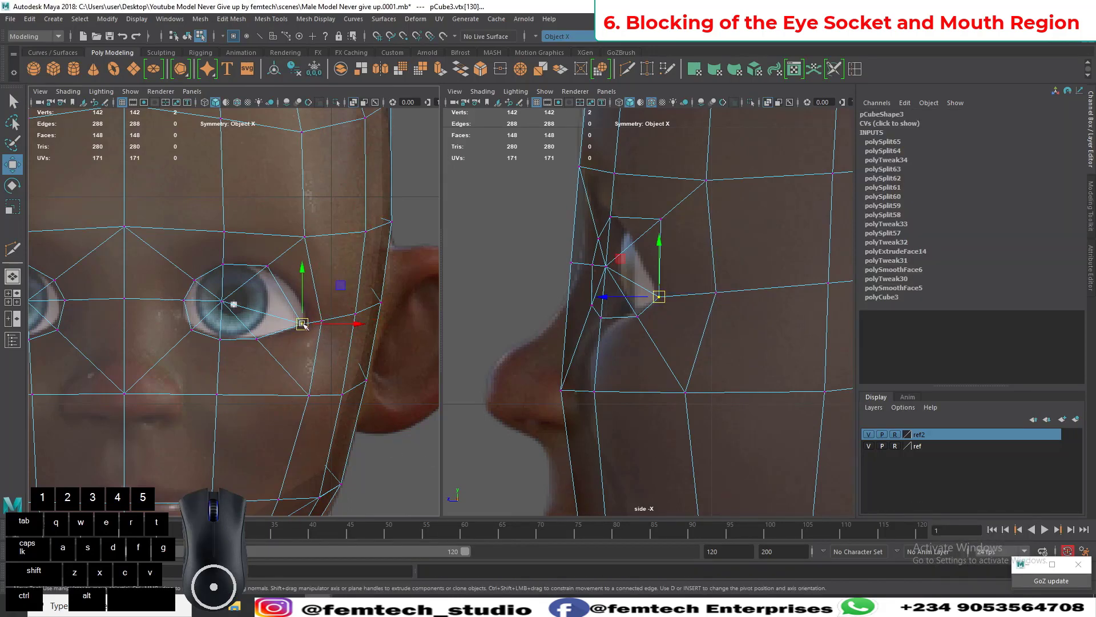
drag(303, 324, 304, 321)
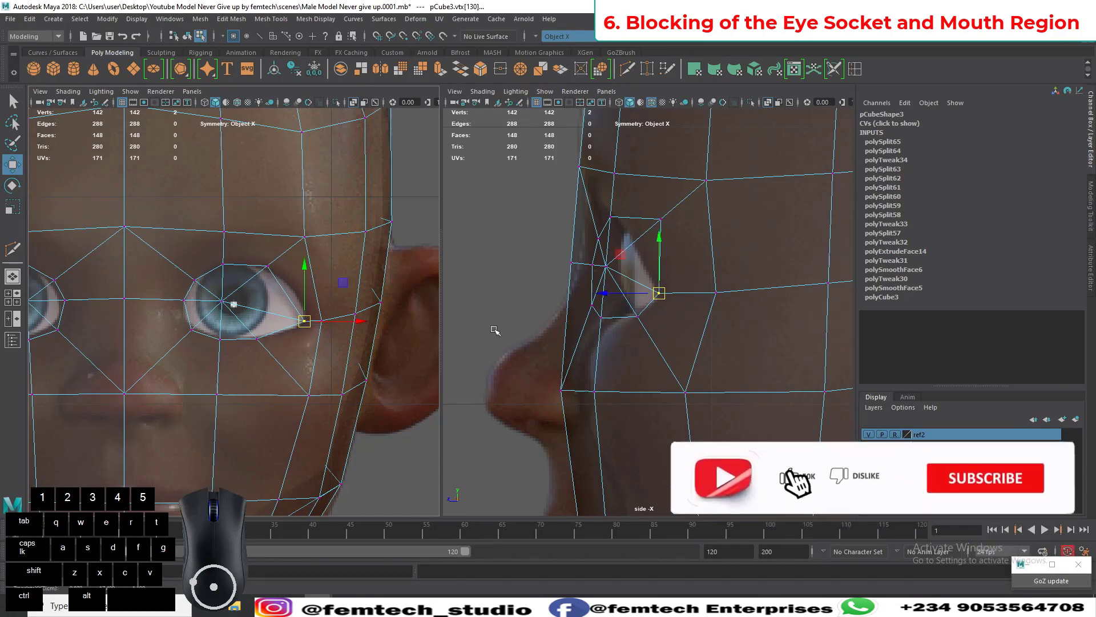
click(517, 321)
click(659, 293)
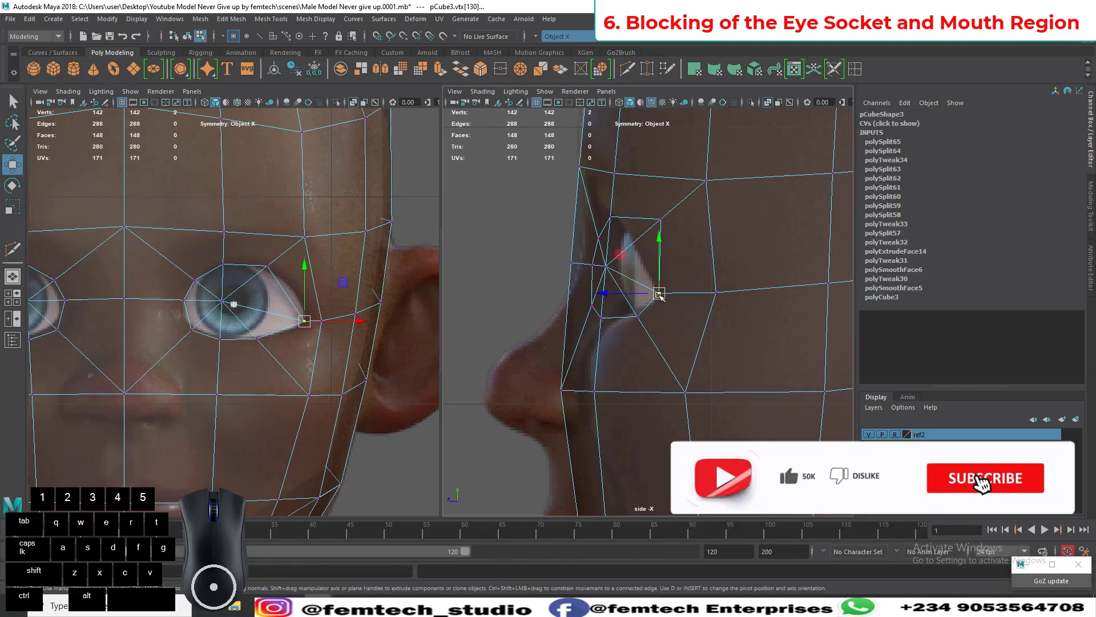
click(661, 220)
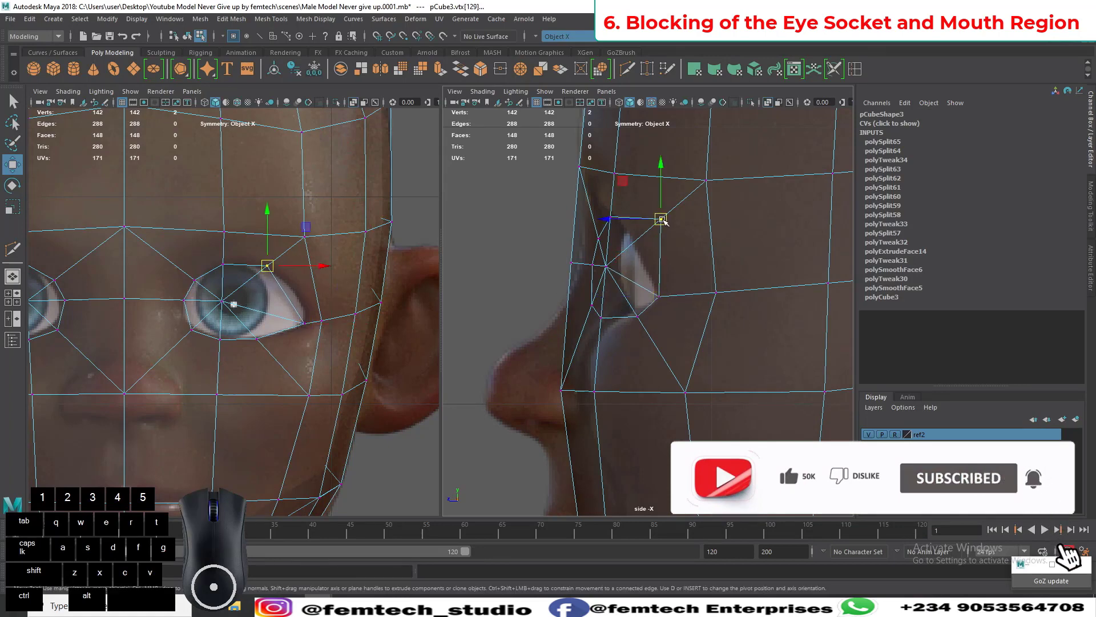
drag(664, 220, 620, 242)
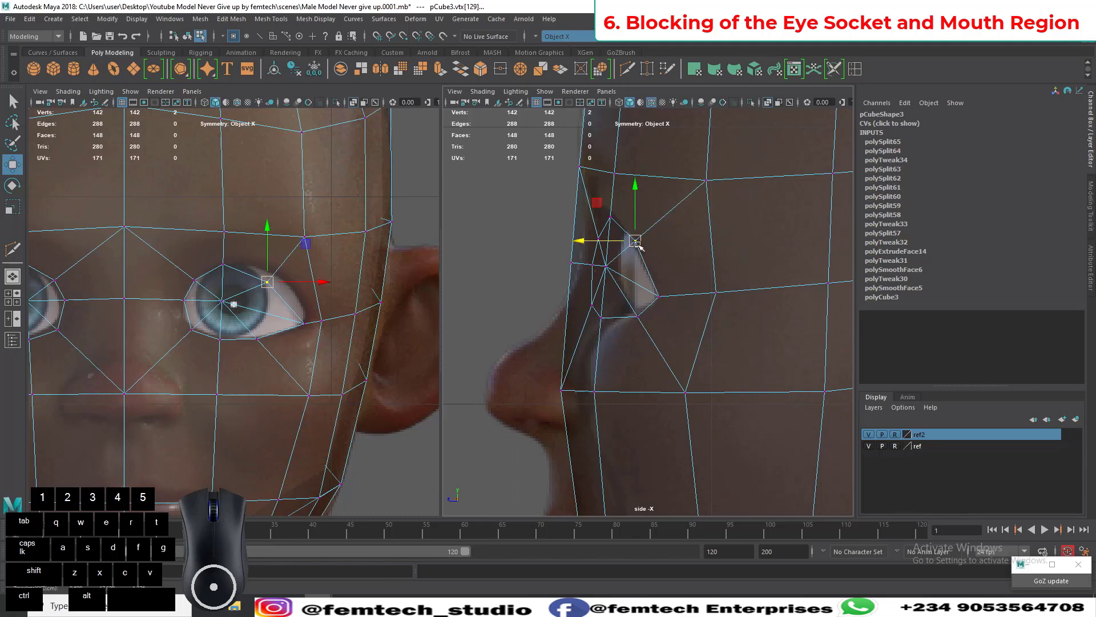
drag(268, 282, 302, 278)
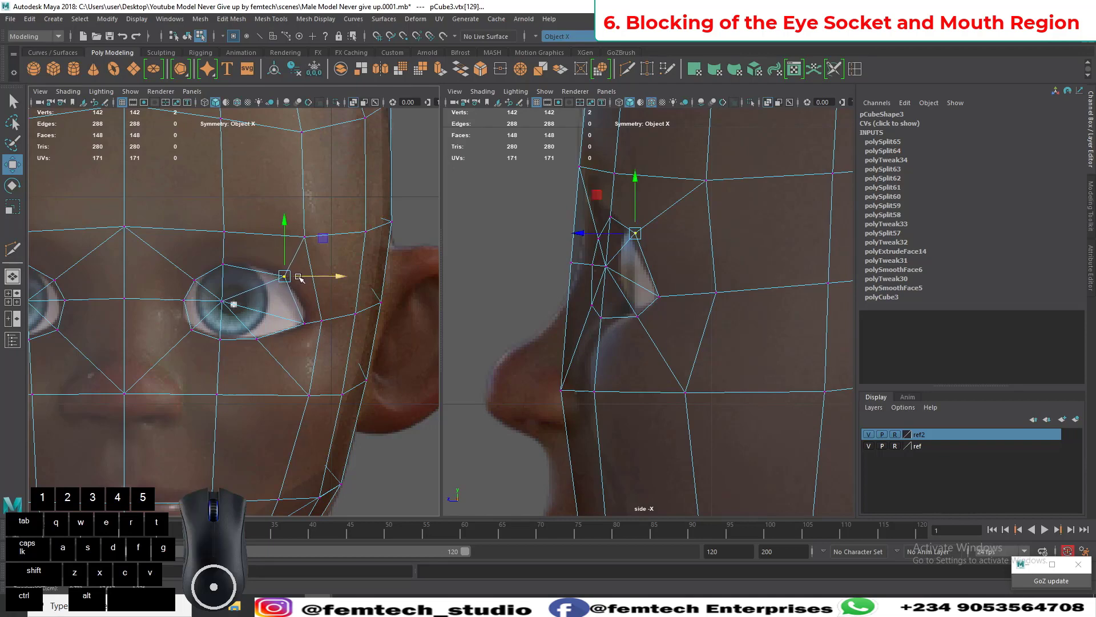
click(306, 323)
drag(313, 325, 307, 314)
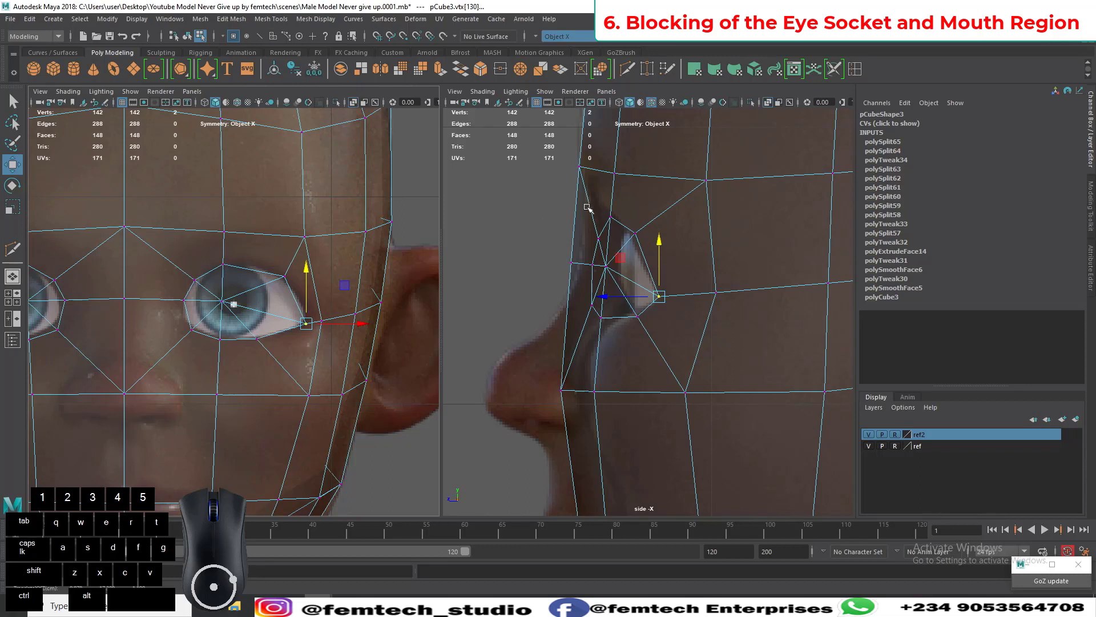
click(609, 218)
drag(608, 203, 610, 199)
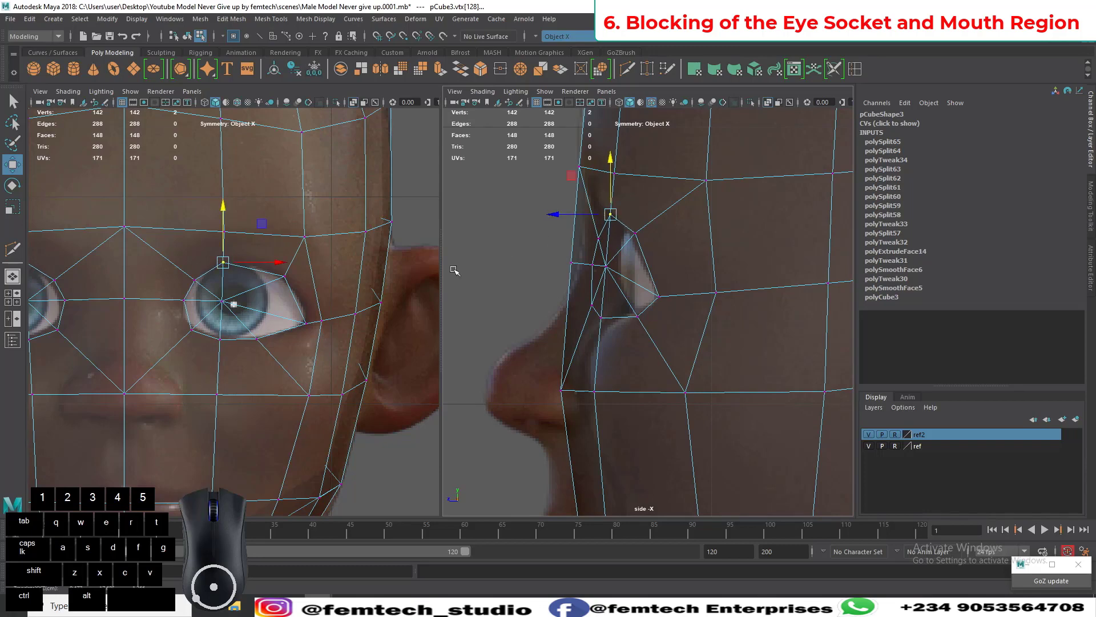
Step: Move the three inner-corner vertices of each eye ring together backward into the head in the side view
click(195, 280)
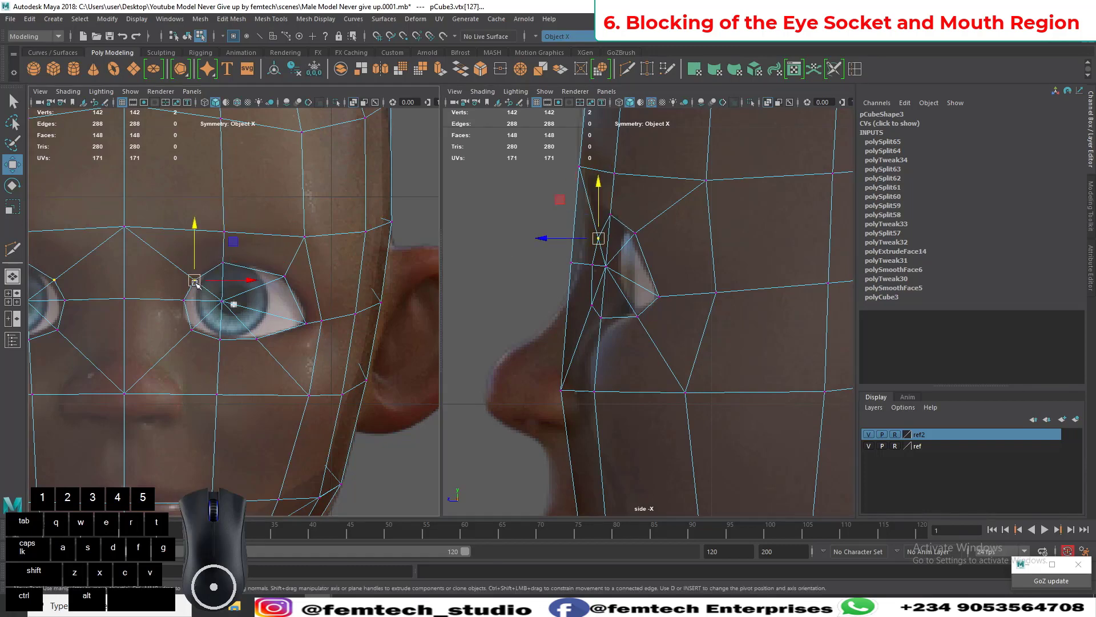
shift+click(192, 330)
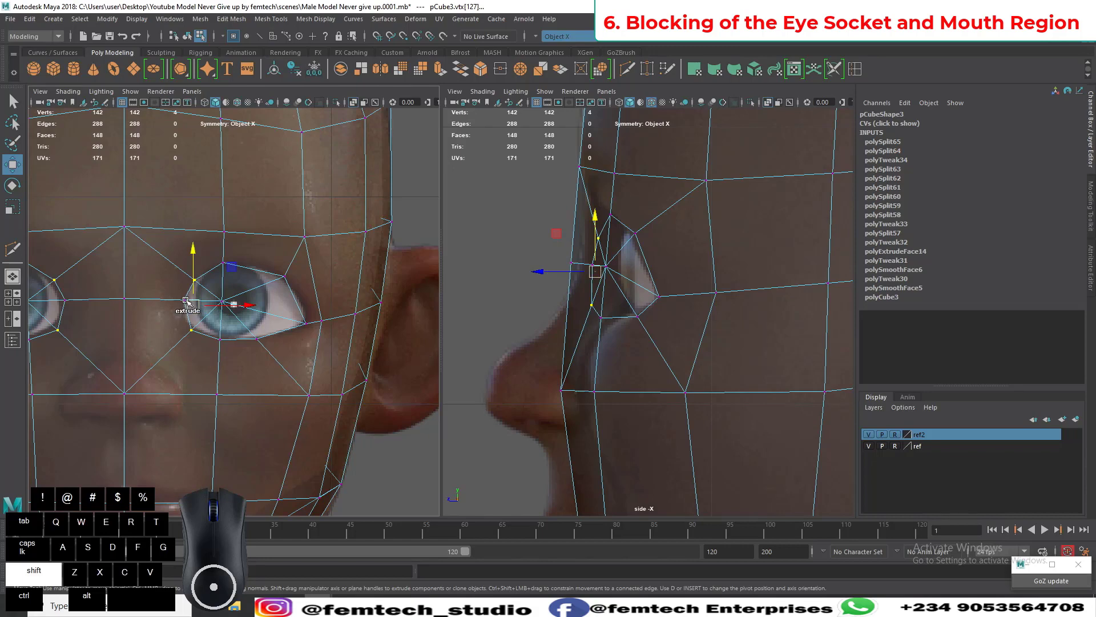
key(q)
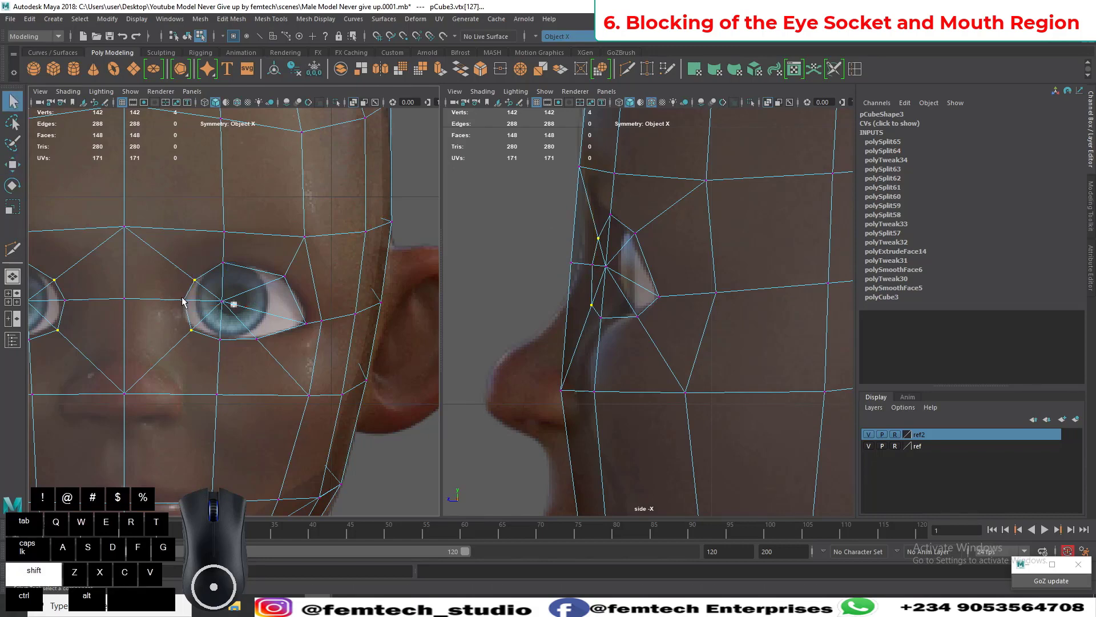
shift+click(185, 301)
key(w)
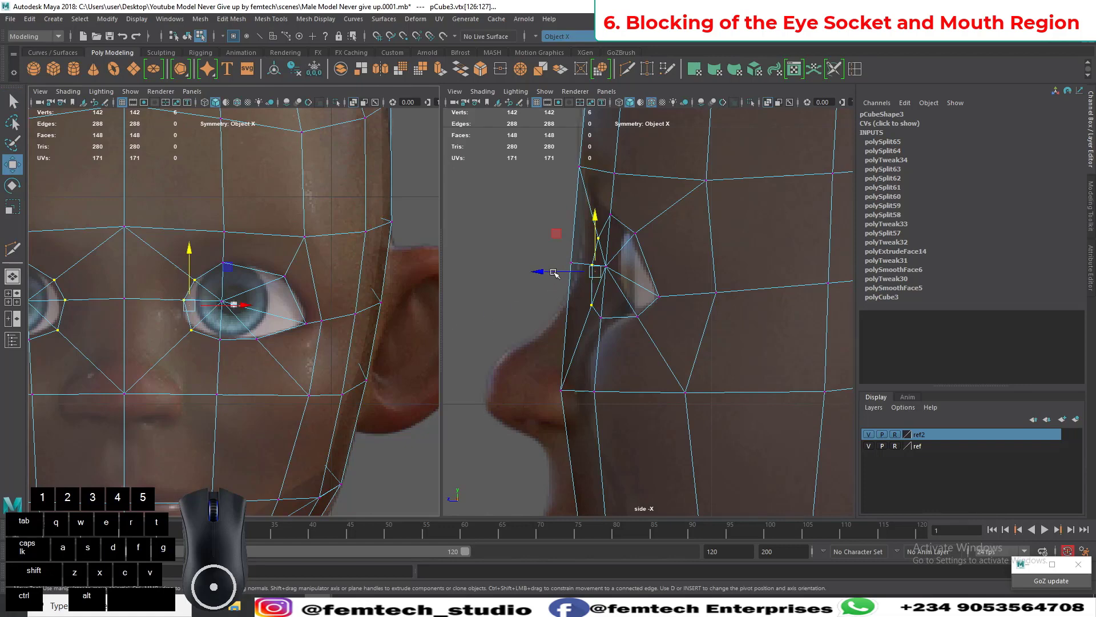
drag(554, 273, 554, 273)
drag(558, 275, 567, 275)
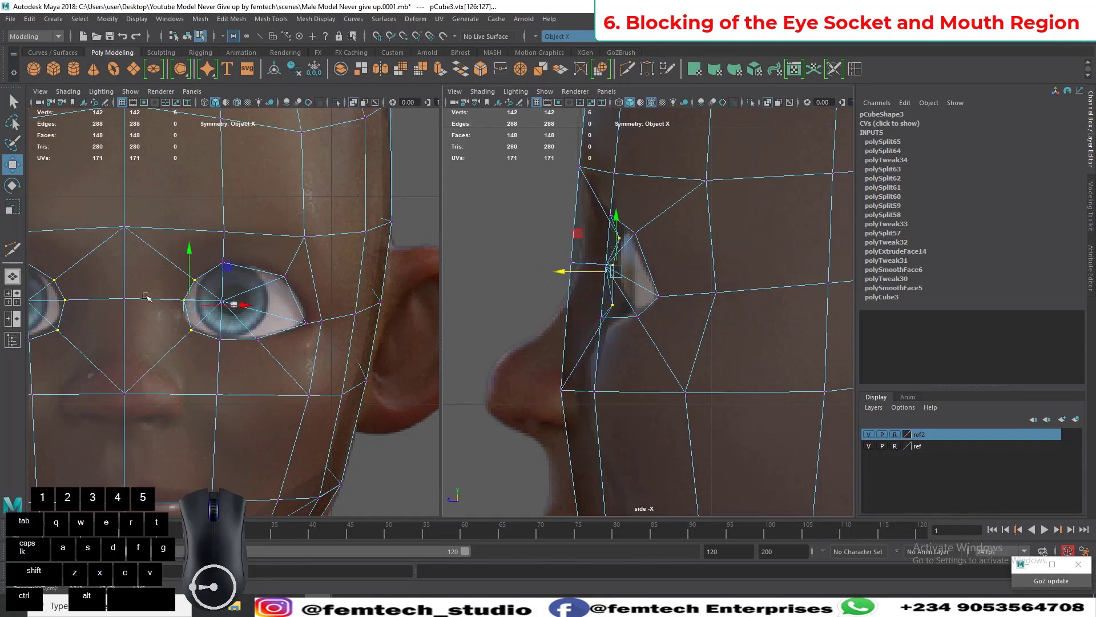
Step: Examine the eye rings on the head in perspective with X-ray shading off, and return to the front and side views
click(12, 276)
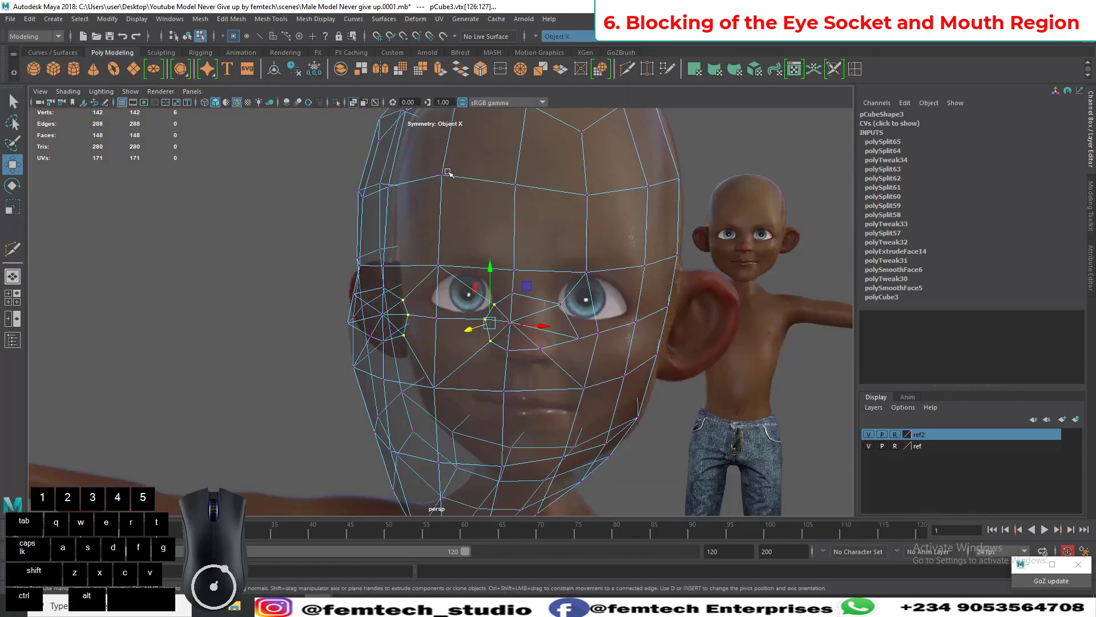
click(352, 103)
alt+drag(329, 277, 430, 370)
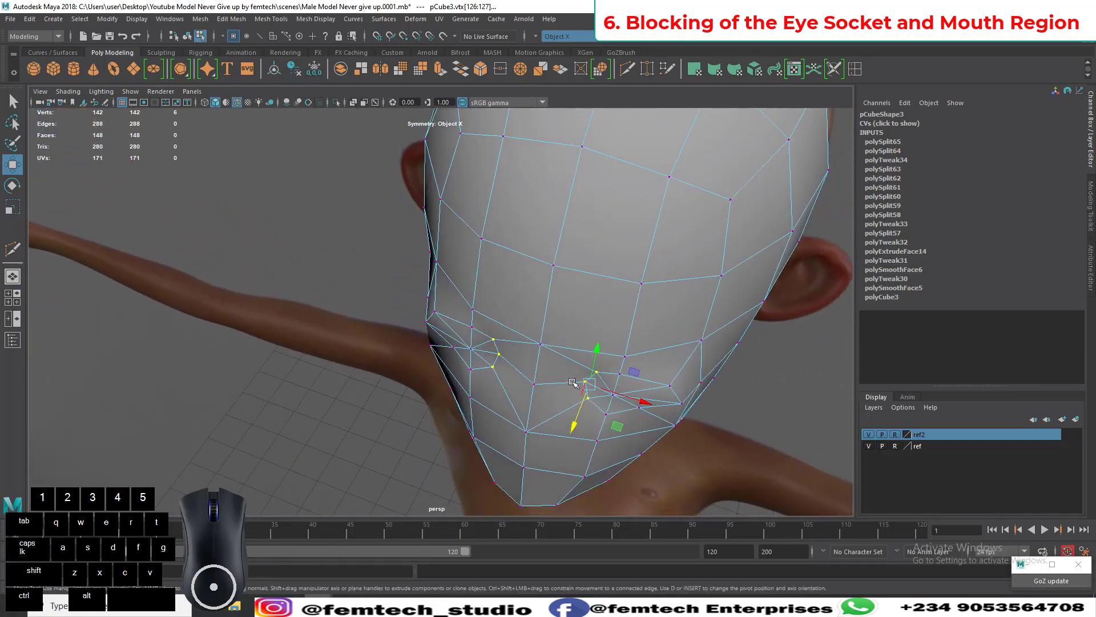
alt+drag(479, 396, 318, 319)
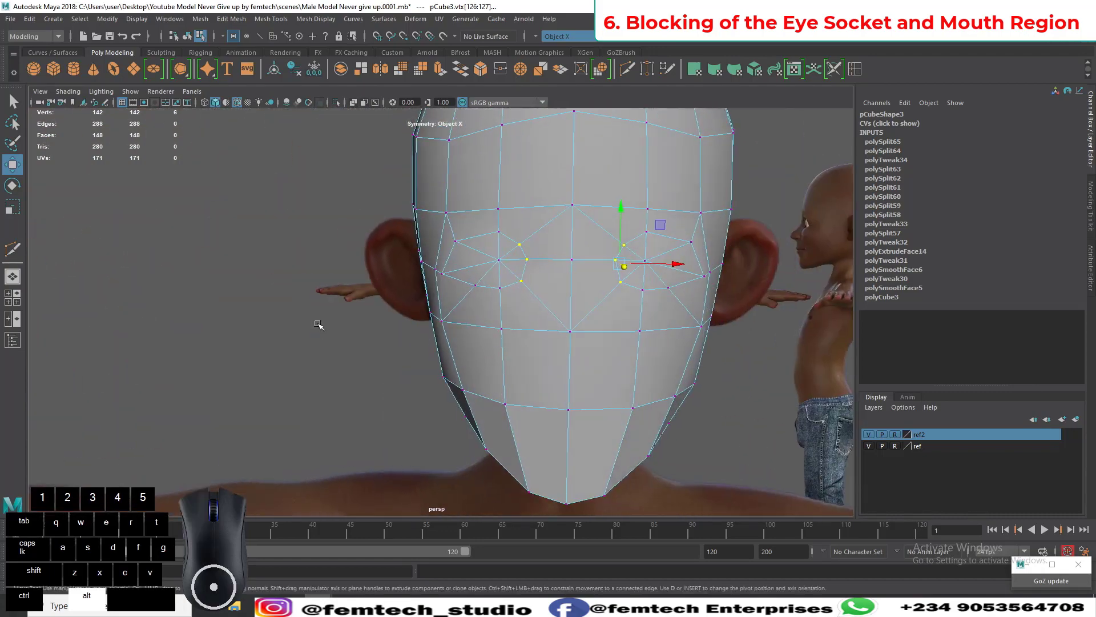
click(13, 318)
key(space)
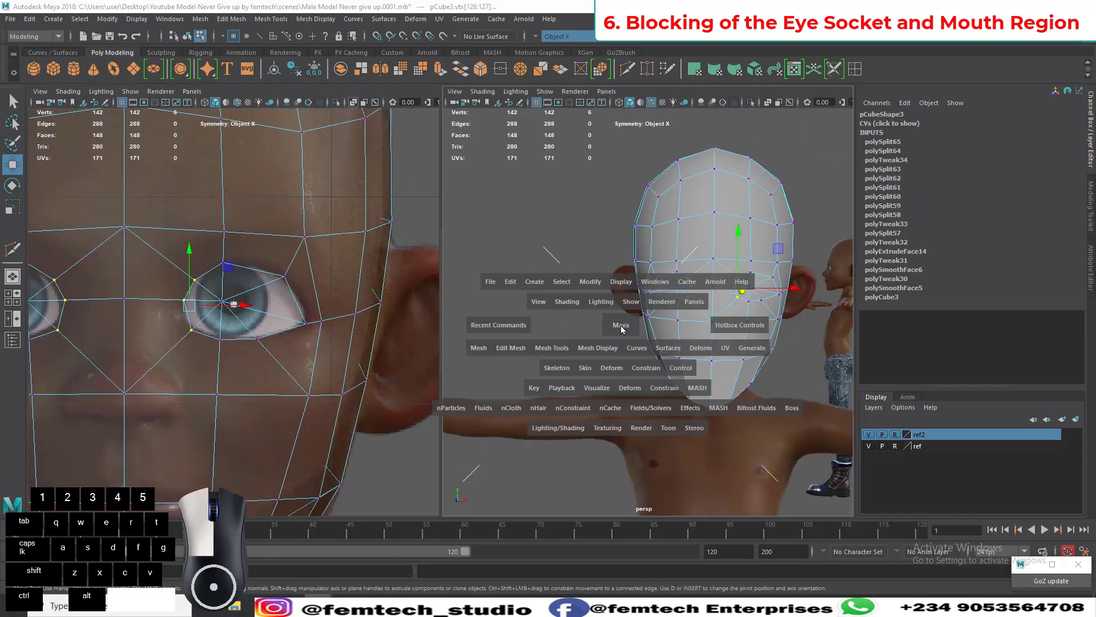
drag(681, 326, 680, 323)
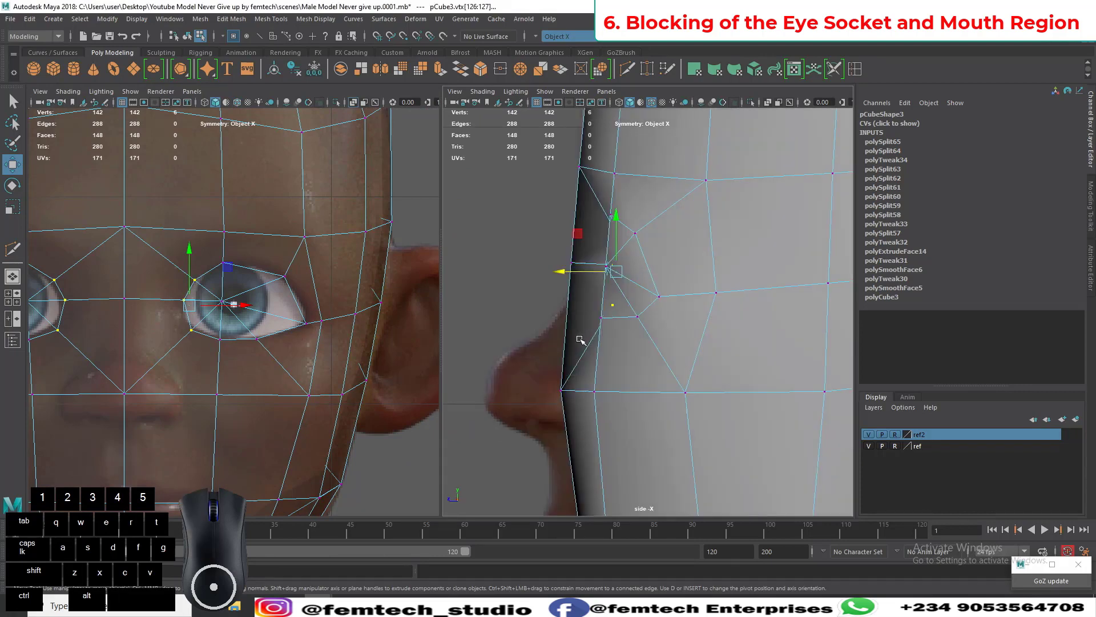
Step: Move the inner-corner vertices of the eye rings slightly forward in the side view and turn X-ray shading back on
scroll(580, 339, down, 8)
scroll(587, 306, up, 2)
scroll(284, 310, up, 1)
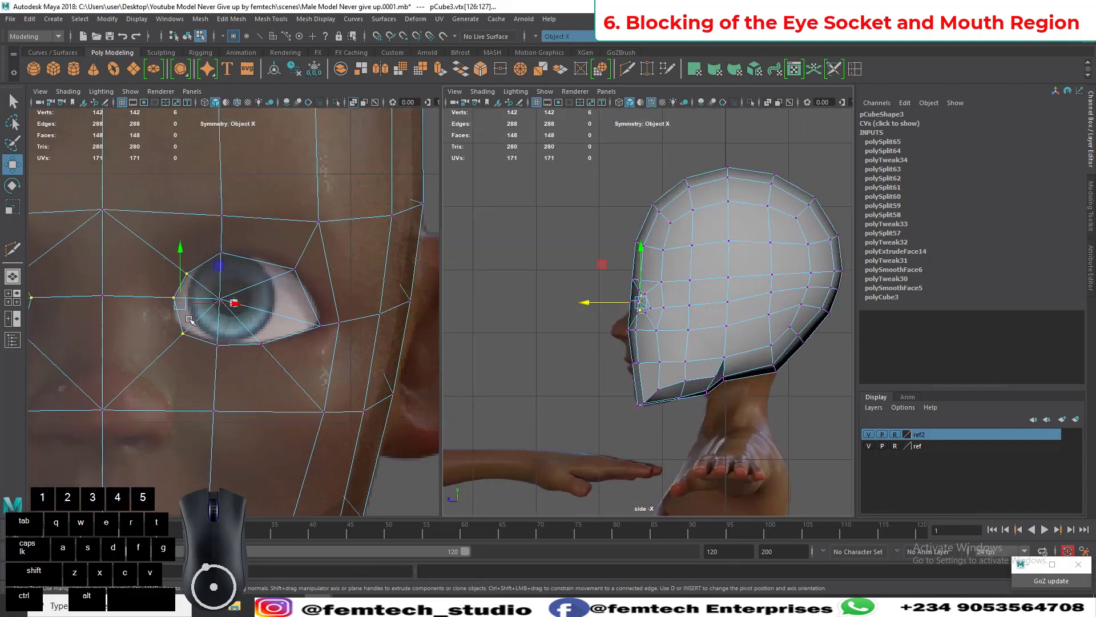
scroll(573, 326, up, 3)
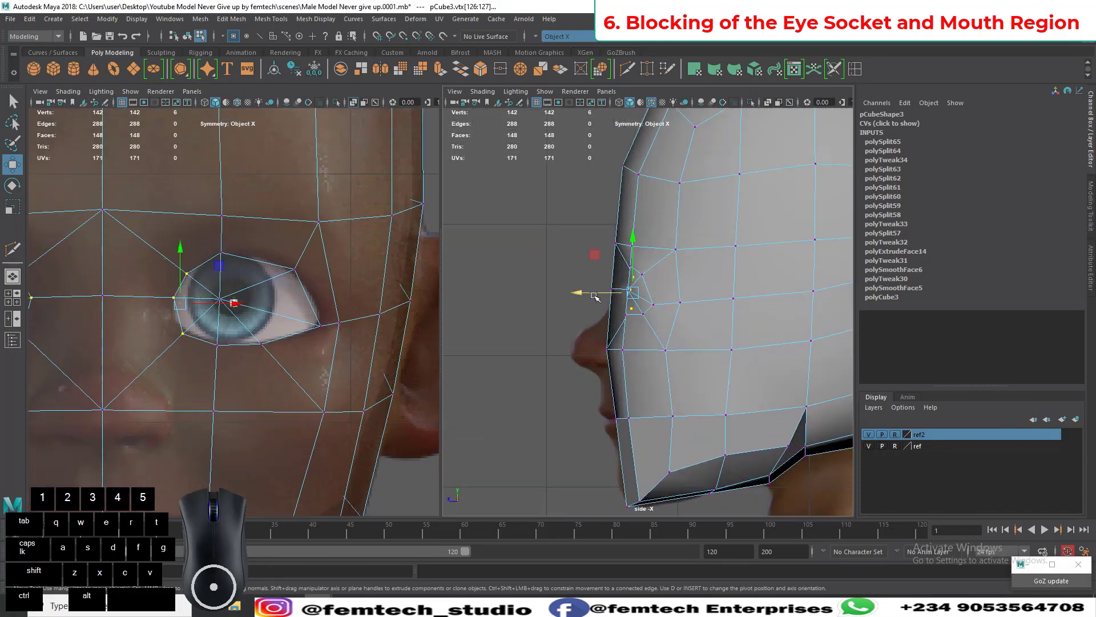
drag(595, 296, 591, 295)
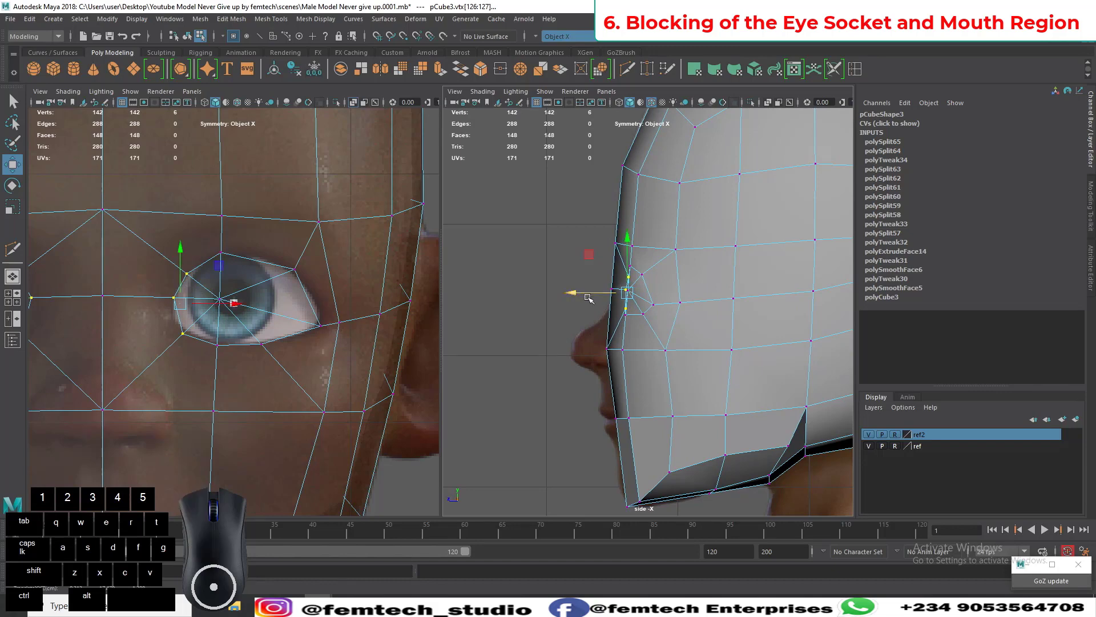
scroll(570, 313, up, 3)
scroll(549, 321, up, 2)
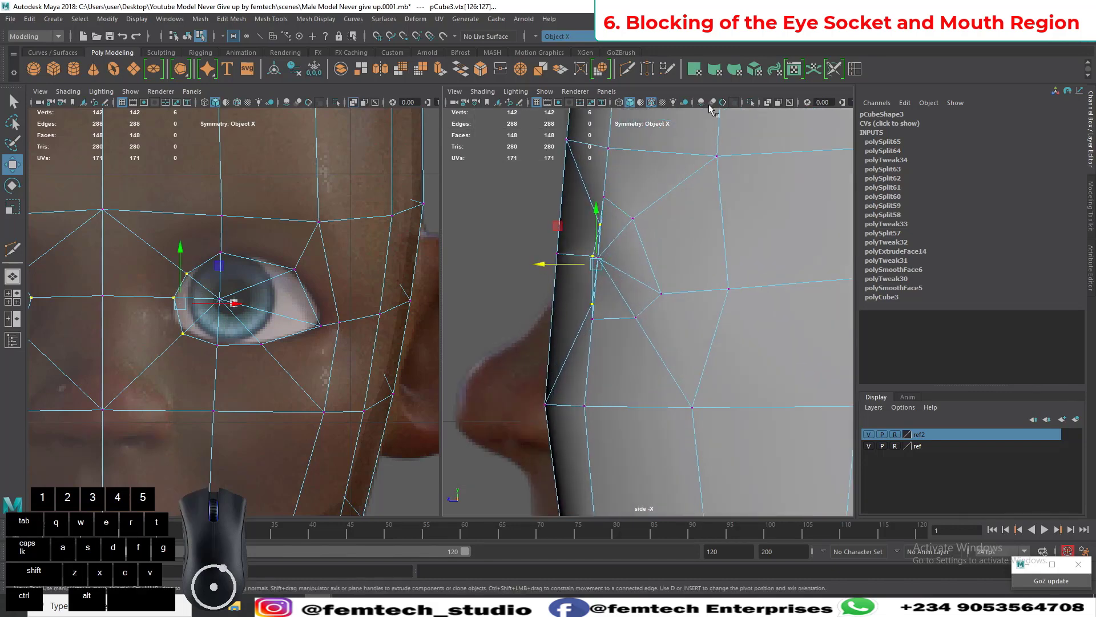
click(768, 102)
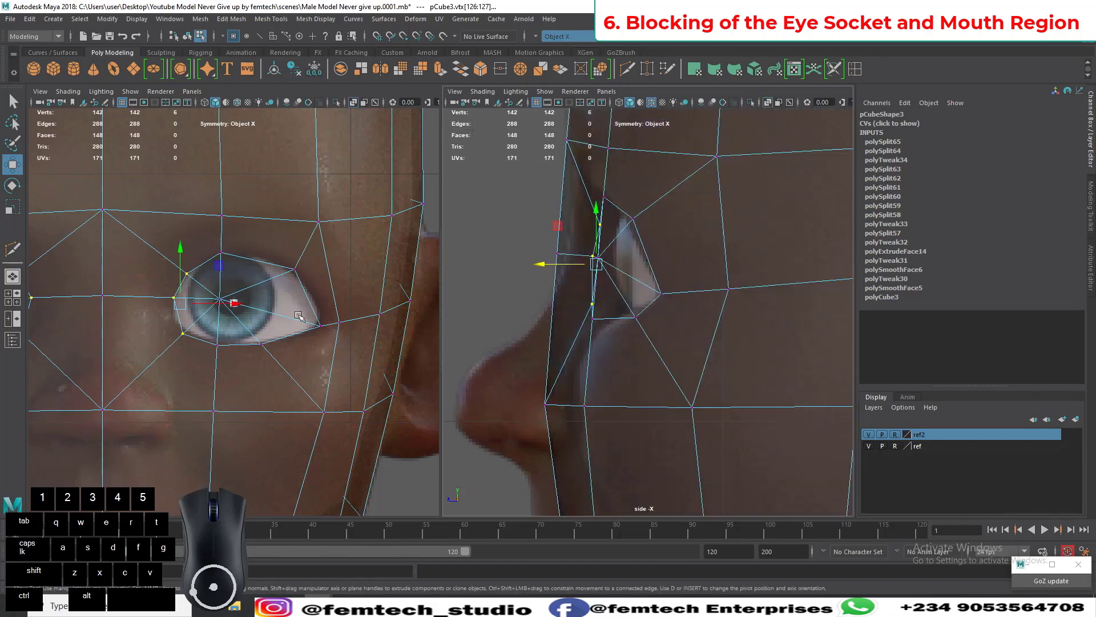
Step: Move the pupil vertices back in the side view and outward to the pupil centers, and shift the upper-lid vertices above them outward
click(219, 298)
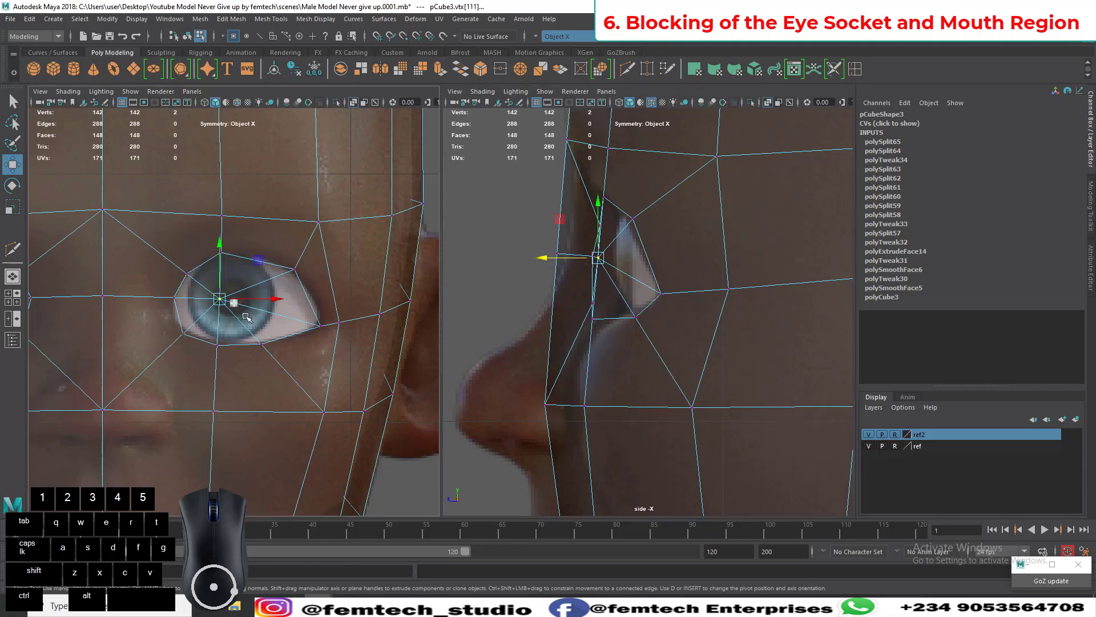
drag(564, 260, 587, 264)
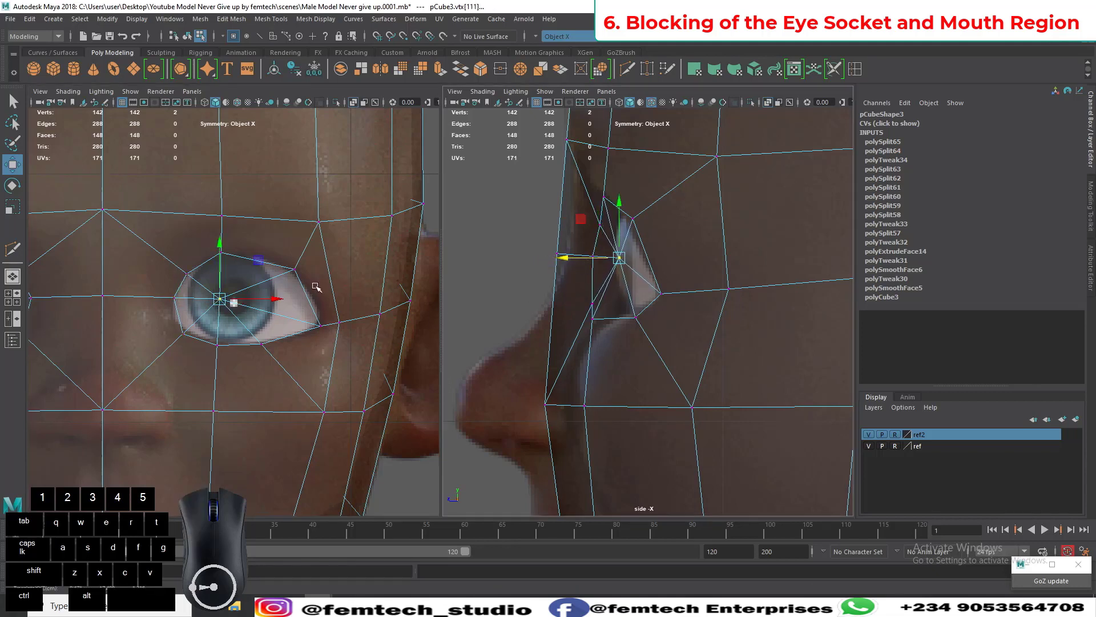
drag(251, 301, 263, 302)
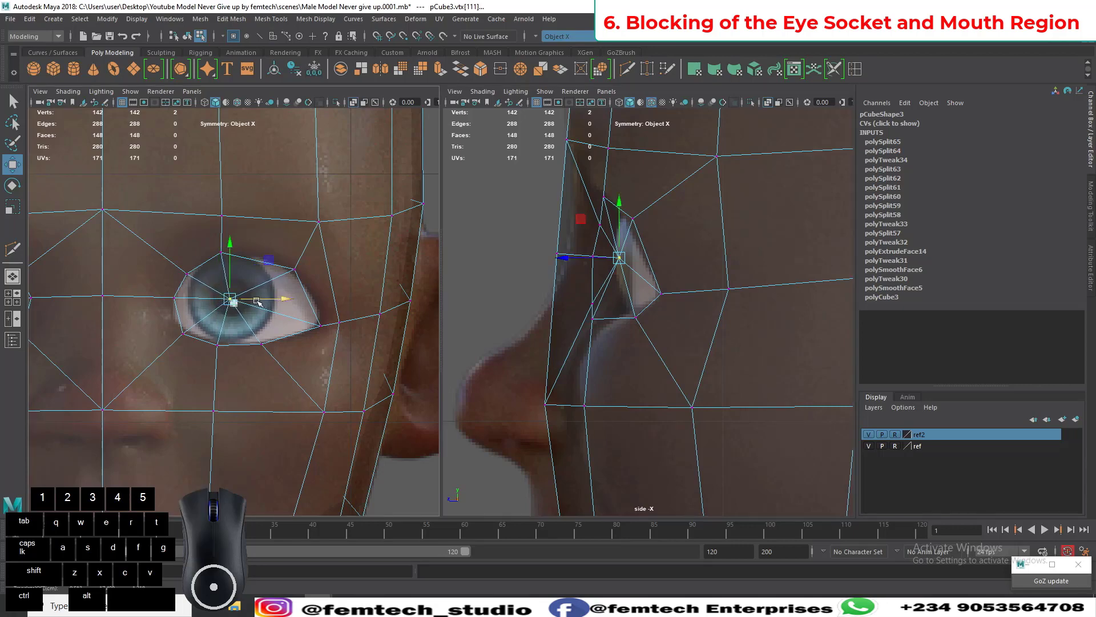
click(222, 252)
drag(250, 253, 256, 256)
Step: Shift the lower-lid vertices below the pupils outward and back, and move the inner lower-lid vertices back in the side view
click(218, 344)
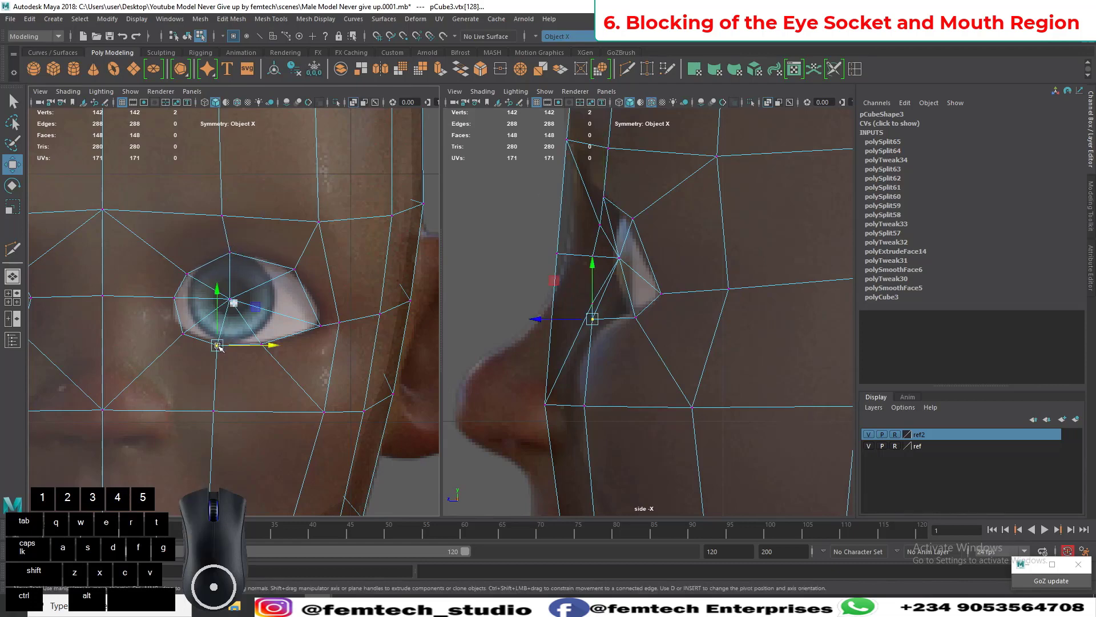
drag(237, 347, 244, 348)
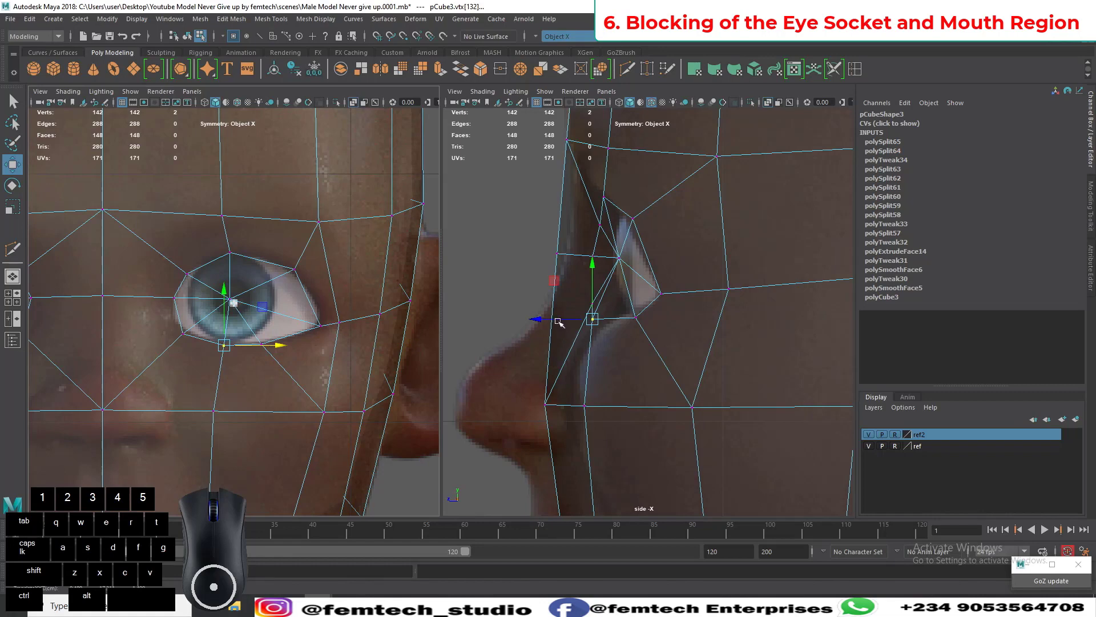
drag(559, 323, 606, 316)
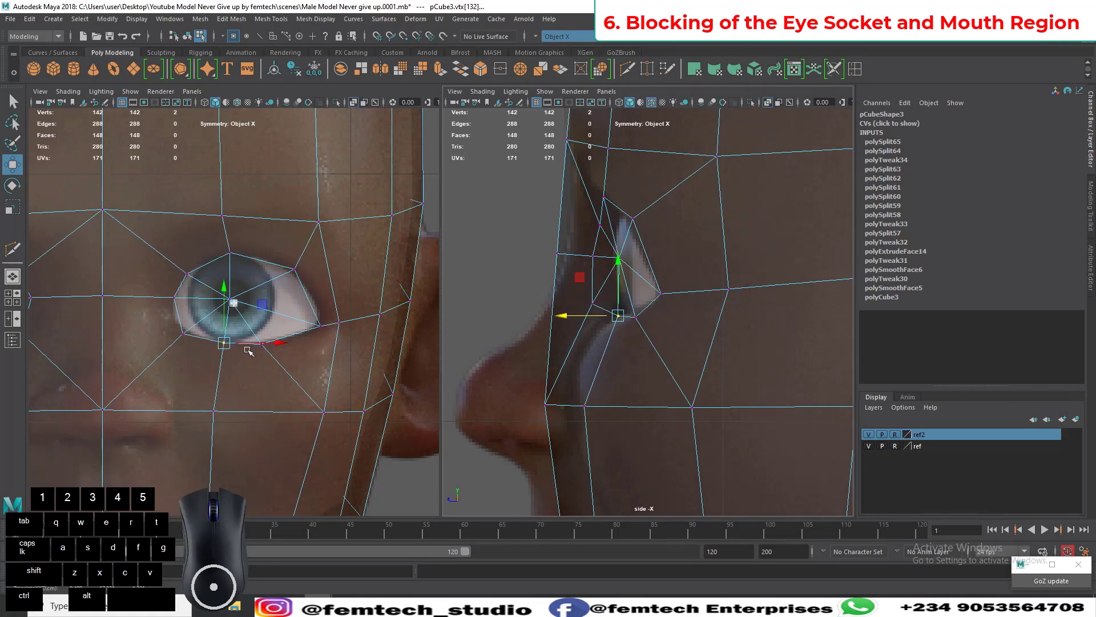
click(182, 333)
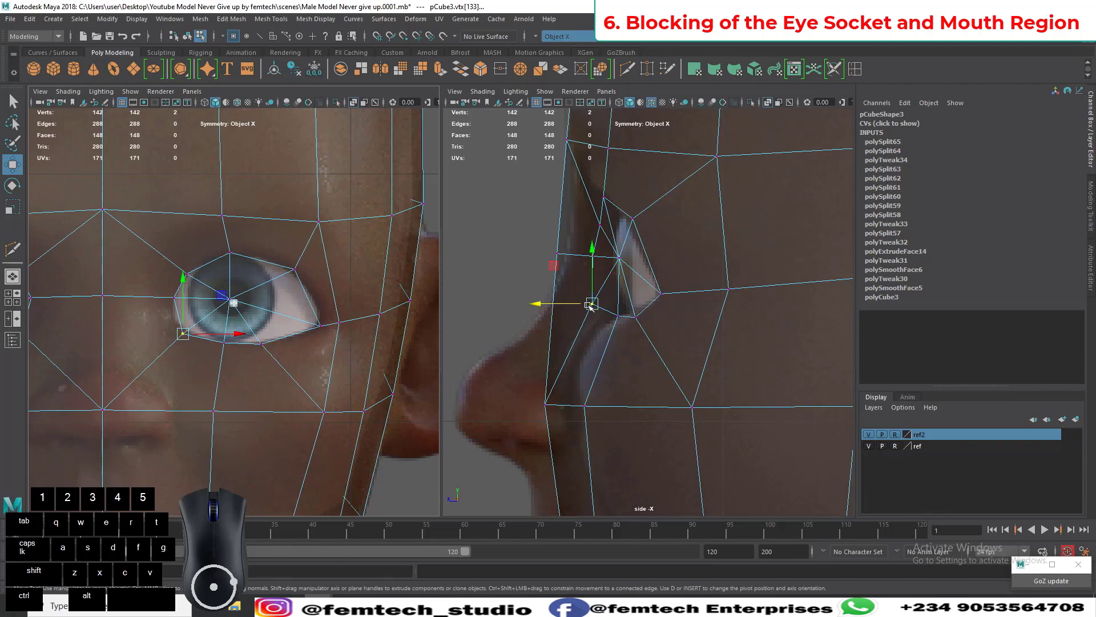
drag(575, 305, 609, 288)
Step: Move the inner-corner vertices of the eye rings back in the side view and nudge the inner upper-lid vertices slightly back
click(593, 257)
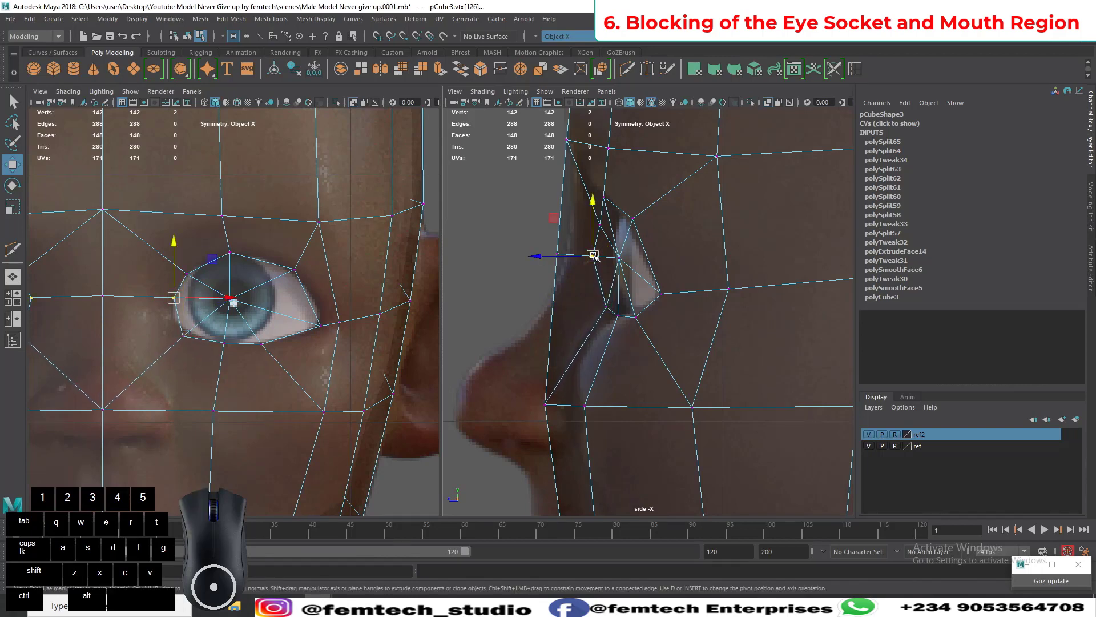
drag(571, 257, 593, 227)
click(605, 228)
click(601, 226)
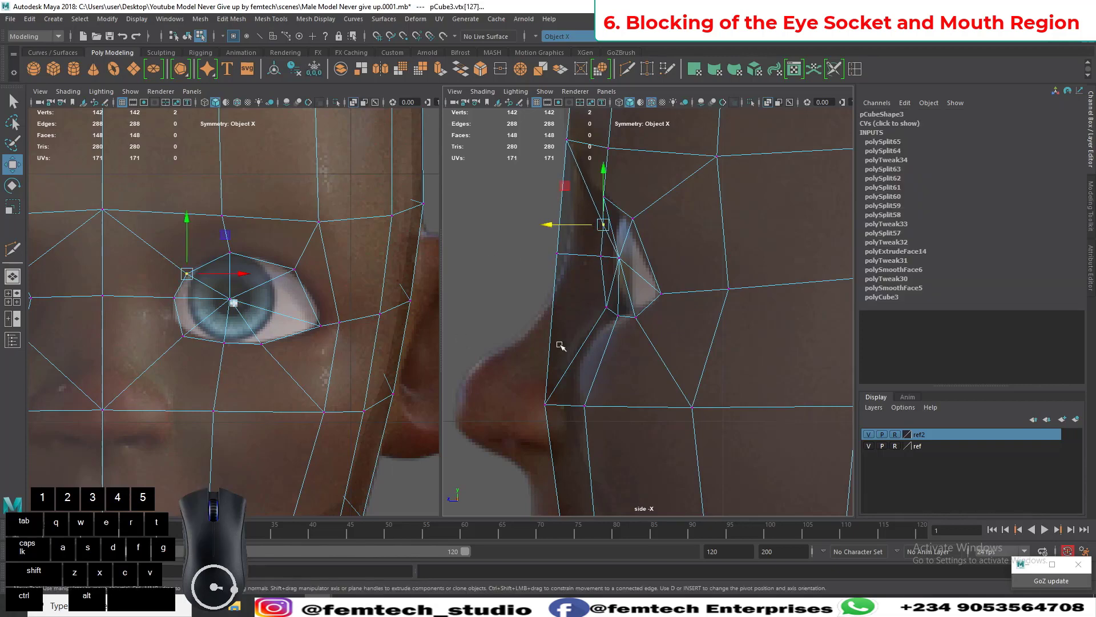
Step: Show the head mesh alone in the perspective view with X-ray shading off and the Multi-Cut tool active
scroll(611, 348, down, 5)
scroll(611, 349, up, 5)
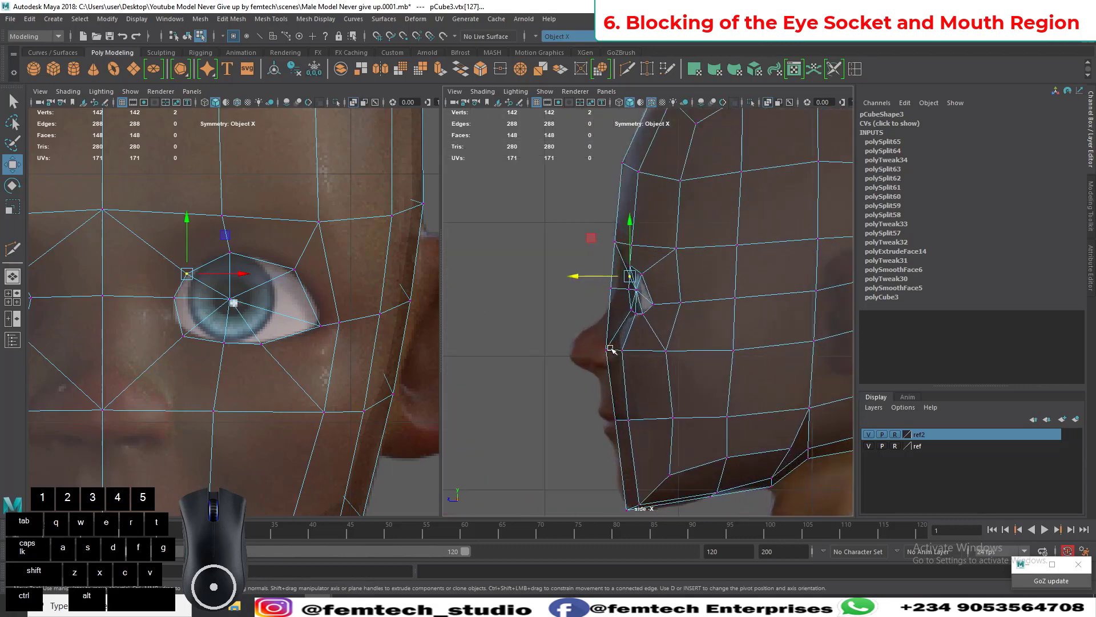
scroll(203, 348, down, 5)
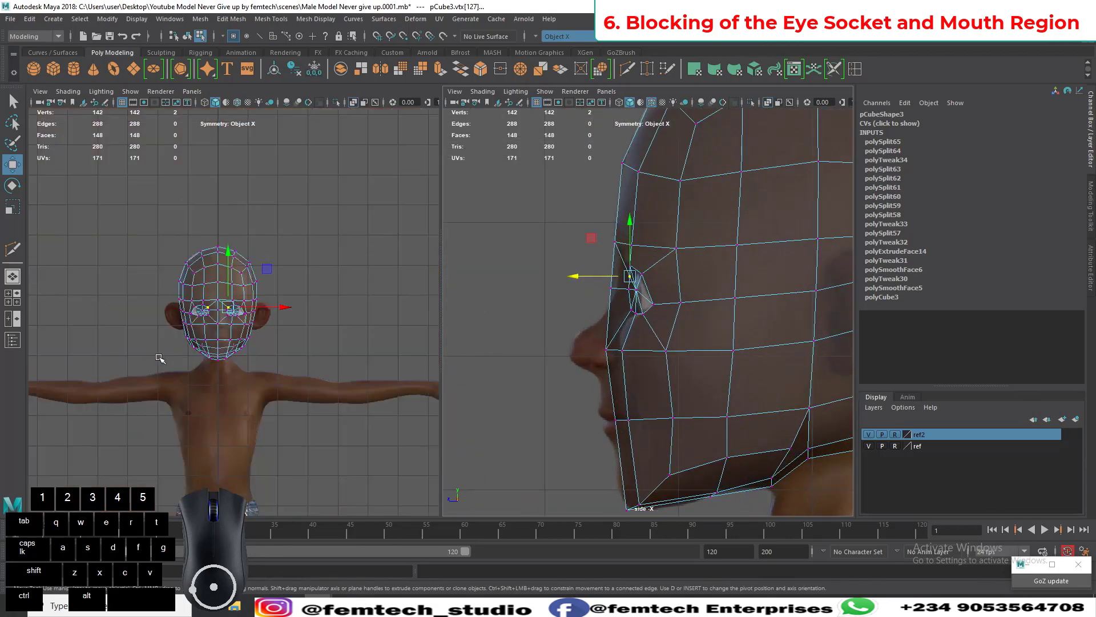
scroll(204, 357, up, 4)
alt+middle_drag(206, 360, 223, 323)
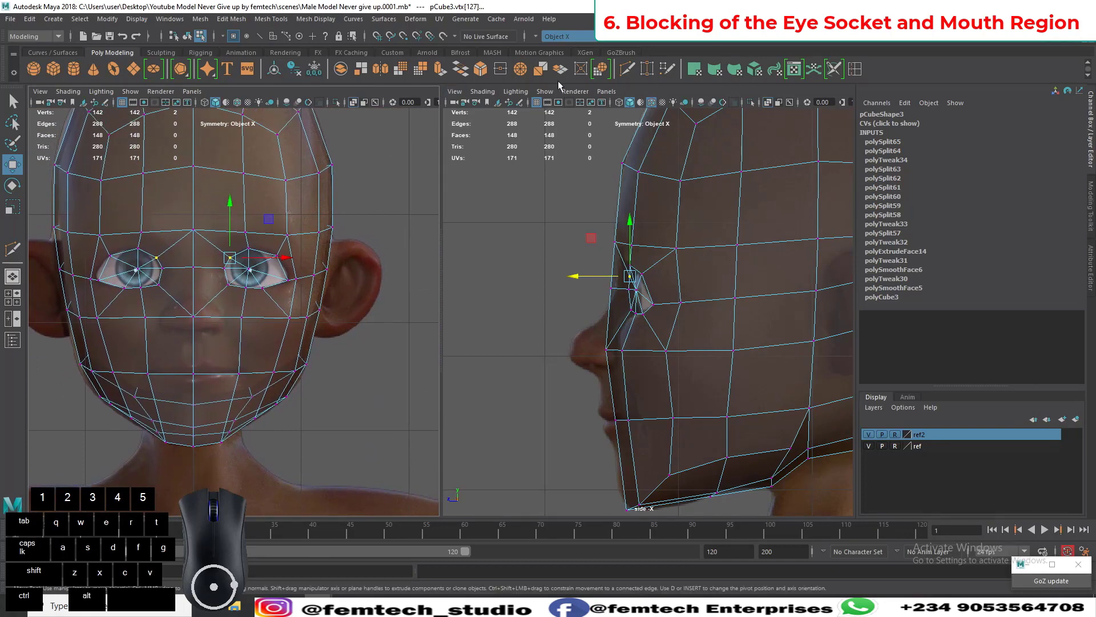
click(618, 76)
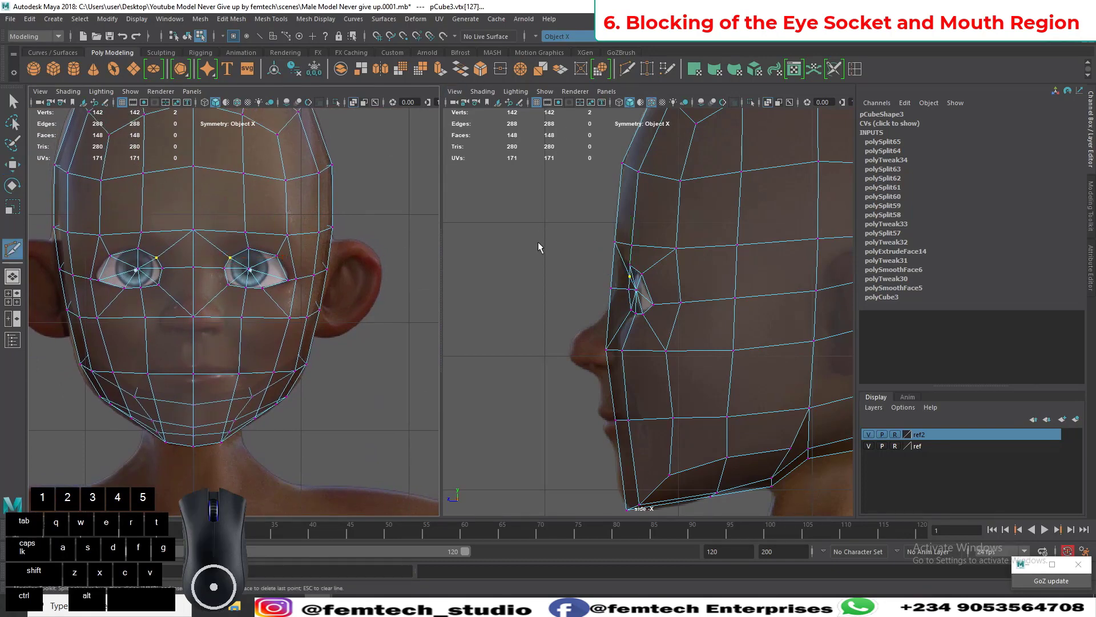
click(12, 276)
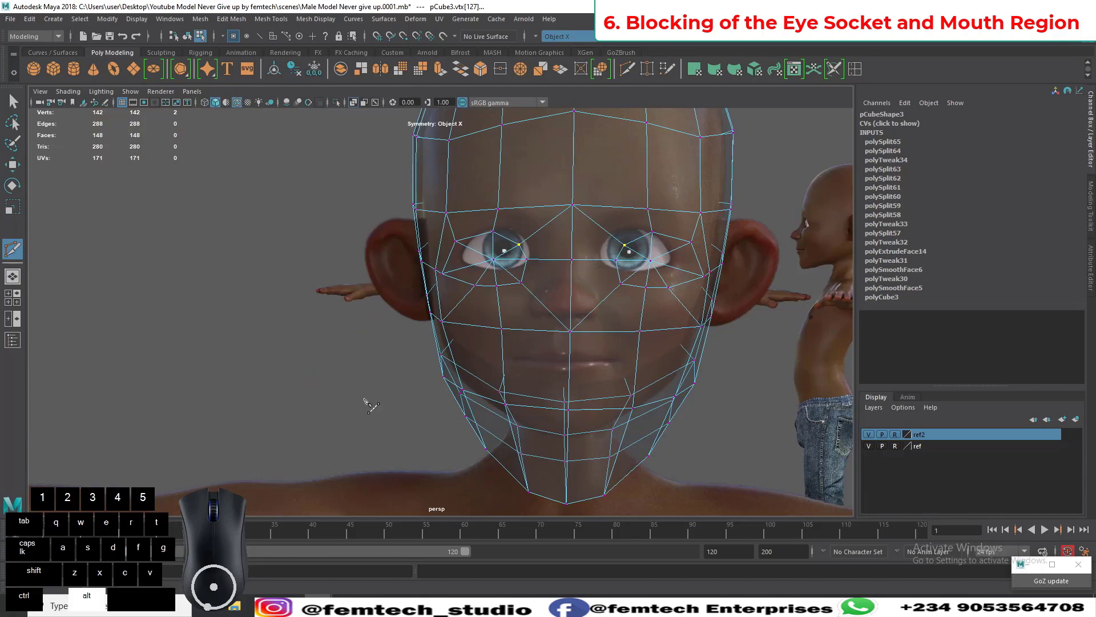
click(352, 101)
alt+right_drag(323, 288, 296, 306)
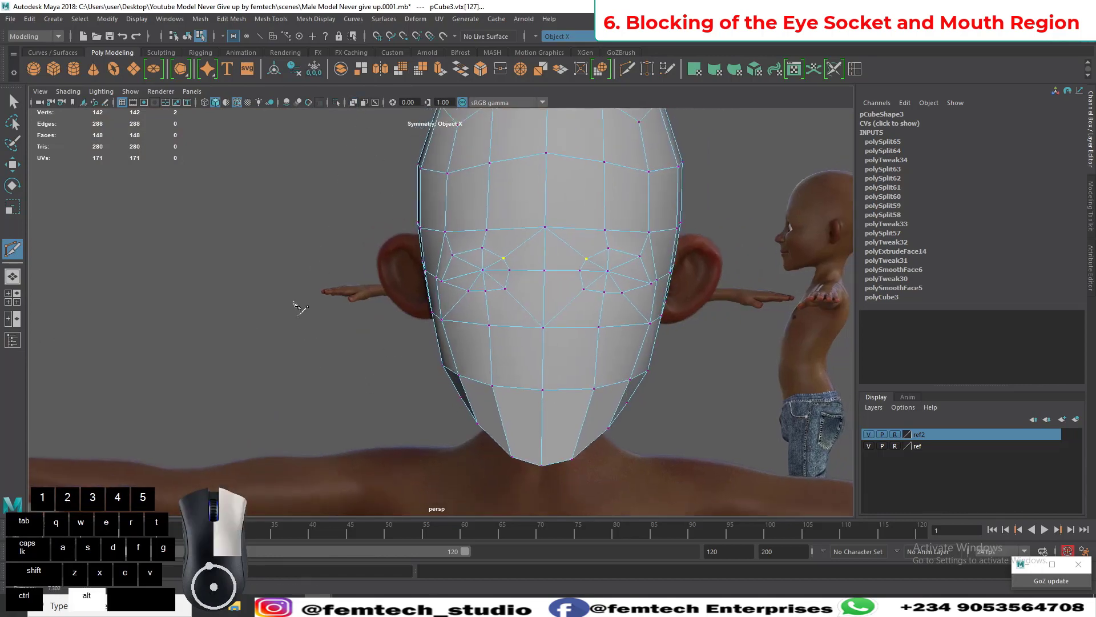
mouse_move(297, 306)
alt+mouse_down()
mouse_move(326, 366)
mouse_move(333, 355)
alt+mouse_up()
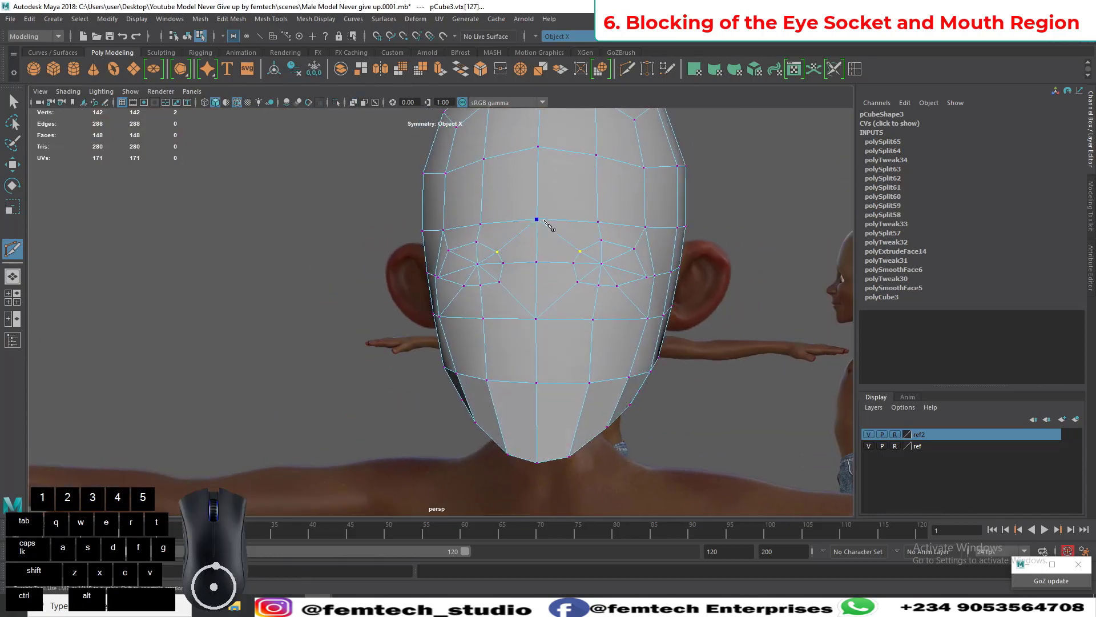
click(538, 147)
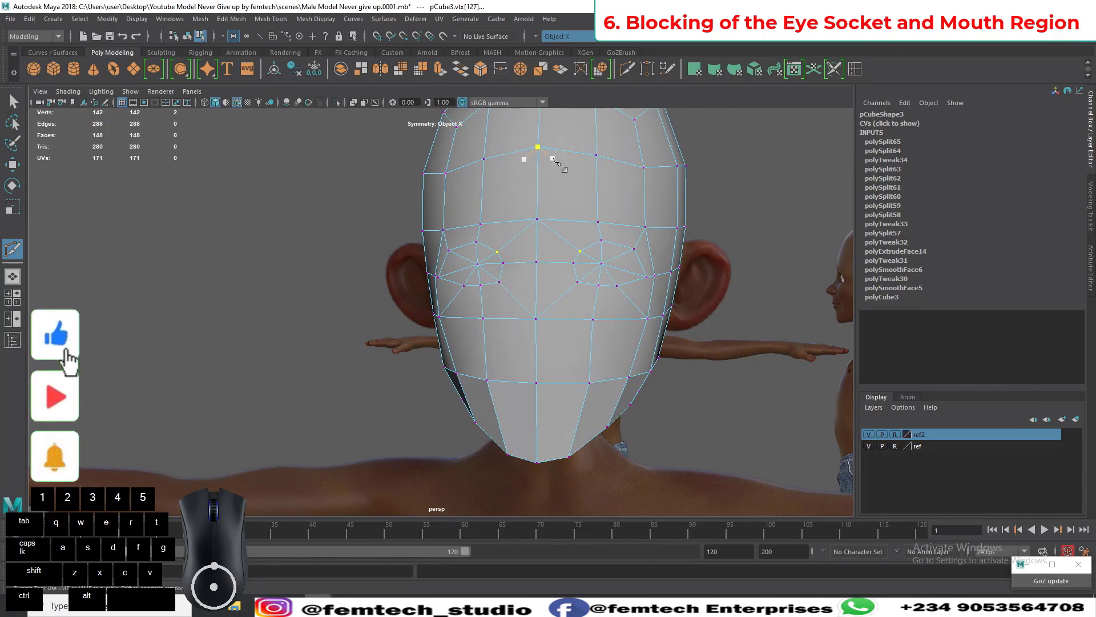
ctrl+click(552, 151)
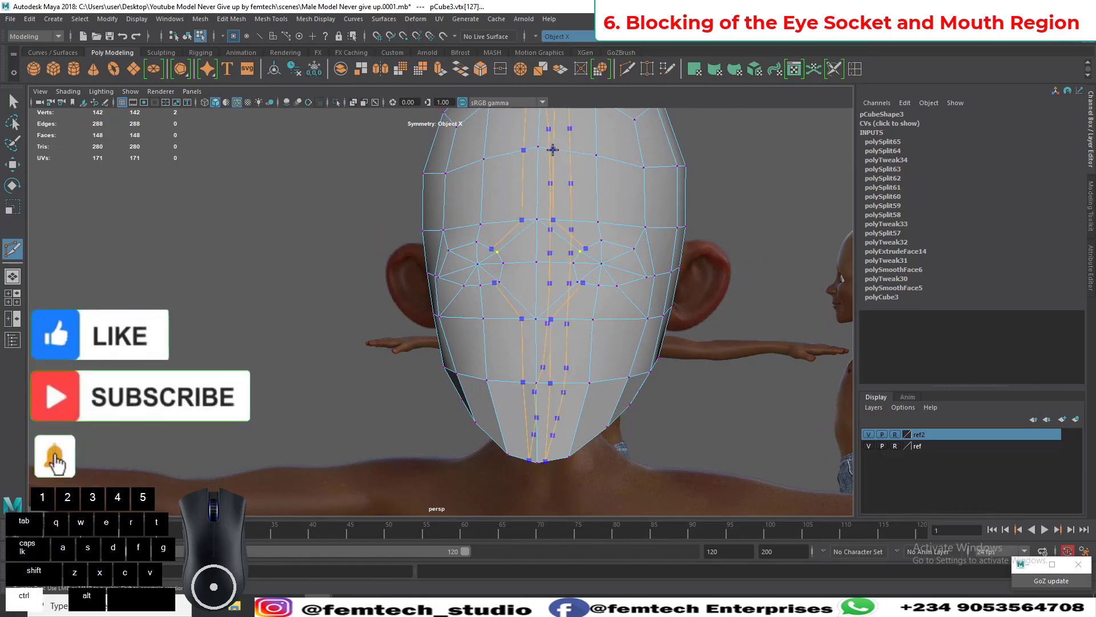
alt+drag(334, 336, 335, 330)
key(q)
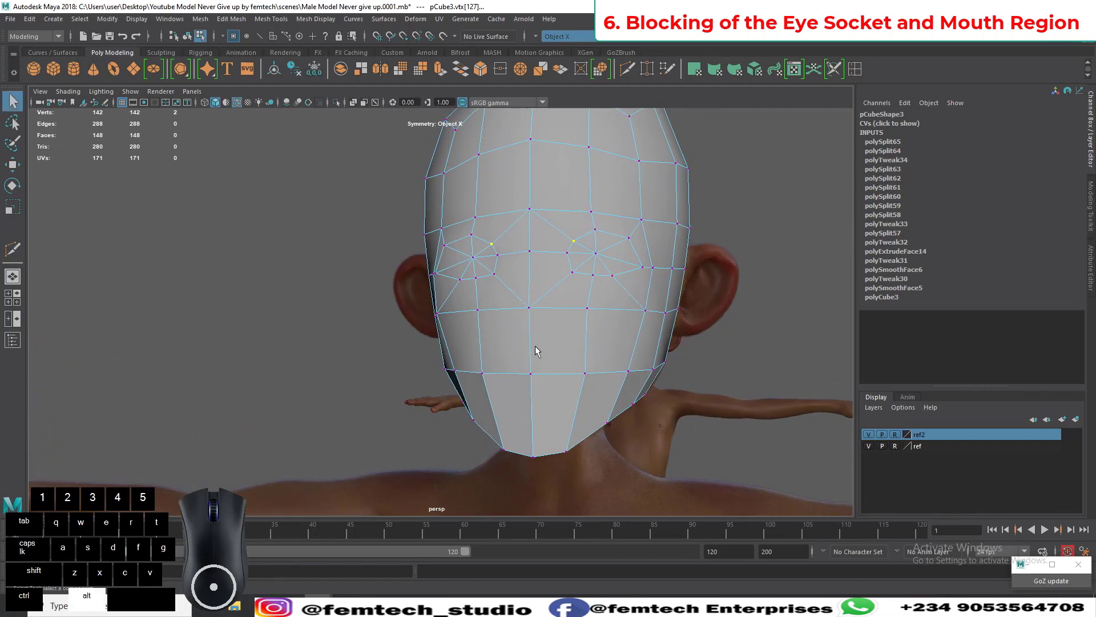
alt+drag(400, 299, 383, 316)
alt+middle_drag(483, 347, 515, 339)
alt+drag(515, 338, 491, 347)
click(368, 358)
alt+drag(362, 364, 389, 347)
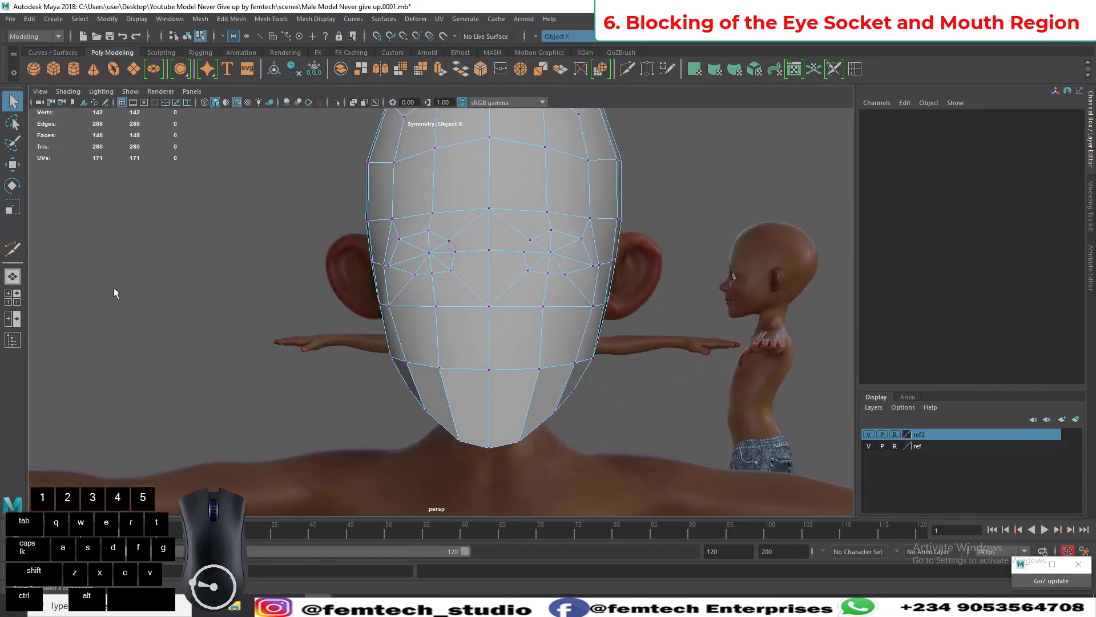
Step: Try a Multi-Cut point on the horizontal edge below the eyes beside the face's center line, and undo it
click(14, 248)
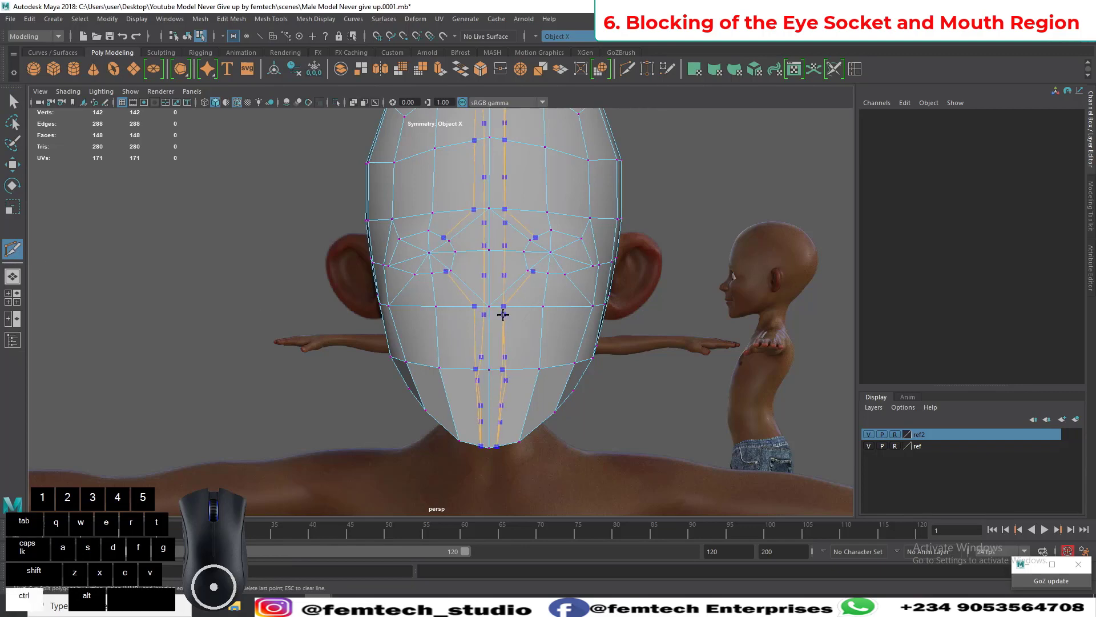
alt+drag(511, 316, 347, 336)
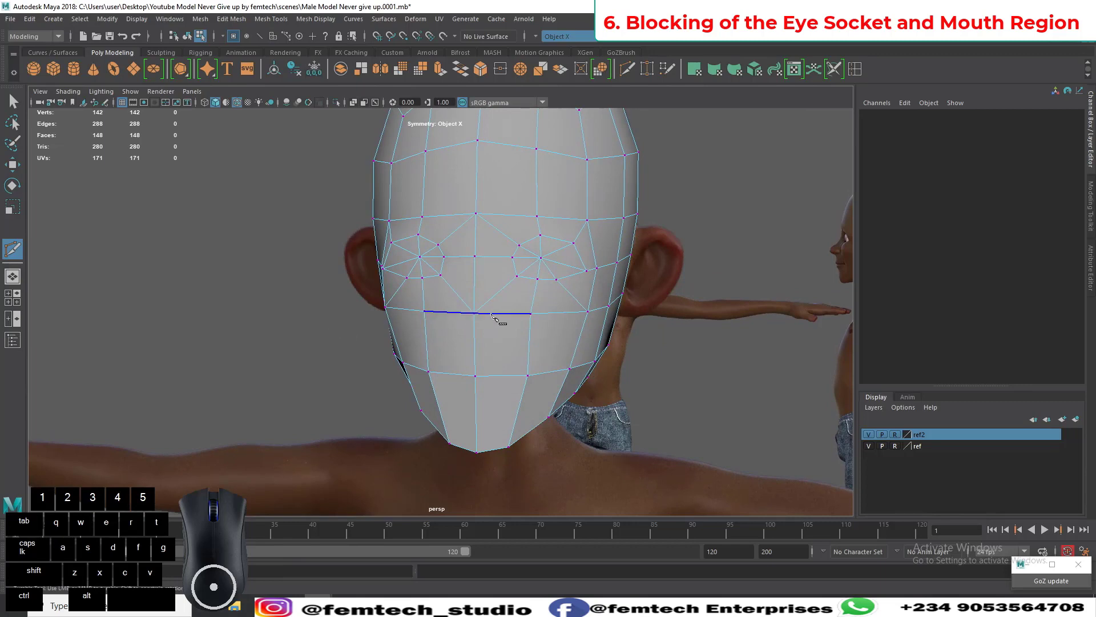
click(491, 313)
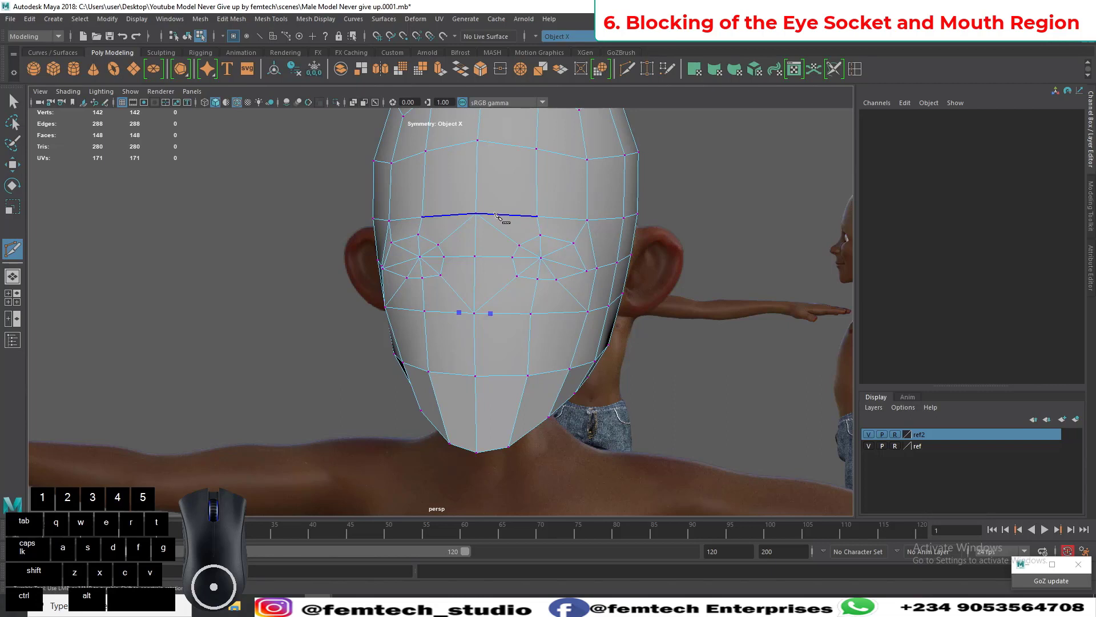
key(q)
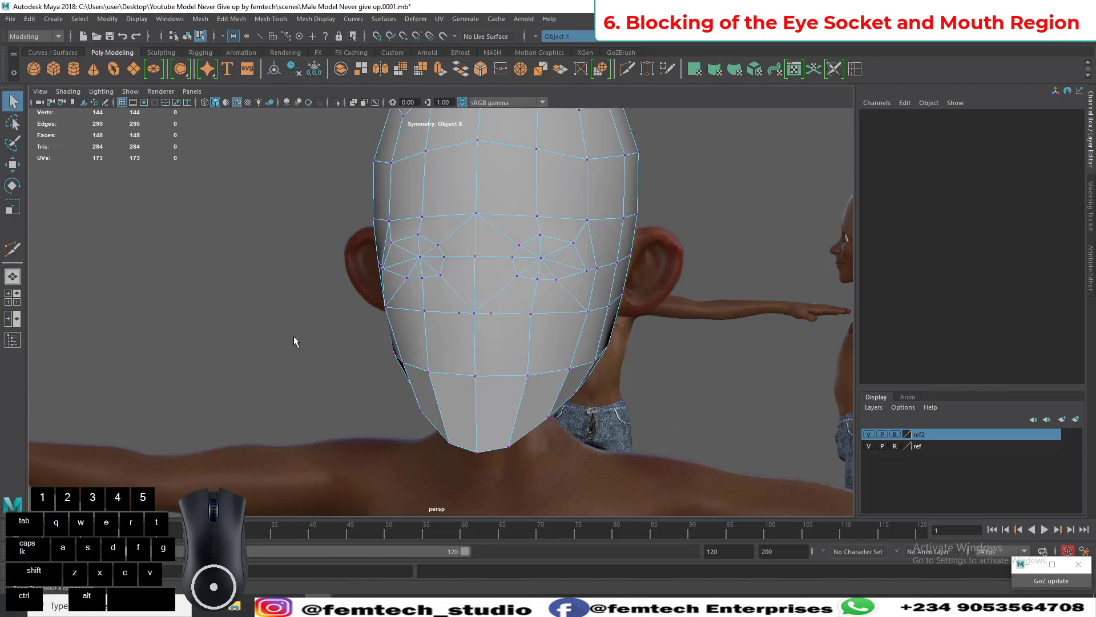
key(ctrl+z)
Step: Preview the head smoothed from the front and side, and return it to the unsmoothed display
alt+drag(293, 340, 417, 357)
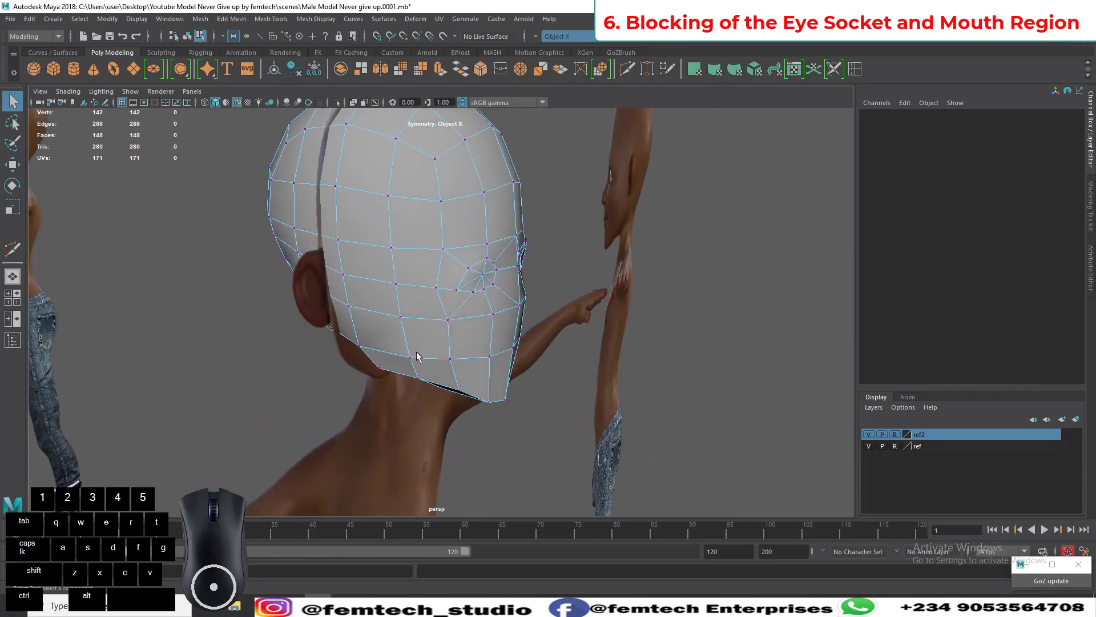
key(3)
alt+drag(337, 363, 307, 368)
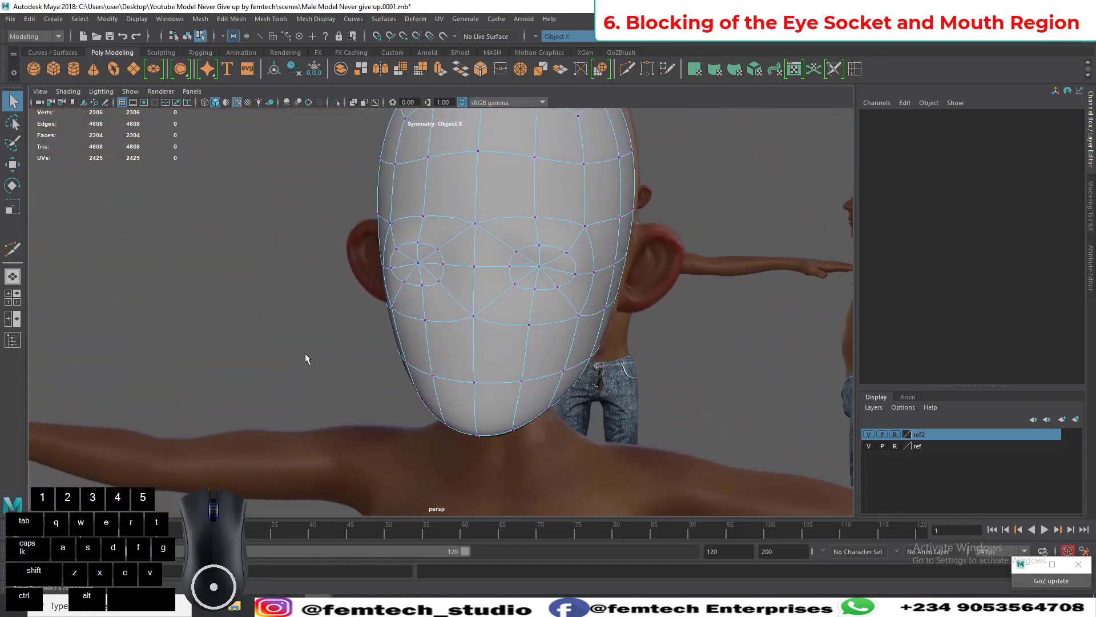
key(1)
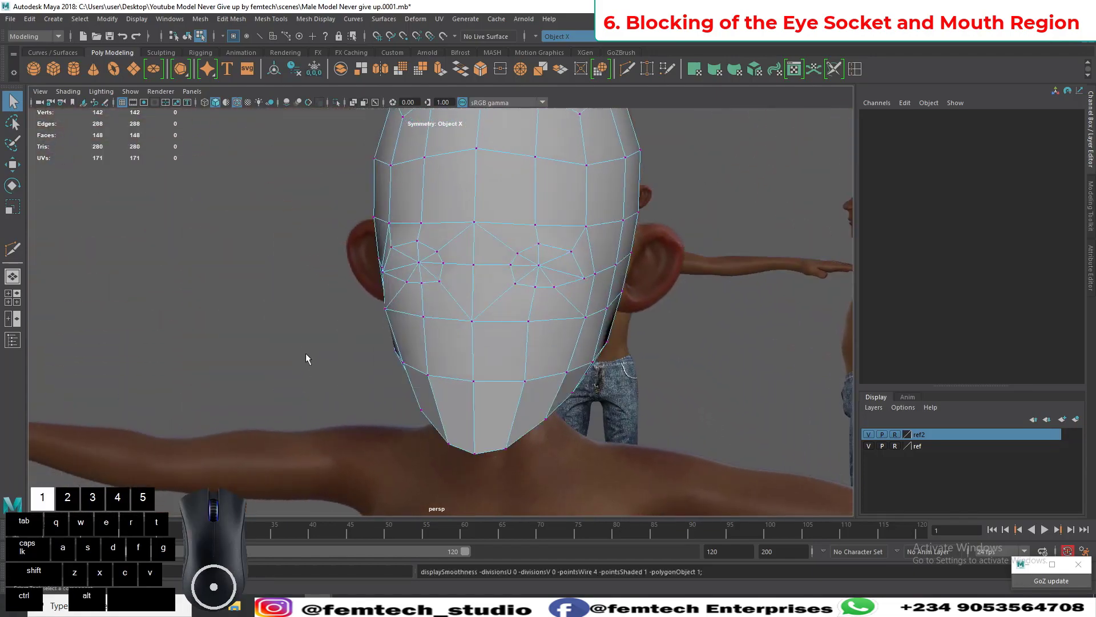
Step: Insert mirrored vertical edge loops with Multi-Cut close to both sides of the face's center line, placed at the mouth in the front view
click(623, 73)
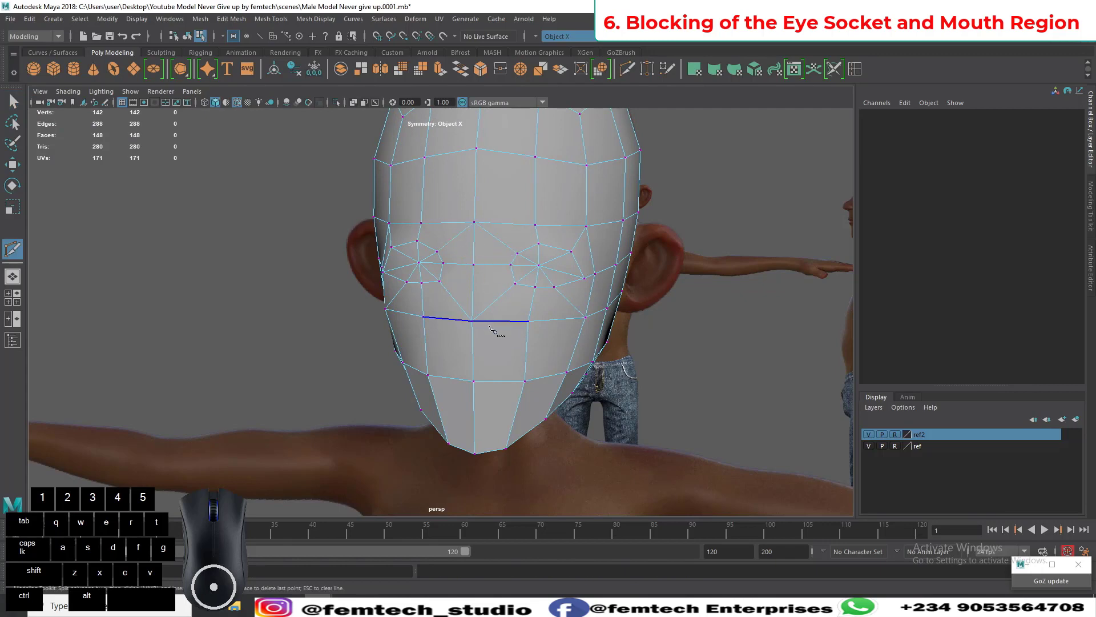
alt+right_drag(489, 325, 458, 318)
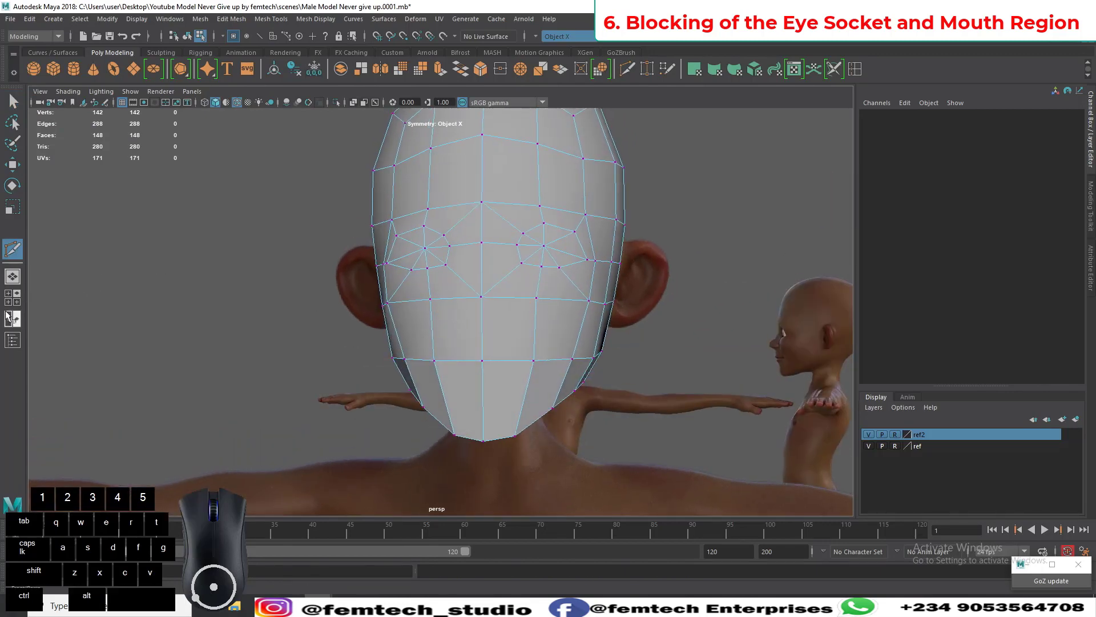
click(12, 319)
scroll(188, 376, up, 4)
click(194, 371)
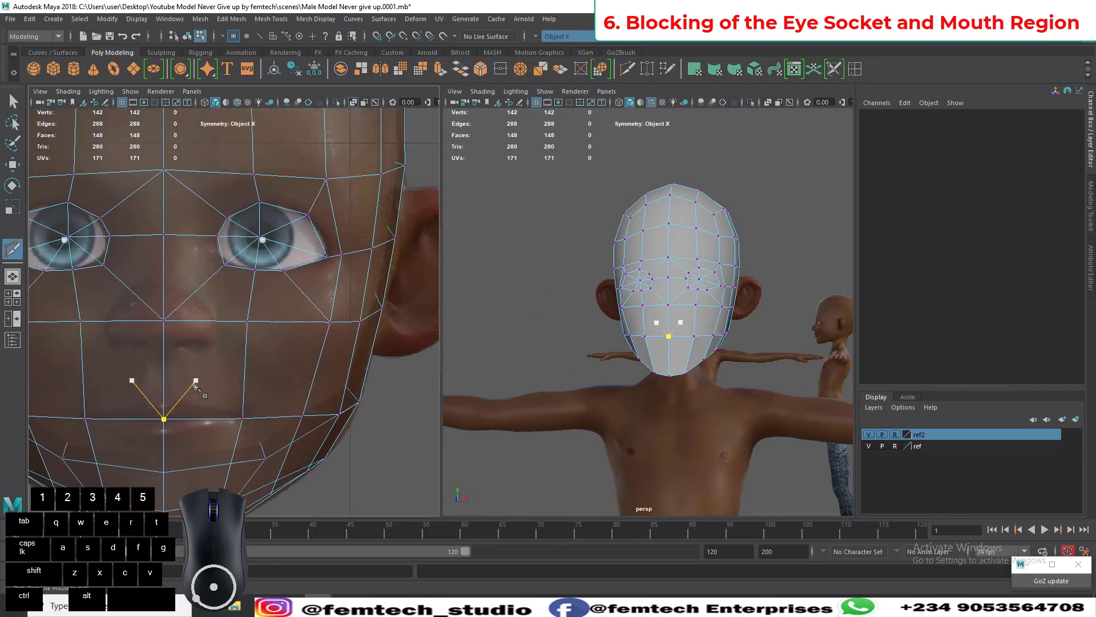
key(Escape)
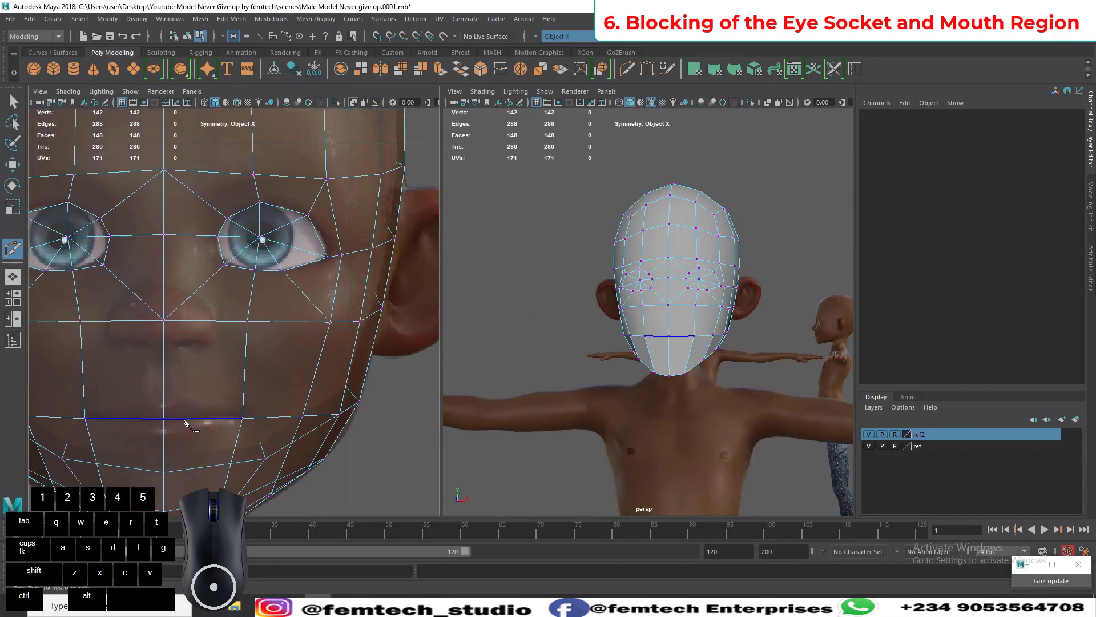
key(ctrl)
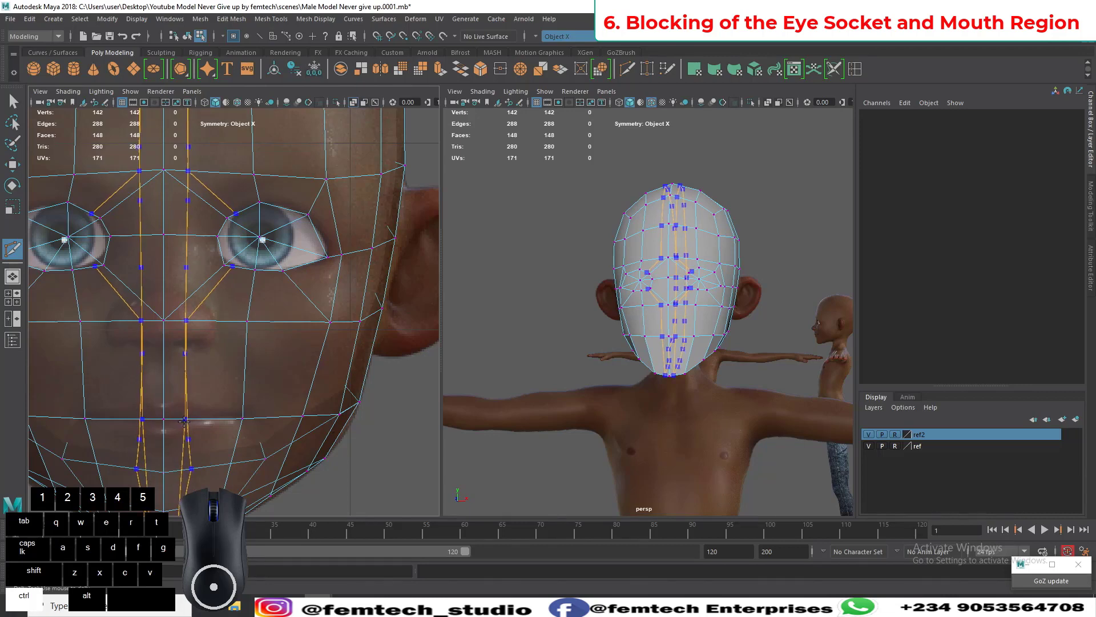
ctrl+click(184, 422)
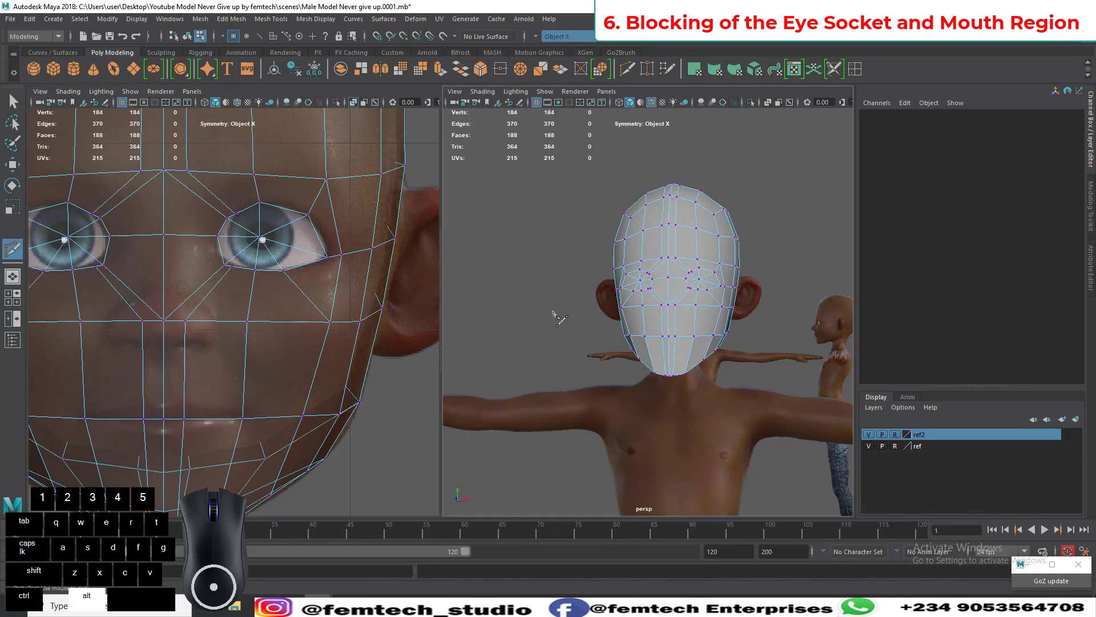
Step: Examine the new edge loops in perspective across the crown, back of the head, chin and eye region
alt+drag(552, 312, 520, 342)
alt+right_drag(520, 342, 572, 399)
alt+drag(545, 394, 668, 319)
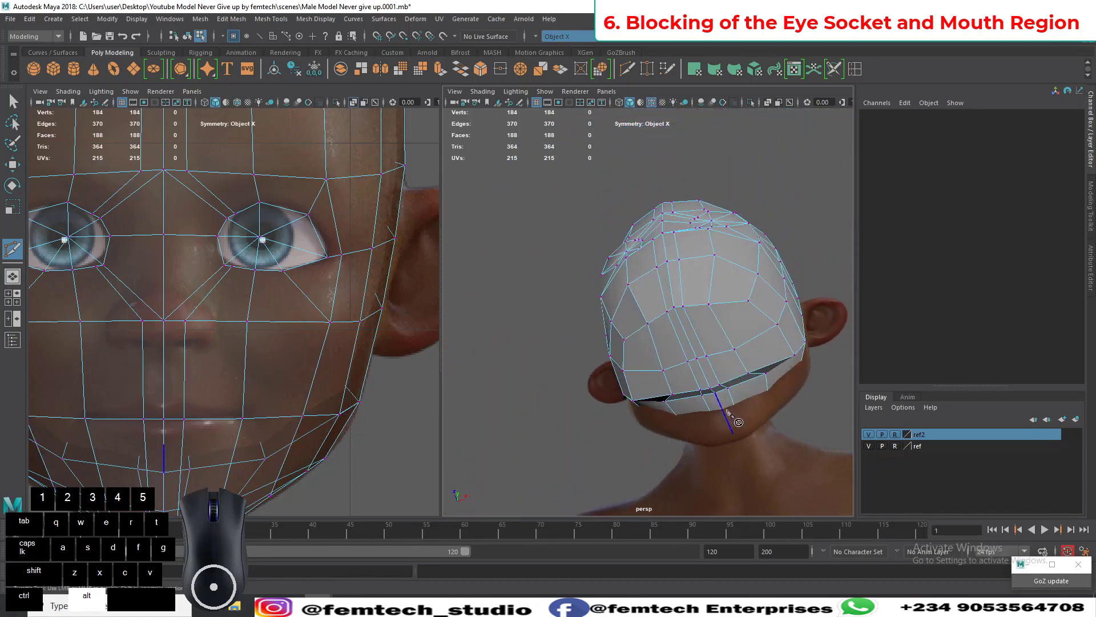
alt+drag(487, 185, 557, 258)
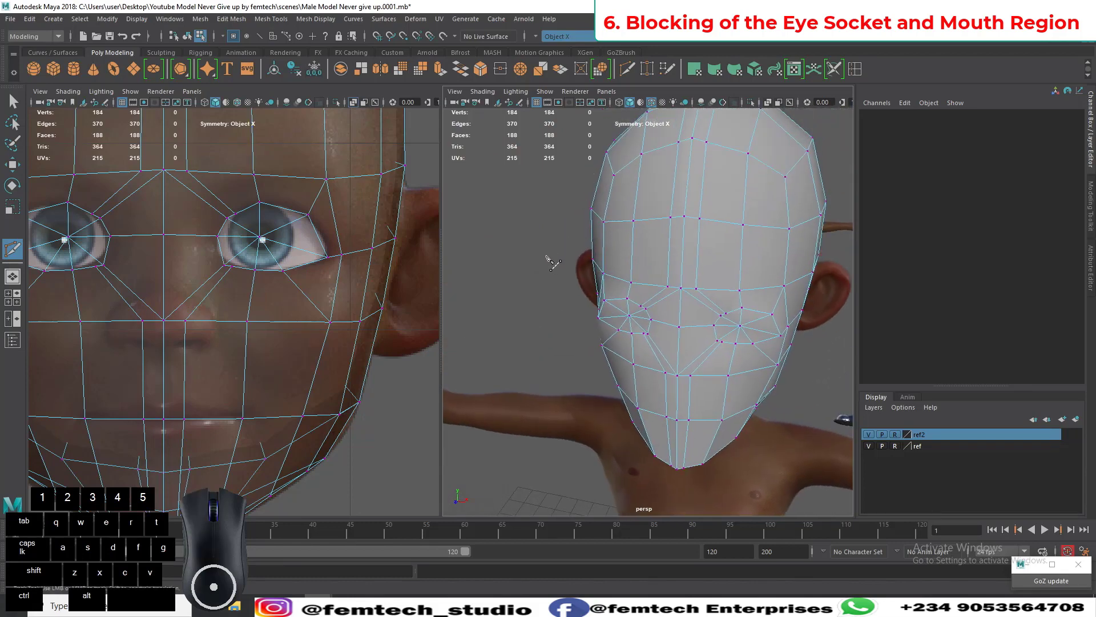
key(q)
alt+drag(555, 299, 526, 260)
alt+right_drag(526, 260, 543, 300)
alt+middle_drag(543, 300, 531, 329)
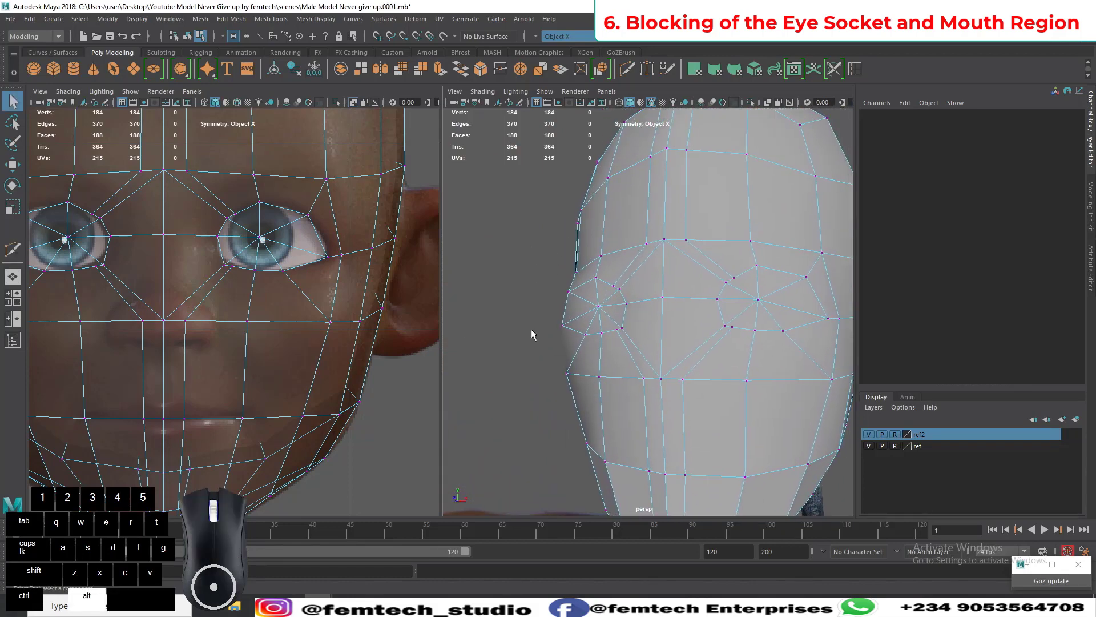
alt+drag(531, 329, 546, 338)
alt+middle_drag(546, 338, 502, 299)
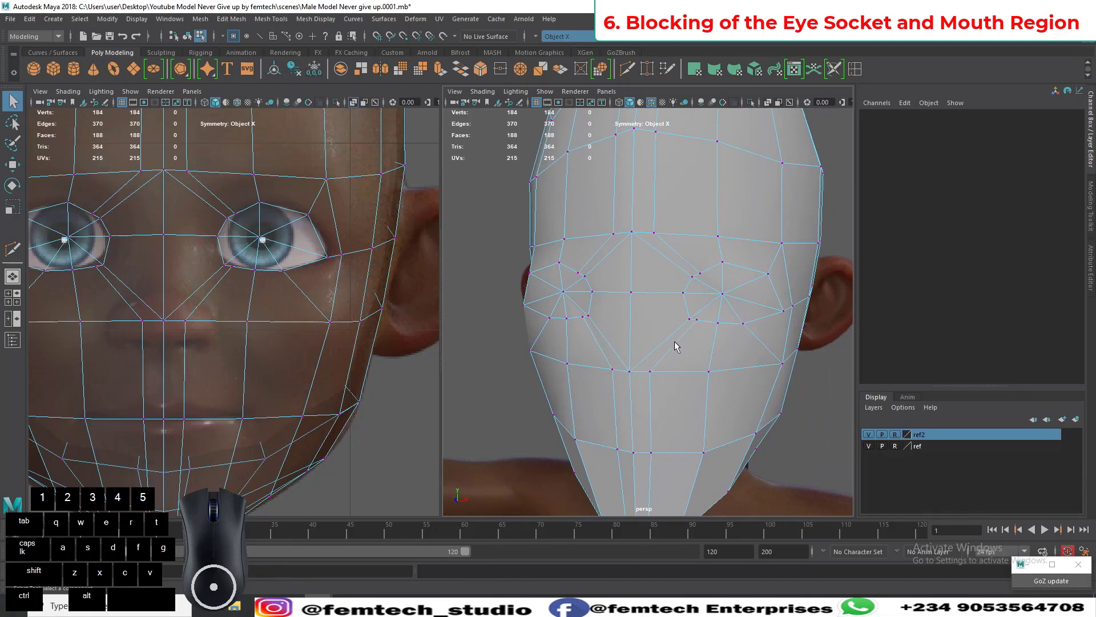
Step: Delete the mirrored edge segments that curve around the inner eyes between the brow line and the nose line
right_drag(674, 341, 675, 254)
click(677, 346)
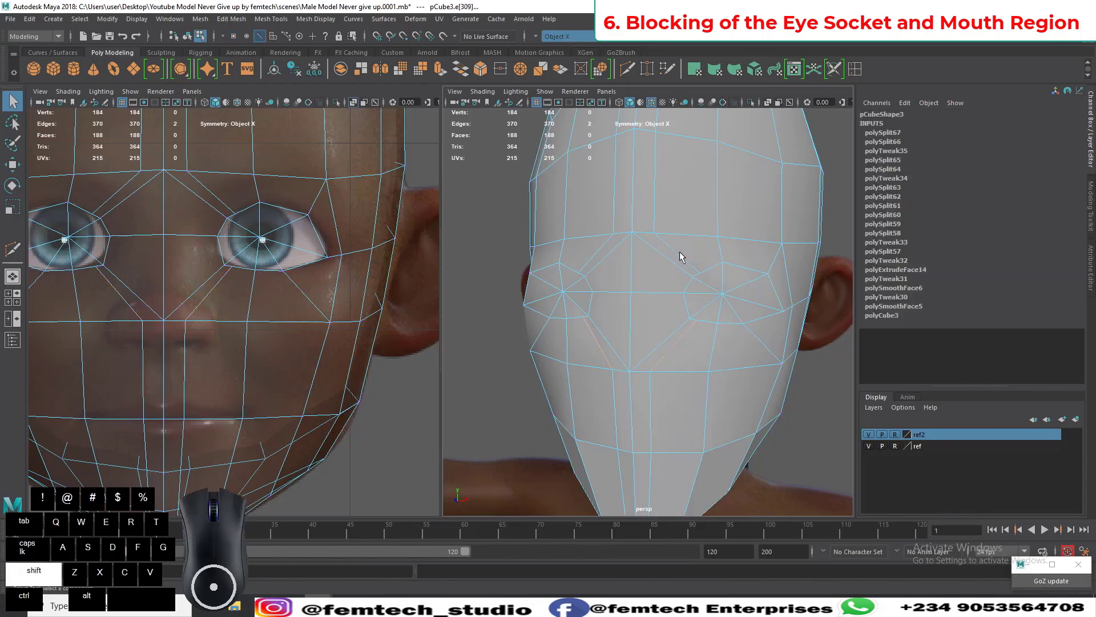
shift+right_drag(680, 257, 639, 269)
key(w)
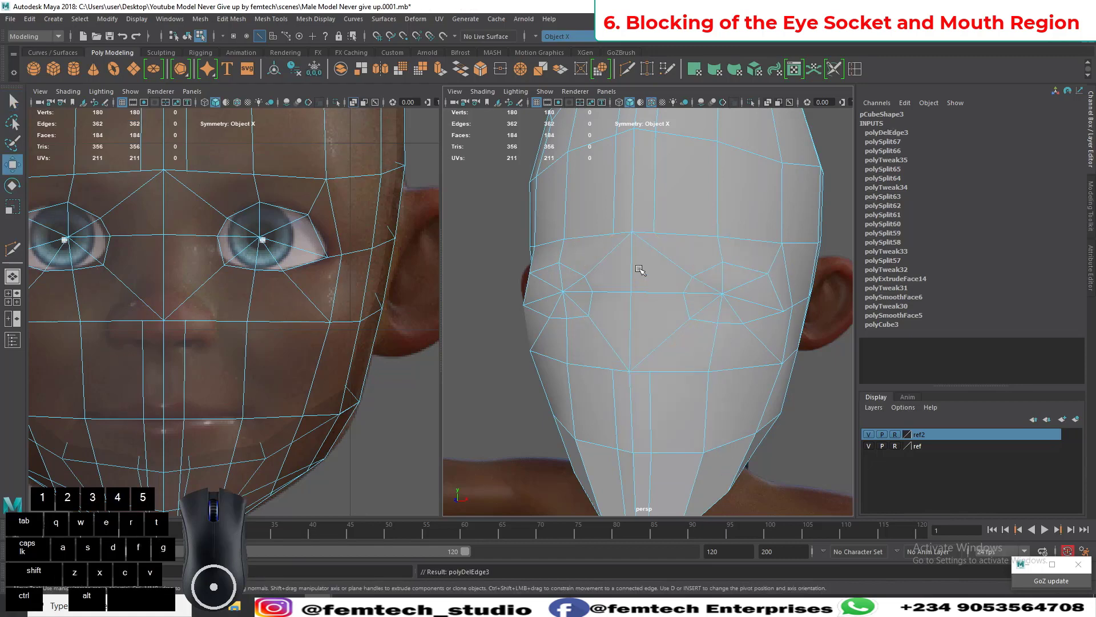
Step: Cut straight mirrored vertical edges with Multi-Cut beside the face's center line, joining the nose-line vertices to the brow-line vertices
click(13, 248)
click(612, 369)
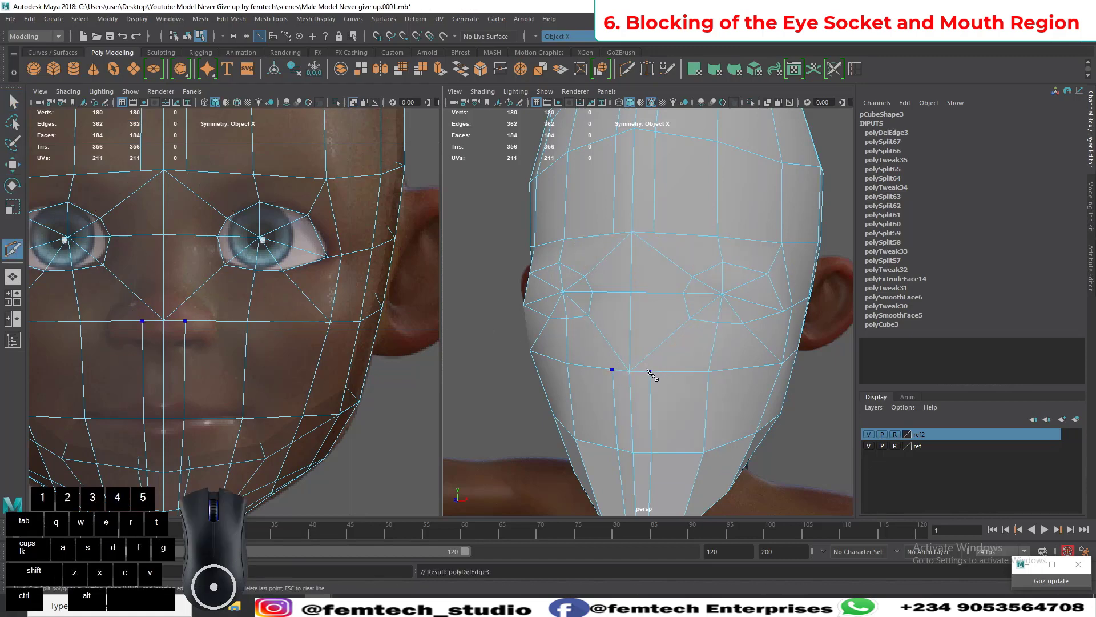
click(653, 233)
click(654, 234)
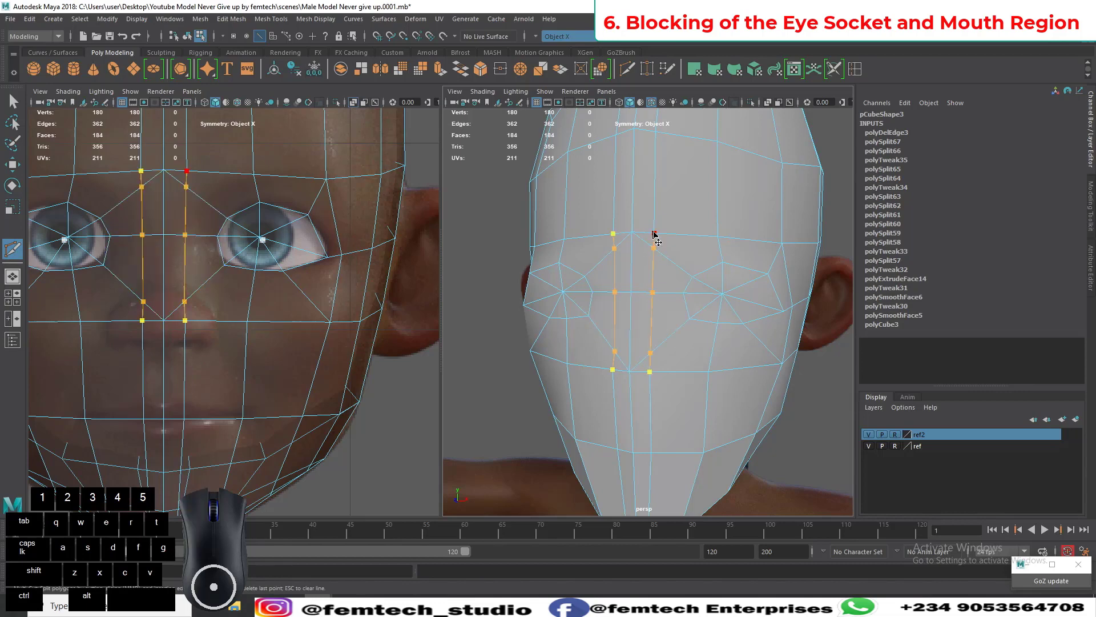
key(q)
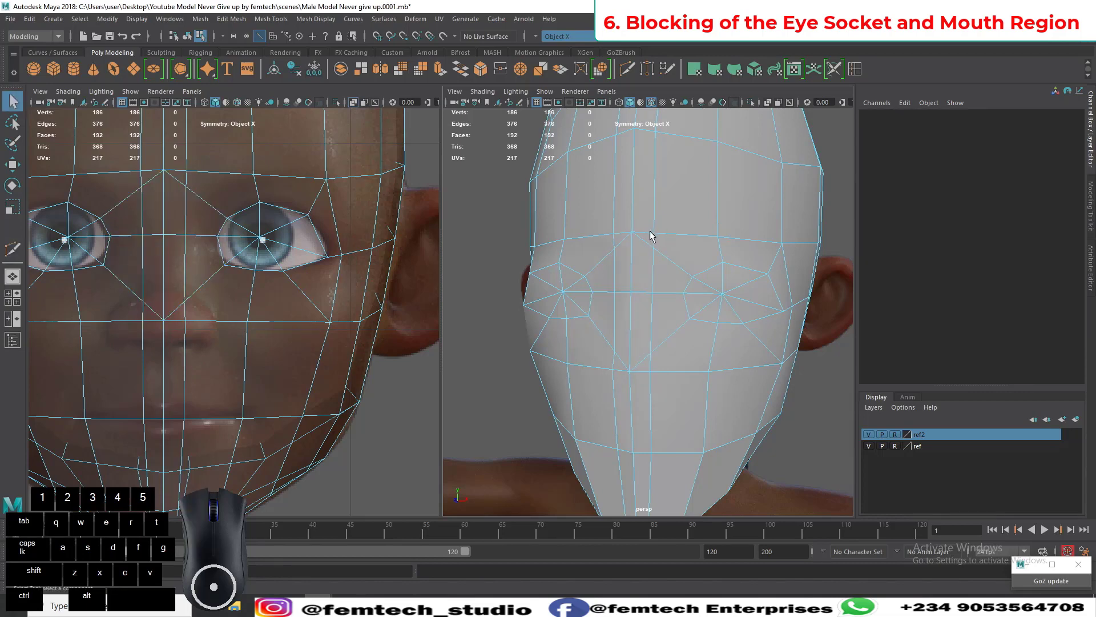
Step: Replace the short diagonal edges meeting at the face's center line with Multi-Cut edges bridging it above and below the eye line
click(640, 364)
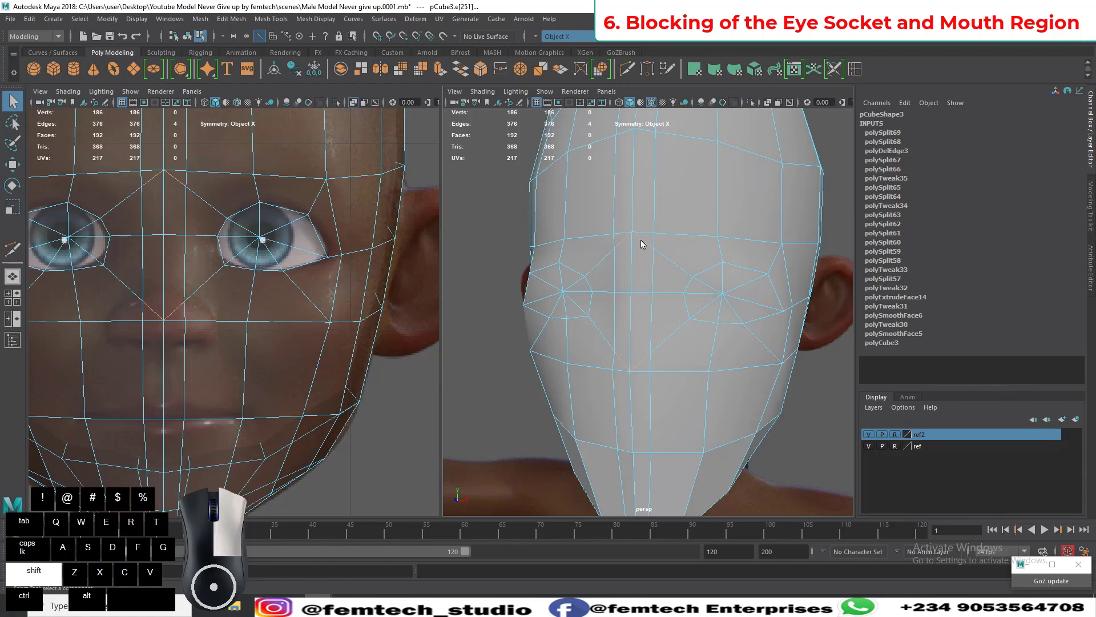
shift+right_drag(641, 240, 595, 258)
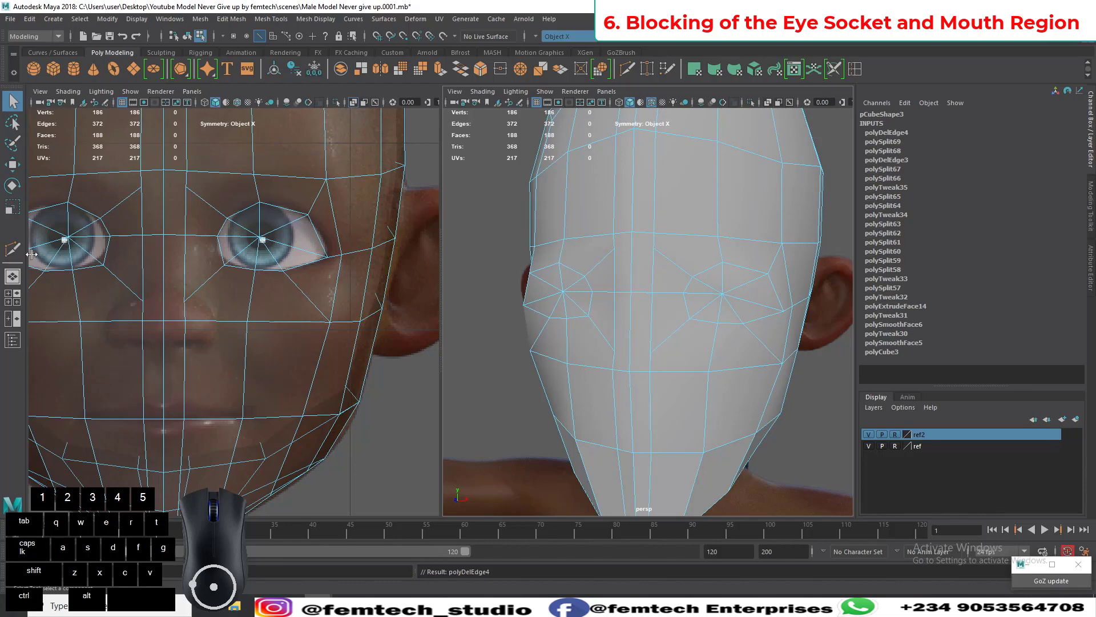
click(12, 249)
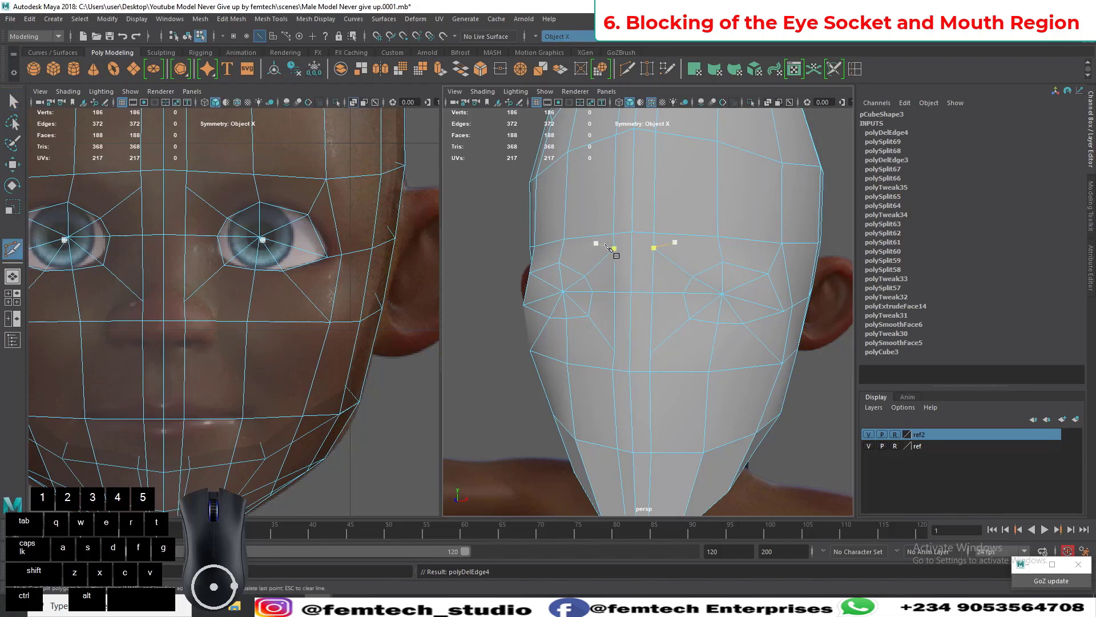
click(653, 248)
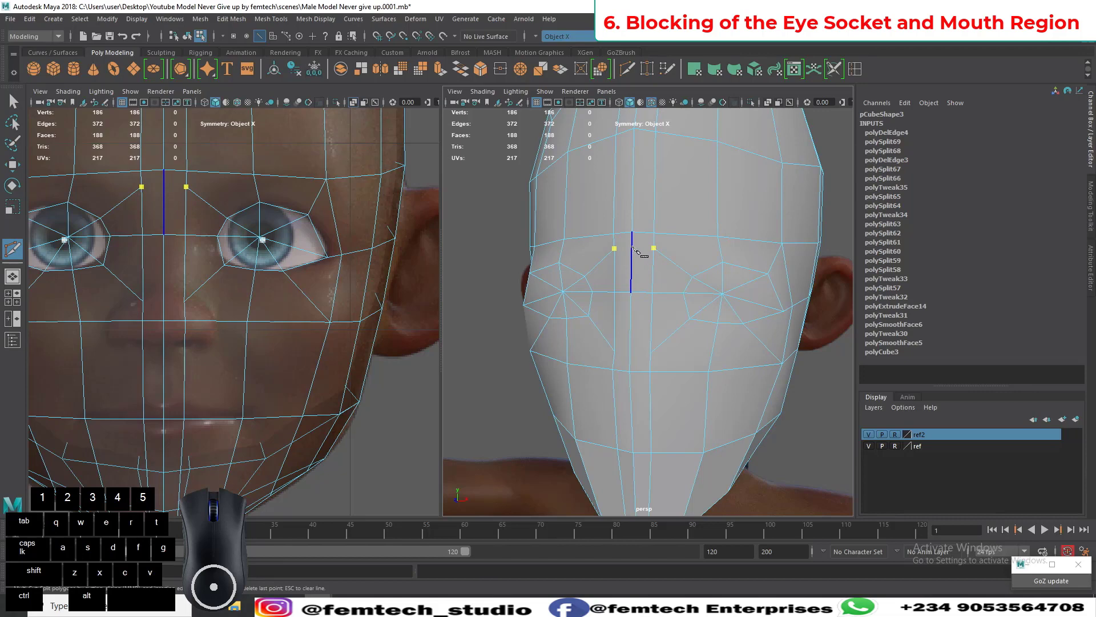
click(632, 247)
key(q)
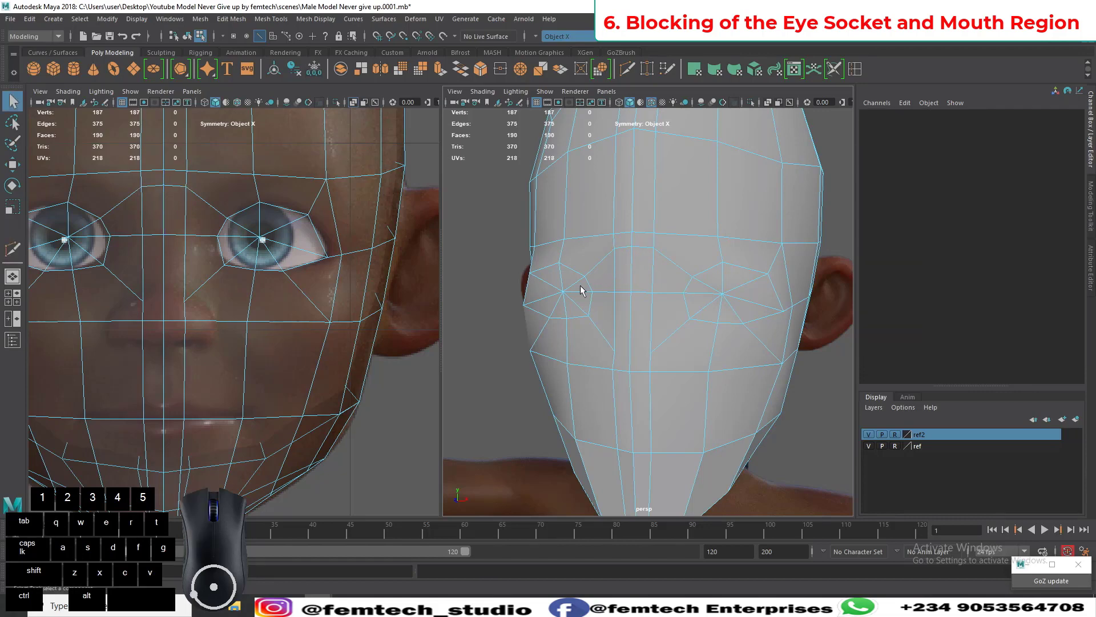
click(12, 249)
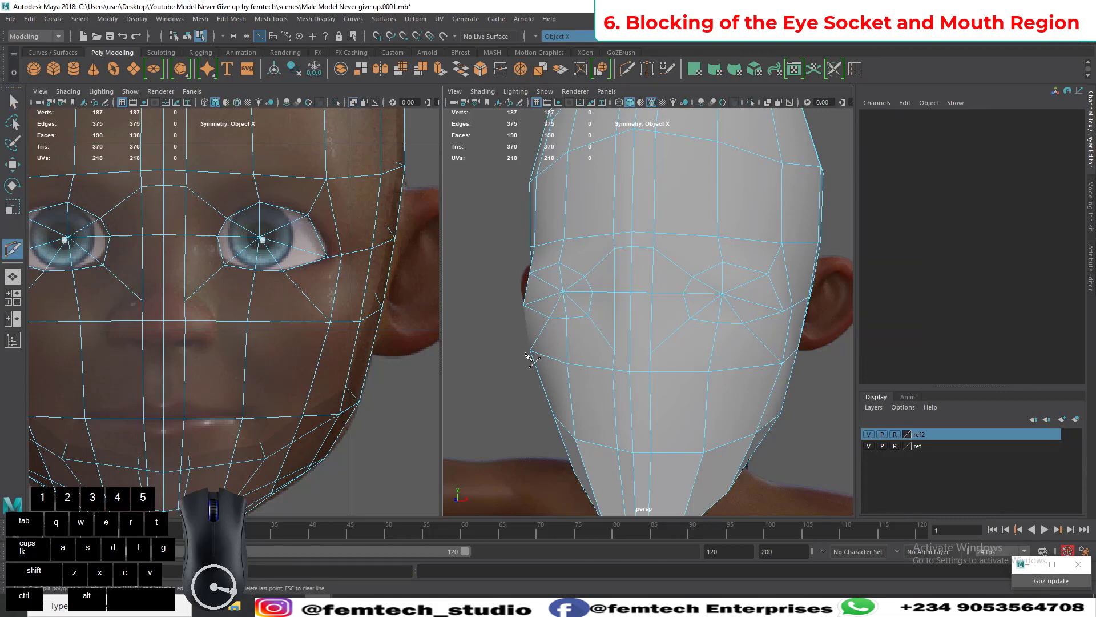
click(651, 354)
click(631, 353)
key(q)
Step: Preview the head smoothed to check the loops around the eyes, and return it to the unsmoothed display
alt+drag(492, 392, 559, 351)
key(3)
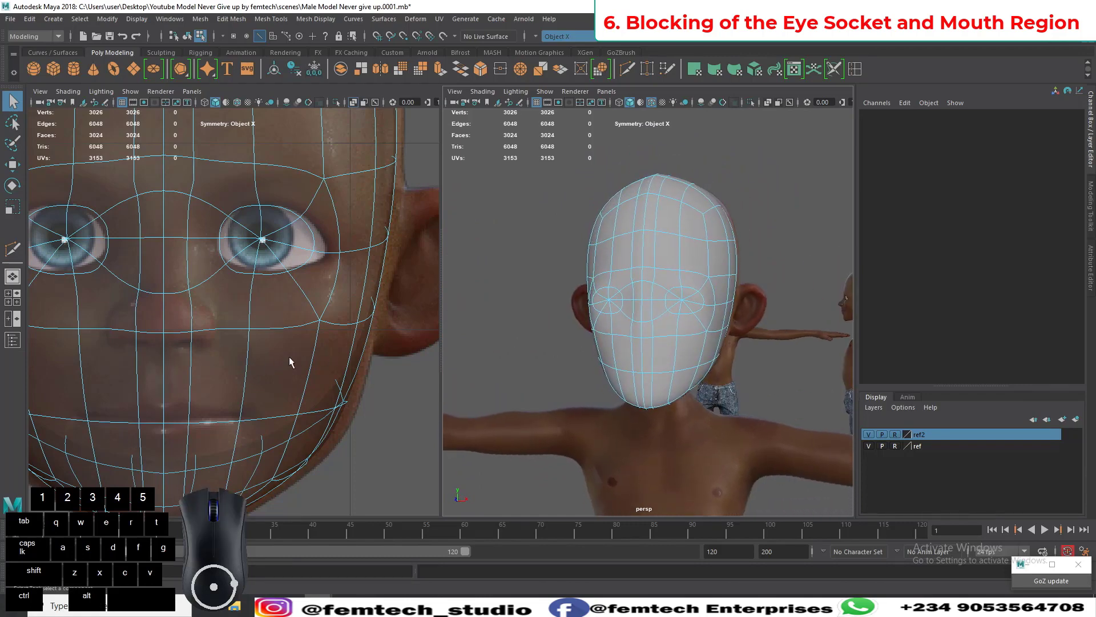
key(1)
Step: Check the mouth region in the front and perspective views, and save the scene
alt+middle_drag(238, 389, 247, 335)
scroll(247, 336, up, 2)
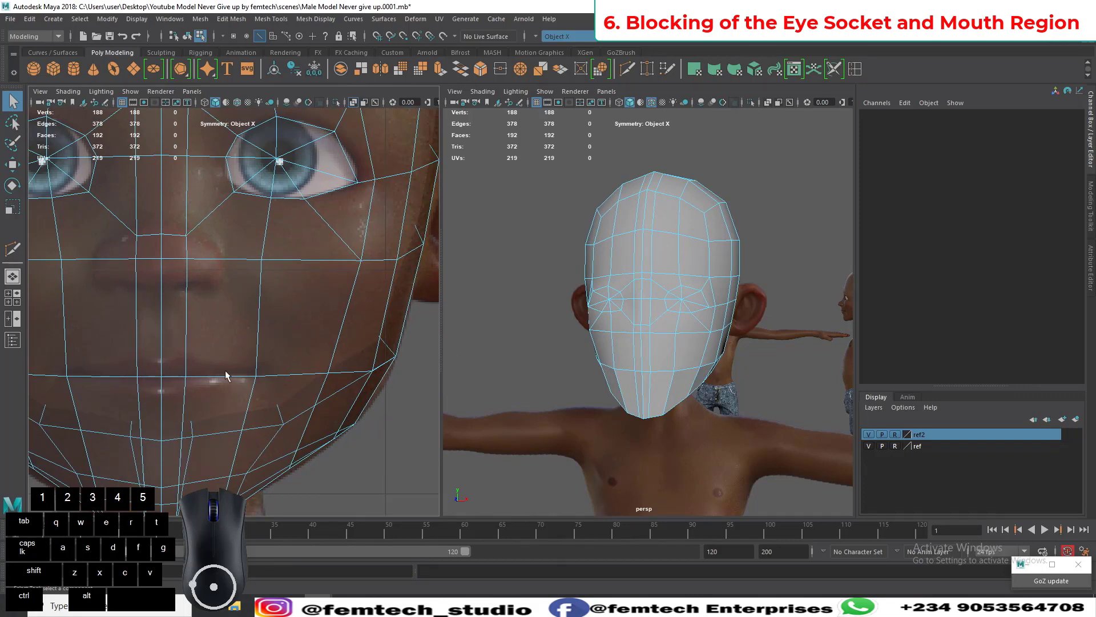
alt+drag(611, 379, 576, 336)
key(ctrl+s)
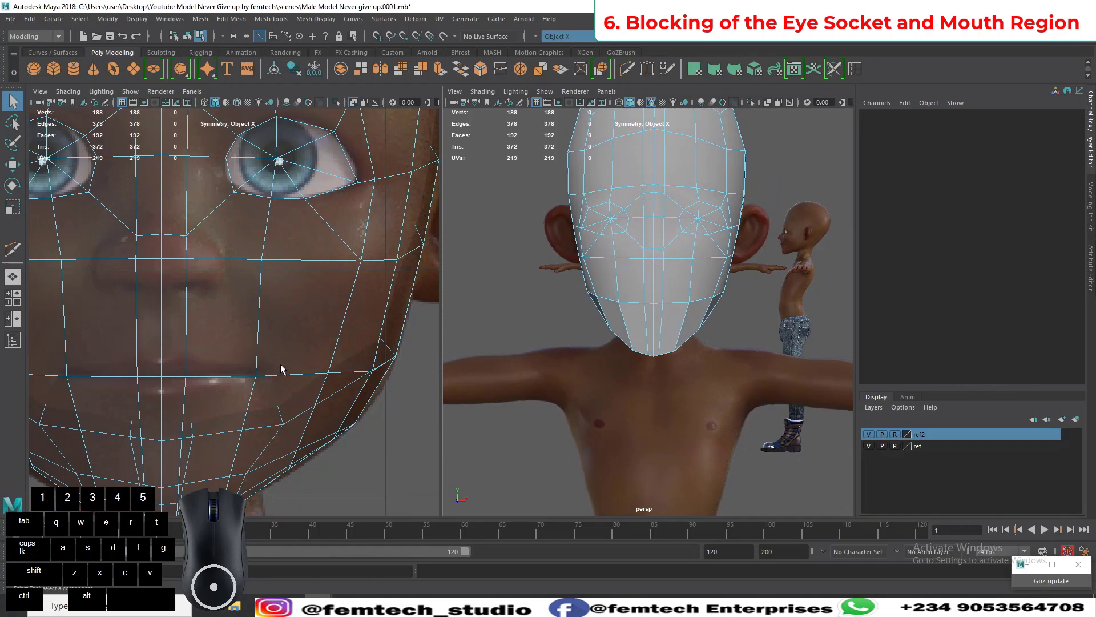
Step: Switch to vertex selection and select the mirrored pair of vertices at the mouth corners
alt+drag(650, 328, 633, 315)
scroll(208, 403, down, 7)
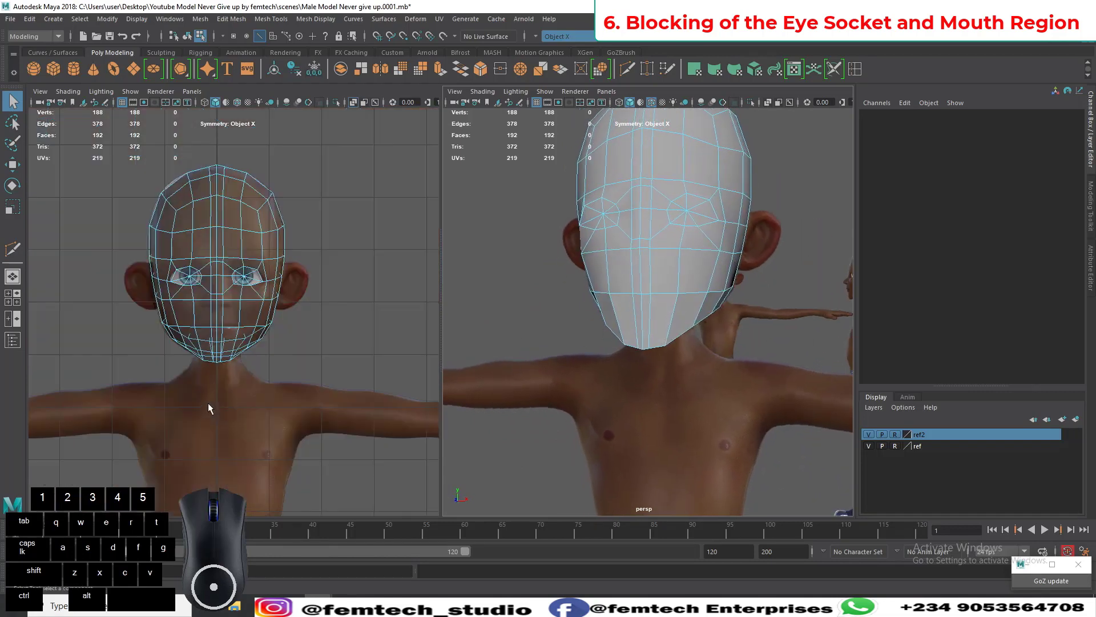
scroll(217, 382, up, 8)
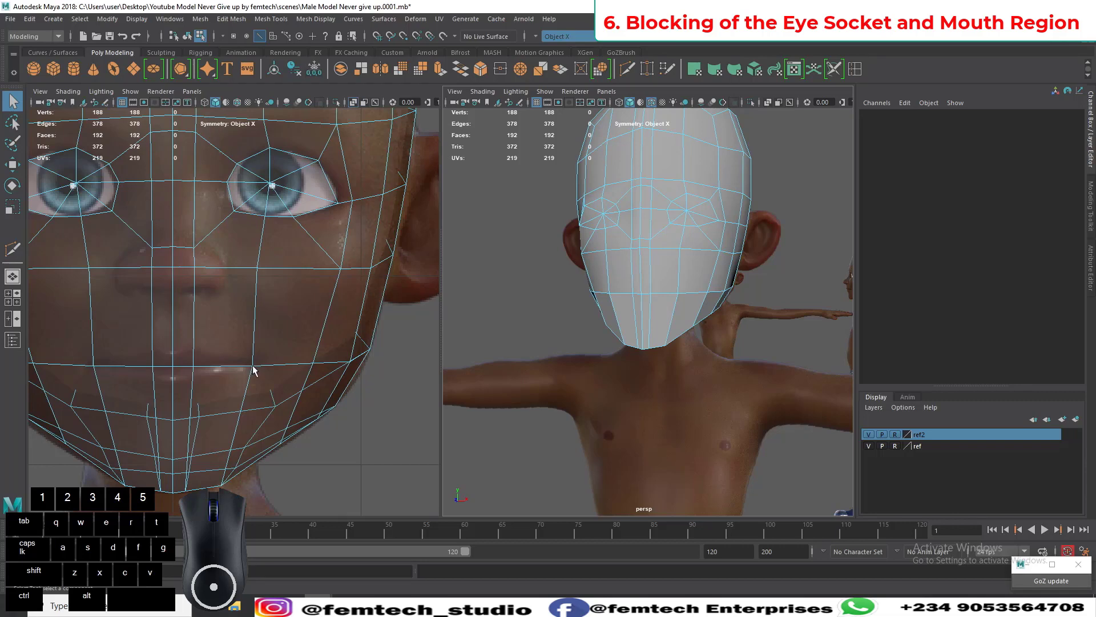
click(253, 370)
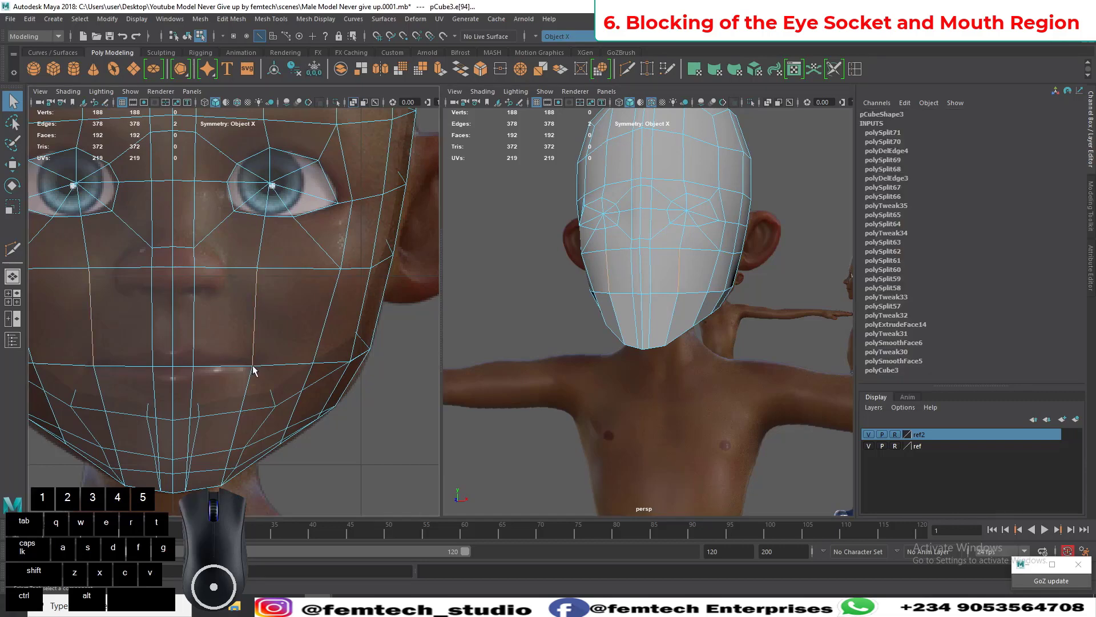
right_drag(656, 284, 622, 279)
click(679, 294)
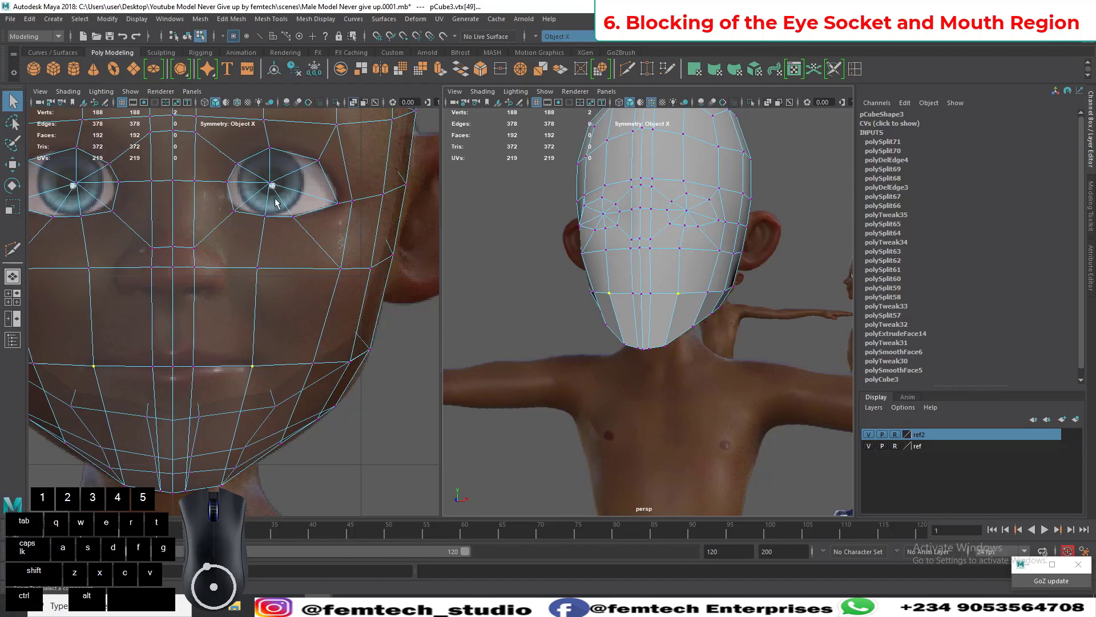
alt+middle_drag(297, 328, 278, 311)
alt+drag(621, 391, 594, 384)
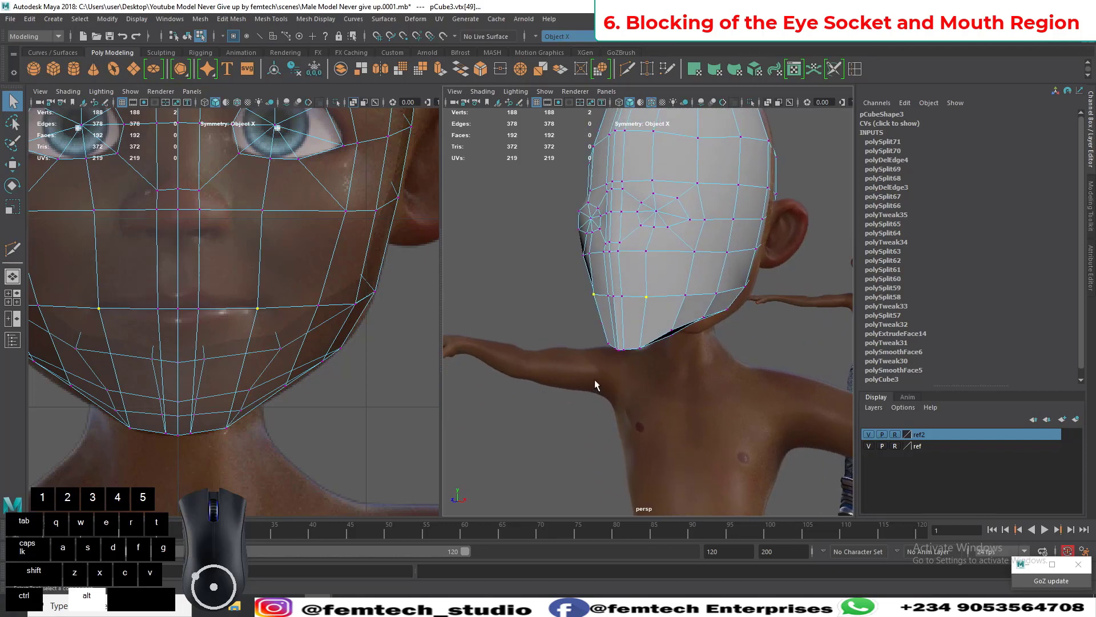
Step: Cut mirrored diagonal edges with Multi-Cut from the outer cheek vertices on the nose line to the mouth corners
double_click(10, 250)
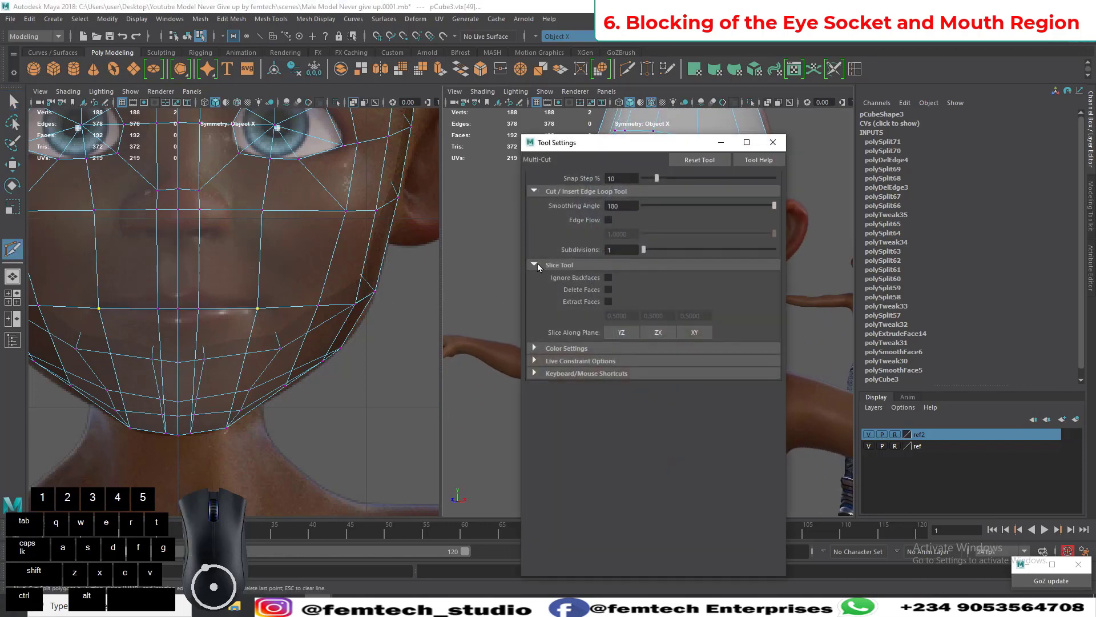
click(780, 143)
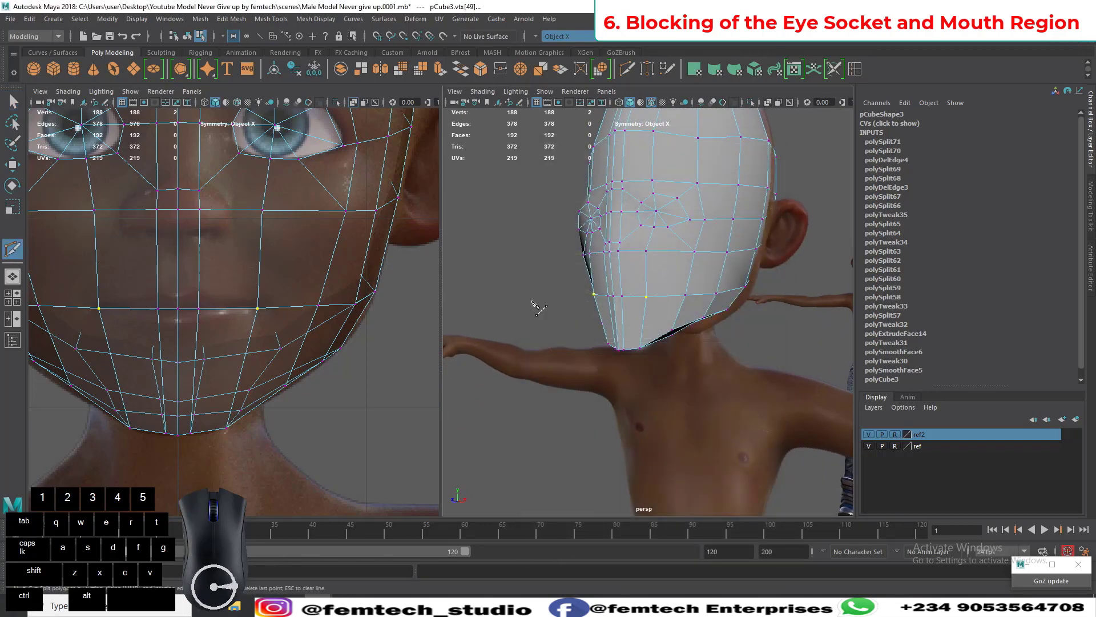
alt+right_drag(562, 340, 572, 342)
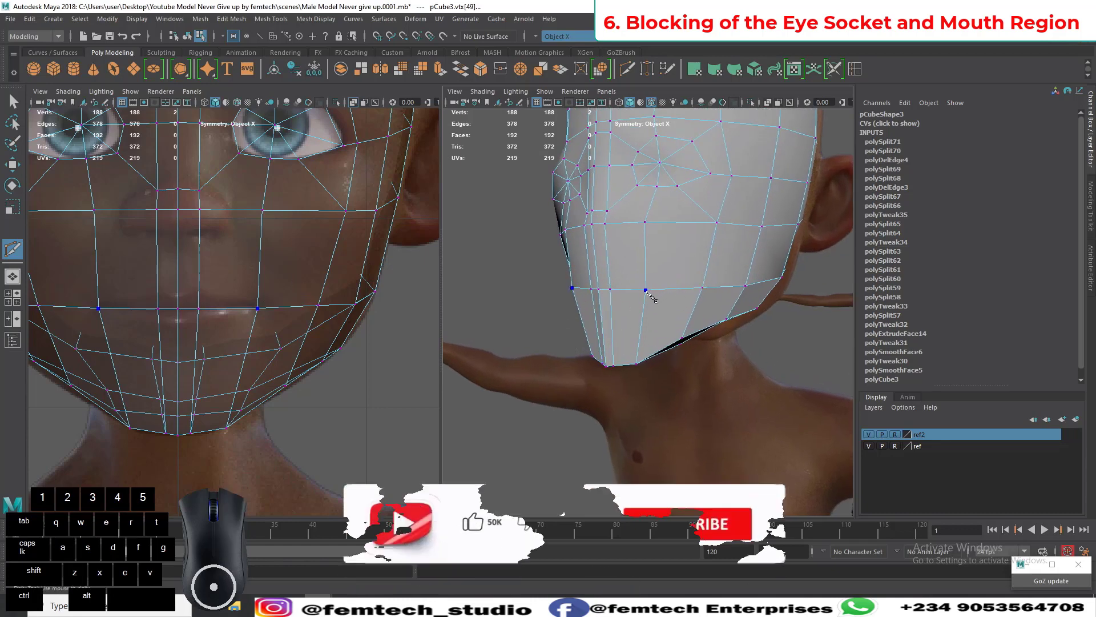
click(717, 223)
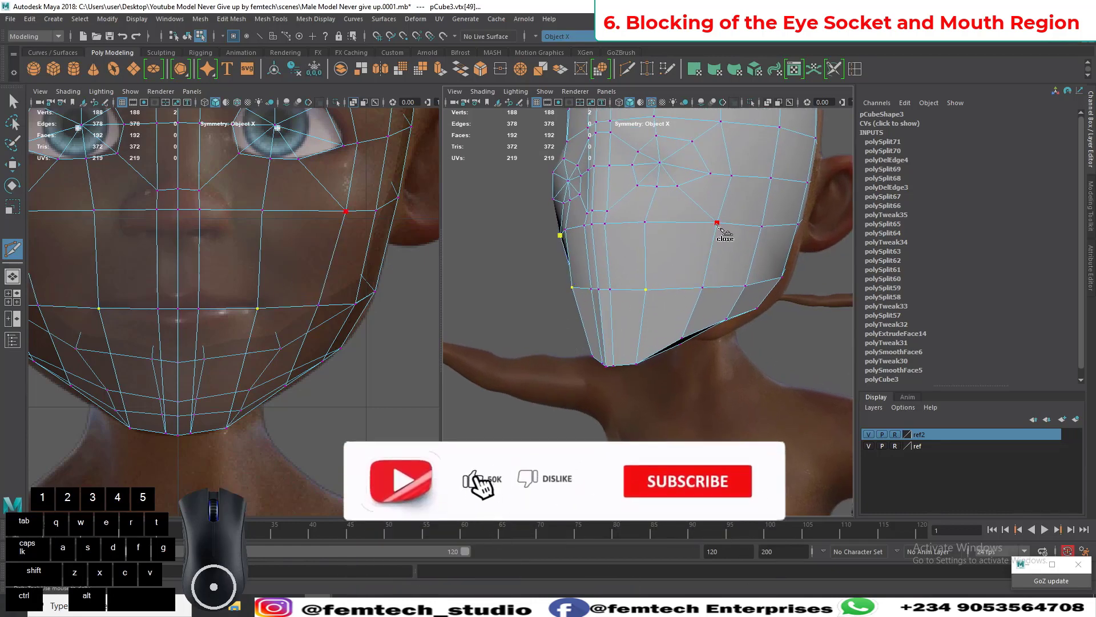
click(645, 290)
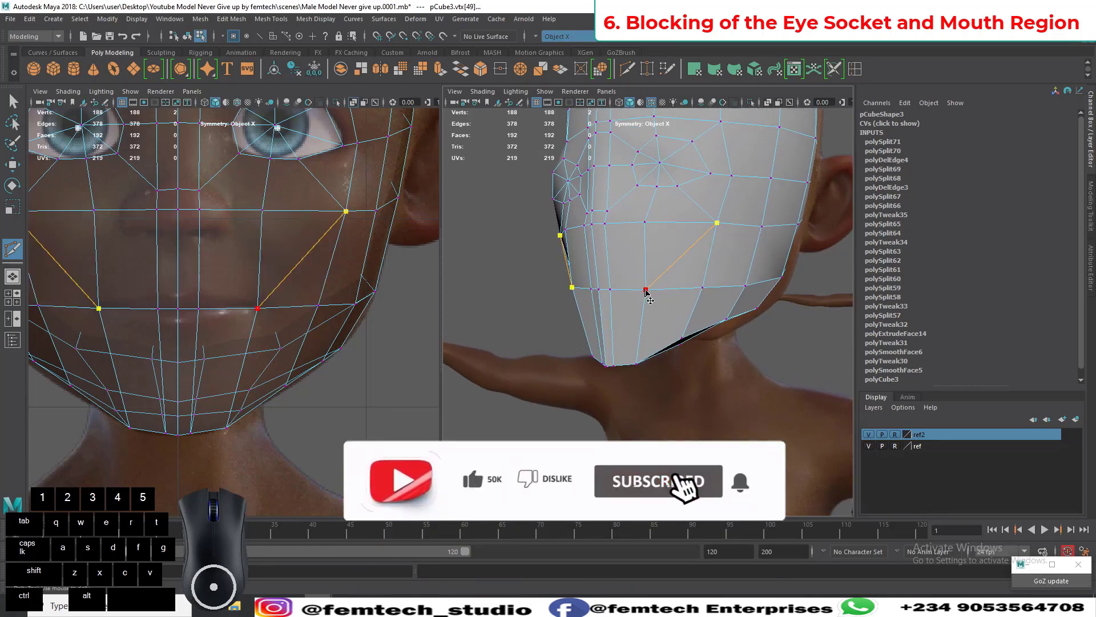
key(q)
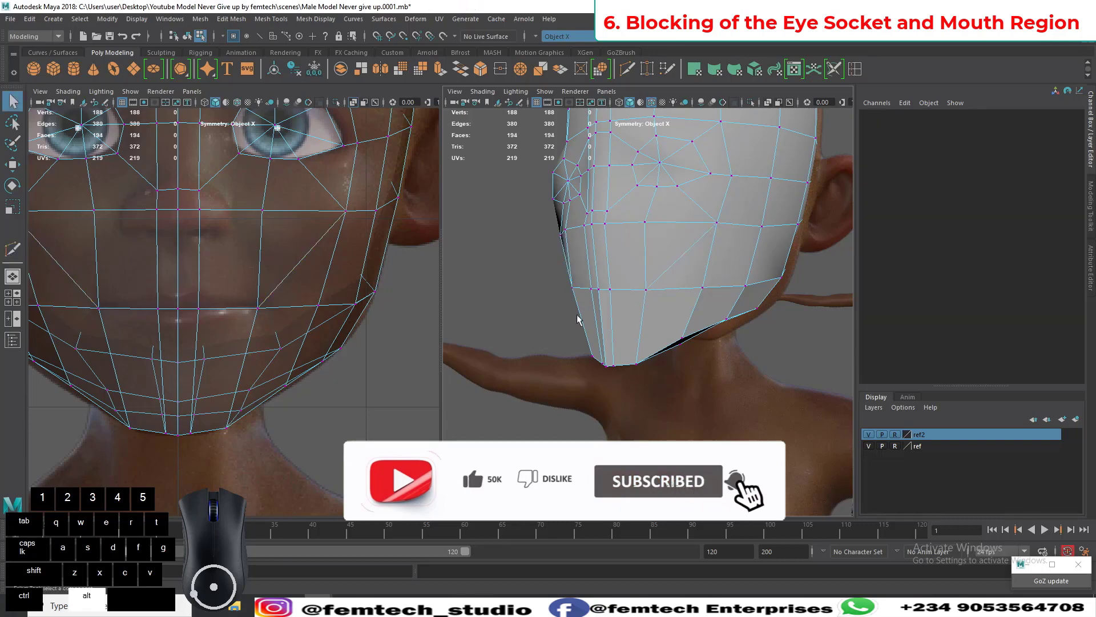
Step: Cut mirrored diagonal edges with Multi-Cut from the mouth corners down to the outer vertices on the lower jaw edge
alt+drag(650, 297, 561, 307)
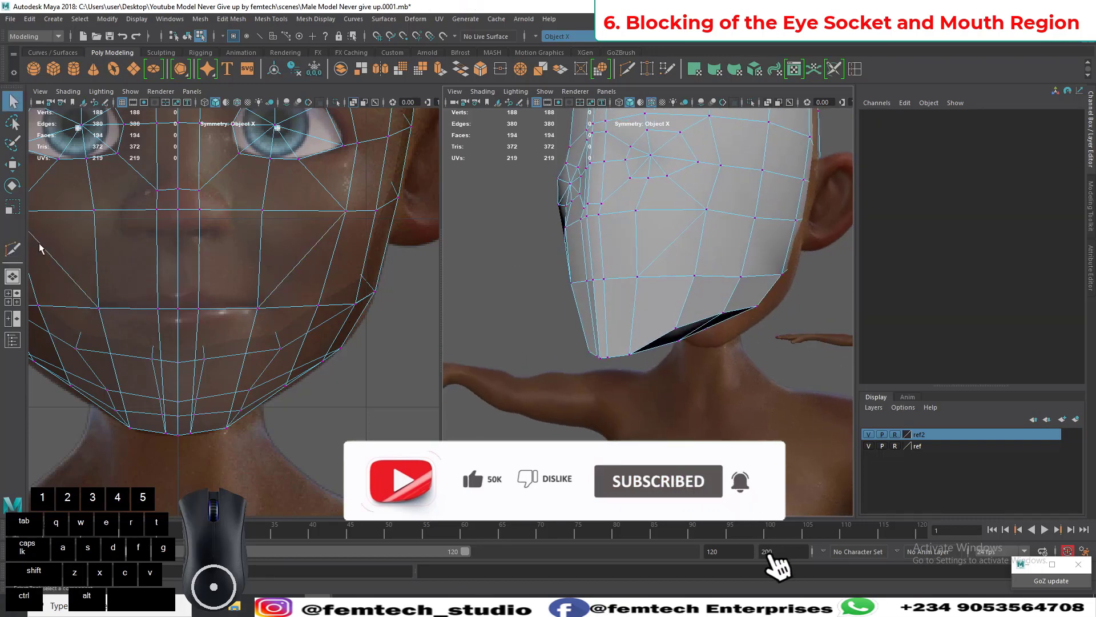
key(g)
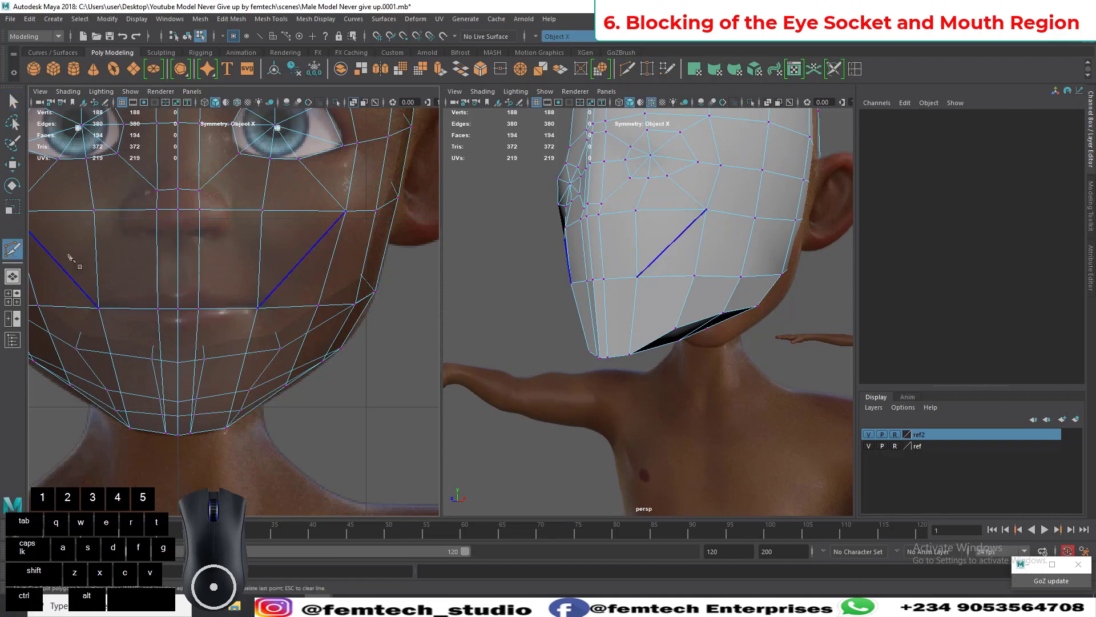
click(637, 277)
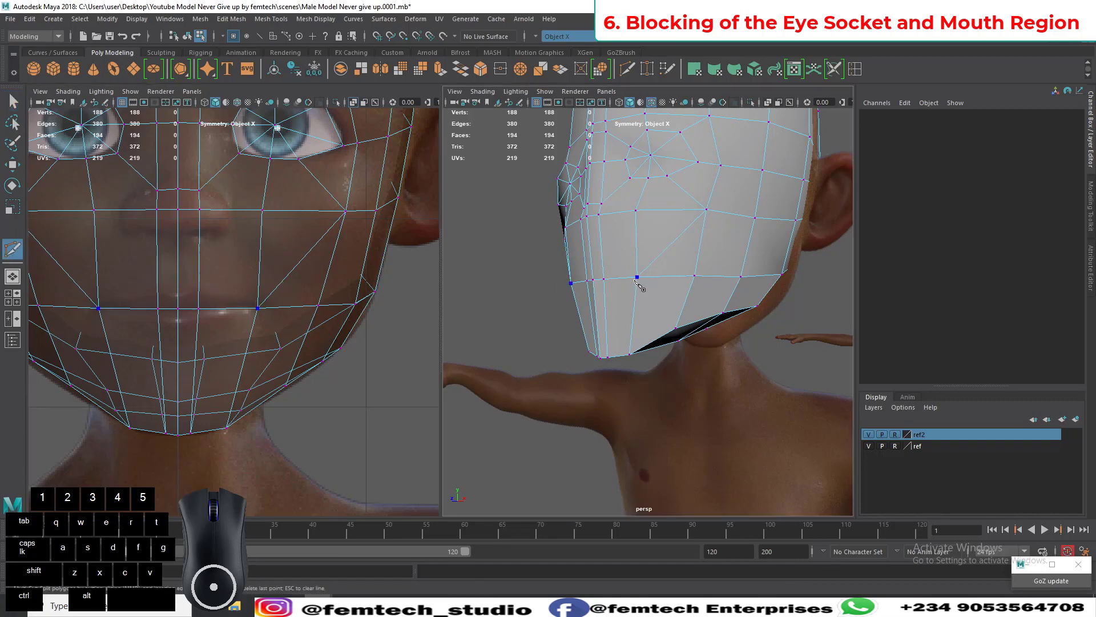
click(674, 330)
click(675, 330)
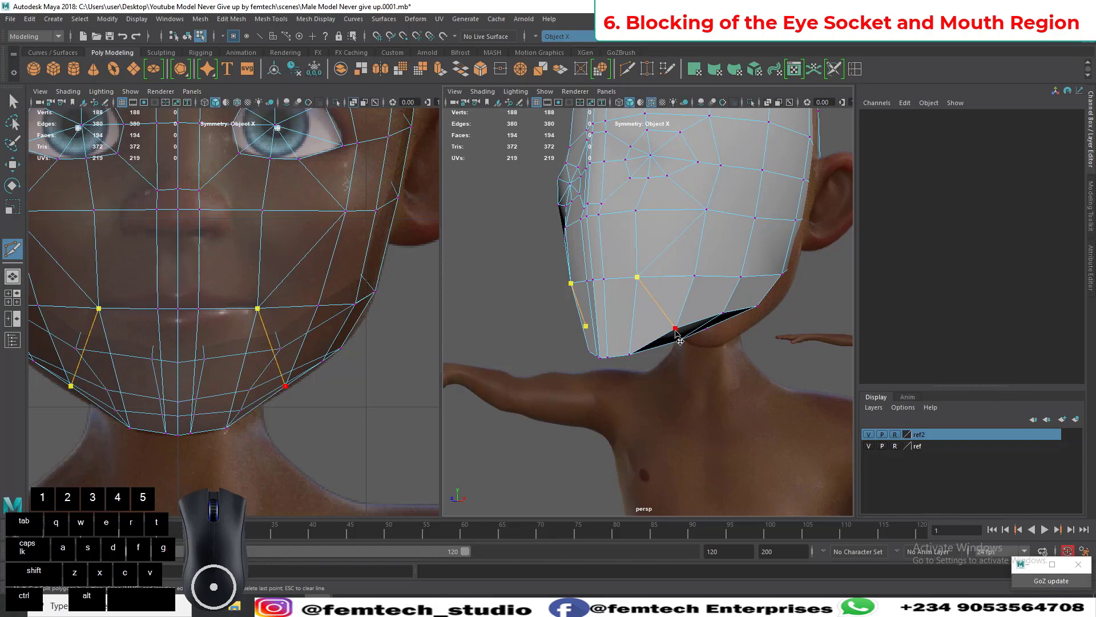
key(q)
Step: Insert a horizontal edge loop with Multi-Cut just above the mouth line, placed at the upper lip in the front view
mouse_move(505, 361)
alt+mouse_down()
mouse_move(502, 318)
mouse_move(592, 322)
mouse_move(536, 303)
mouse_move(542, 344)
mouse_move(512, 350)
alt+mouse_up()
alt+right_drag(513, 349, 516, 327)
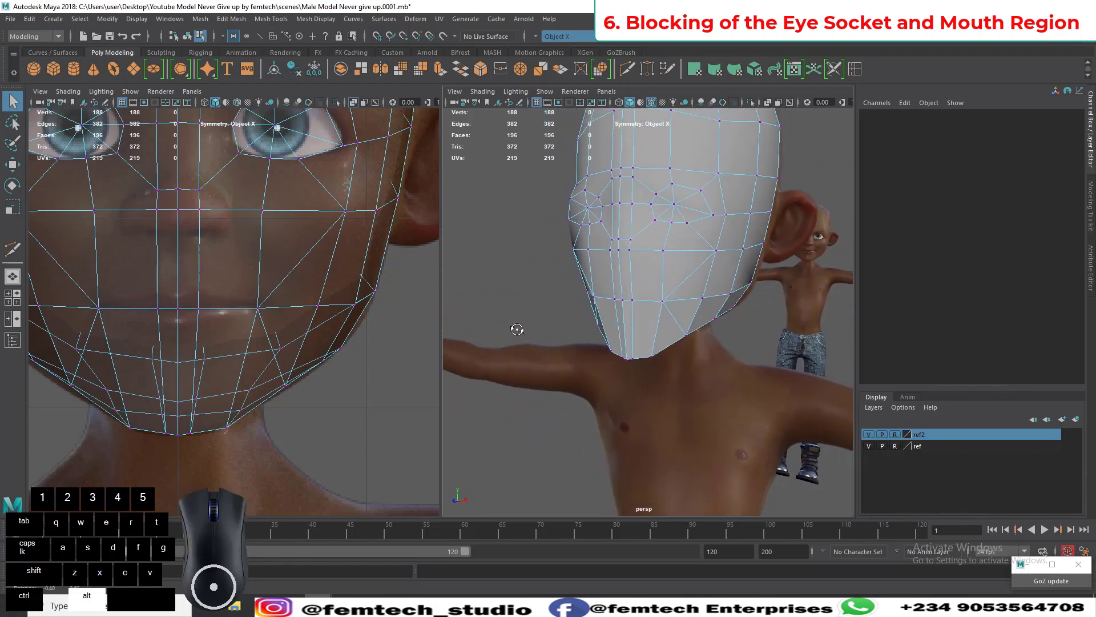
alt+drag(516, 327, 502, 335)
alt+right_drag(502, 335, 564, 365)
alt+drag(564, 365, 563, 342)
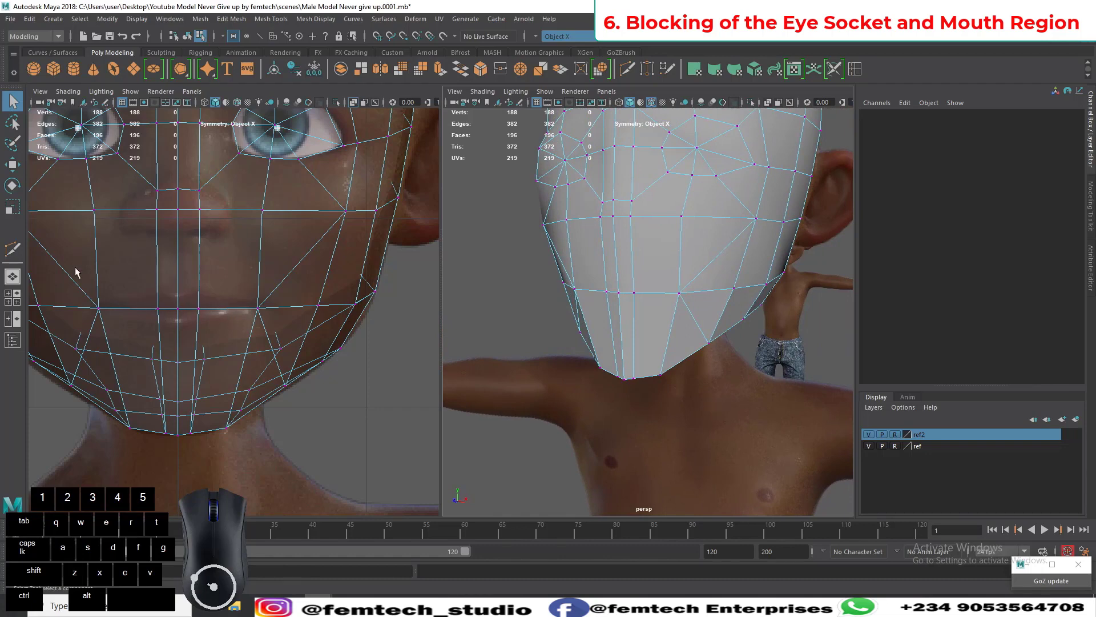
click(9, 250)
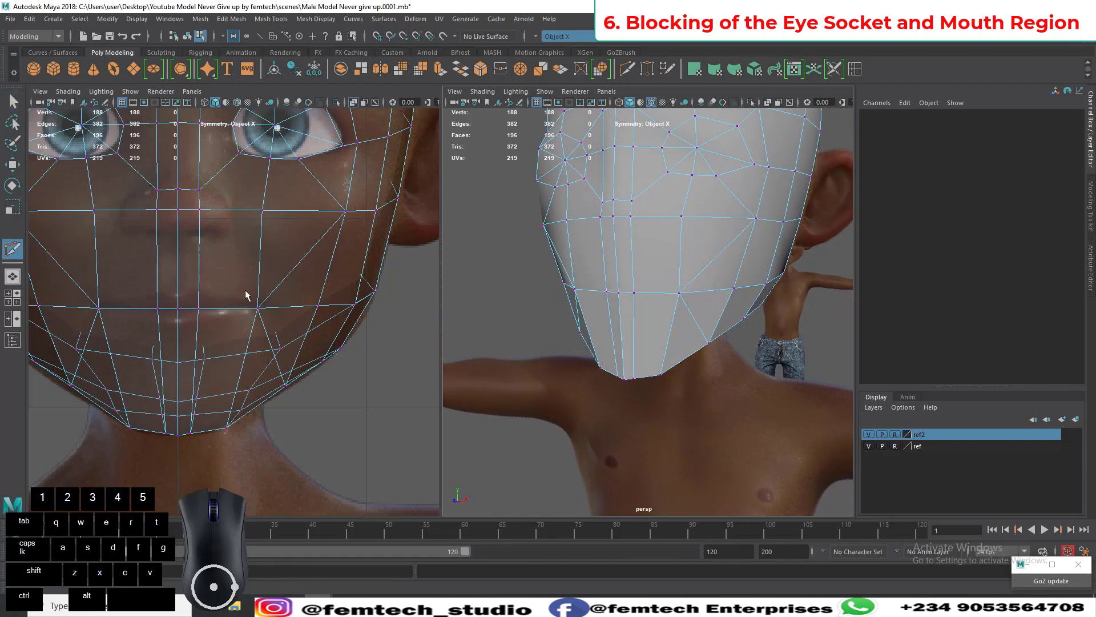
key(ctrl)
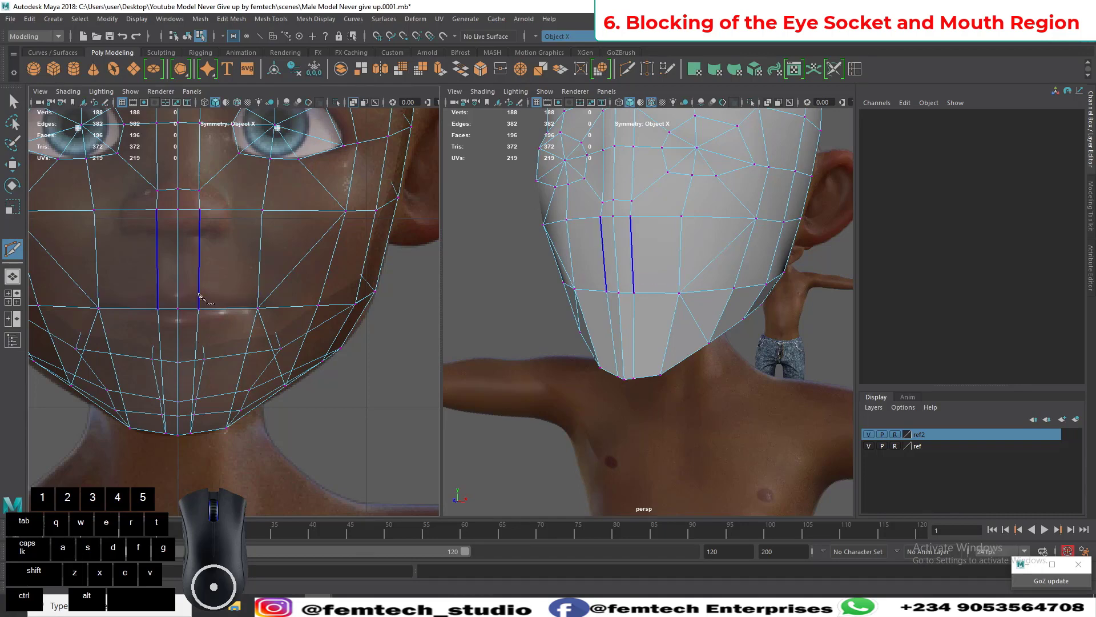
scroll(183, 282, up, 3)
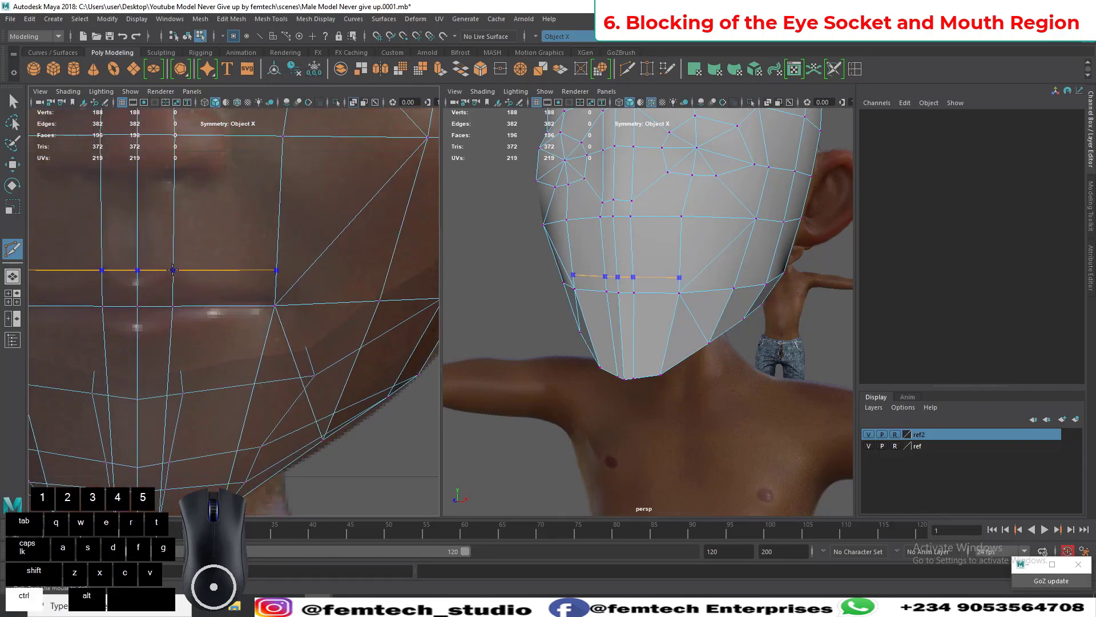
ctrl+click(173, 269)
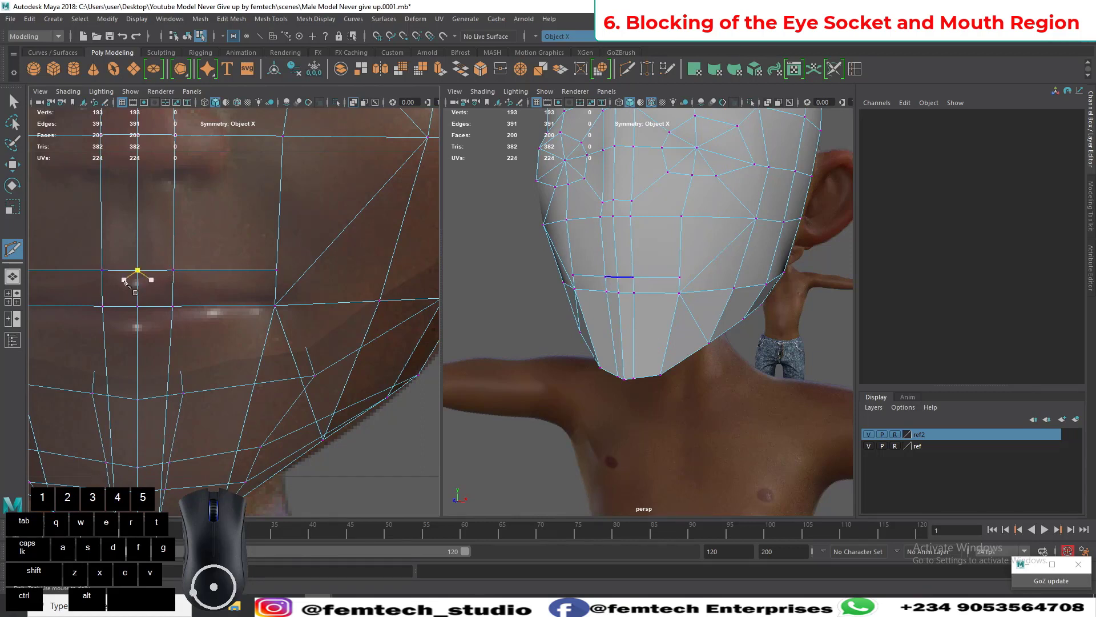
Step: Cut mirrored edges with Multi-Cut from the upper-lip line ends around the mouth corners and under the lower lip to the centre line, and save the scene
click(277, 269)
click(305, 306)
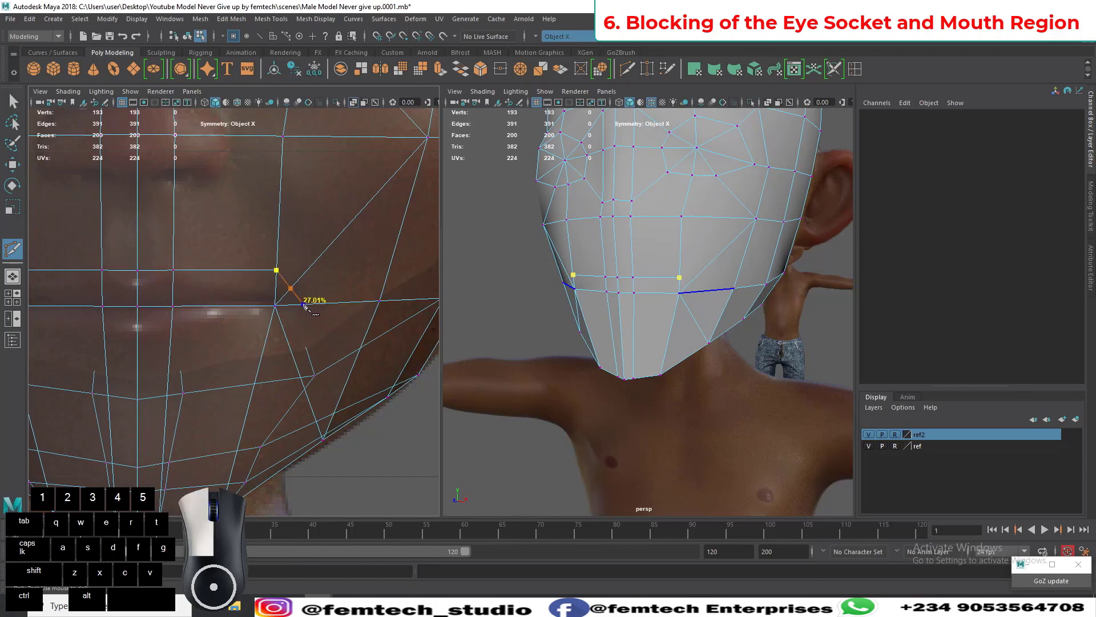
click(268, 336)
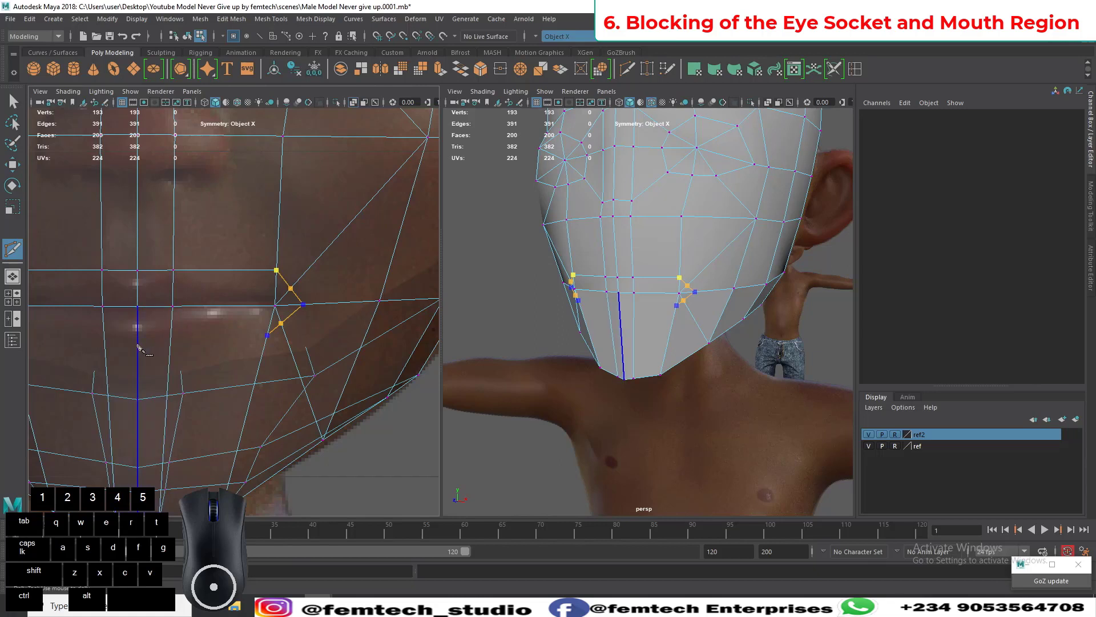
click(138, 345)
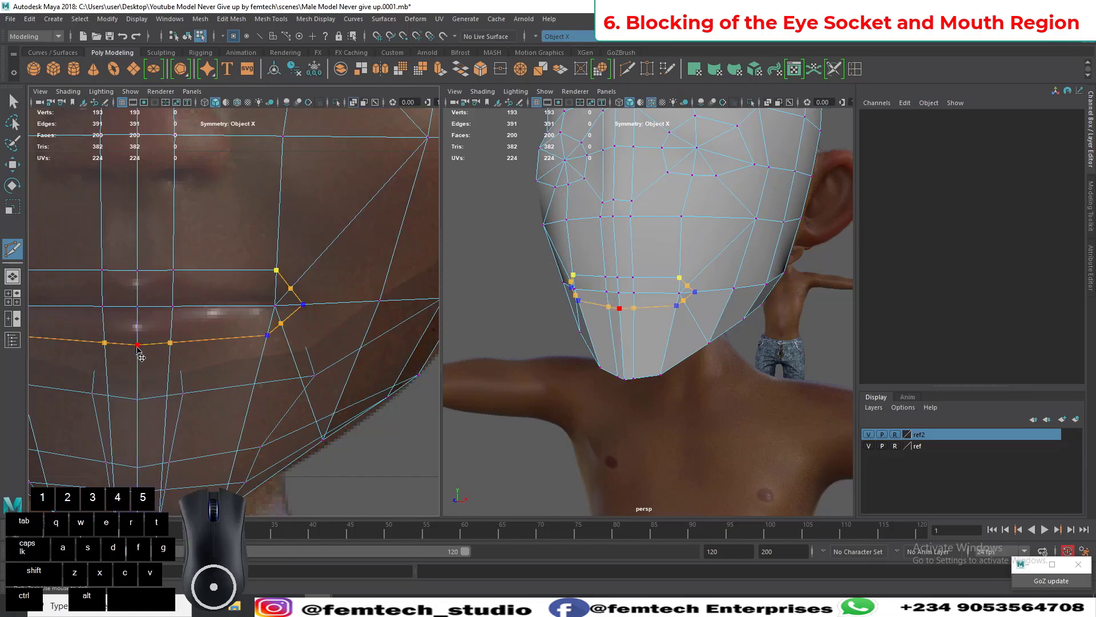
key(q)
mouse_move(589, 341)
alt+mouse_down()
mouse_move(586, 311)
mouse_move(534, 320)
mouse_move(565, 379)
mouse_move(645, 351)
mouse_move(607, 358)
mouse_move(625, 343)
mouse_move(601, 340)
alt+mouse_up()
key(ctrl+s)
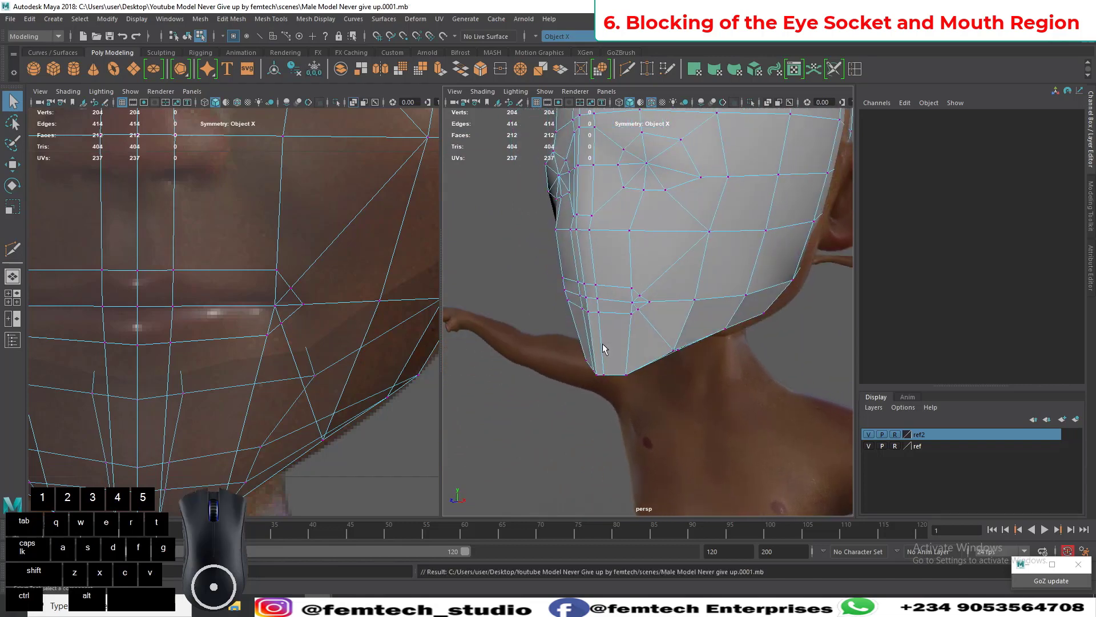
Step: Show the side view in the second viewport with X-ray display on, framed on the nose and mouth profile
scroll(601, 344, down, 5)
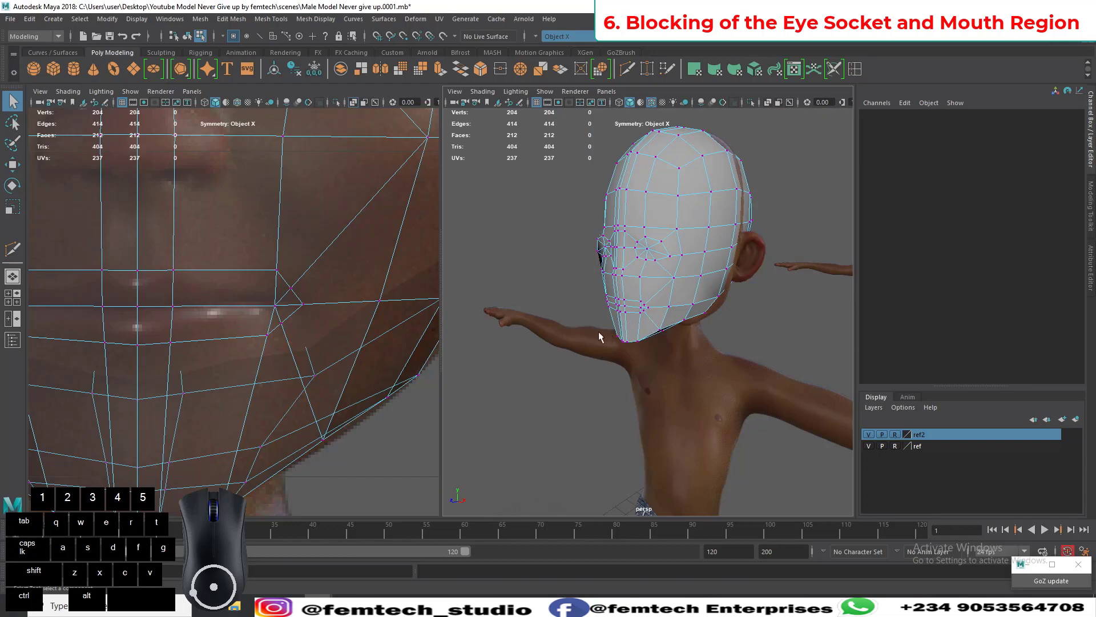
key(space)
click(587, 338)
drag(587, 338, 630, 340)
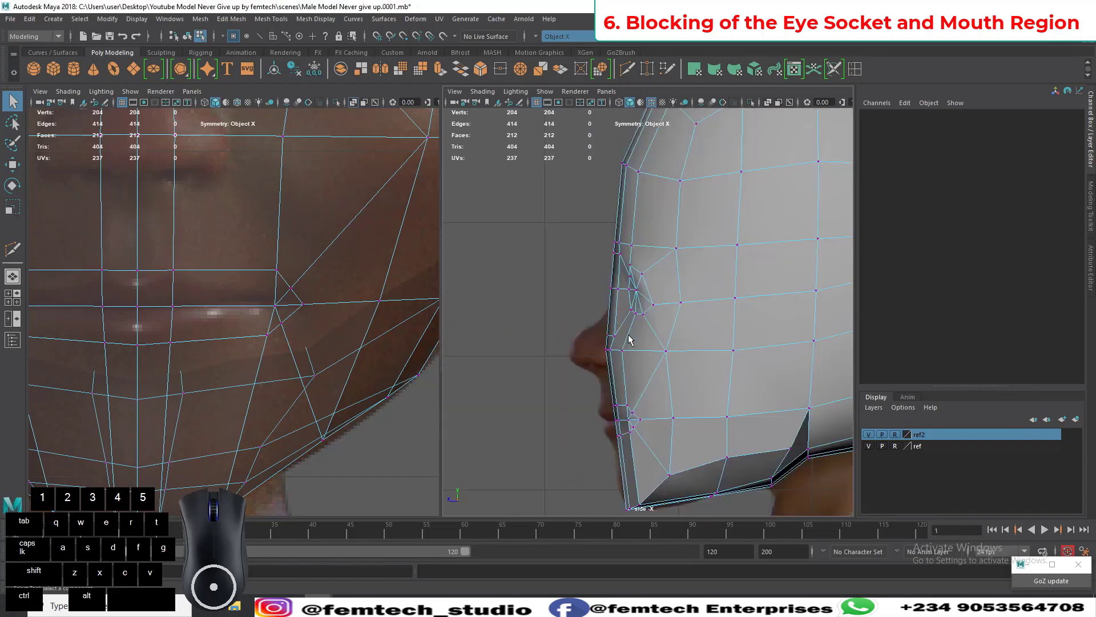
click(769, 102)
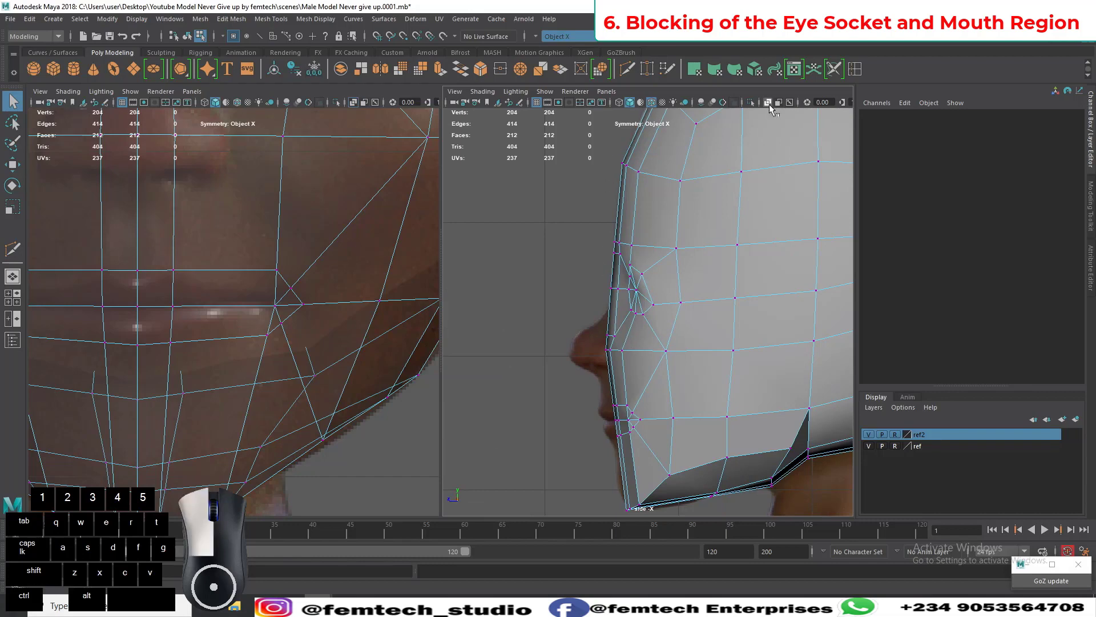
alt+middle_drag(574, 341, 595, 266)
alt+right_drag(594, 266, 565, 381)
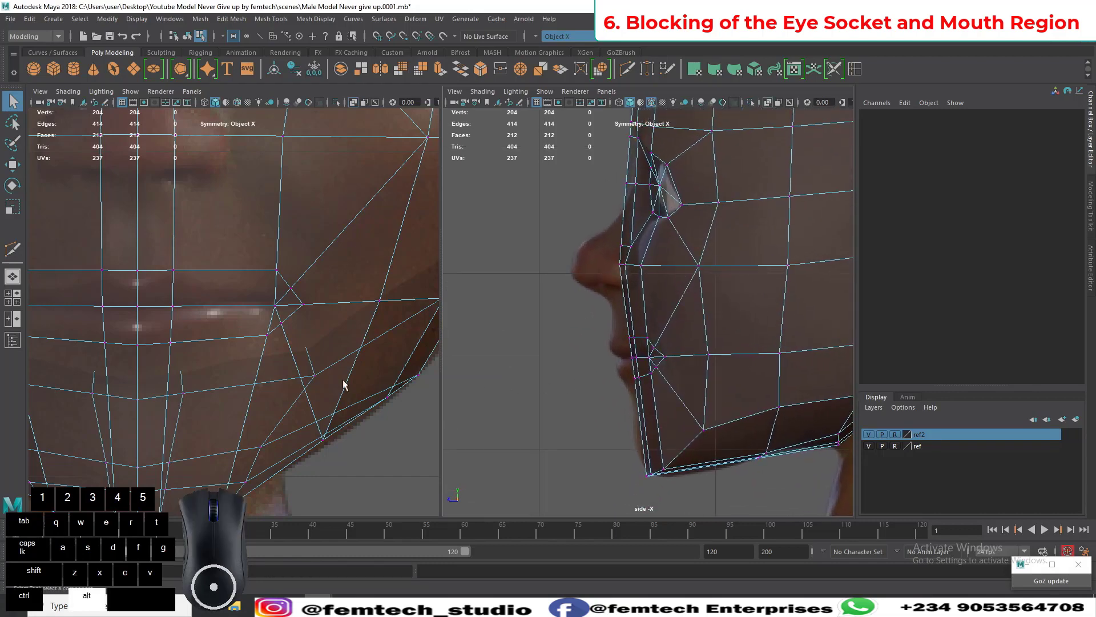
alt+middle_drag(565, 366, 573, 324)
alt+right_drag(588, 329, 634, 338)
alt+middle_drag(620, 314, 620, 346)
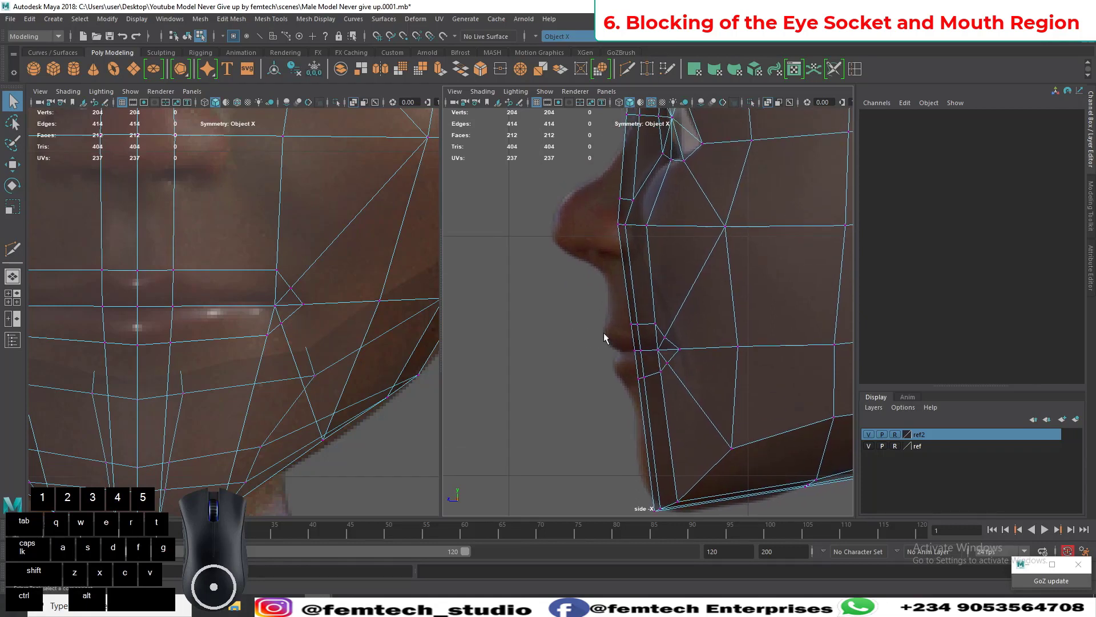
Step: Try placing an edge loop around the mouth with Multi-Cut in the perspective view, with X-ray display off
click(13, 277)
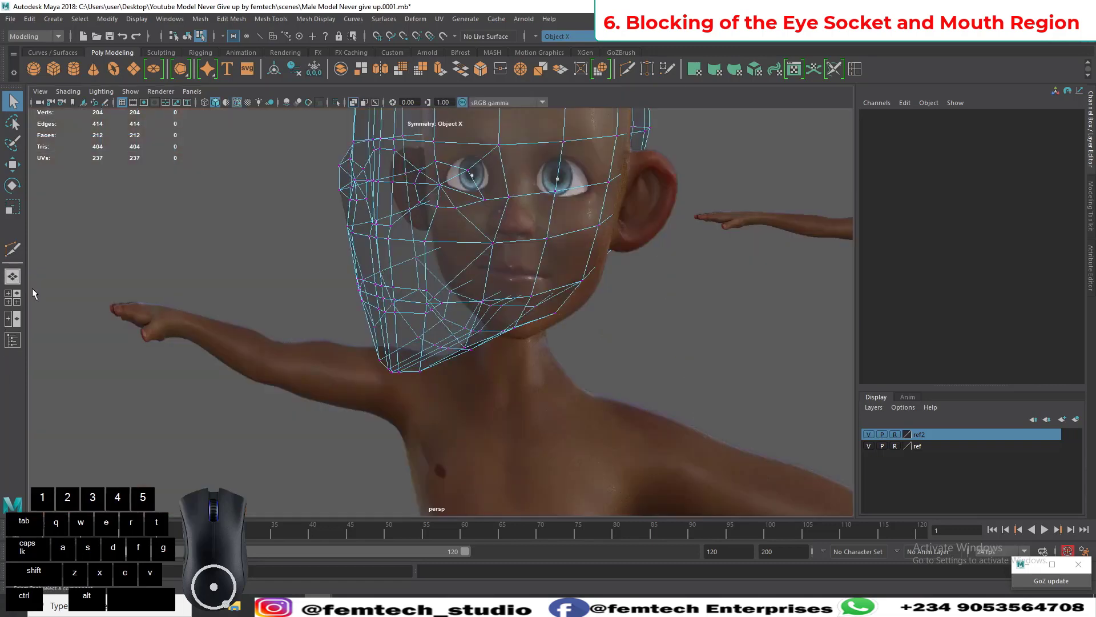
alt+drag(375, 455, 415, 456)
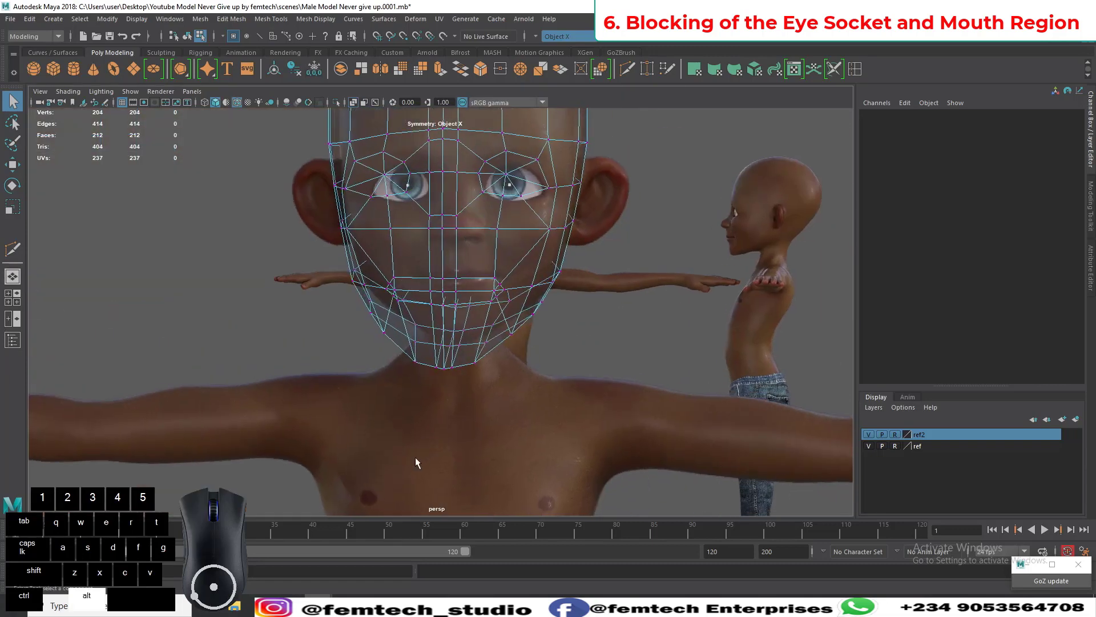
click(354, 102)
click(13, 249)
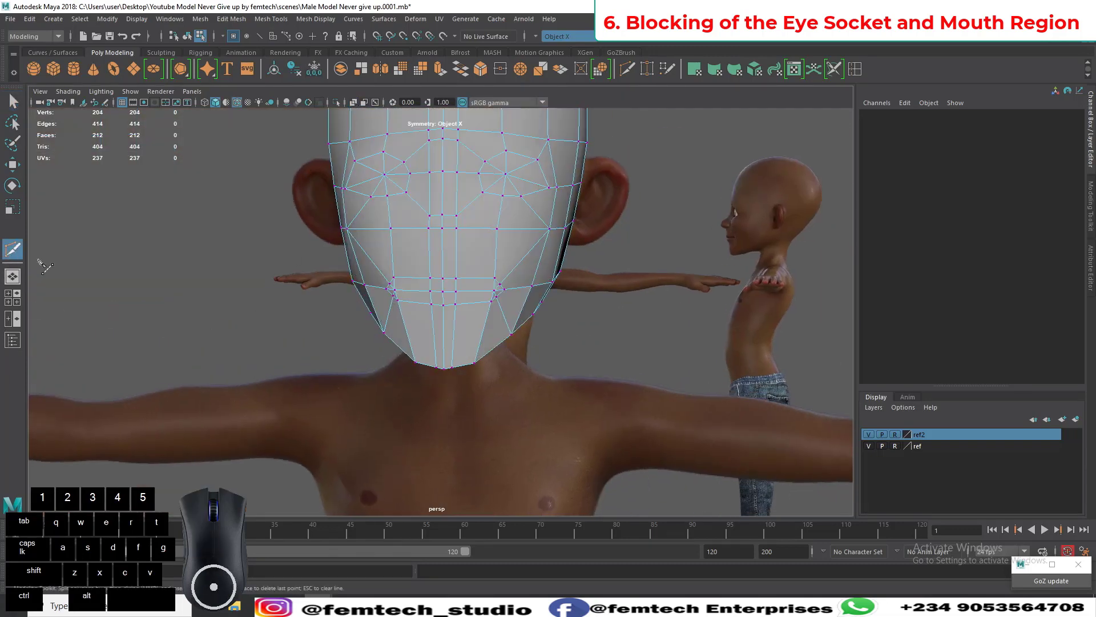
alt+drag(301, 322, 377, 290)
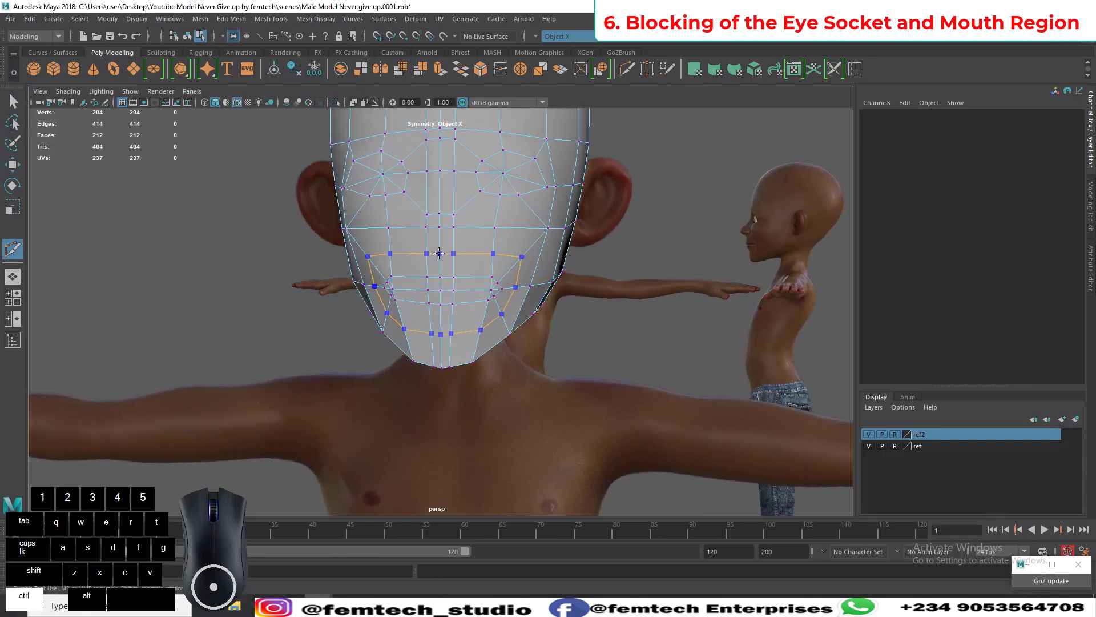
drag(441, 239, 435, 245)
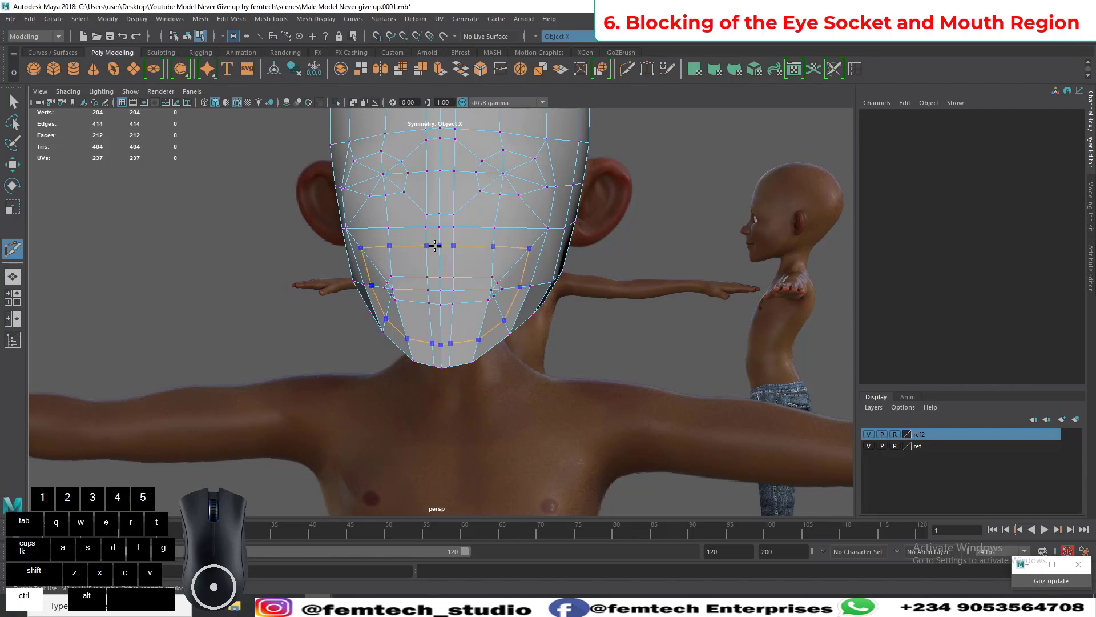
alt+drag(288, 308, 223, 321)
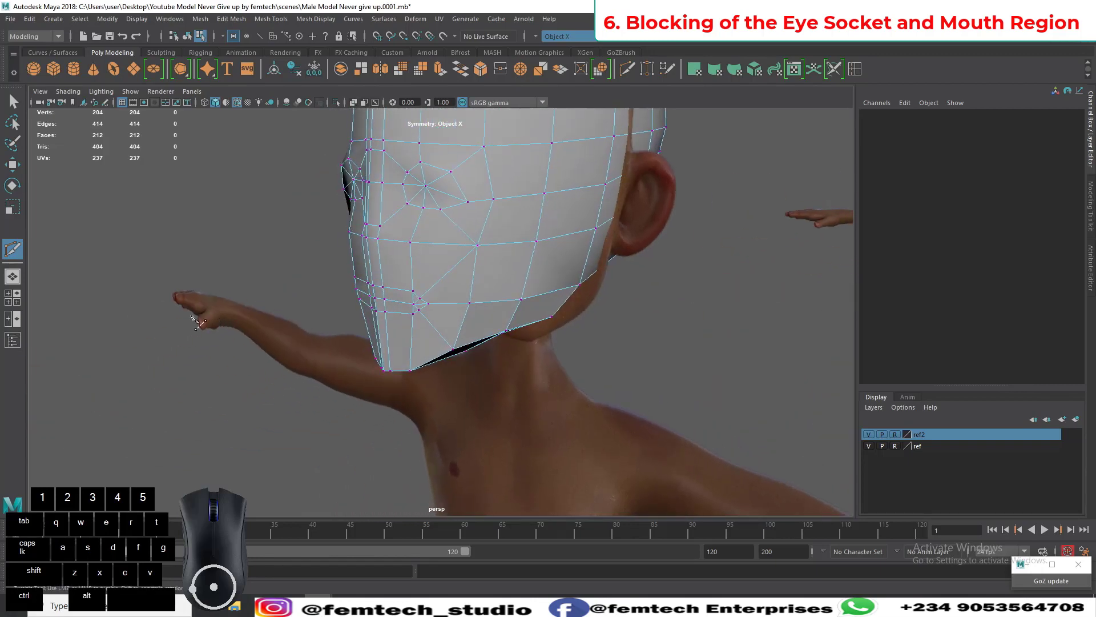
click(17, 318)
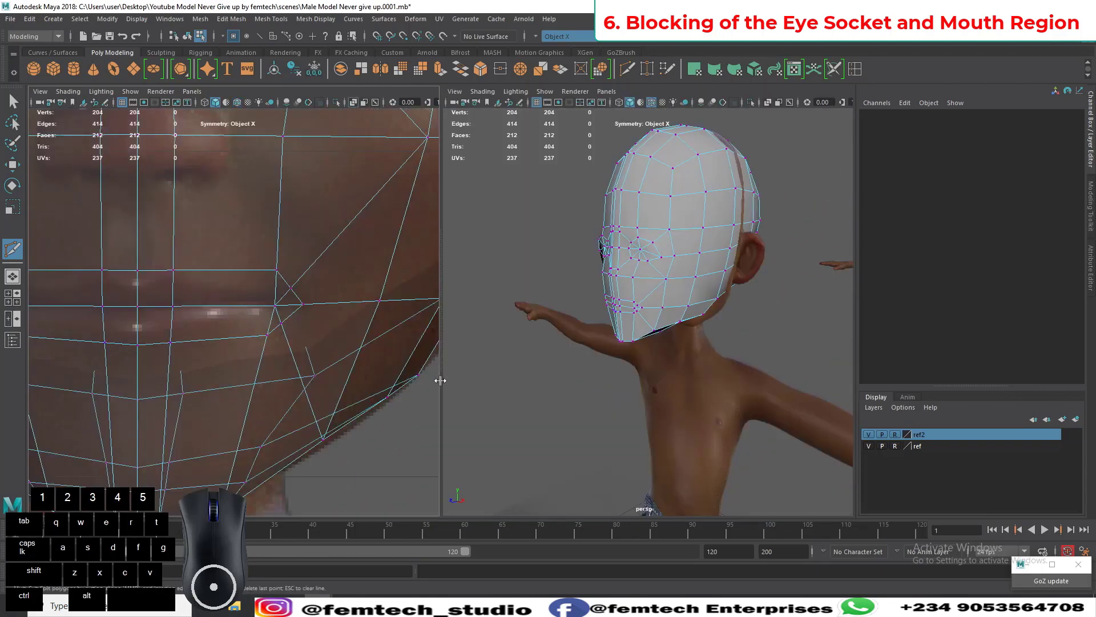
Step: In the side view with X-ray on, move the three central upper-lip vertices forward onto the reference lip profile
key(space)
drag(484, 394, 539, 390)
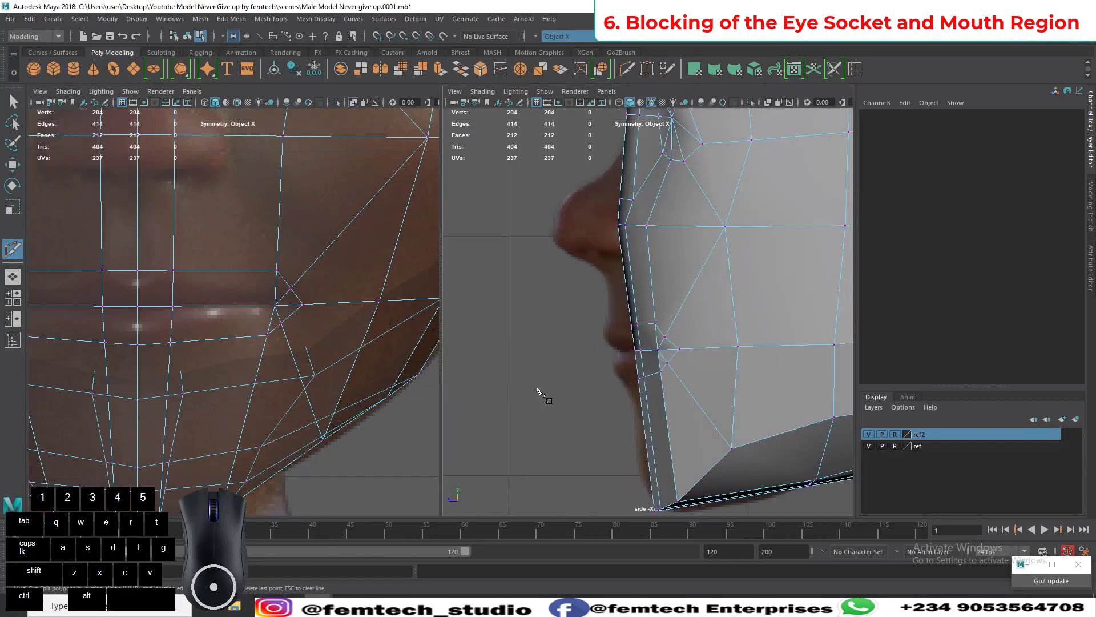
key(q)
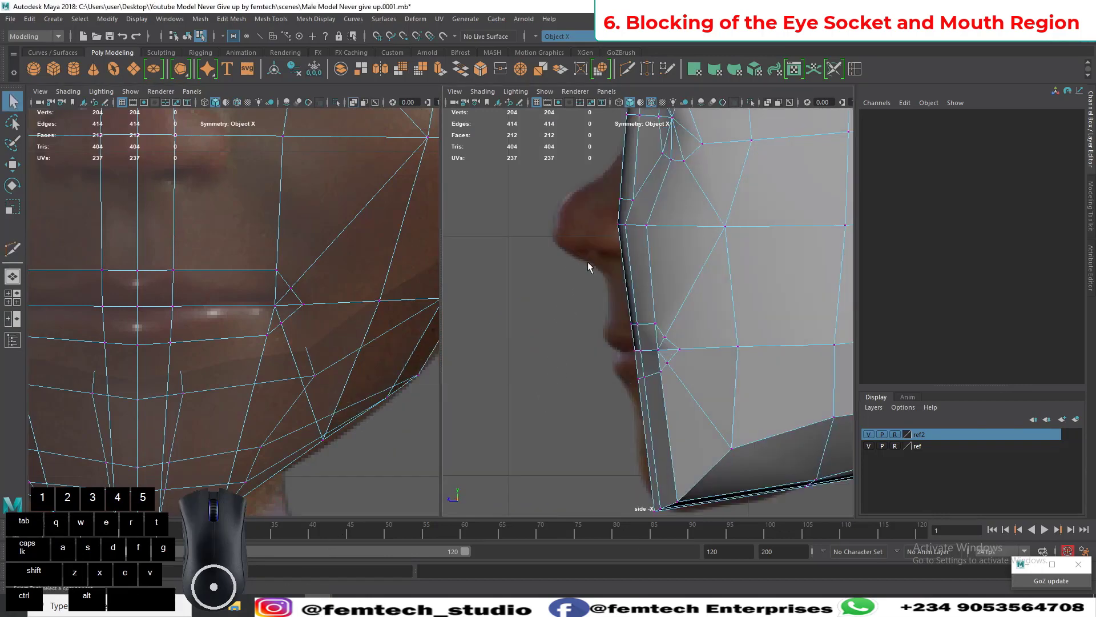
click(766, 102)
scroll(604, 367, up, 2)
scroll(601, 367, up, 2)
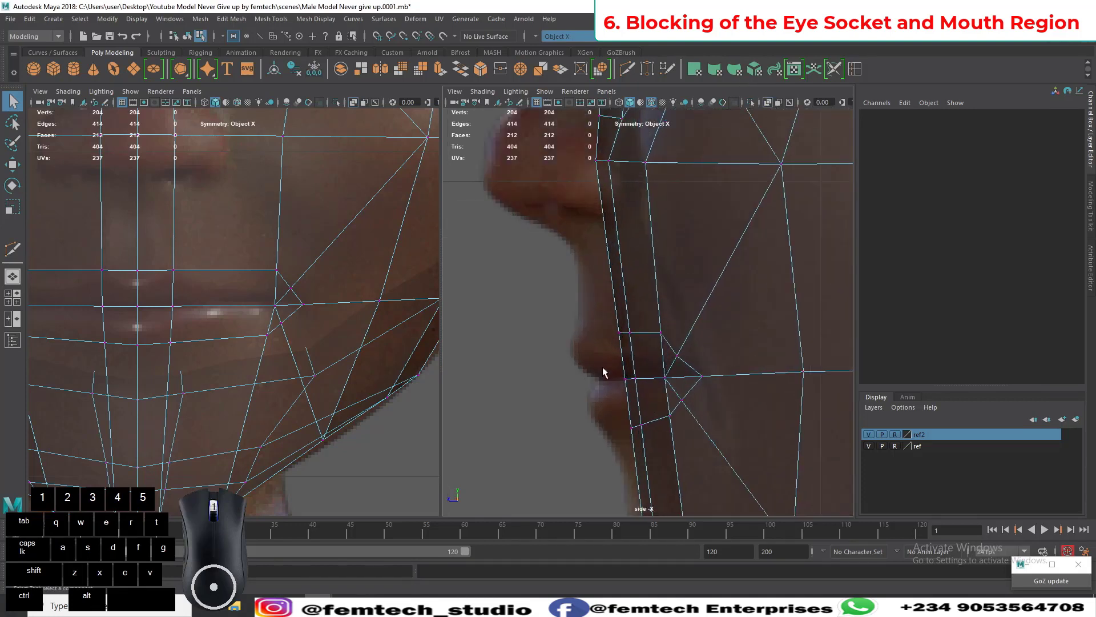
drag(587, 312, 656, 354)
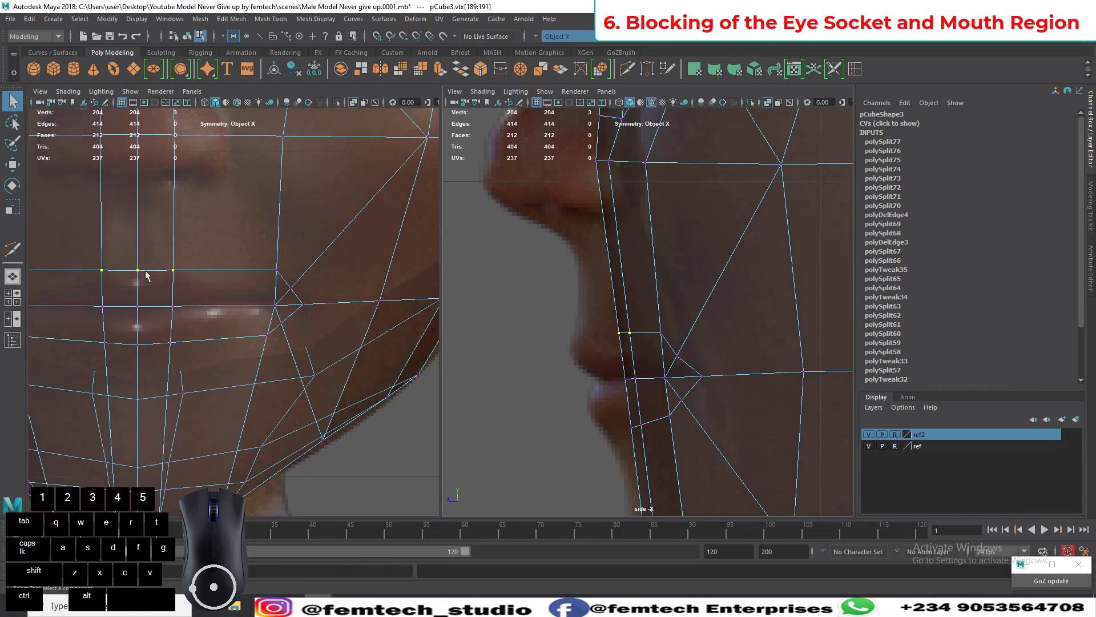
key(w)
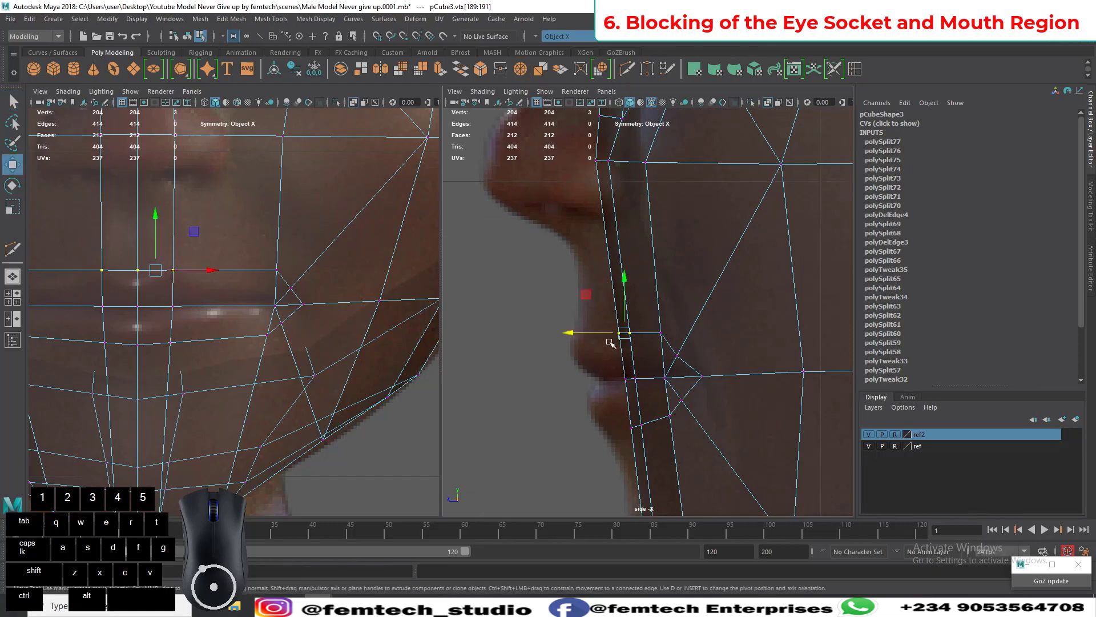
drag(588, 335, 576, 316)
Step: Move the three central lower-lip vertices and the three central mouth-line vertices forward to follow the reference profile in the side view
alt+middle_drag(594, 431, 592, 372)
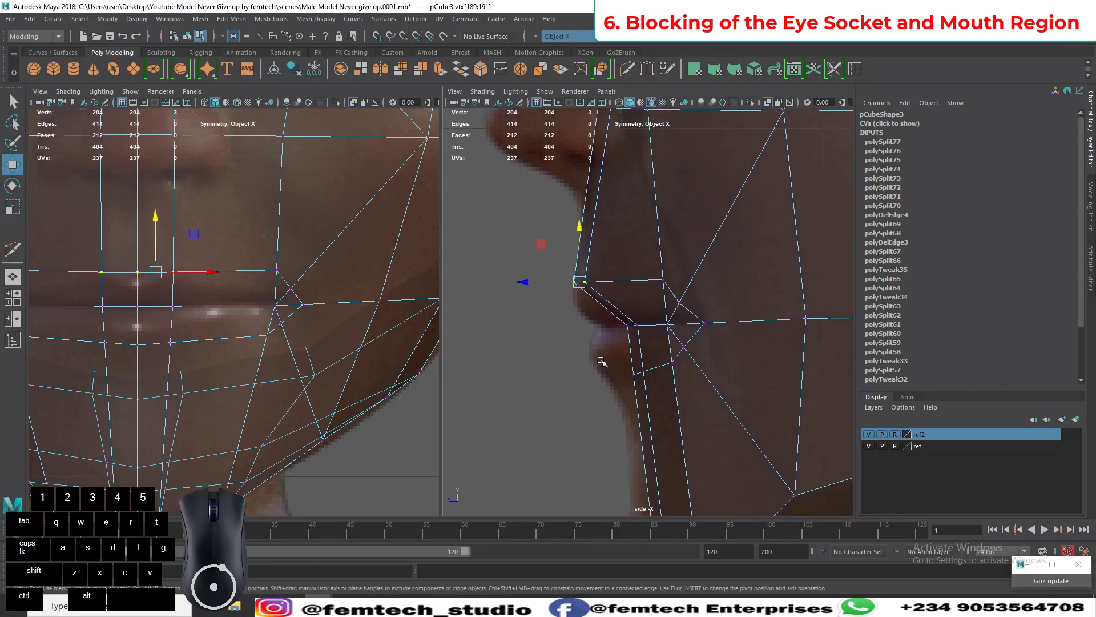
drag(610, 349, 582, 376)
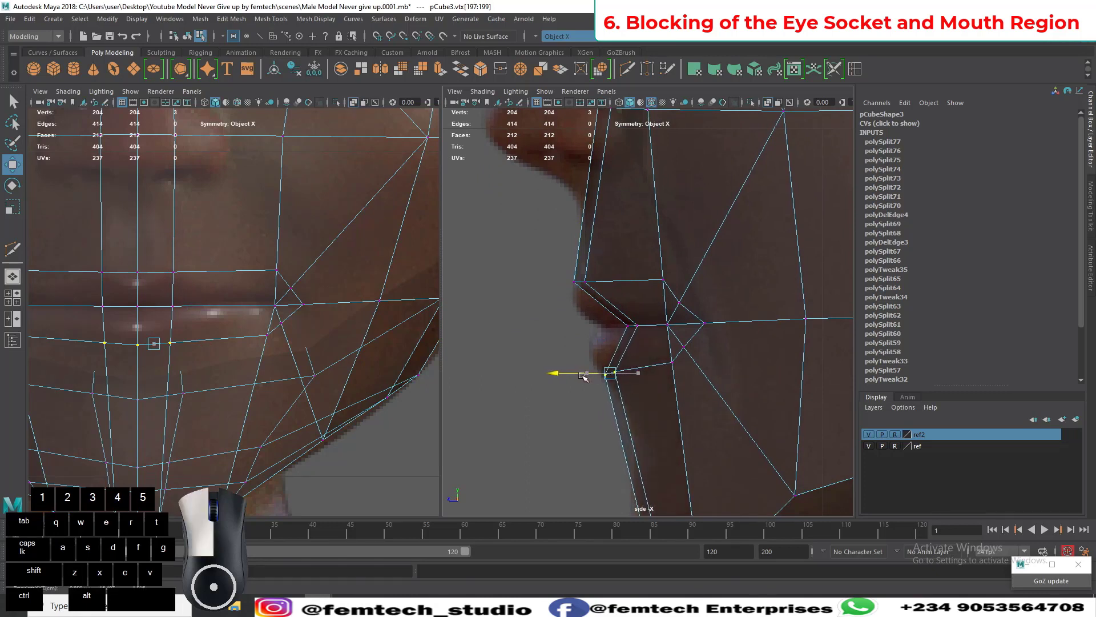
drag(581, 376, 582, 375)
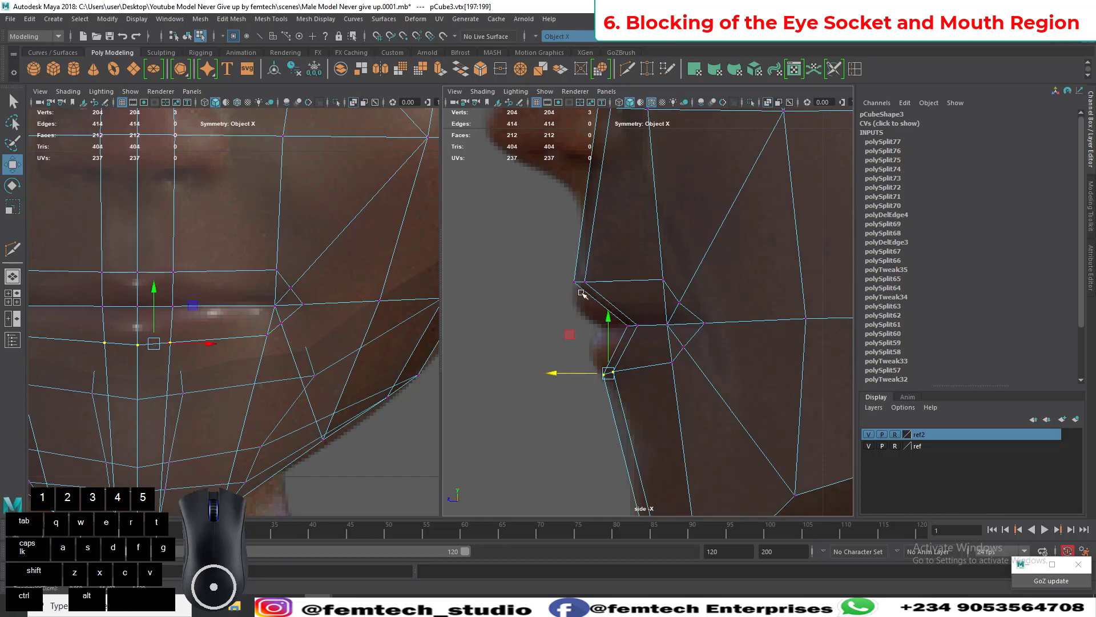
drag(647, 335, 609, 328)
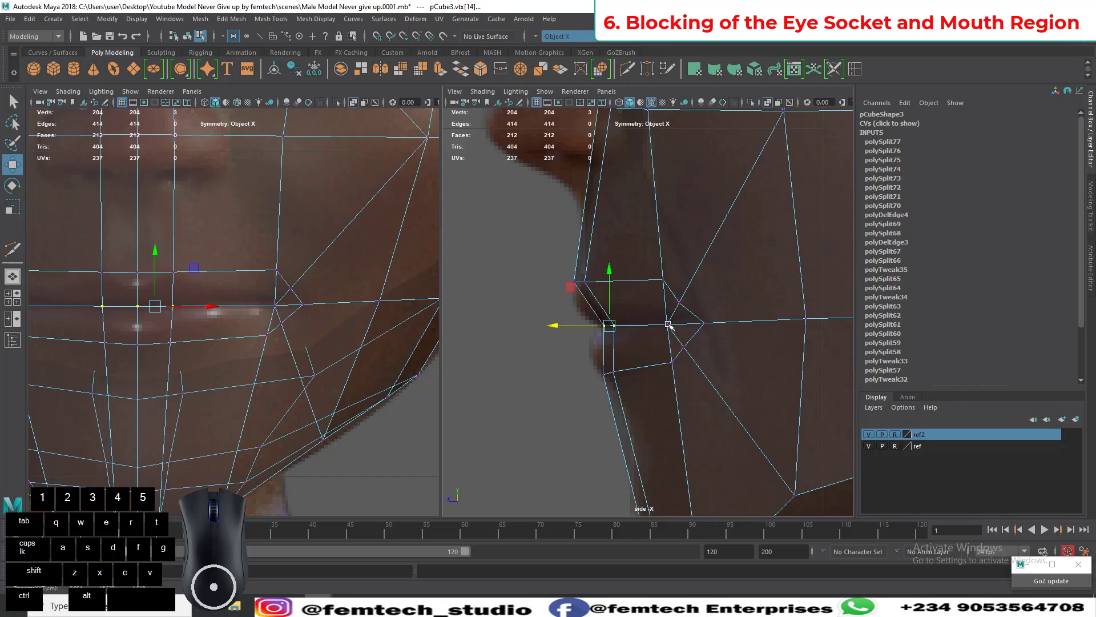
Step: Select the mirrored outer upper-lip and lower-lip vertices and move them slightly forward in the side view
scroll(668, 324, up, 2)
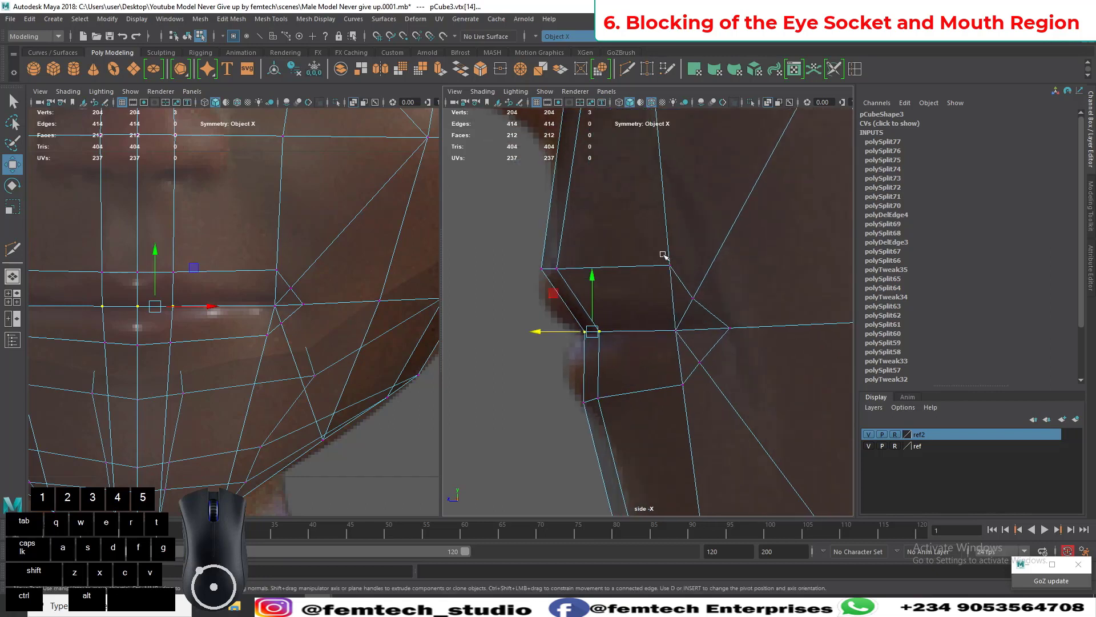
drag(663, 255, 680, 280)
shift+drag(674, 368, 684, 382)
drag(655, 326, 635, 326)
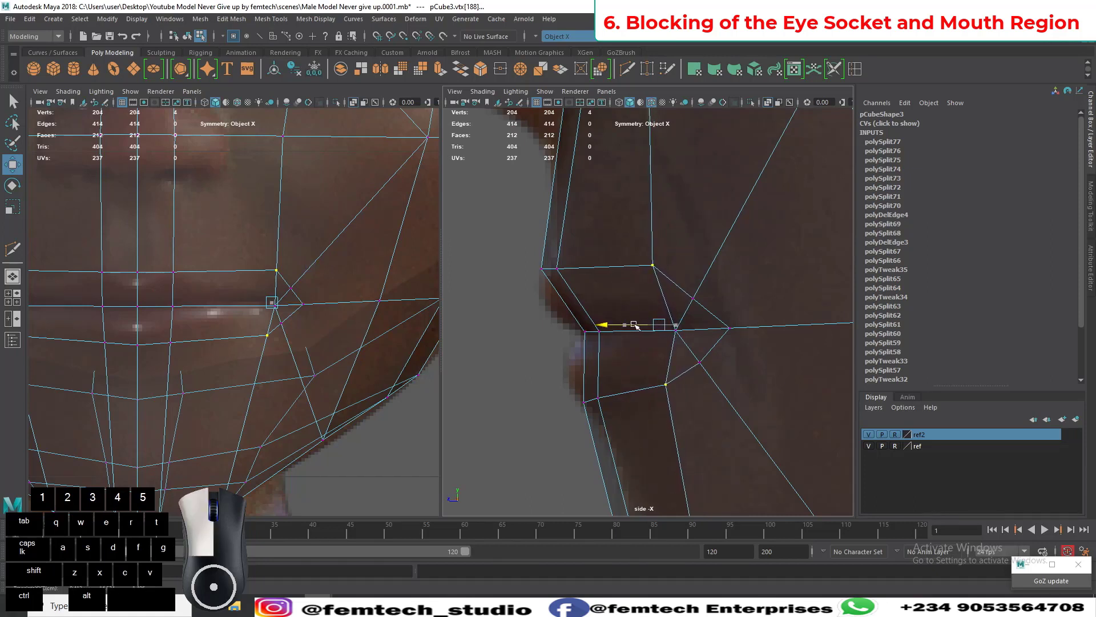
drag(635, 326, 635, 326)
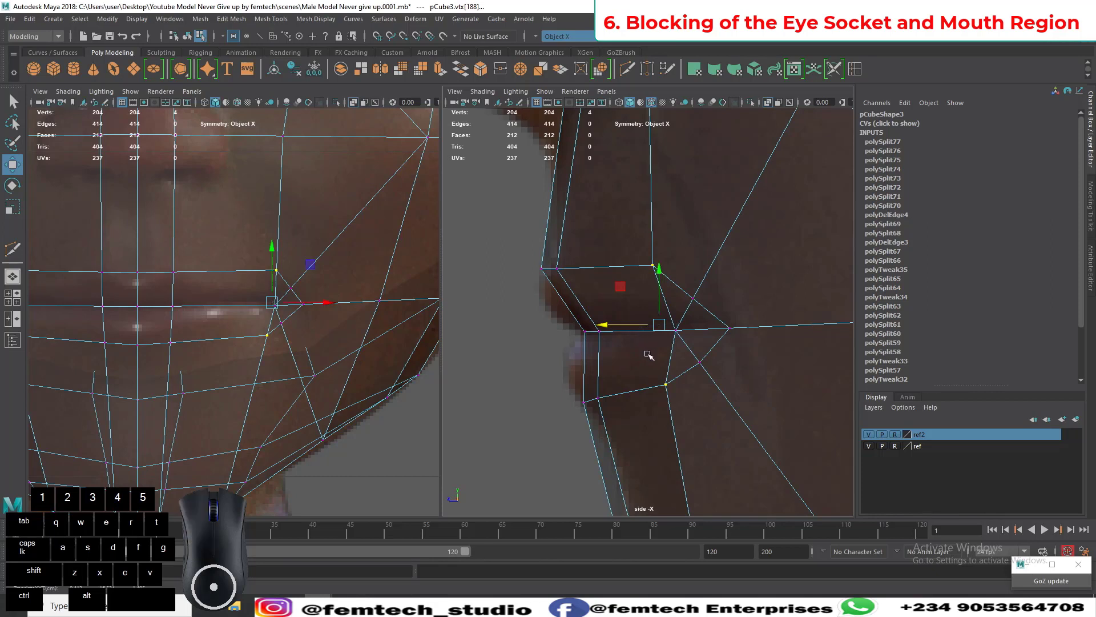
Step: Add the mouth-corner vertices to the selected outer lip vertices and move them all forward in the side view
scroll(648, 354, up, 1)
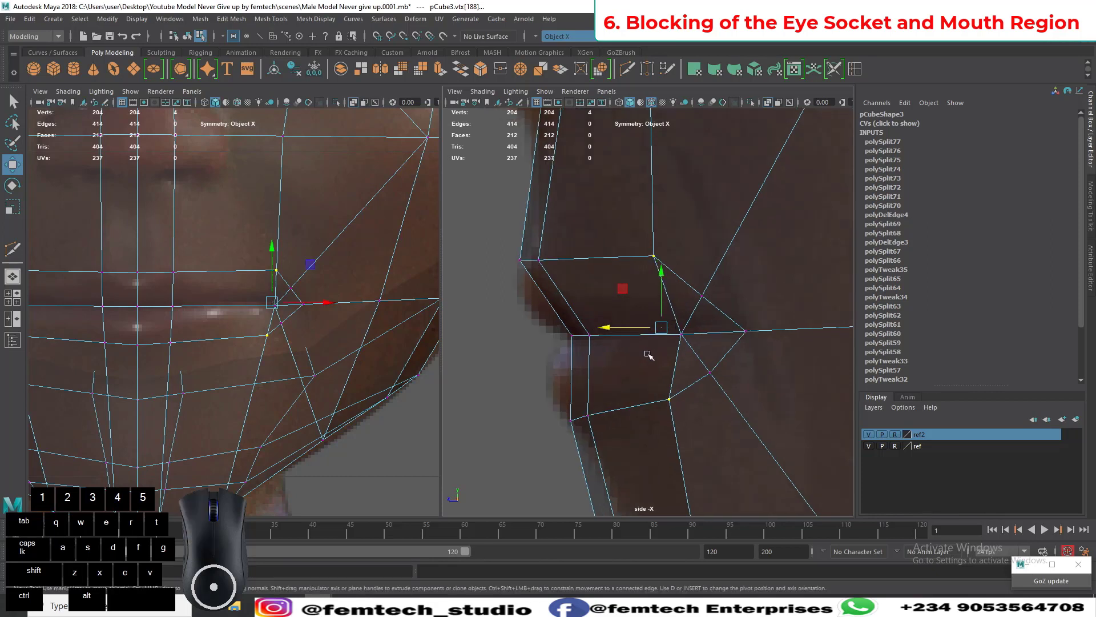
key(shift)
shift+click(680, 334)
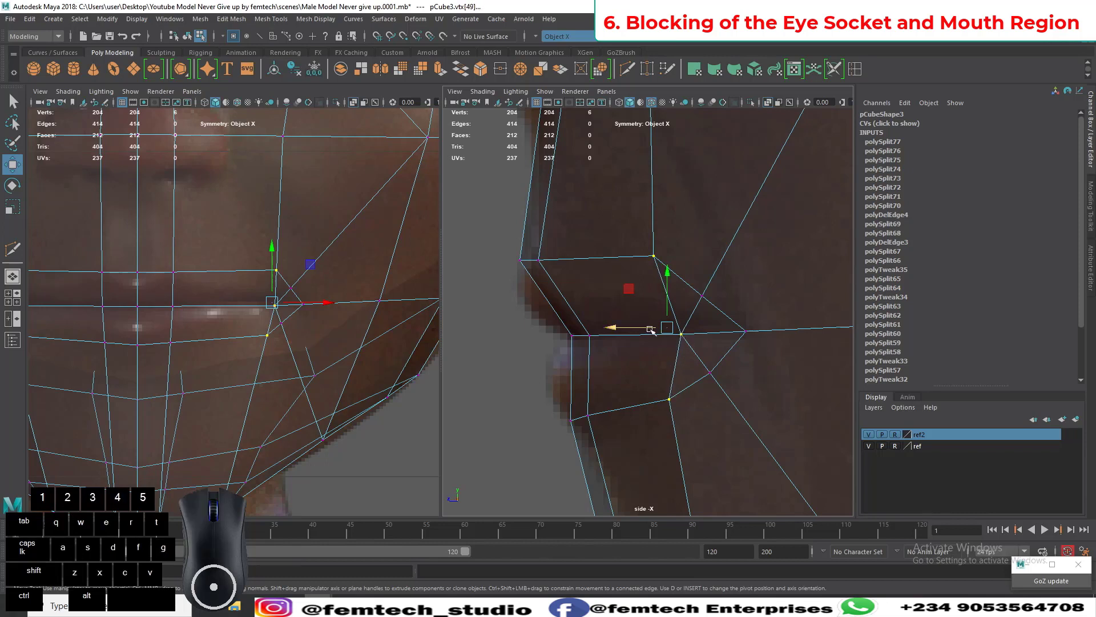
drag(646, 329, 614, 331)
Step: Select only the mirrored outer upper-lip and lower-lip vertices in the front view and activate their X move axis
click(496, 311)
drag(246, 259, 281, 277)
shift+click(268, 336)
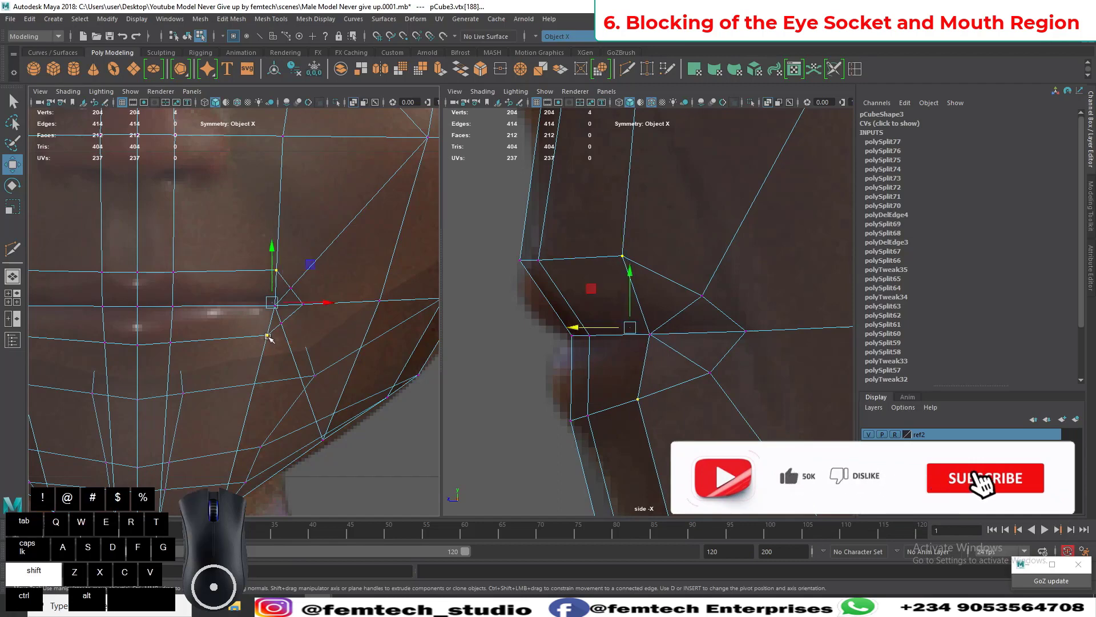
click(308, 303)
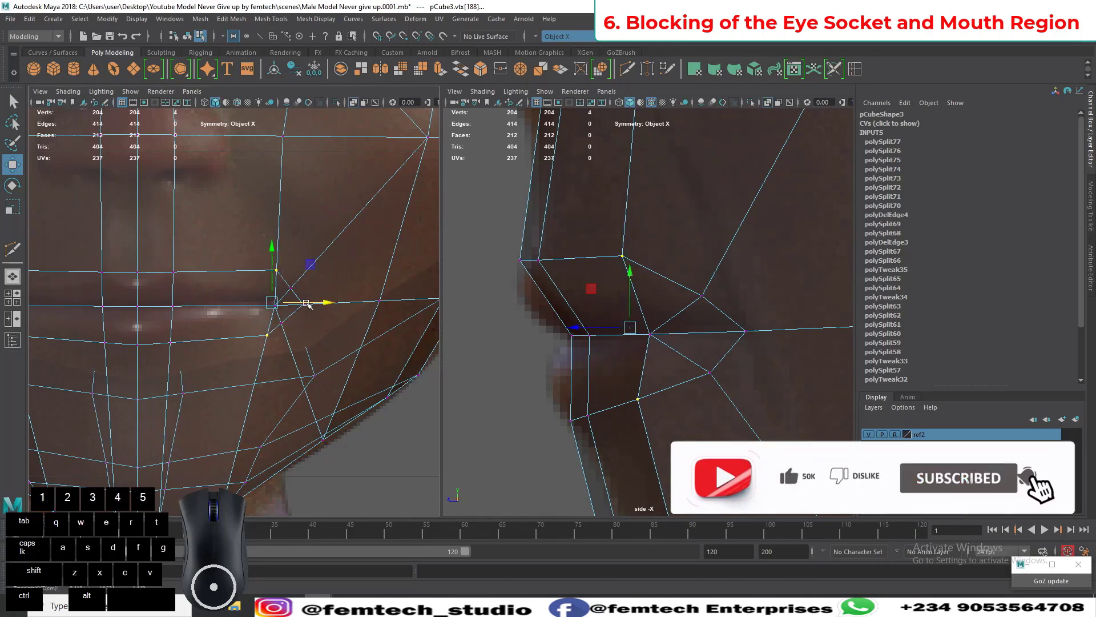
Step: Turn off X-ray in the full perspective view and examine the shape of the mouth region from several angles
click(13, 277)
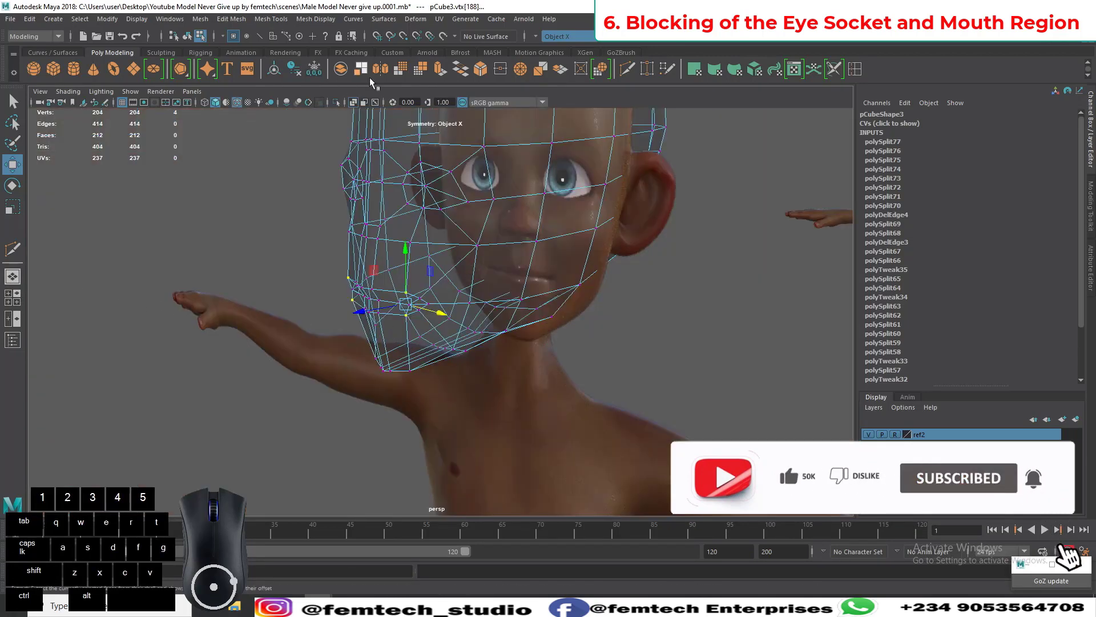
click(353, 104)
alt+drag(320, 249, 349, 256)
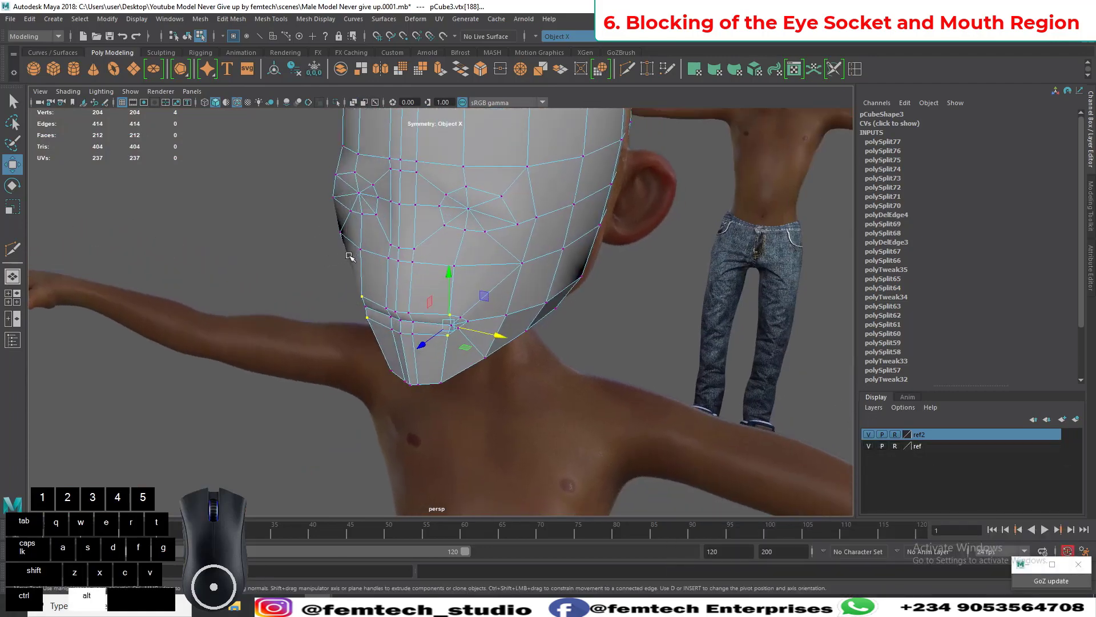
alt+right_drag(349, 255, 372, 323)
alt+drag(372, 323, 338, 317)
alt+right_drag(338, 317, 326, 311)
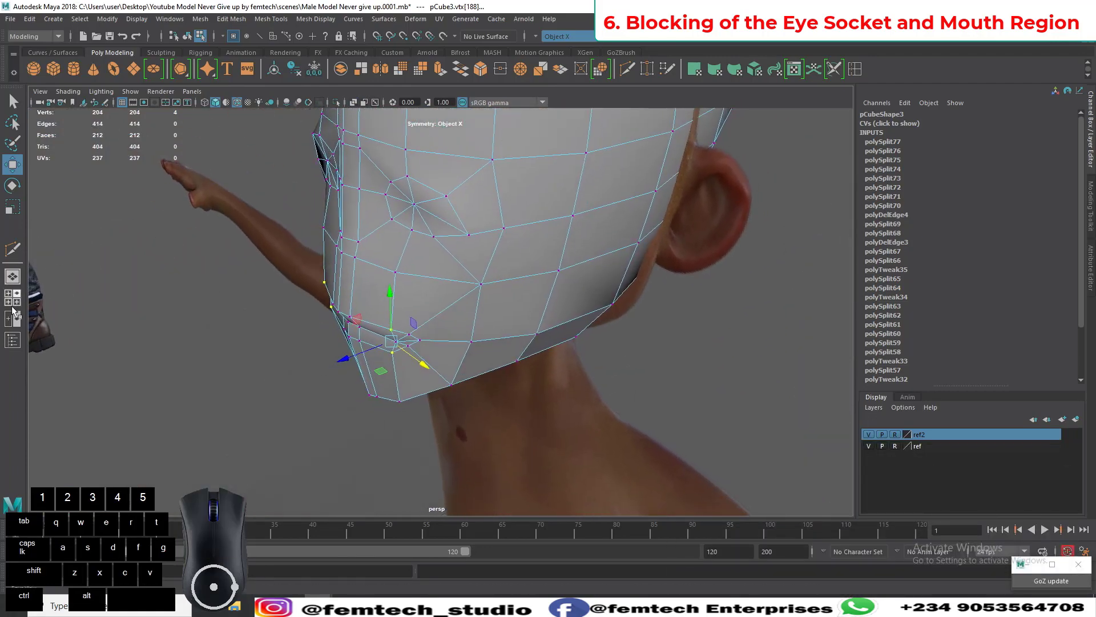
Step: Switch the viewport to the Three Panes Split Left layout and enlarge the side view pane
right_click(13, 301)
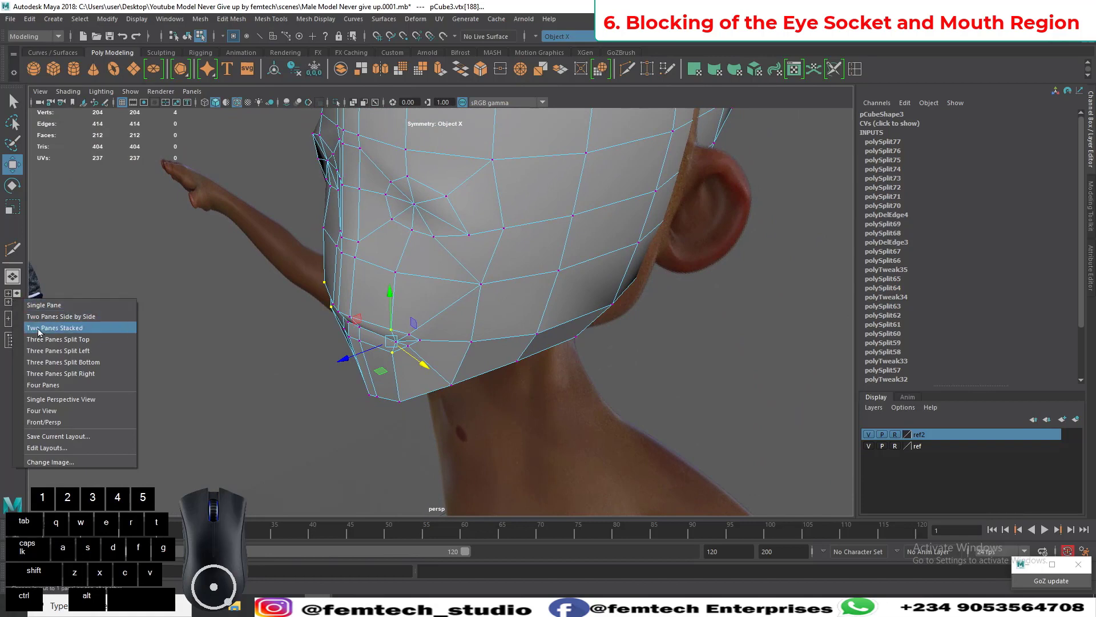
click(52, 351)
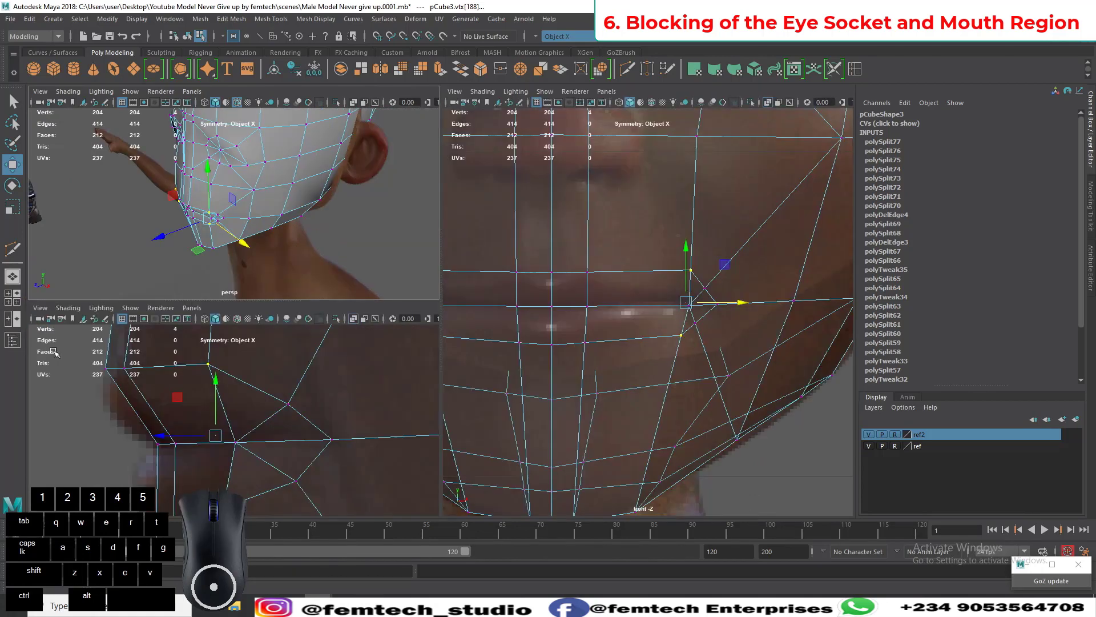
scroll(670, 249, down, 8)
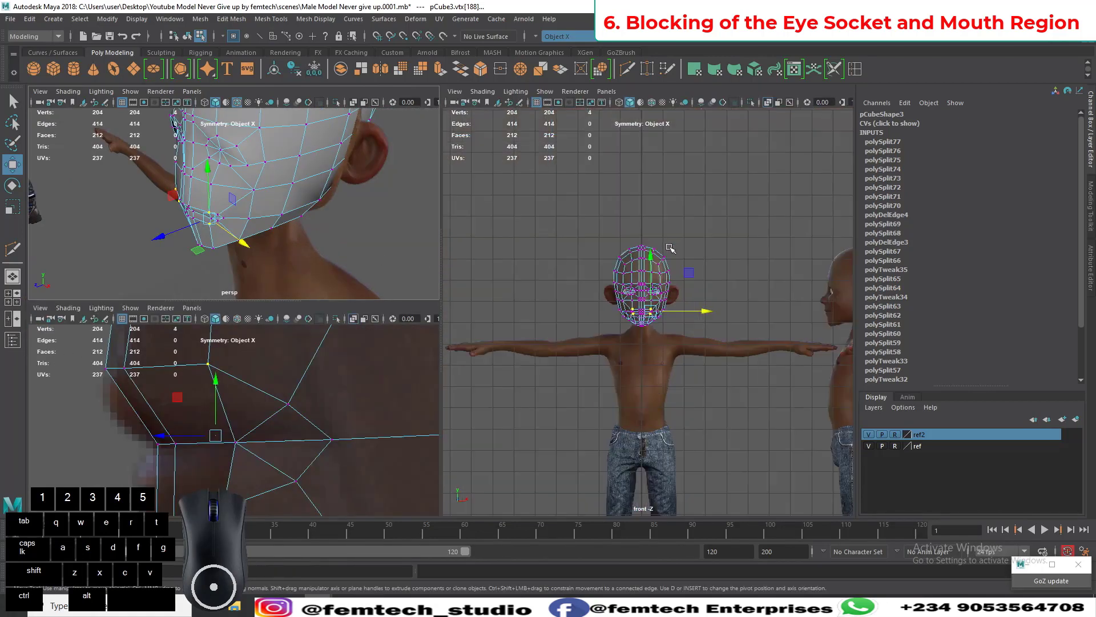
scroll(174, 222, up, 2)
mouse_move(142, 232)
alt+mouse_down()
mouse_move(165, 199)
mouse_move(148, 199)
mouse_move(154, 214)
alt+mouse_up()
drag(200, 301, 199, 266)
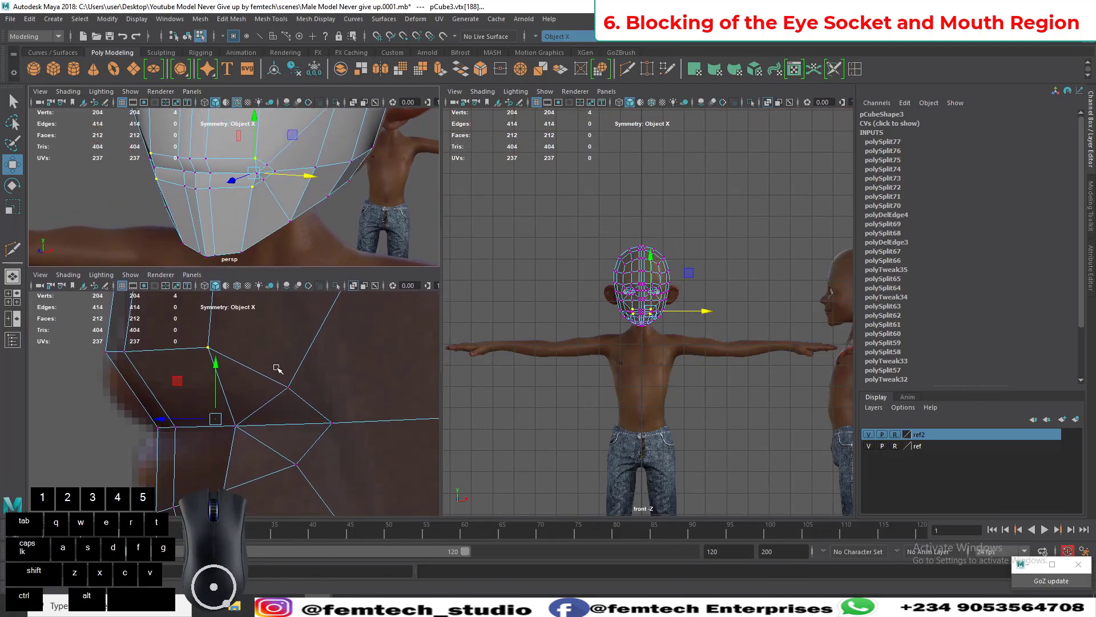
Step: Add the mirrored mouth-corner vertices to the selected outer lip vertices and move them all slightly forward in the side view
alt+drag(197, 208, 134, 205)
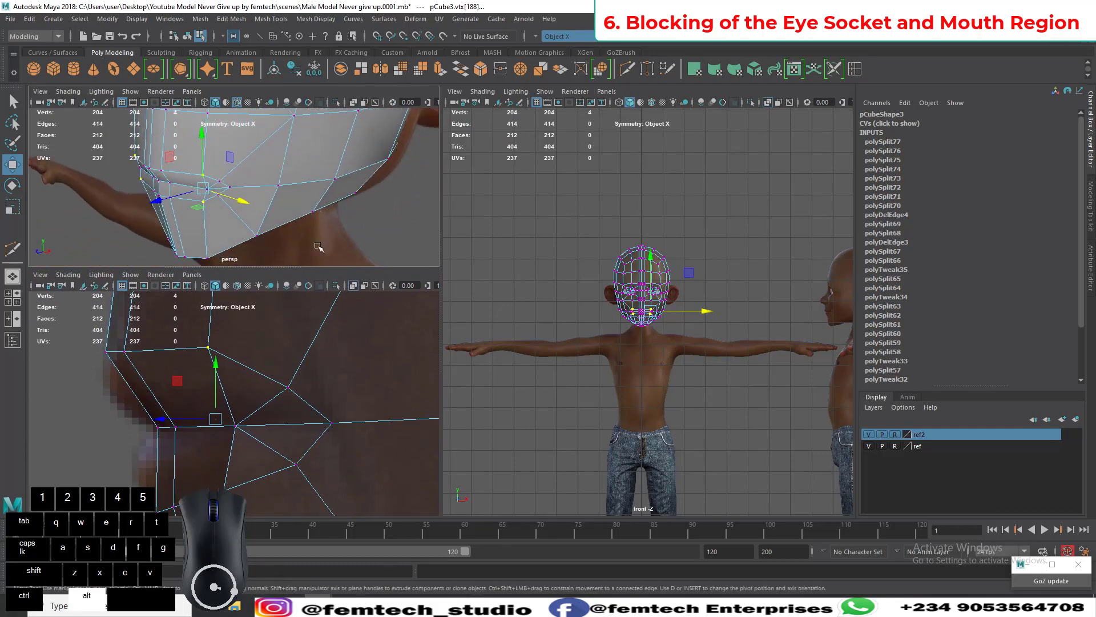
scroll(271, 459, up, 3)
shift+click(236, 435)
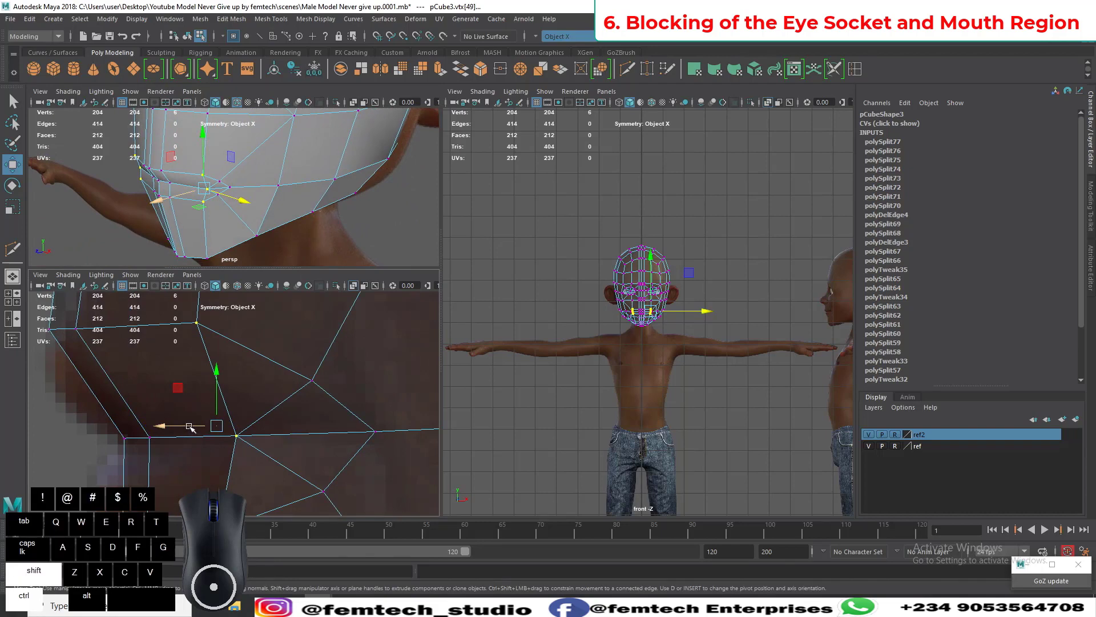
shift+drag(191, 428, 164, 427)
Step: Shift the selected lip and mouth-corner vertices in the horizontal plane in the perspective view and nudge them forward in the side view
alt+drag(161, 221, 228, 222)
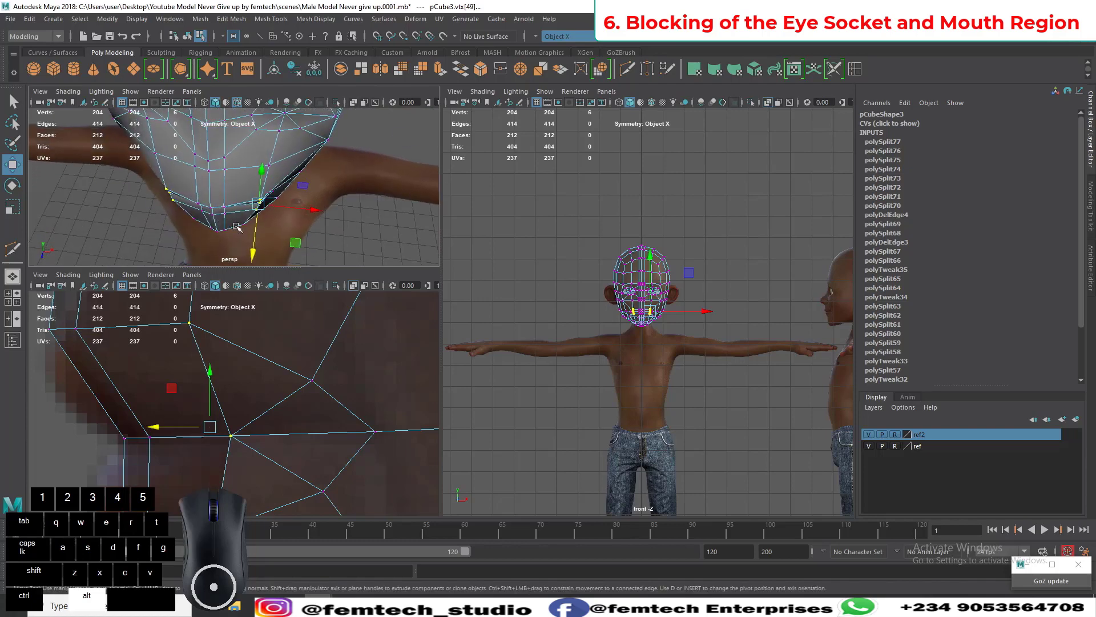
drag(297, 244, 114, 176)
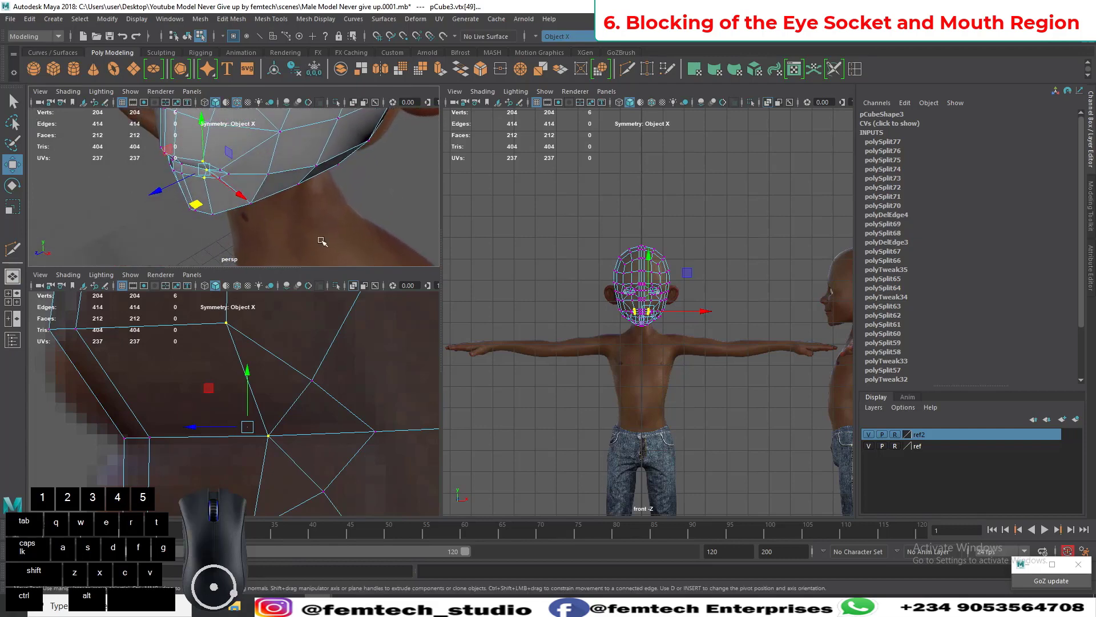
scroll(342, 421, down, 3)
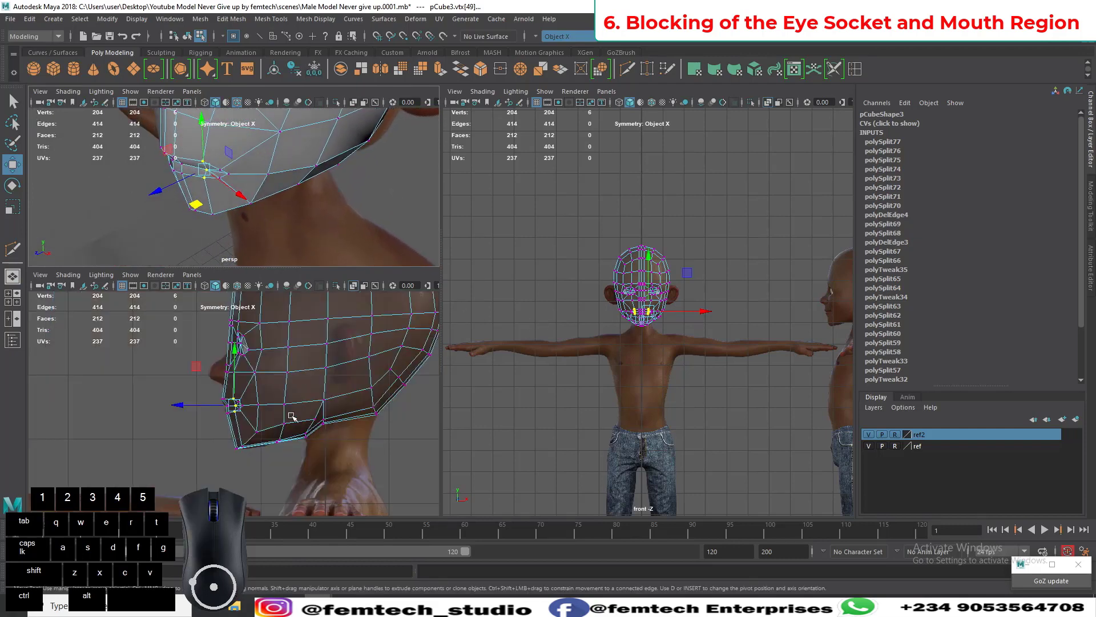
scroll(291, 415, up, 5)
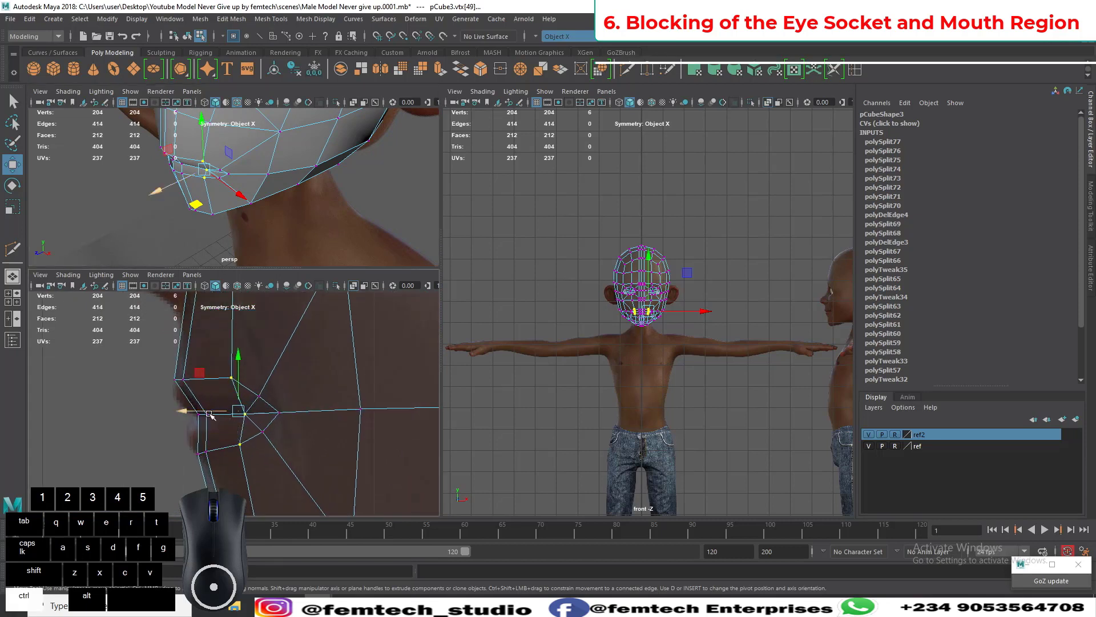
ctrl+shift+drag(211, 417, 177, 412)
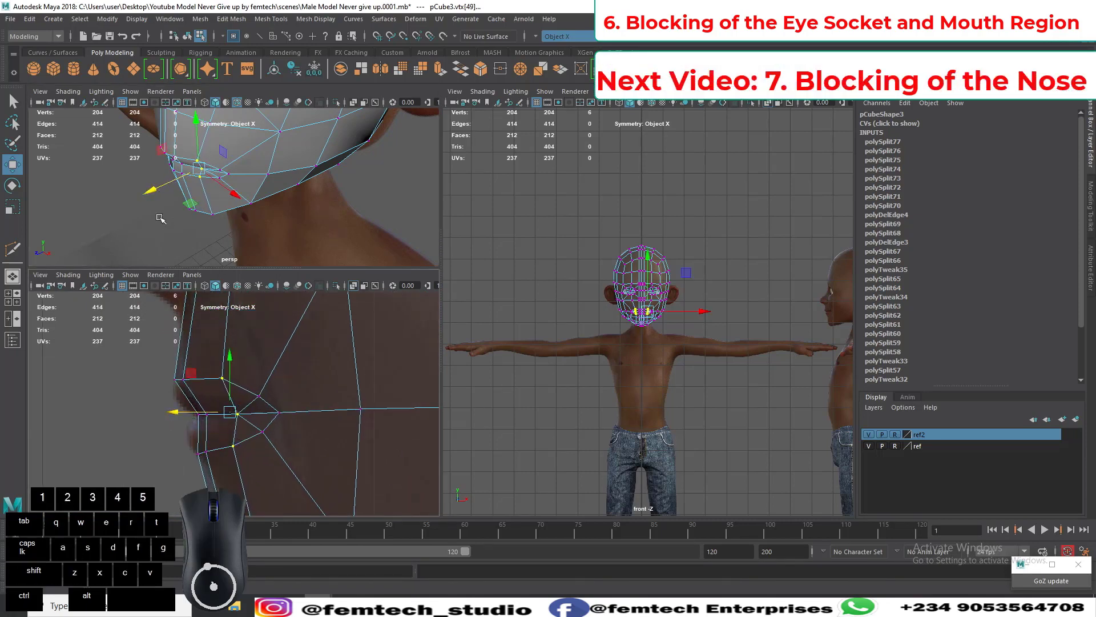
Step: Save the scene and move only the mirrored mouth-corner vertices slightly forward in the side view
alt+drag(161, 219, 198, 220)
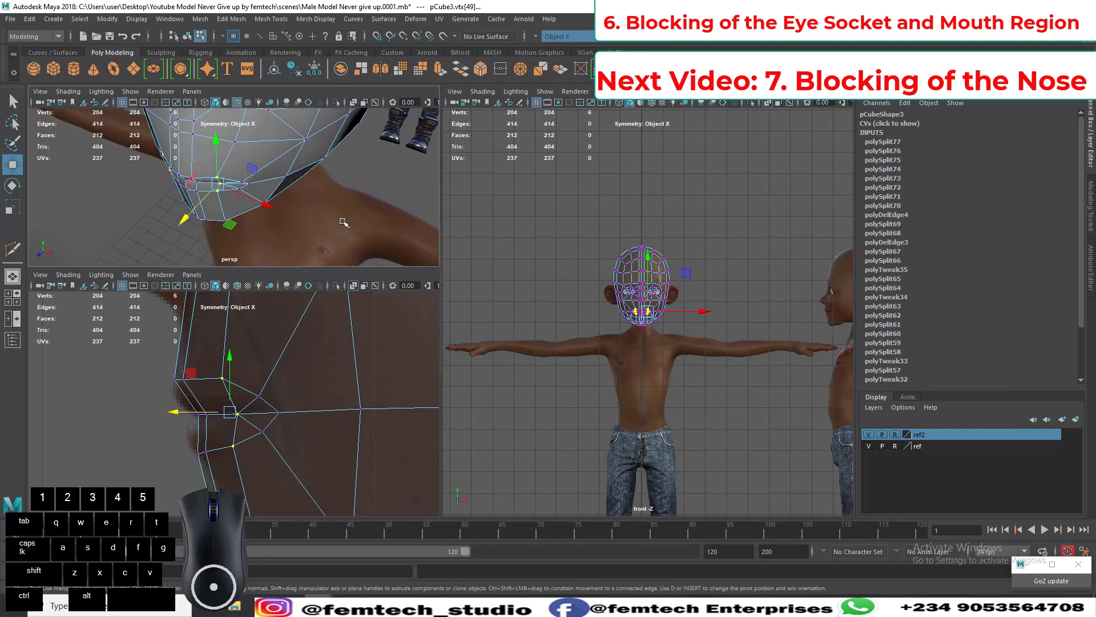
key(ctrl+s)
scroll(273, 437, up, 4)
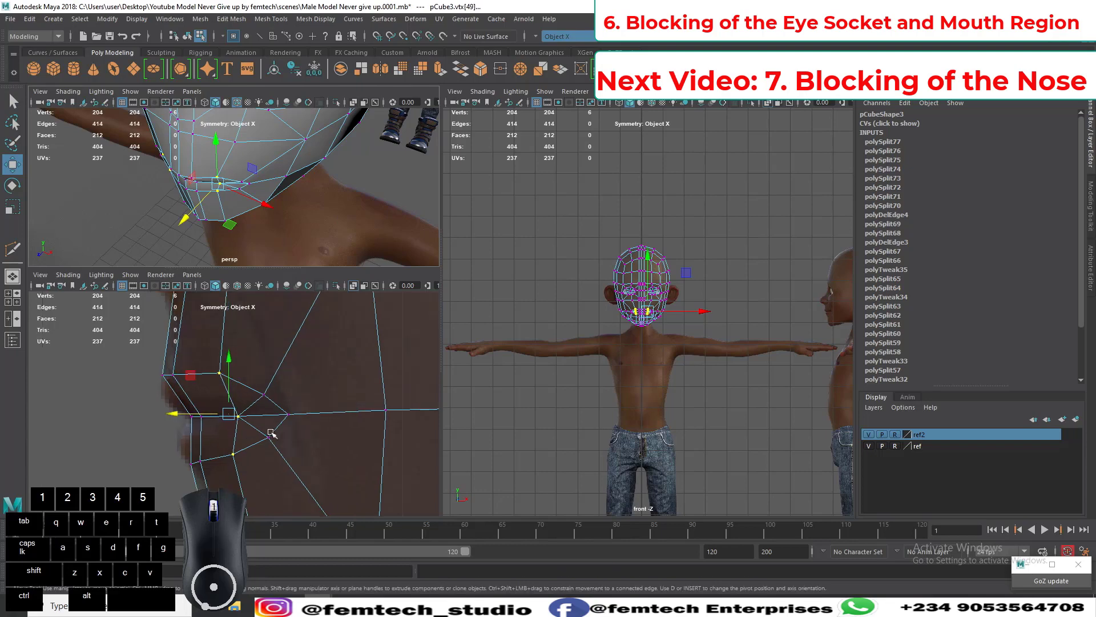
alt+middle_drag(263, 415, 267, 403)
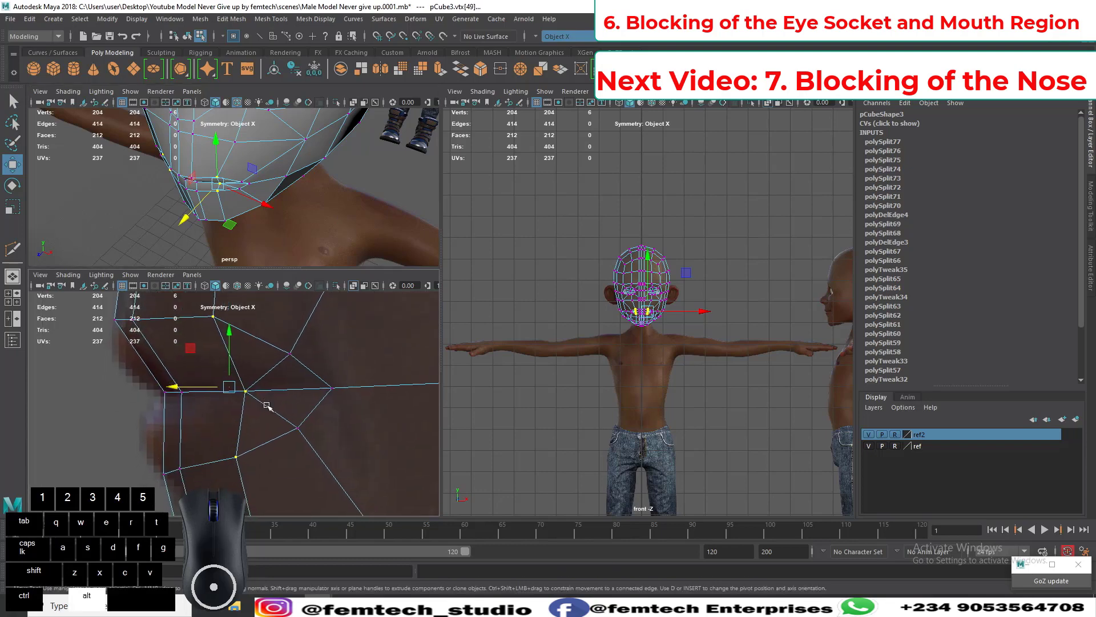
click(245, 392)
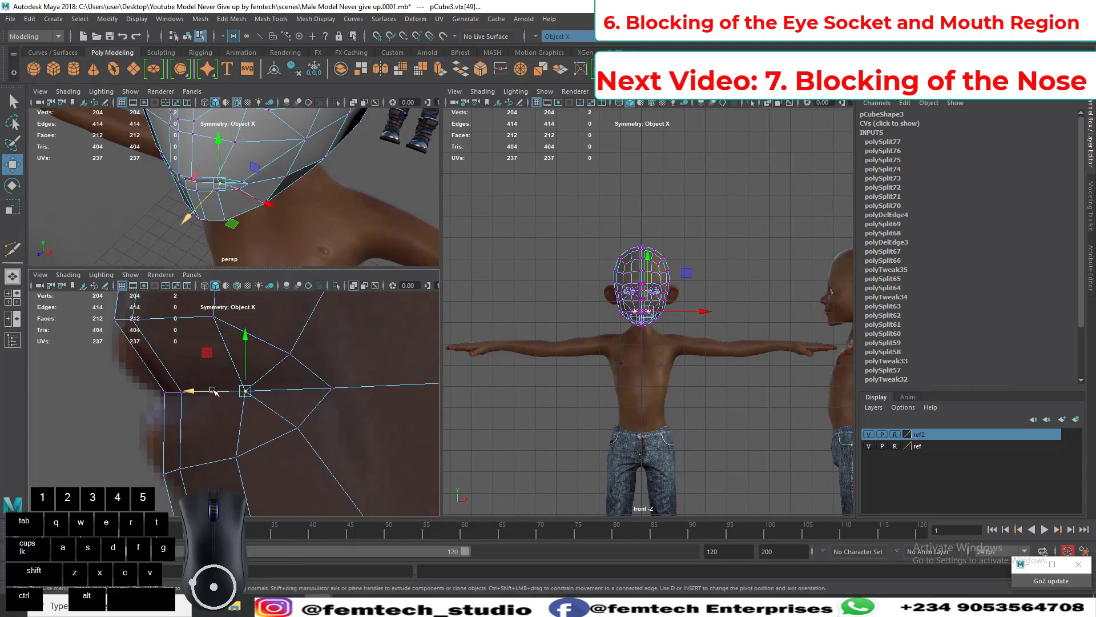
drag(212, 393, 198, 393)
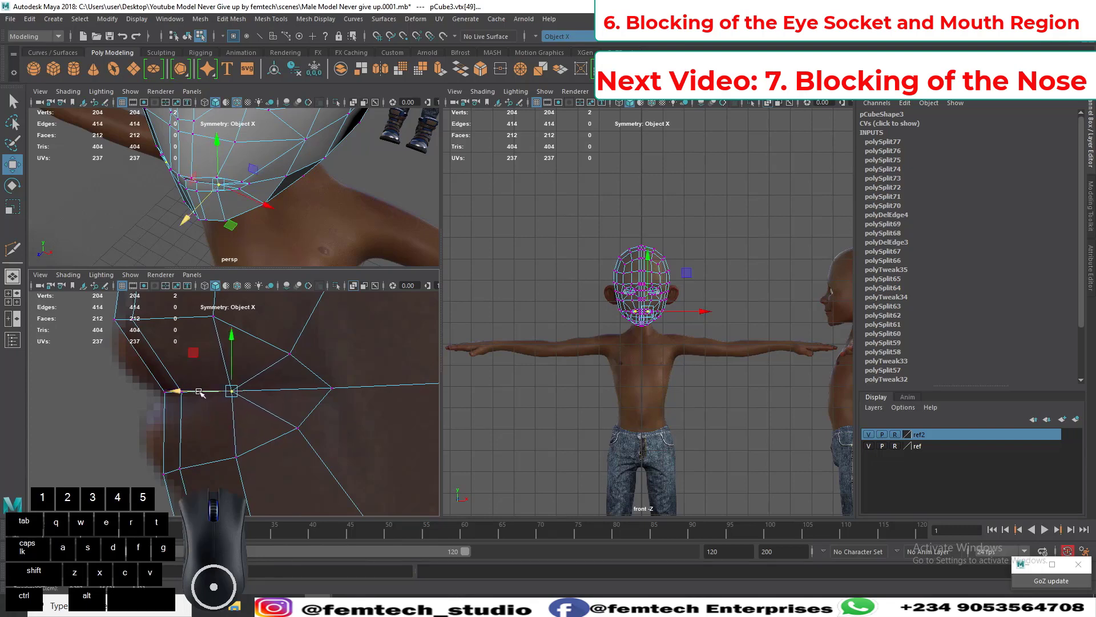
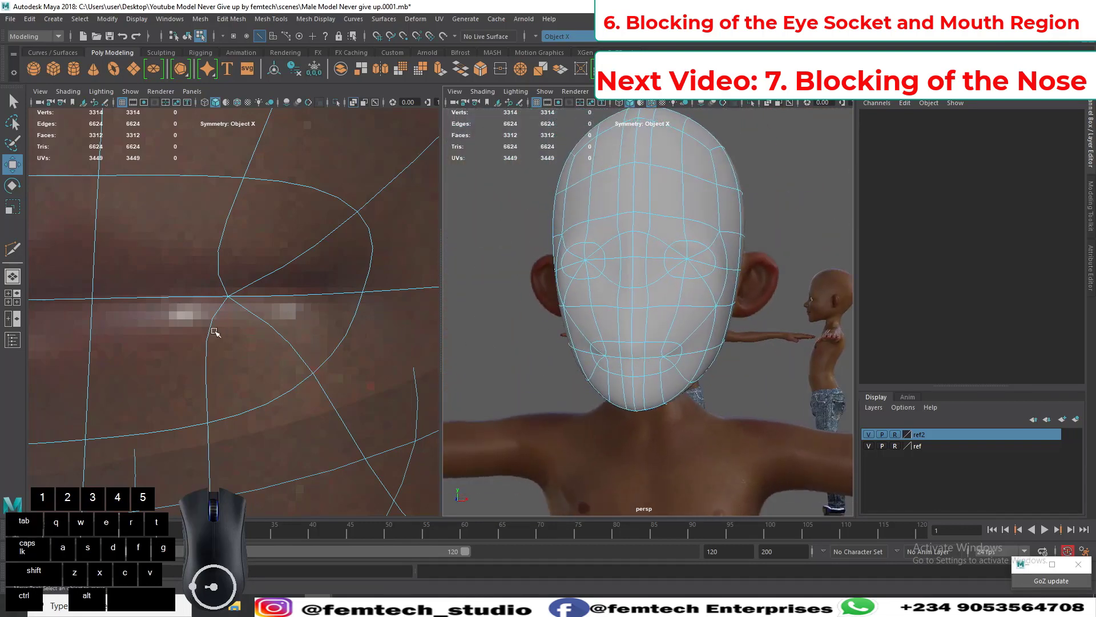
Step: Check the smoothed head mesh against the reference face in the front view and save the scene
scroll(199, 314, down, 15)
scroll(201, 304, up, 6)
scroll(202, 299, up, 6)
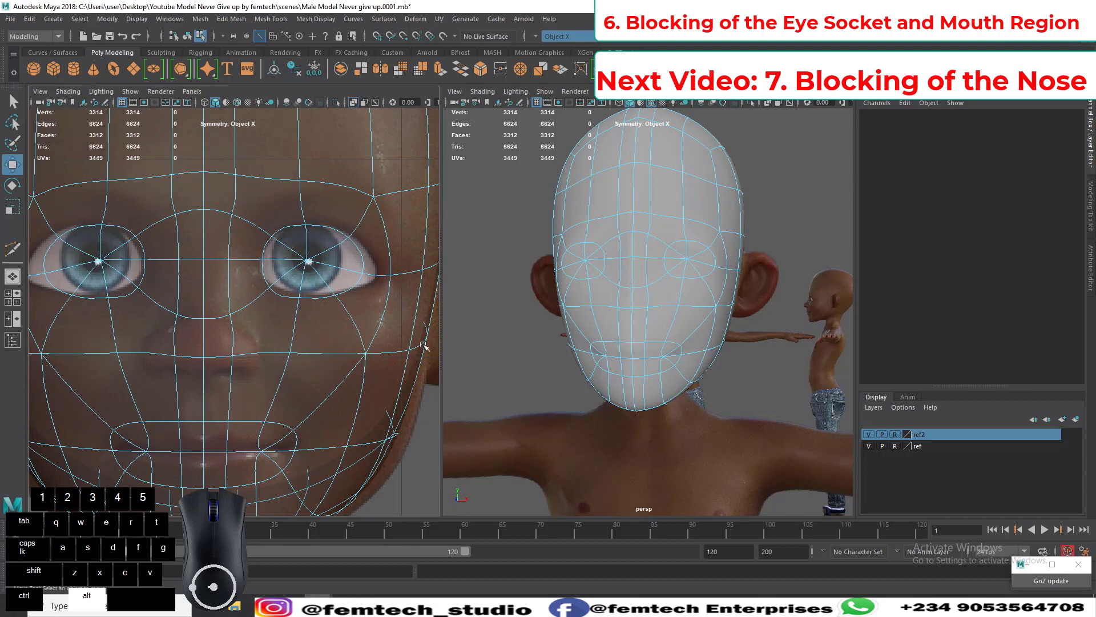
key(ctrl+s)
Step: Replace the perspective pane with the side view and toggle X-ray shading there to check the head profile
key(space)
drag(602, 341, 609, 342)
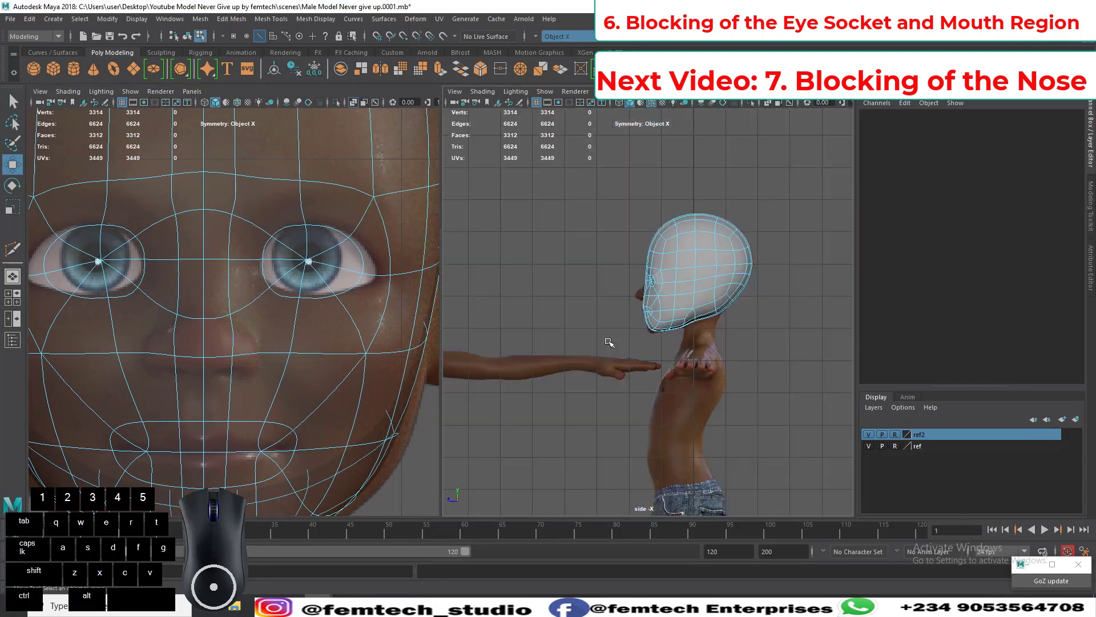
scroll(597, 310, up, 2)
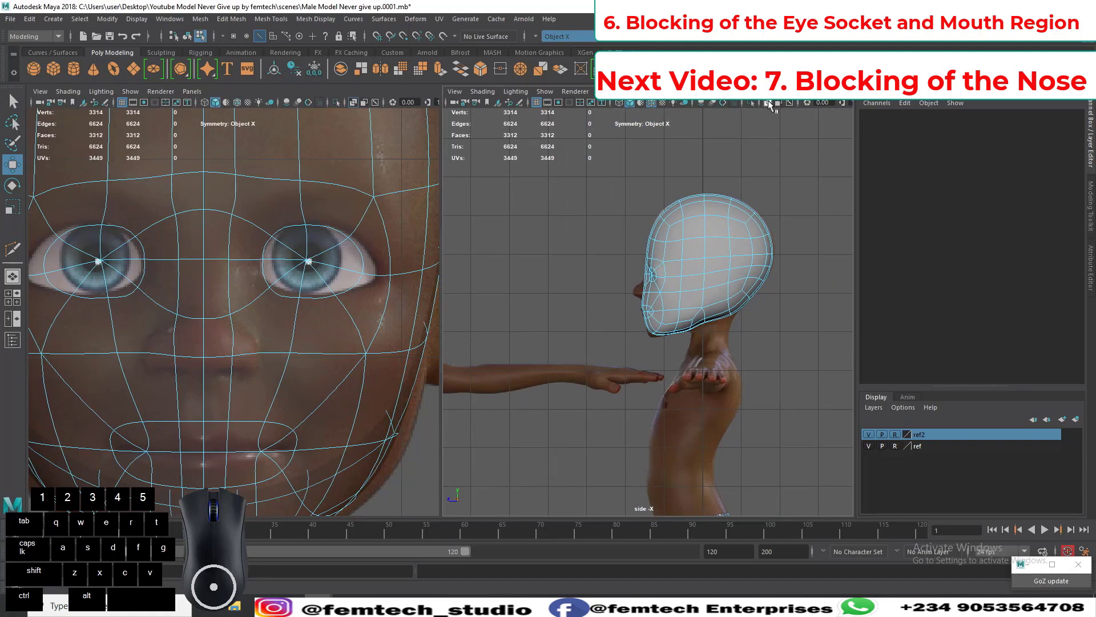
click(769, 103)
scroll(708, 286, up, 3)
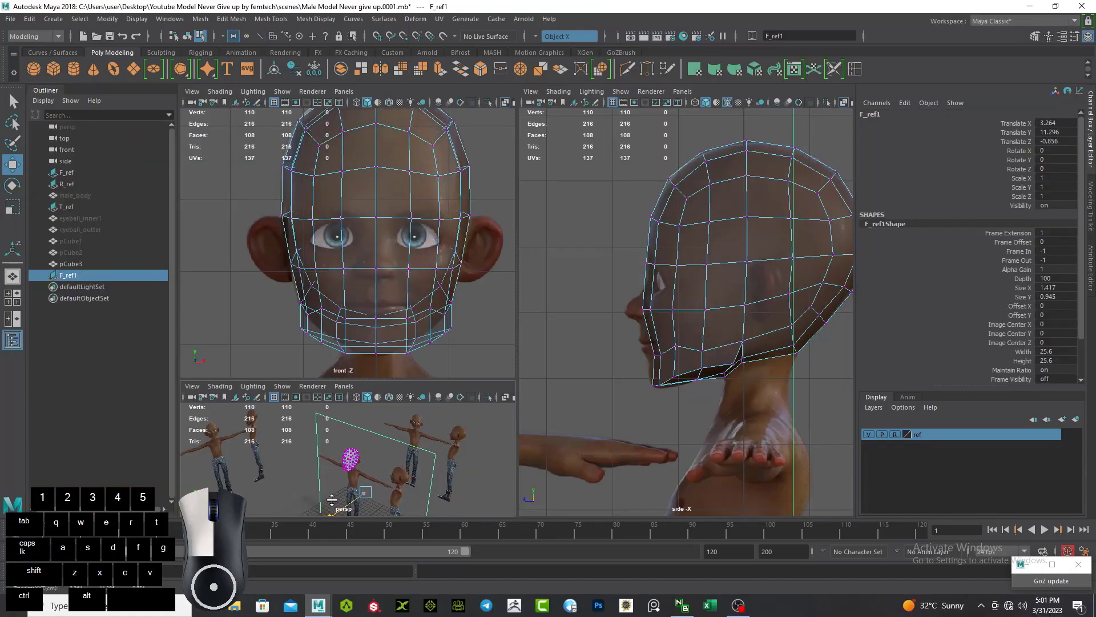
Step: Move the F_ref1 image plane along Z to -0.292 and create a new display layer
drag(331, 500, 346, 481)
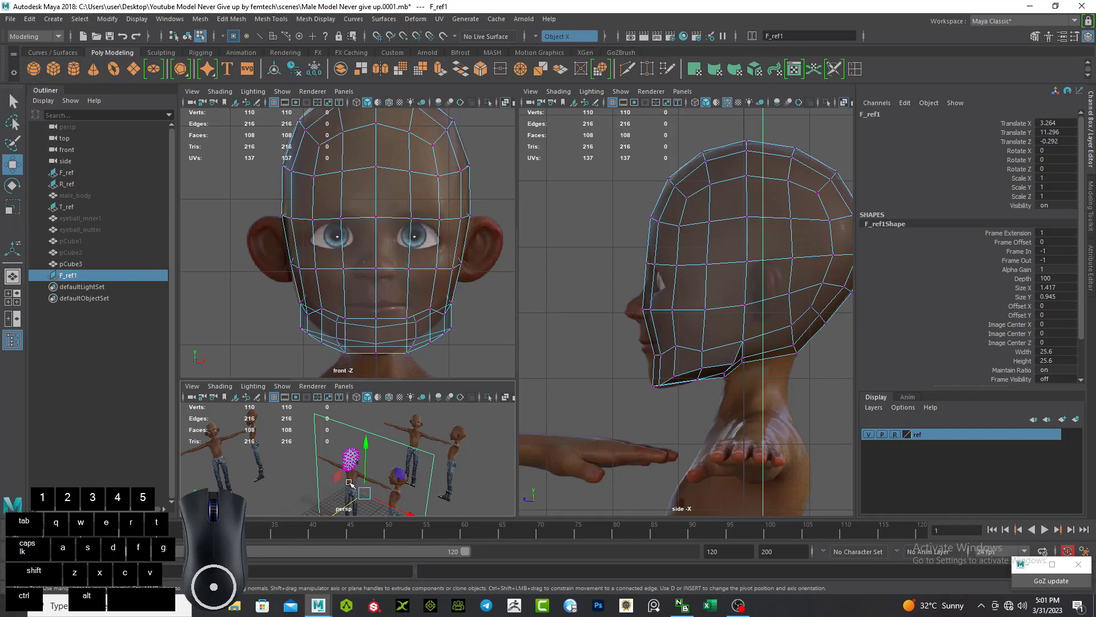
click(1061, 421)
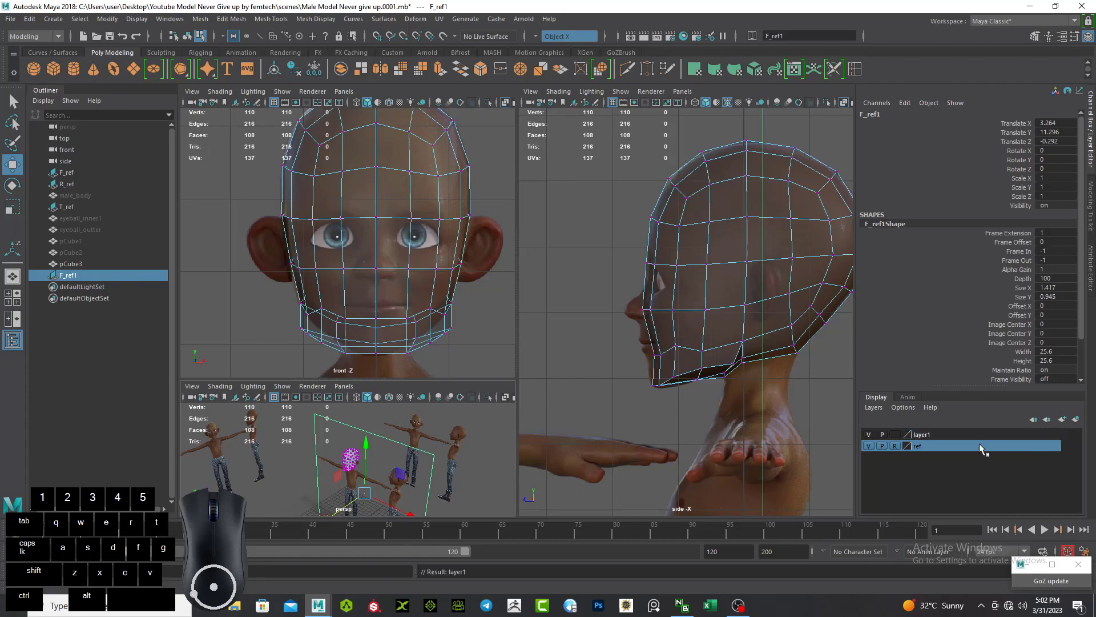
click(927, 435)
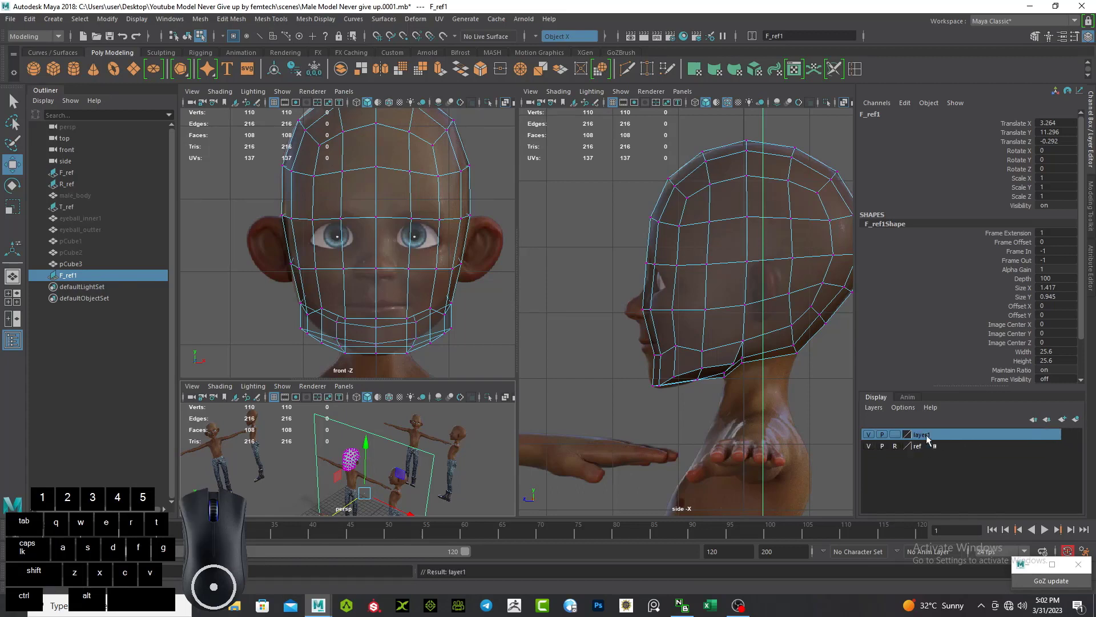
Step: Rename the new display layer as ref2
double_click(926, 436)
double_click(424, 225)
text(r)
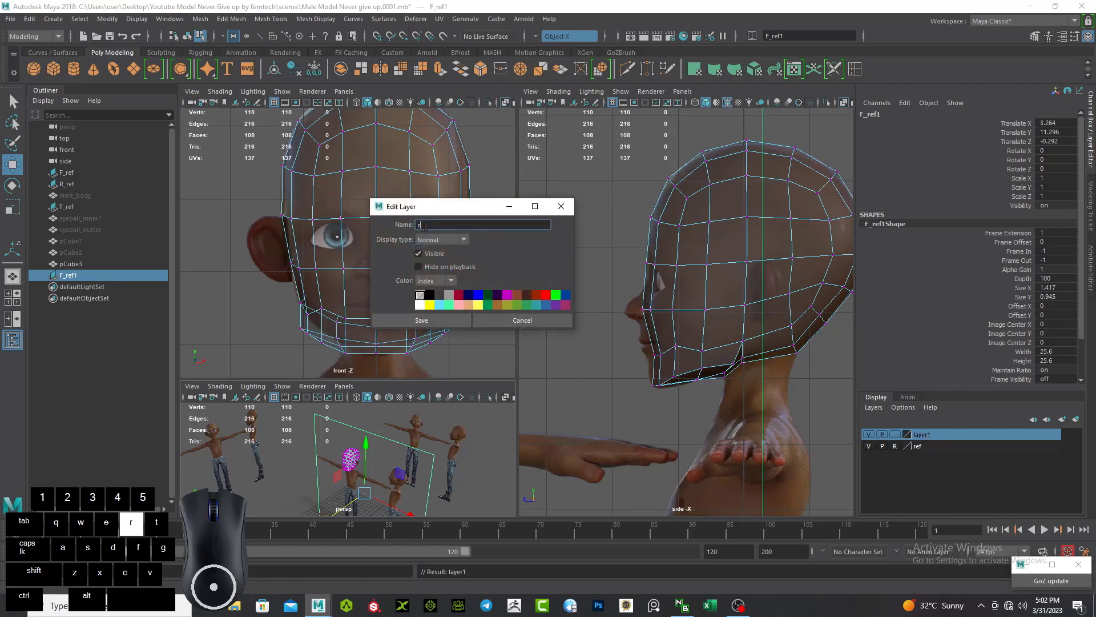
text(ef2)
click(459, 320)
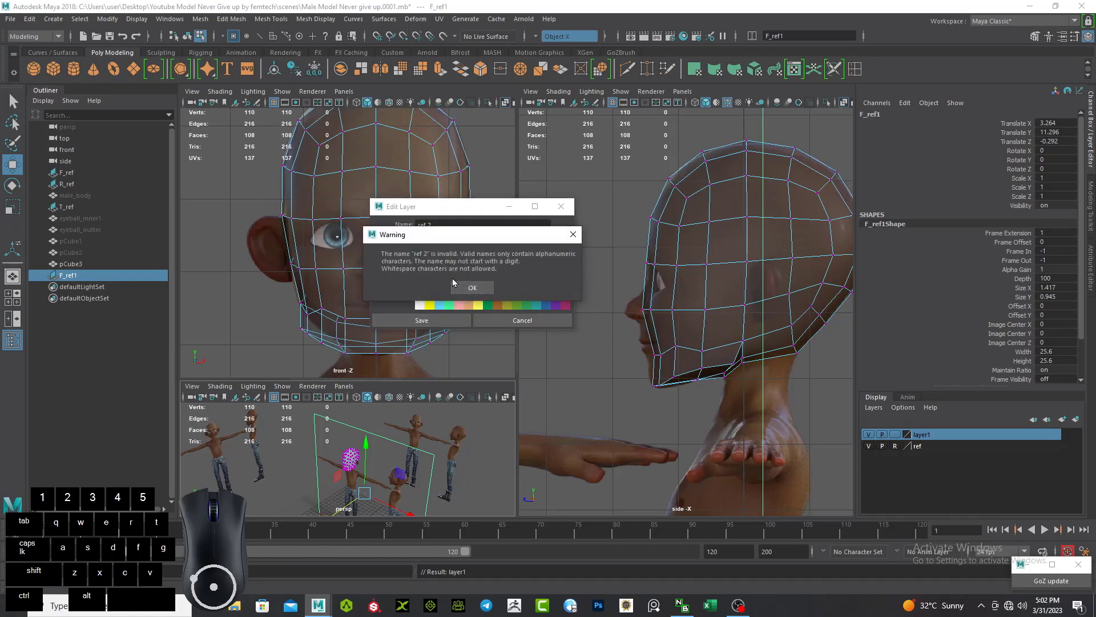
click(464, 289)
click(440, 224)
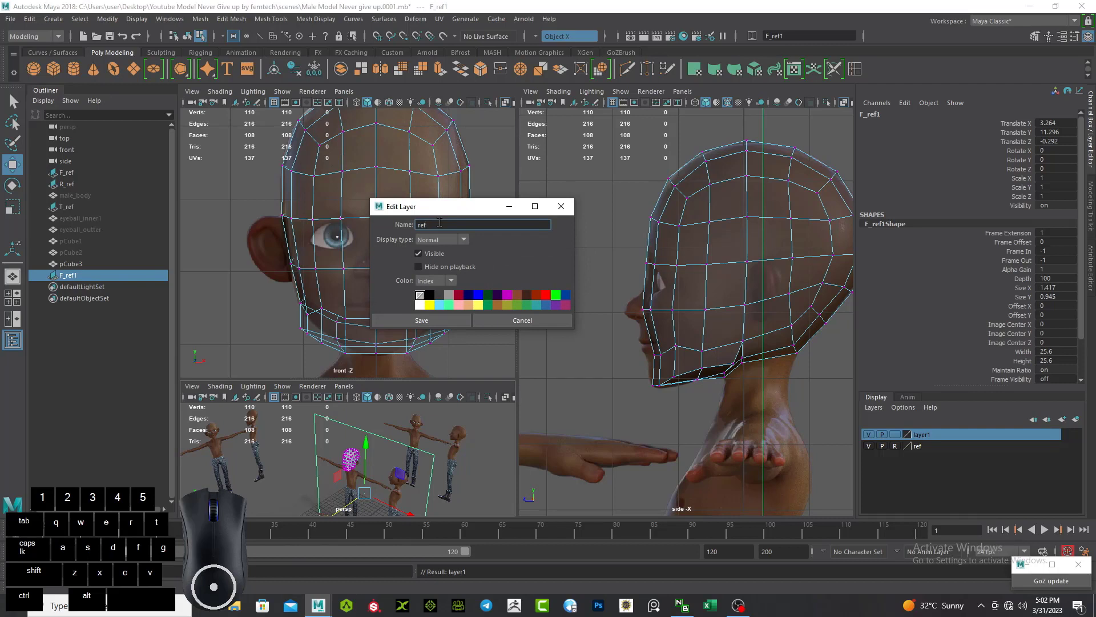
click(433, 318)
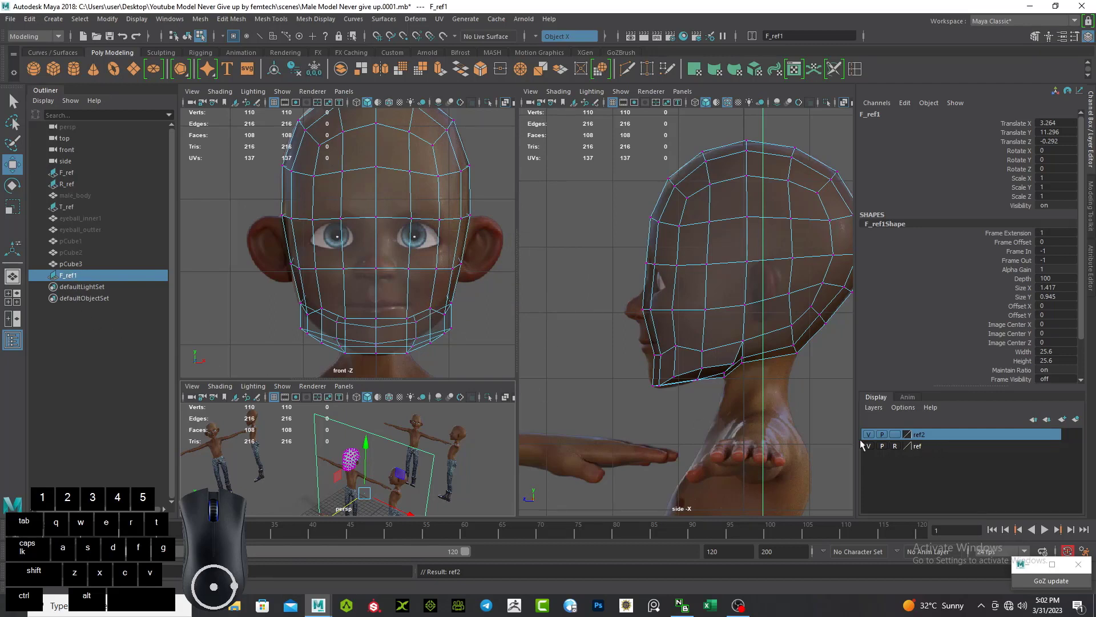
Step: Add the selected F_ref1 image plane to the ref2 layer and set the layer's display type to Reference
right_click(938, 438)
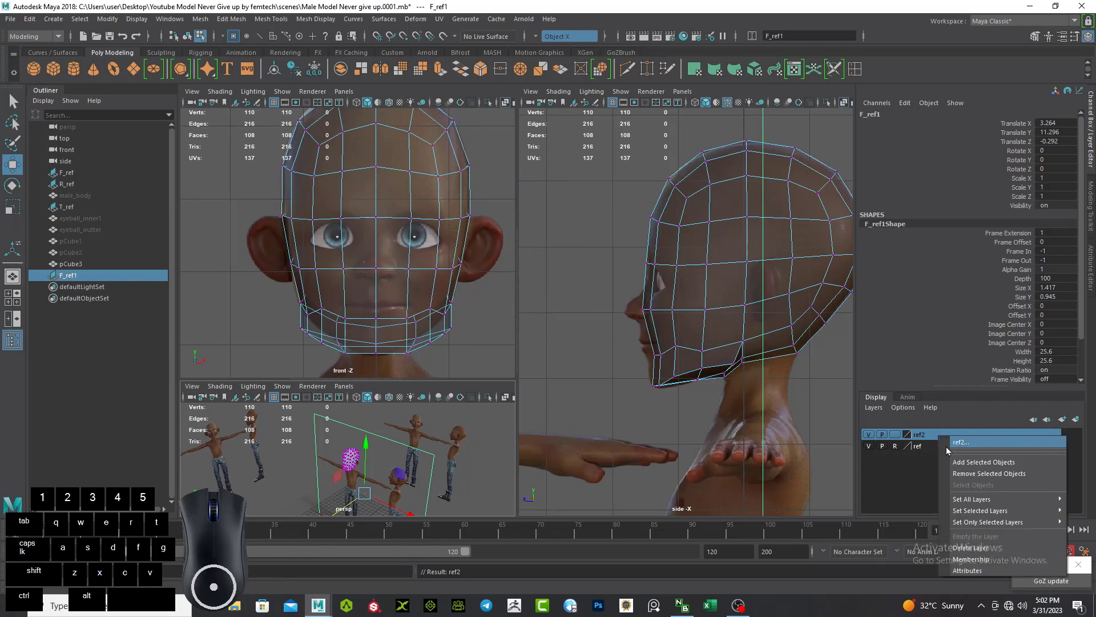
click(952, 462)
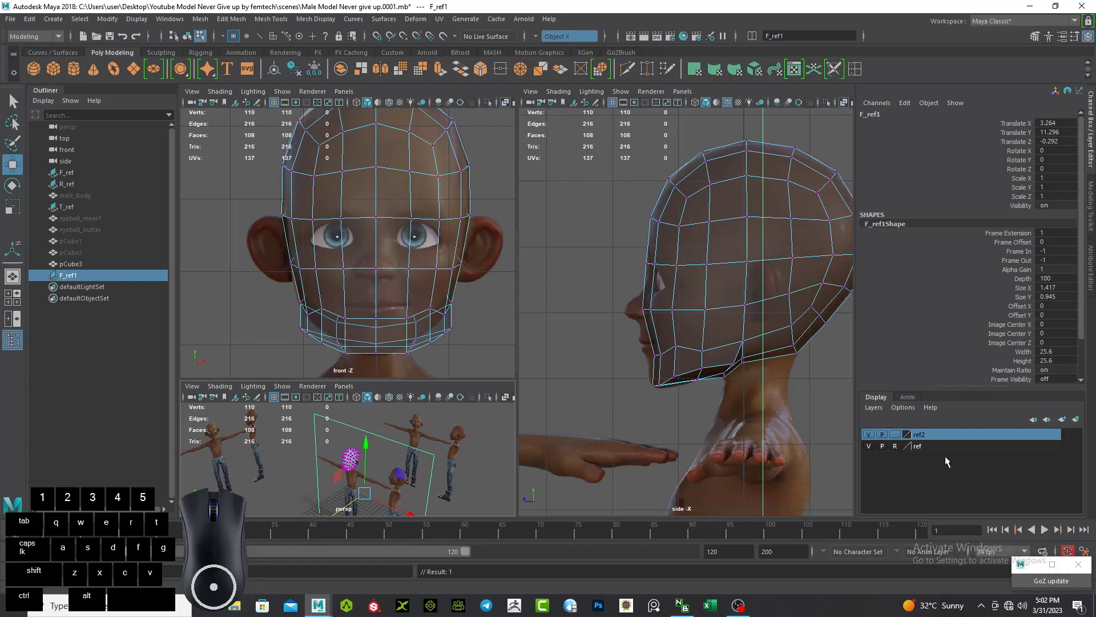
click(896, 434)
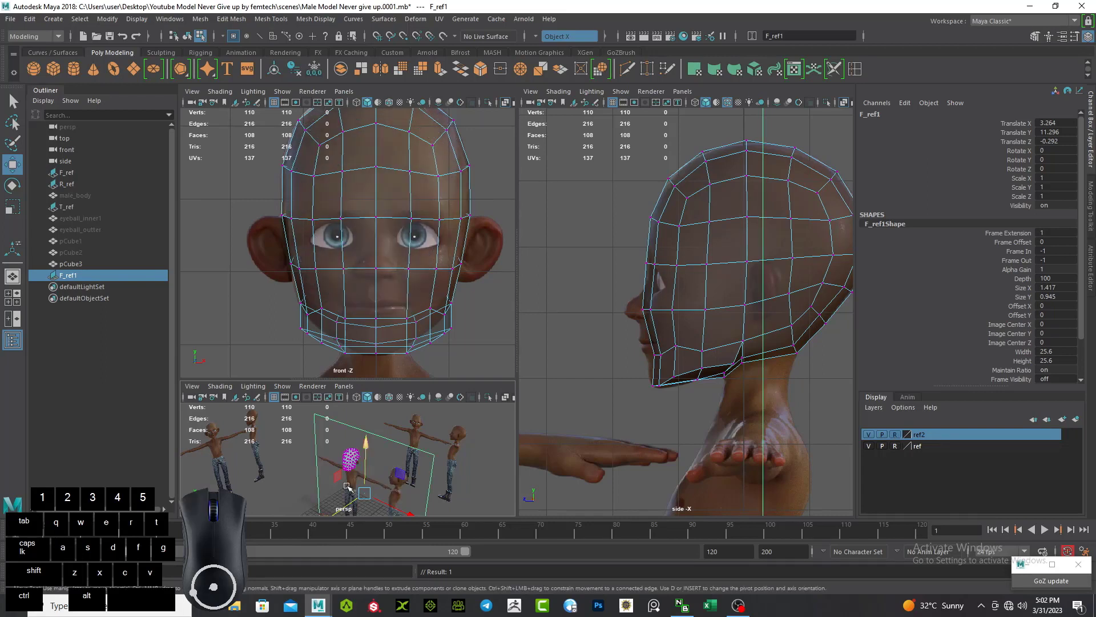
Step: Hide the Outliner and arrange the front and side views side by side, framed on the lower face
scroll(275, 351, up, 2)
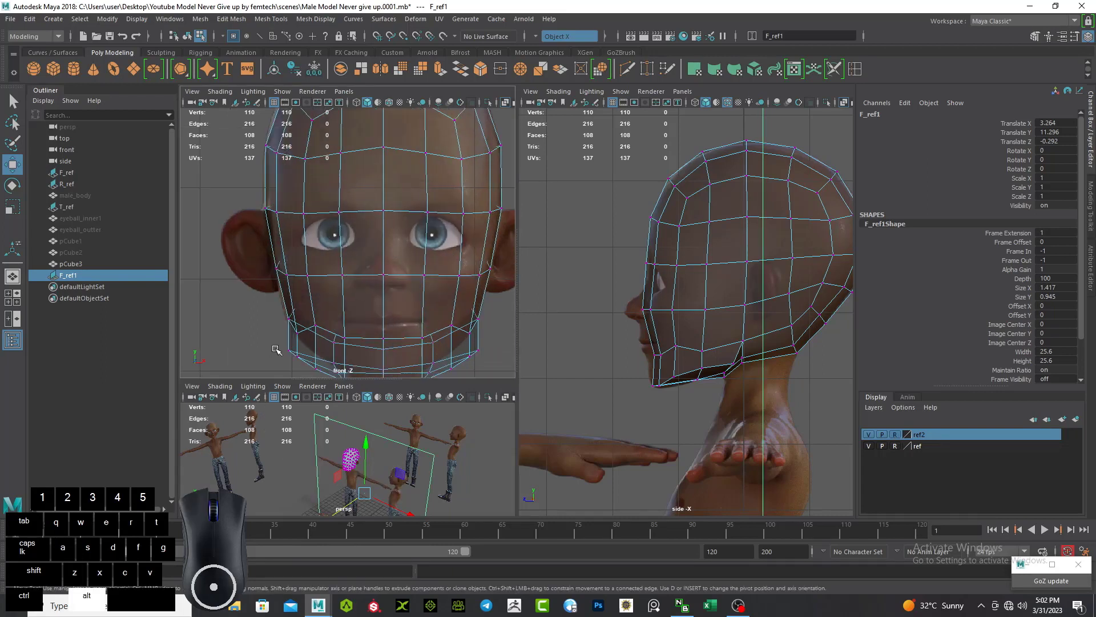
scroll(234, 277, up, 2)
click(12, 340)
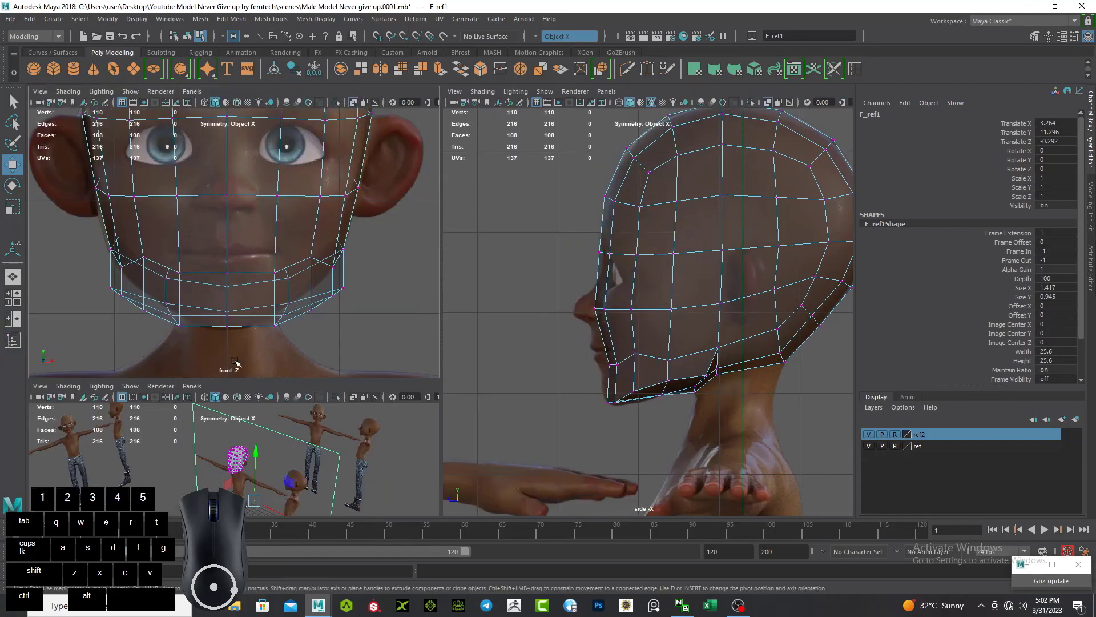
alt+middle_drag(242, 356, 276, 358)
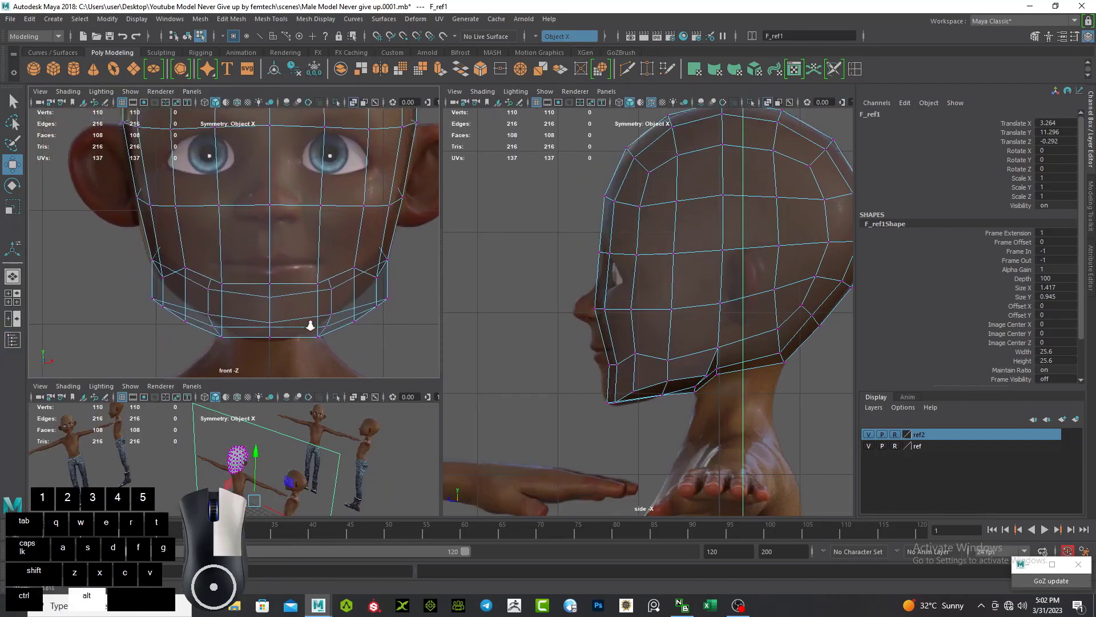
scroll(310, 336, up, 1)
click(13, 318)
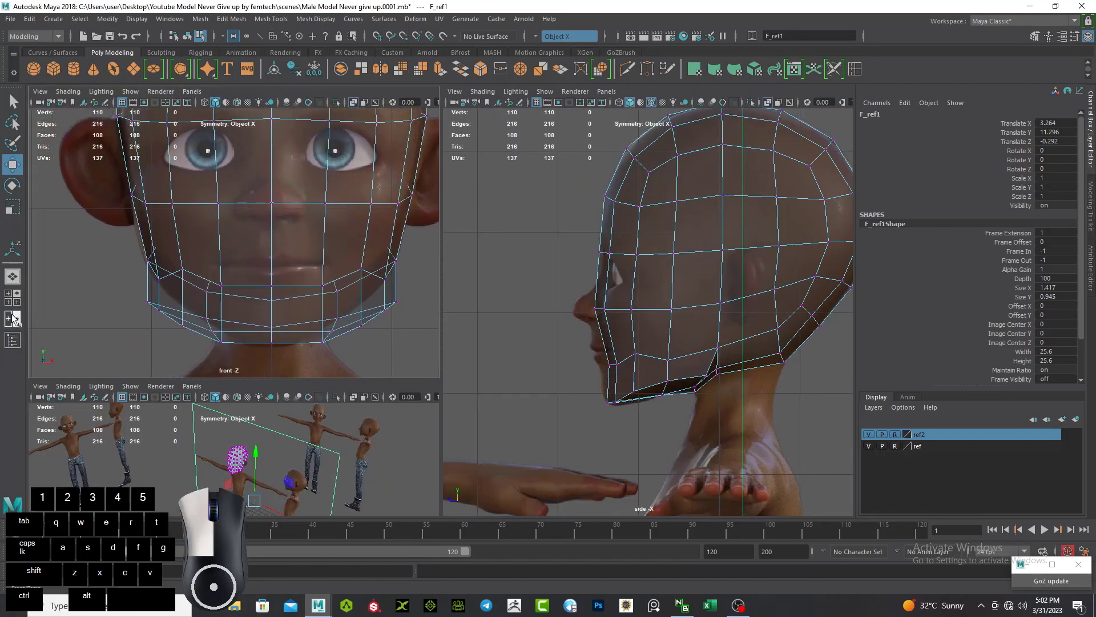
scroll(271, 392, down, 6)
key(space)
drag(565, 396, 617, 397)
scroll(223, 364, up, 10)
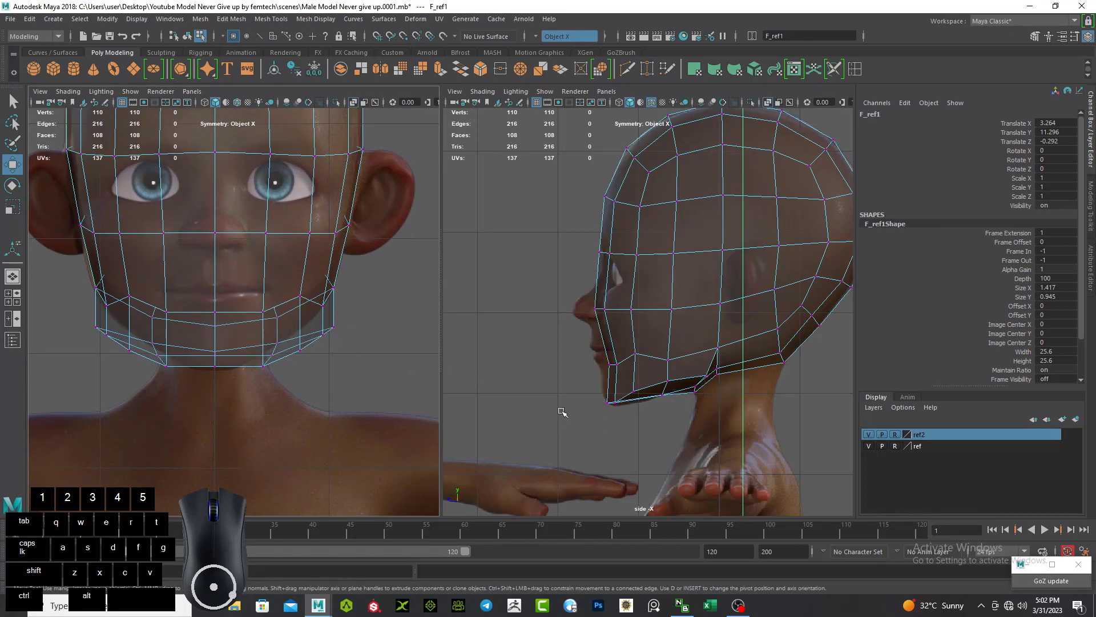
scroll(561, 411, up, 10)
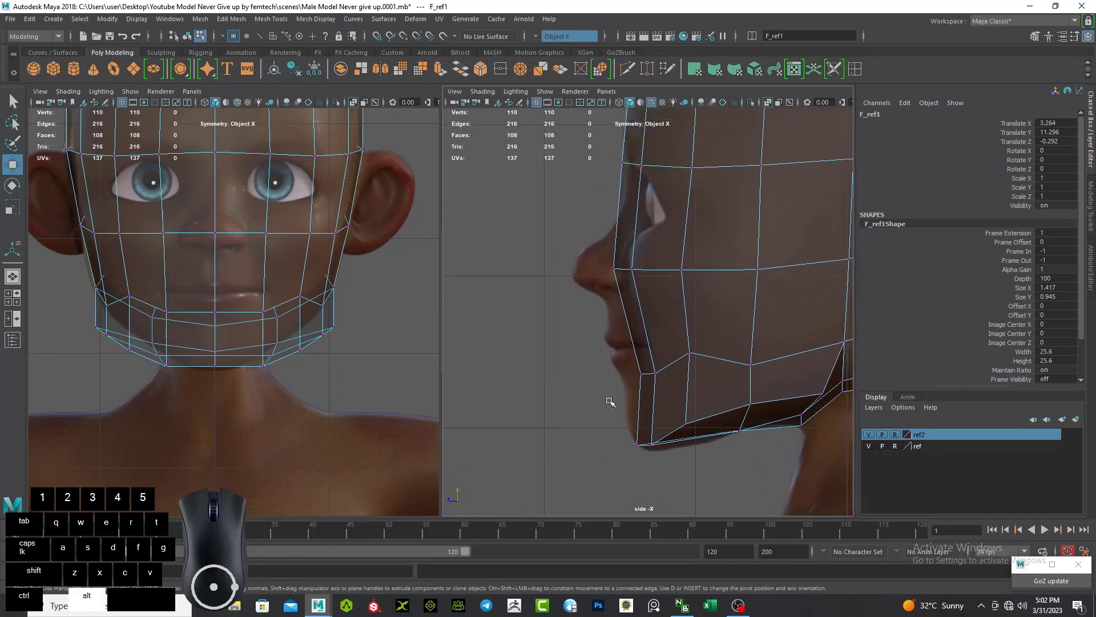
Step: Raise the head mesh's front vertices to mouth level and pull them forward toward the reference lip profile in the side view
right_drag(656, 370, 619, 278)
mouse_move(613, 341)
mouse_down()
mouse_move(672, 385)
mouse_move(646, 338)
mouse_move(627, 349)
mouse_up()
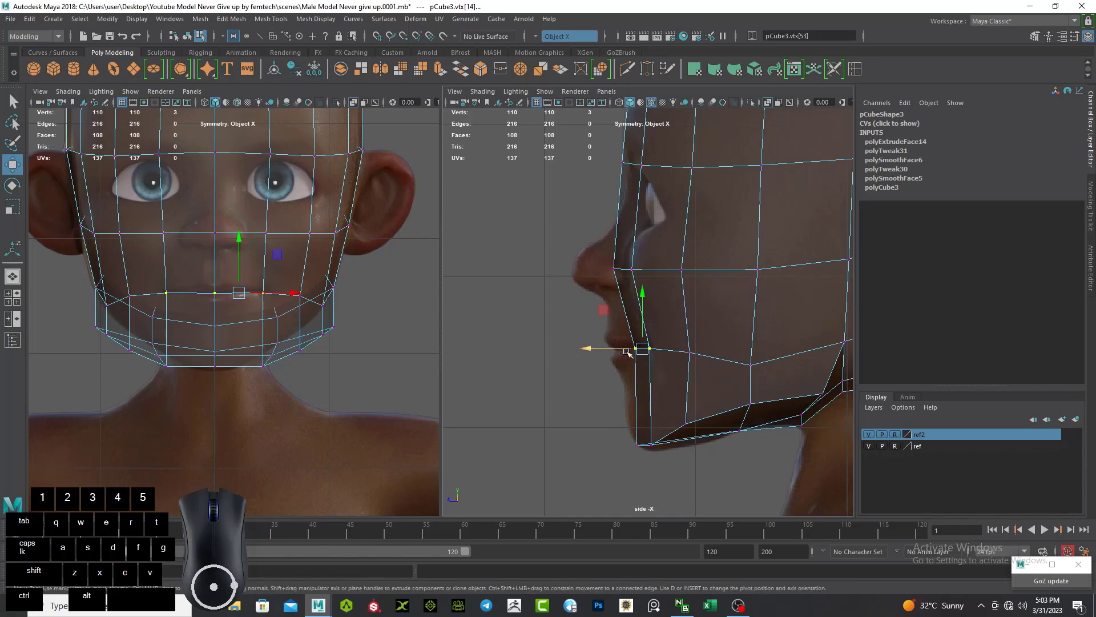
drag(626, 350, 616, 351)
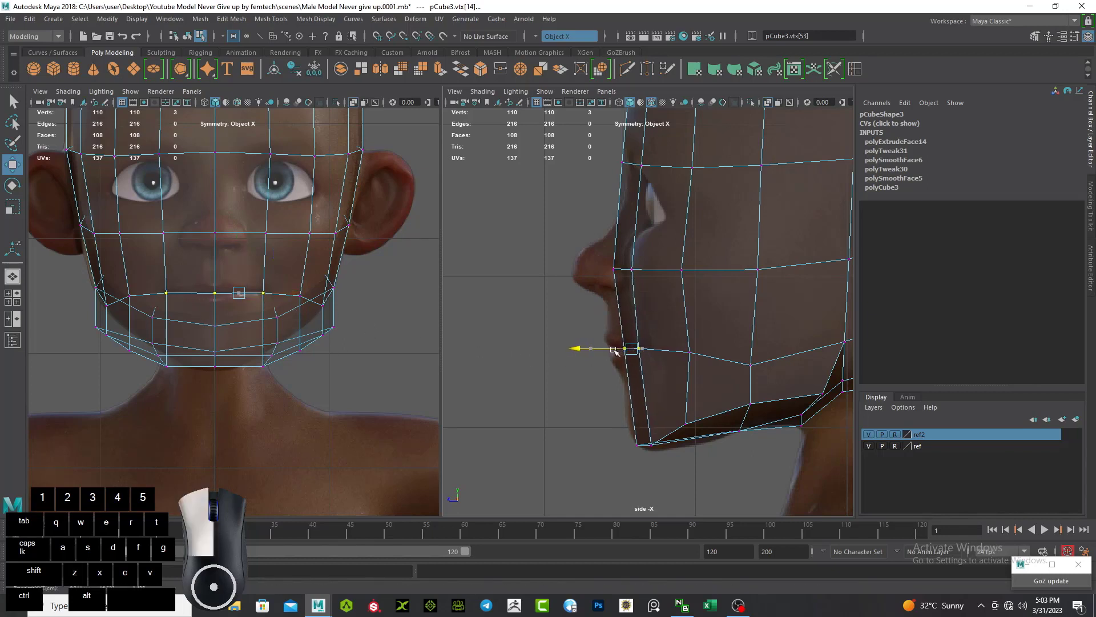
alt+middle_drag(644, 436, 601, 389)
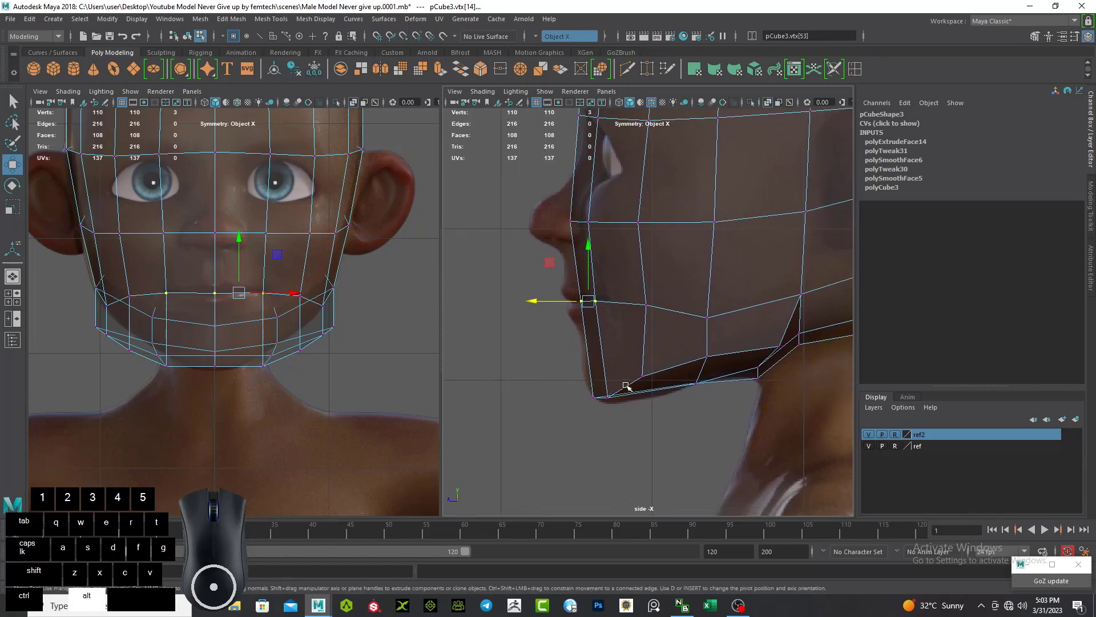
Step: Raise the remaining vertices of the mouth-level row along the cheek back to the jaw corner in the side view
drag(631, 292, 728, 336)
drag(677, 289, 678, 282)
drag(724, 325, 709, 284)
alt+middle_drag(801, 307, 758, 321)
drag(765, 324, 753, 290)
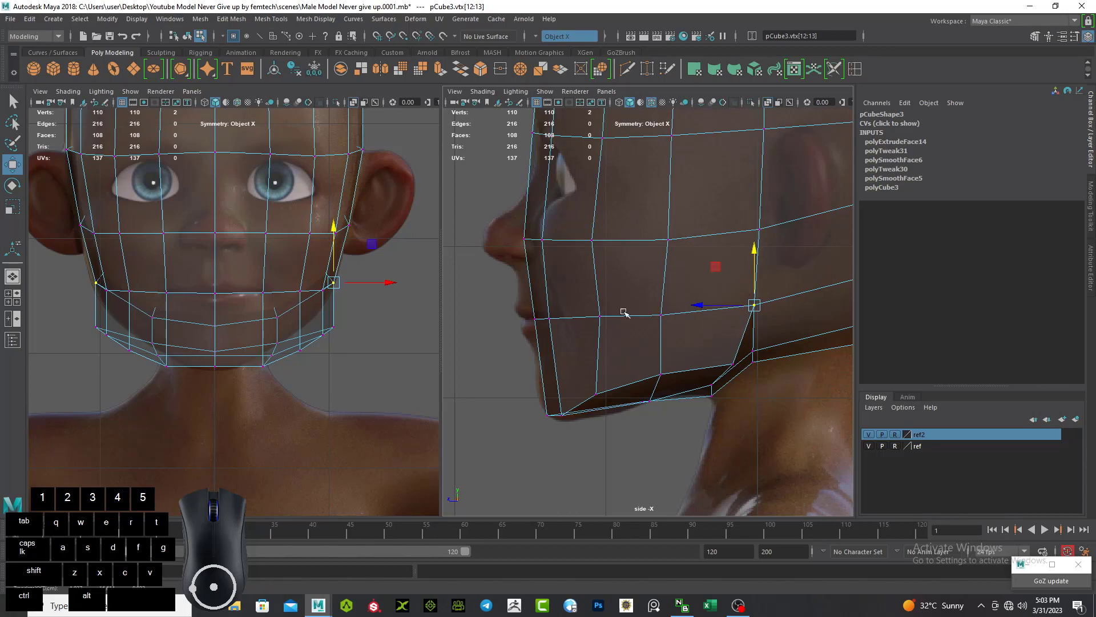
Step: Select the vertices on both sides of the chin's underside in the front view
click(359, 282)
scroll(345, 352, up, 1)
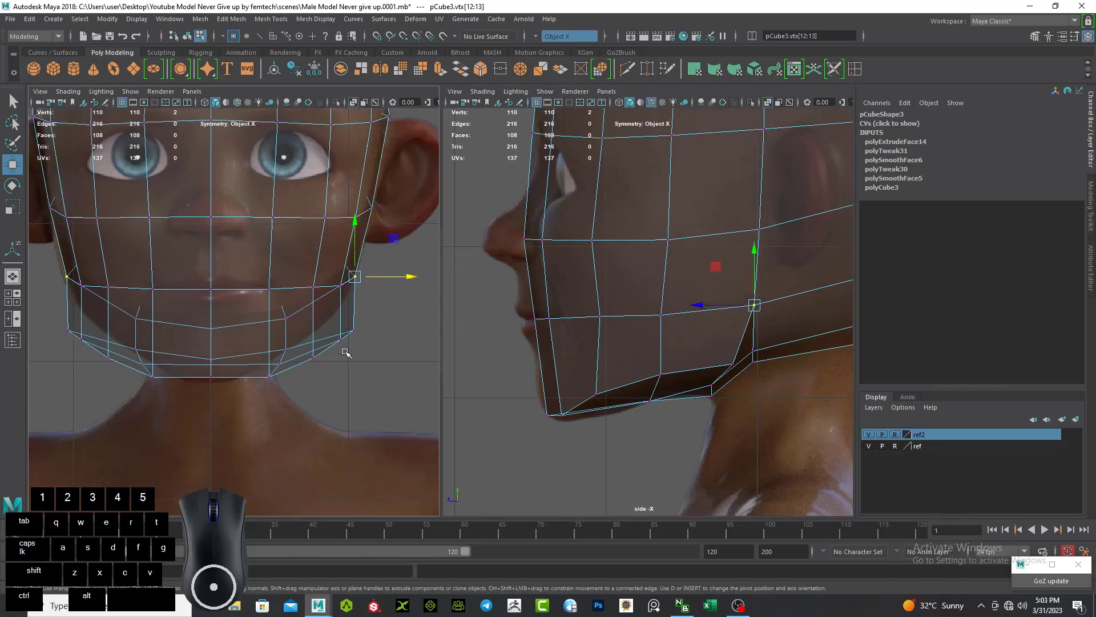
drag(398, 377, 315, 345)
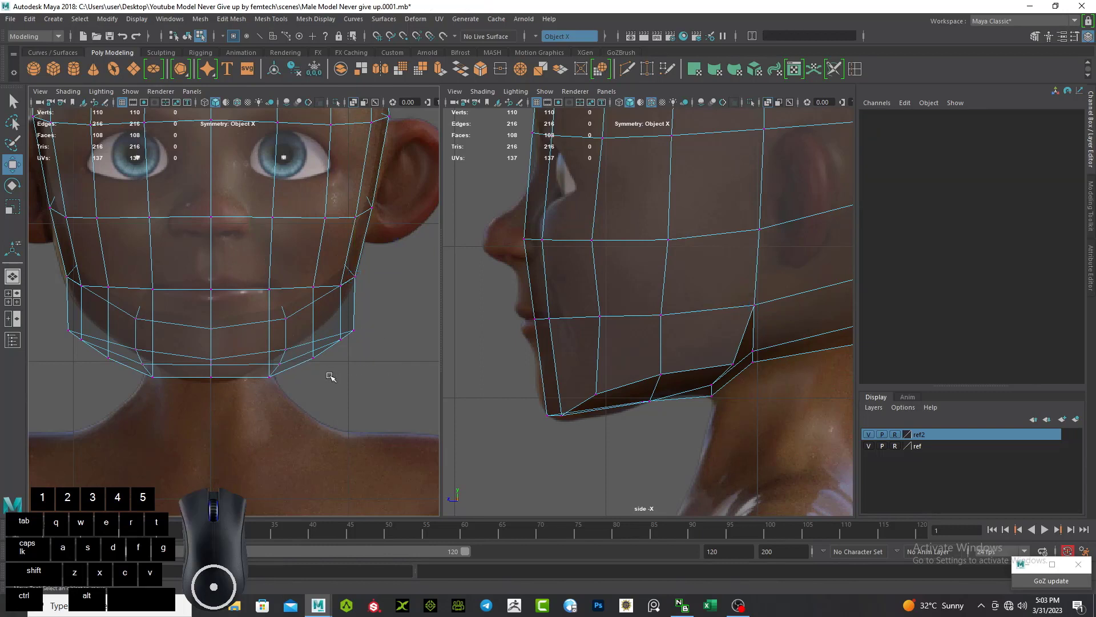
drag(287, 400, 259, 342)
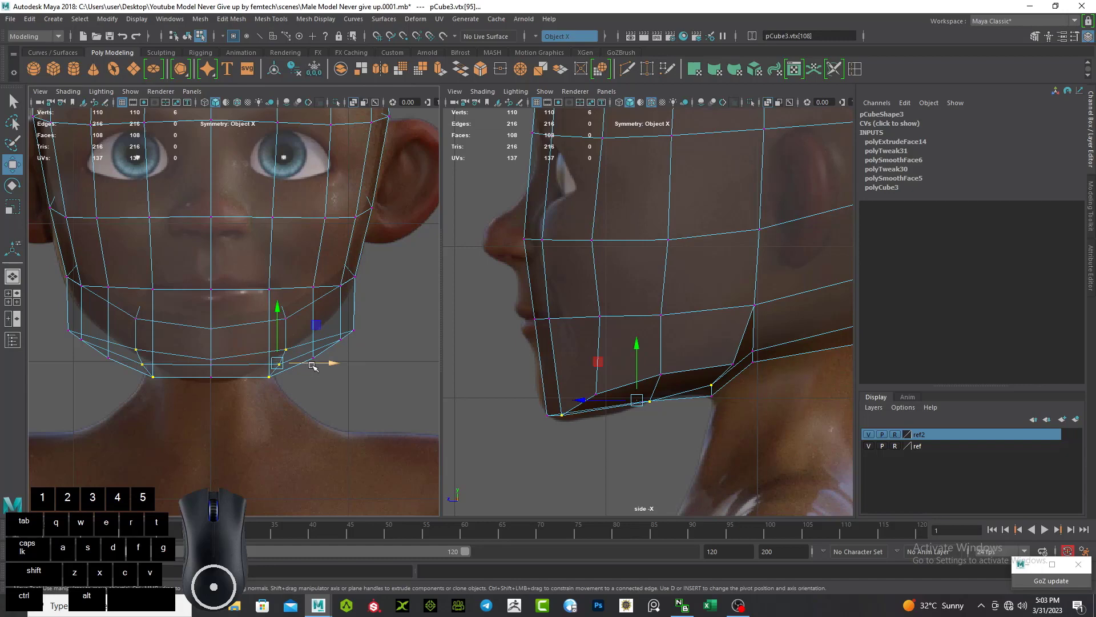
Step: Switch to the Three Panes Split Left layout with the front and side views stacked beside the perspective view
click(11, 303)
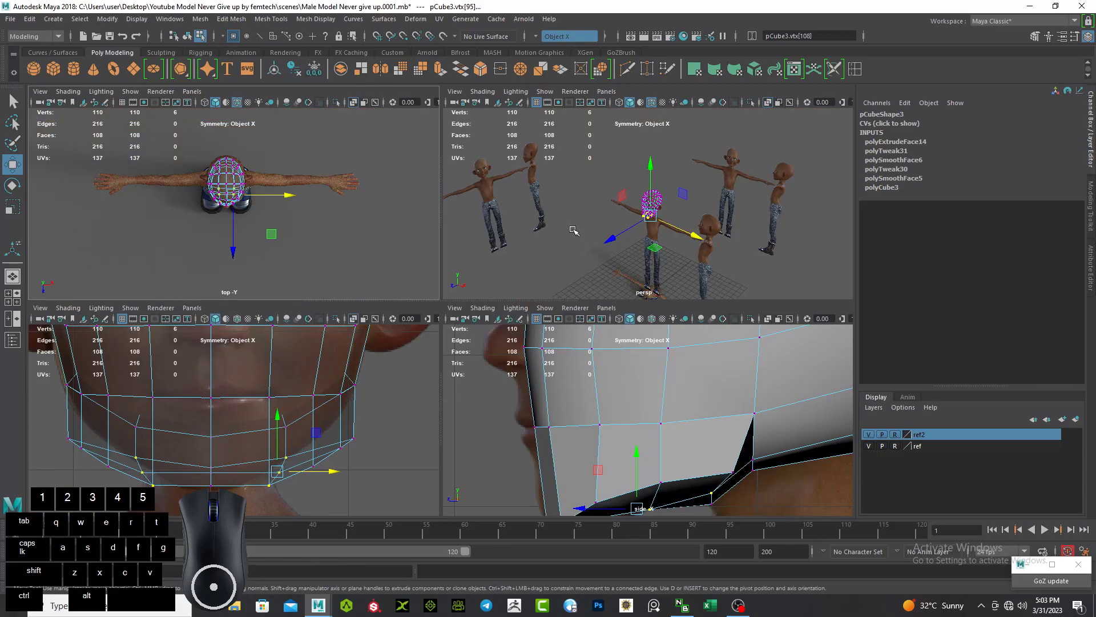
key(space)
click(573, 231)
click(766, 103)
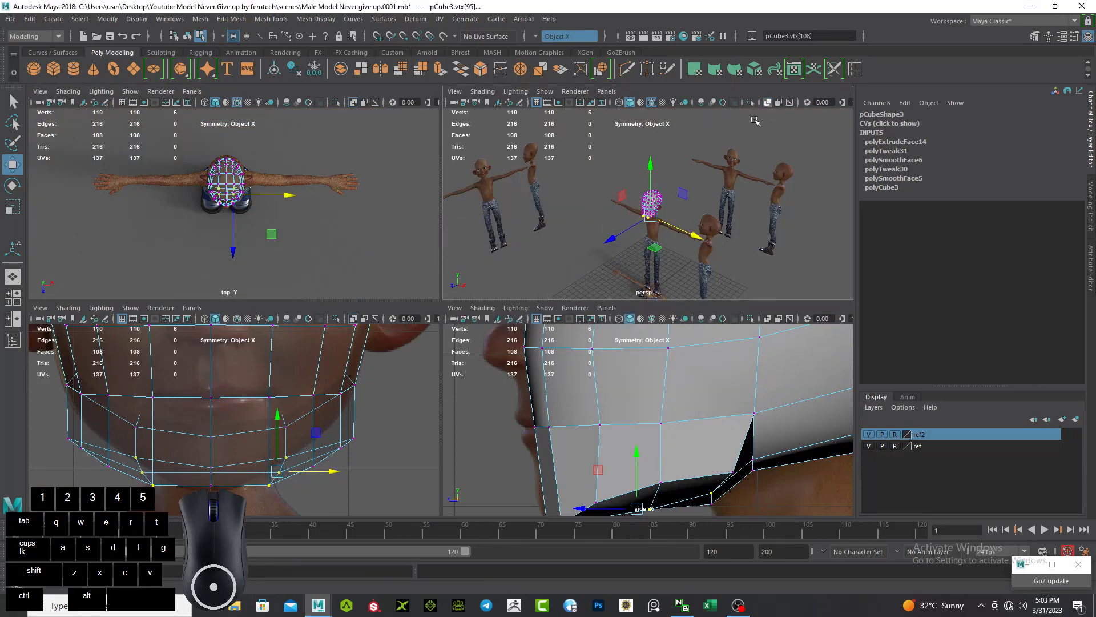
right_click(10, 300)
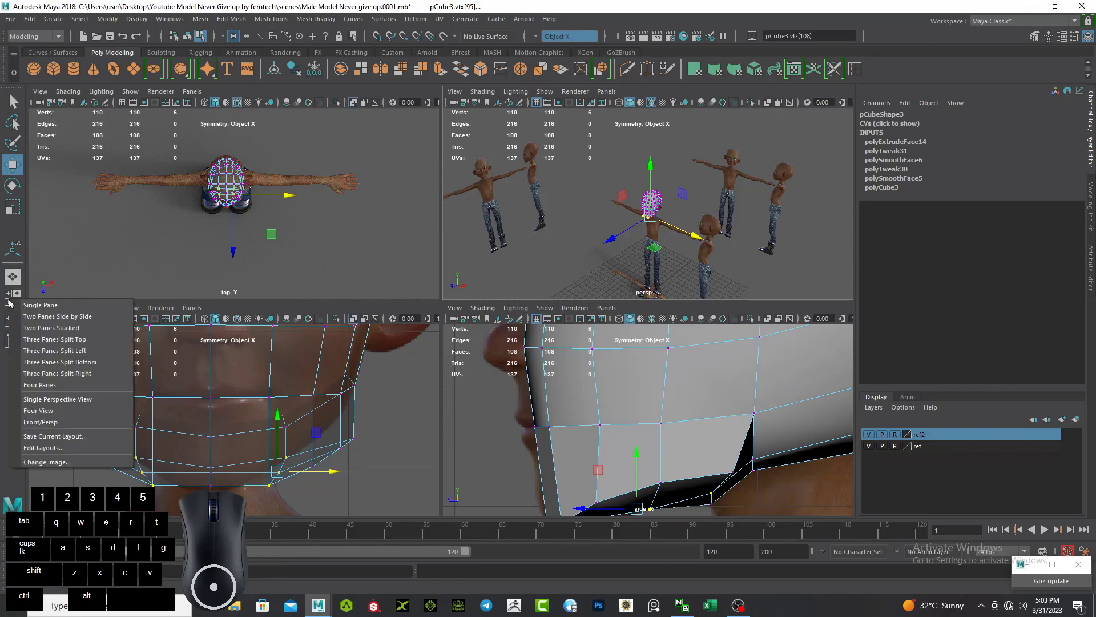
click(65, 354)
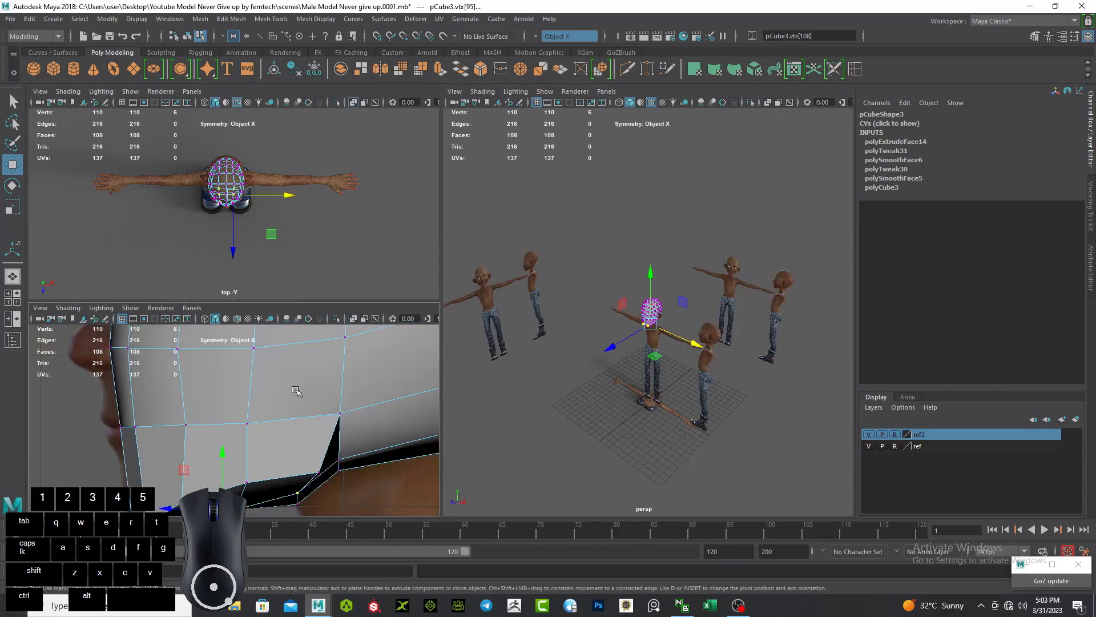
key(f)
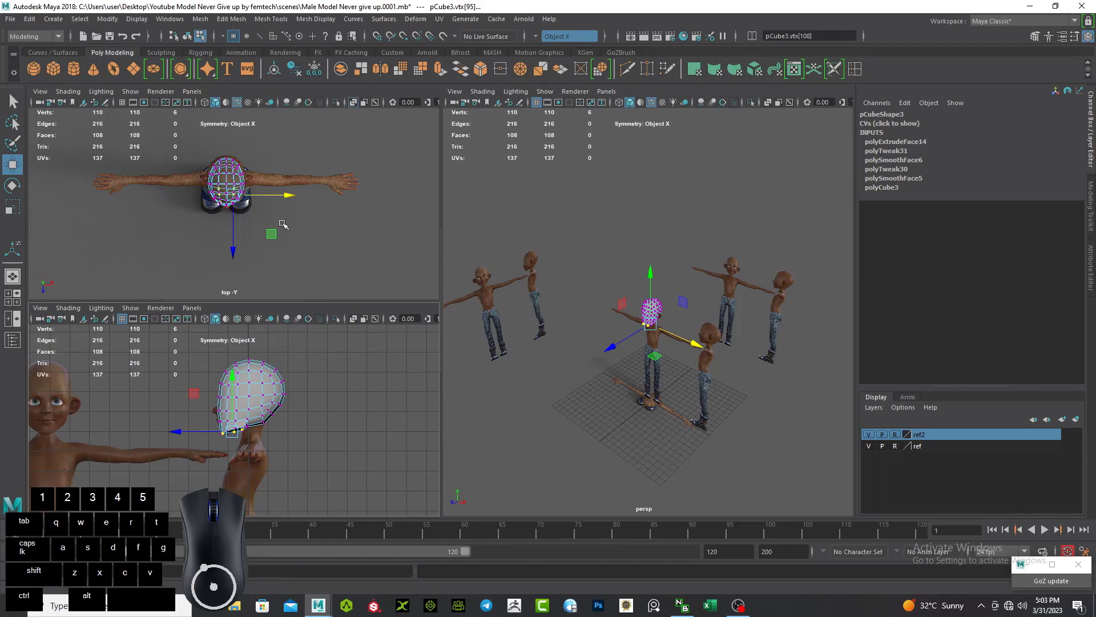
key(space)
drag(300, 238, 296, 277)
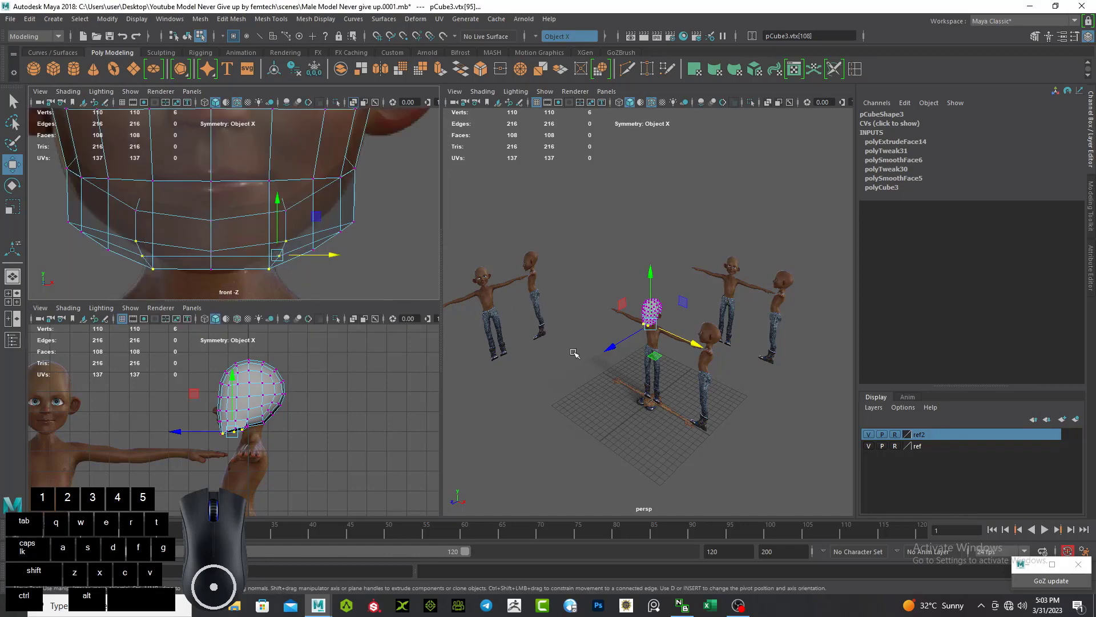
Step: Lower the centre-line vertices under the chin to match the reference in the front view
scroll(561, 379, up, 9)
alt+drag(562, 379, 505, 355)
alt+right_drag(505, 356, 539, 377)
mouse_move(537, 418)
alt+mouse_down()
mouse_move(531, 403)
mouse_move(543, 403)
alt+mouse_up()
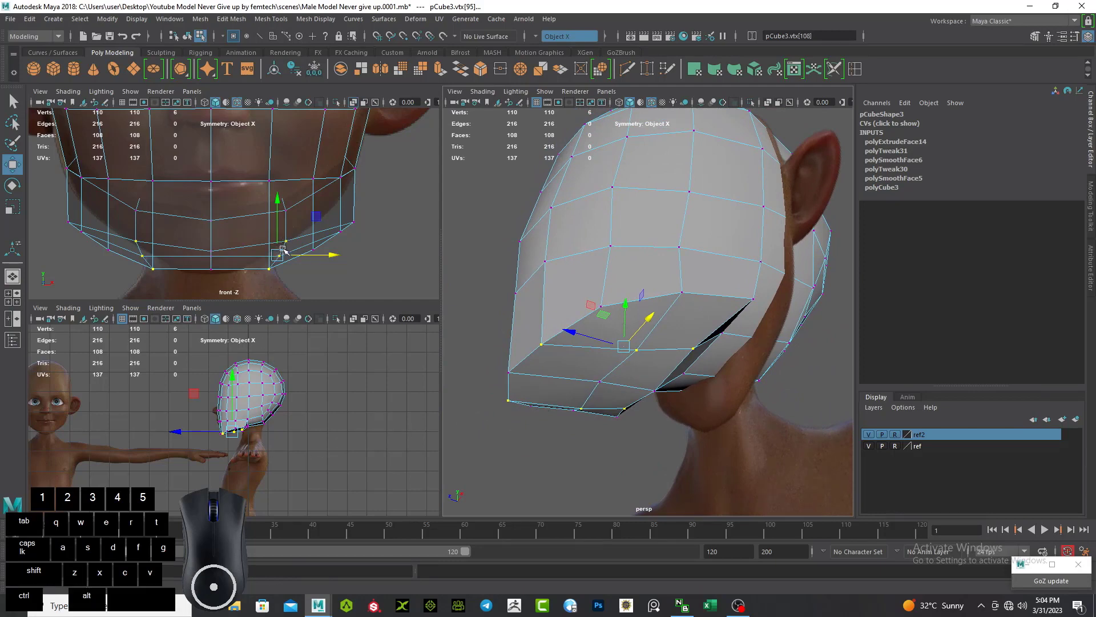
alt+drag(563, 395, 716, 395)
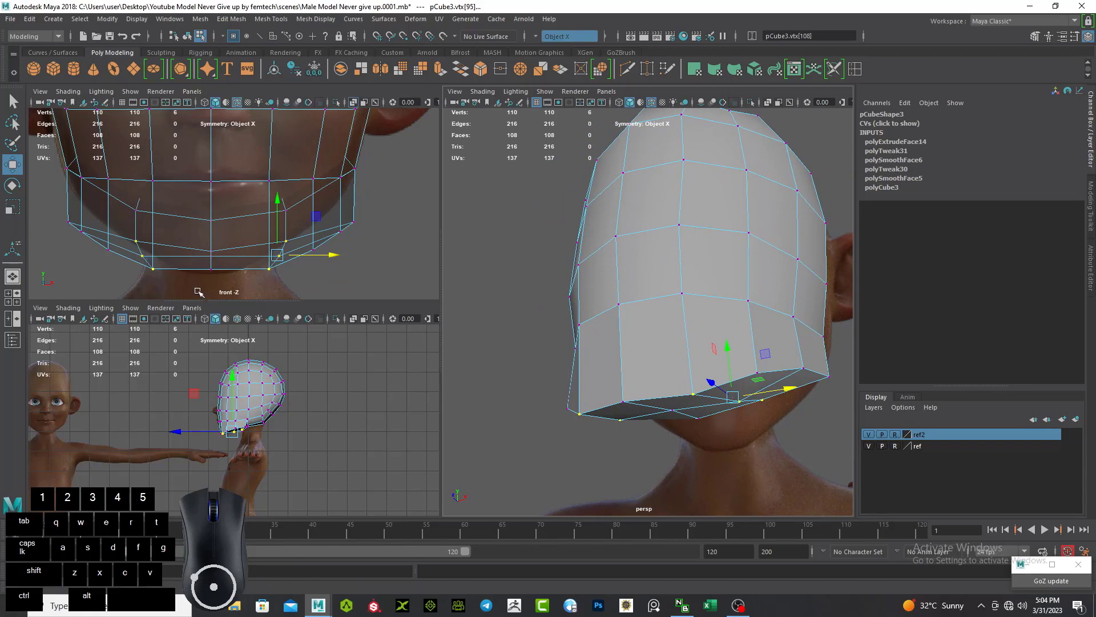
drag(227, 285, 209, 243)
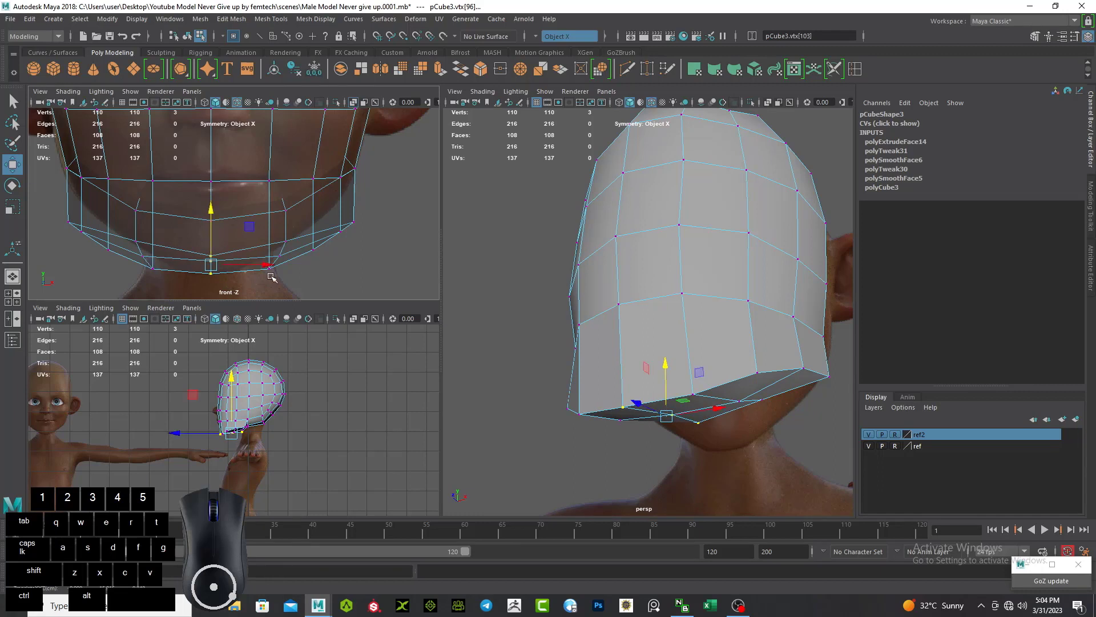
Step: Pull the chin's side vertices inward and raise the lower jaw vertices to follow the reference jawline in the front view
drag(298, 283, 256, 236)
drag(389, 273, 307, 215)
drag(307, 210, 306, 207)
Step: Orbit to the front of the head in the perspective view and preview the mesh smoothed
alt+drag(576, 331, 597, 424)
alt+right_drag(597, 424, 567, 344)
alt+drag(566, 344, 669, 392)
key(3)
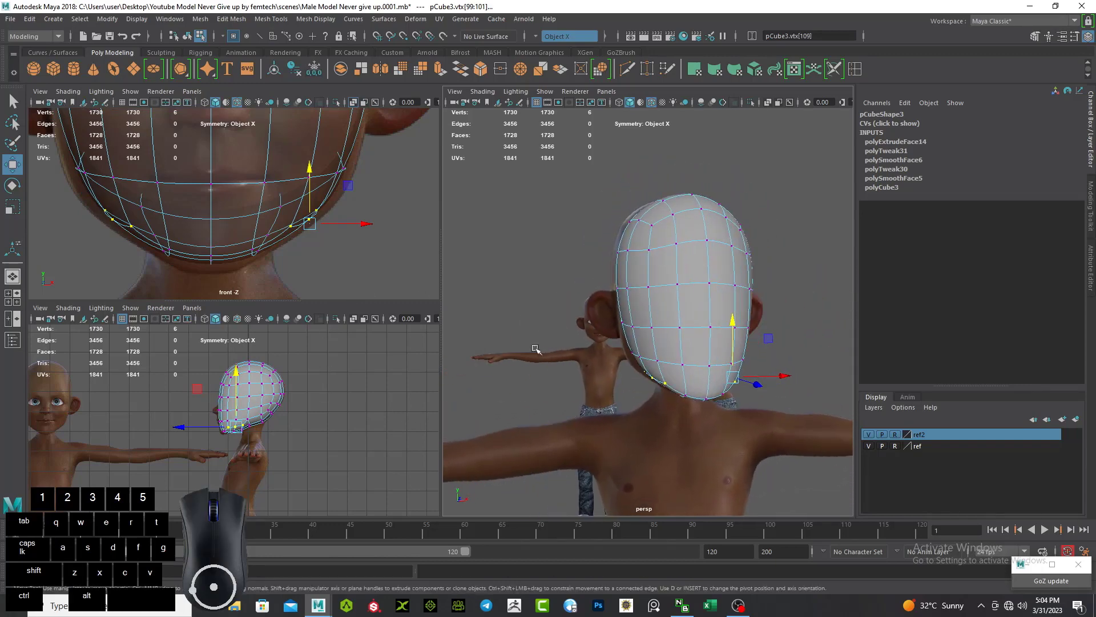
Step: Turn on X-ray shading in the side view and return the head mesh to its unsmoothed display
scroll(337, 400, up, 5)
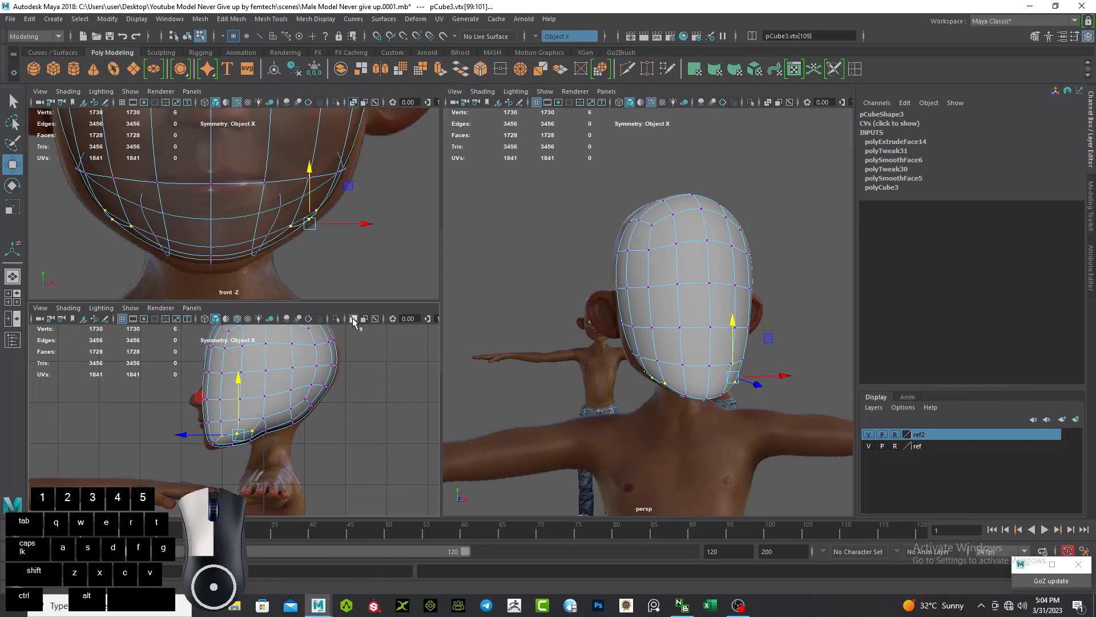
click(353, 321)
scroll(320, 452, up, 6)
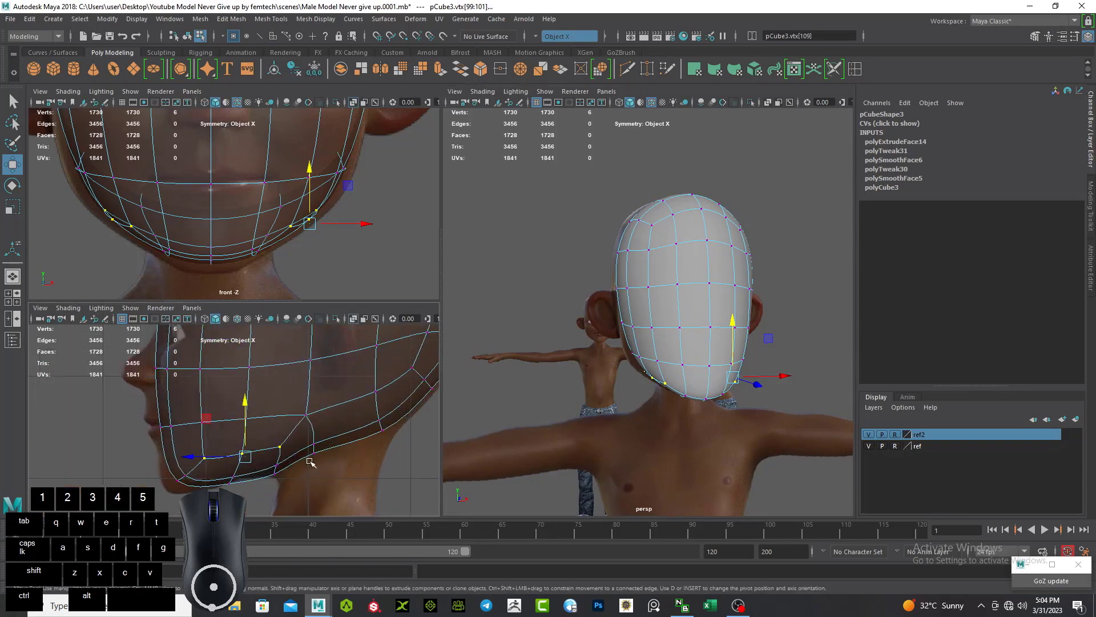
alt+middle_drag(277, 465, 276, 448)
key(1)
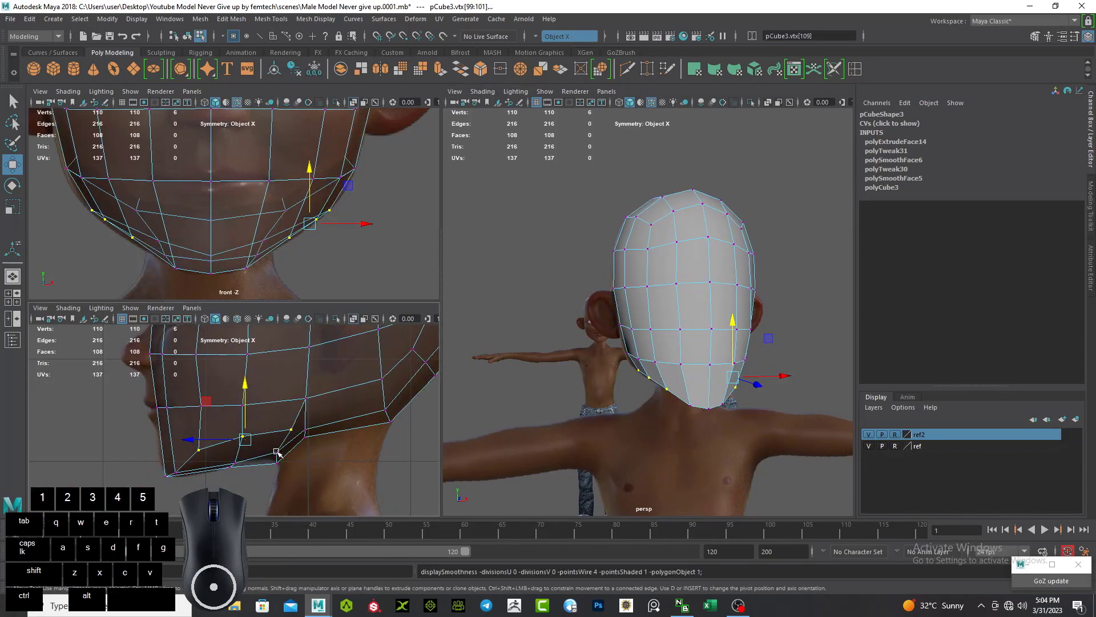
Step: Raise the rear and middle centre-line vertices under the chin to fit the reference profile in the side view
scroll(254, 477, up, 3)
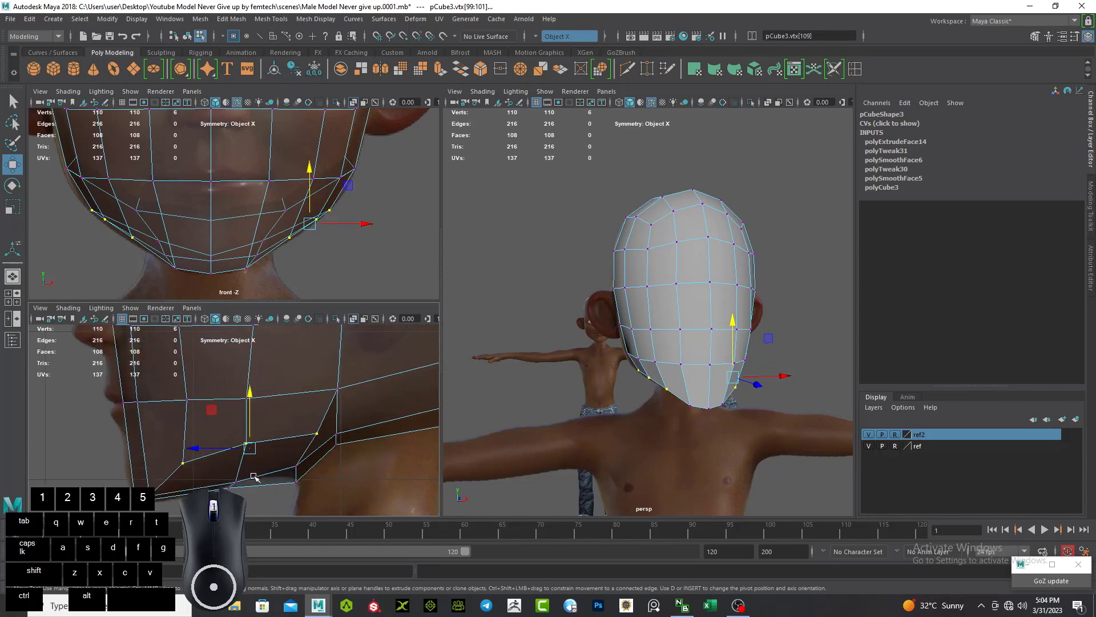
alt+middle_drag(255, 477, 250, 433)
alt+right_drag(250, 433, 313, 463)
drag(308, 442, 302, 425)
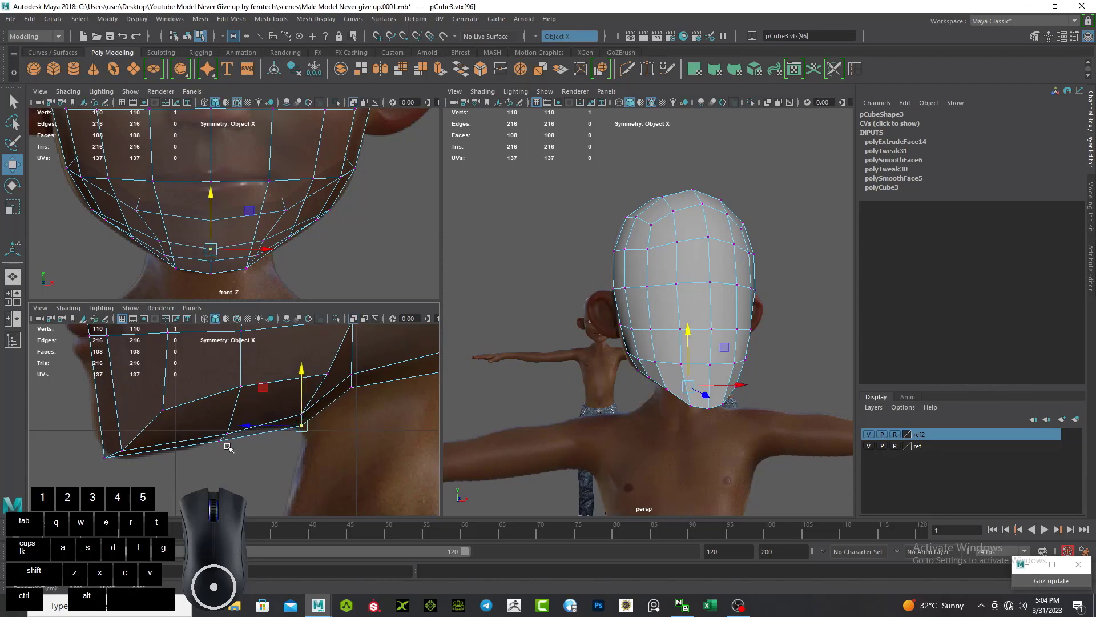
drag(219, 439, 220, 430)
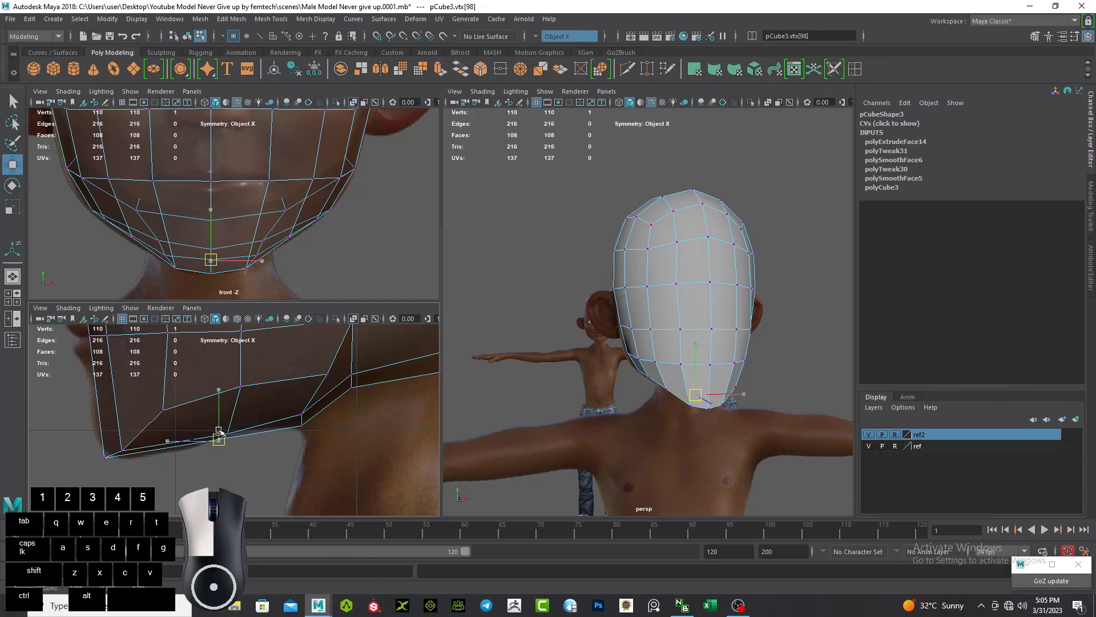
Step: Examine the reshaped head mesh against the character references in the front, side and perspective views
click(547, 454)
alt+drag(571, 457, 576, 386)
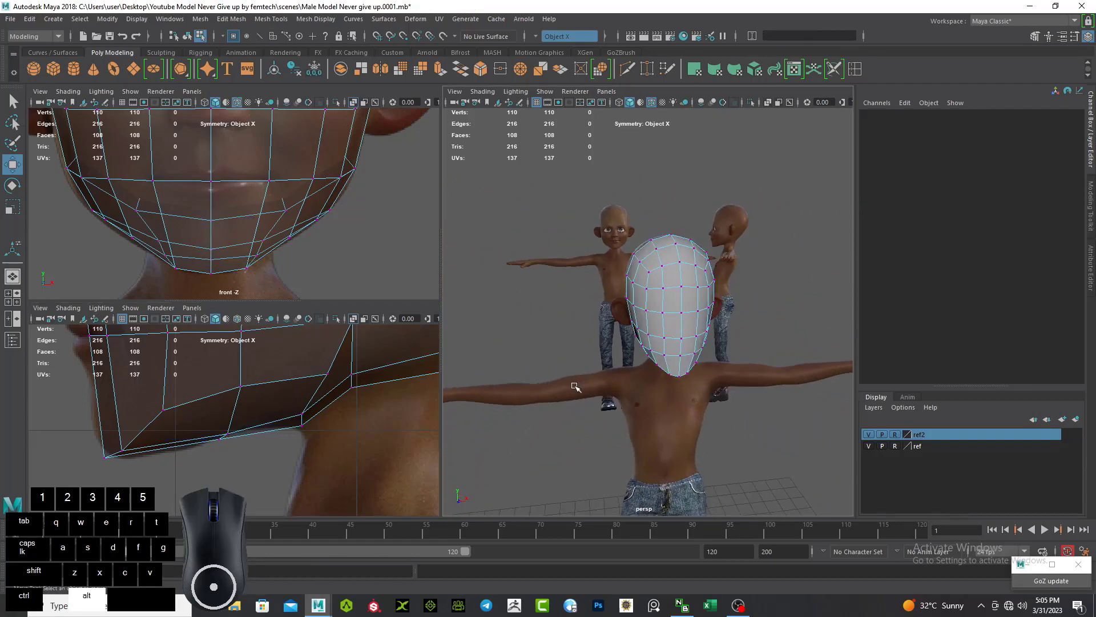
scroll(290, 231, down, 5)
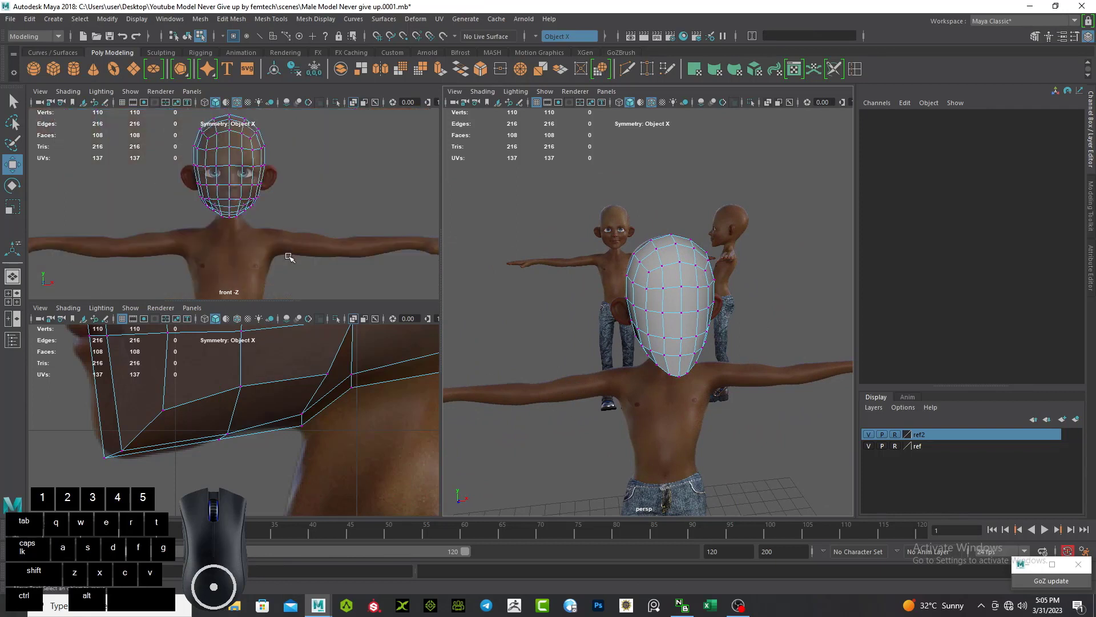
scroll(289, 257, up, 2)
scroll(229, 424, down, 5)
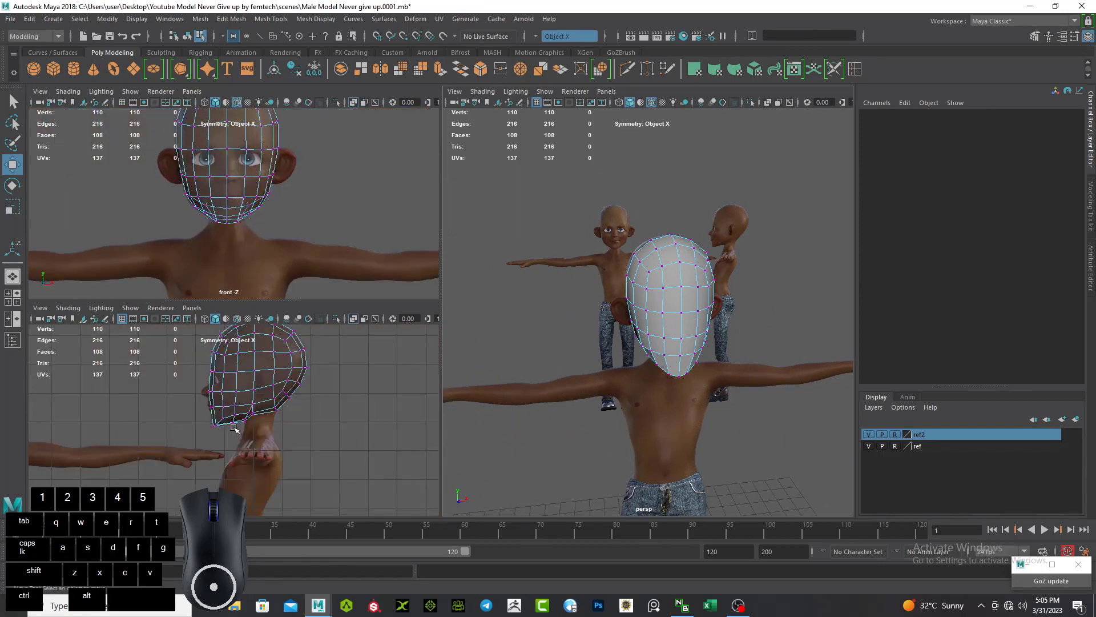
scroll(273, 413, up, 3)
alt+drag(514, 345, 553, 359)
alt+right_drag(553, 359, 600, 308)
alt+drag(600, 307, 629, 306)
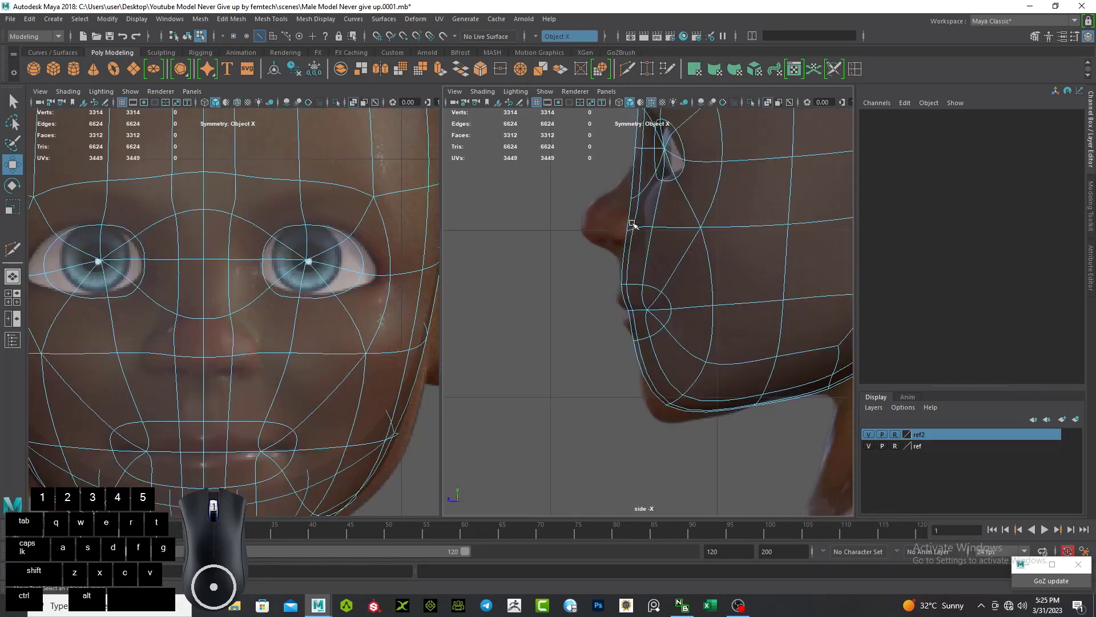
Step: Insert an edge loop around the mouth with Multi-Cut, passing across the upper lip area just below the nose
scroll(587, 264, up, 5)
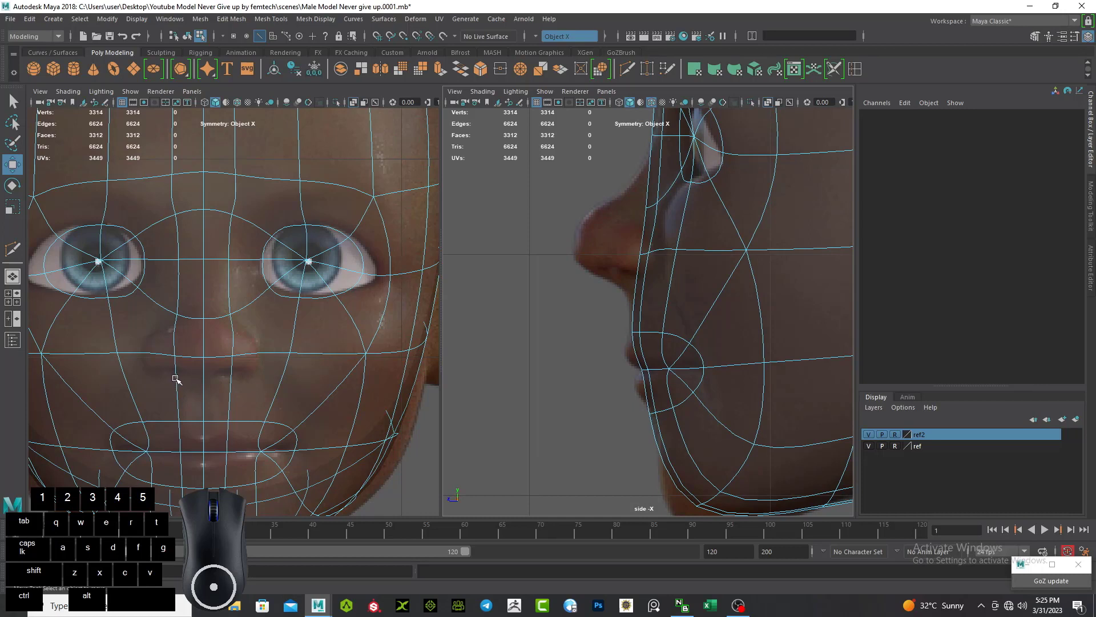
click(12, 249)
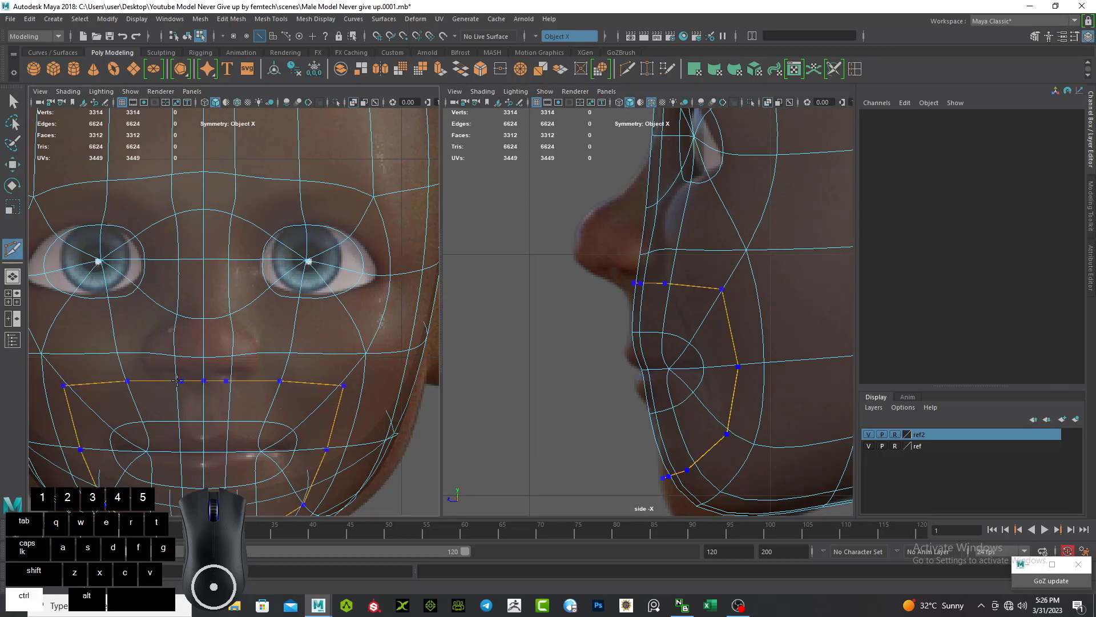
ctrl+click(177, 378)
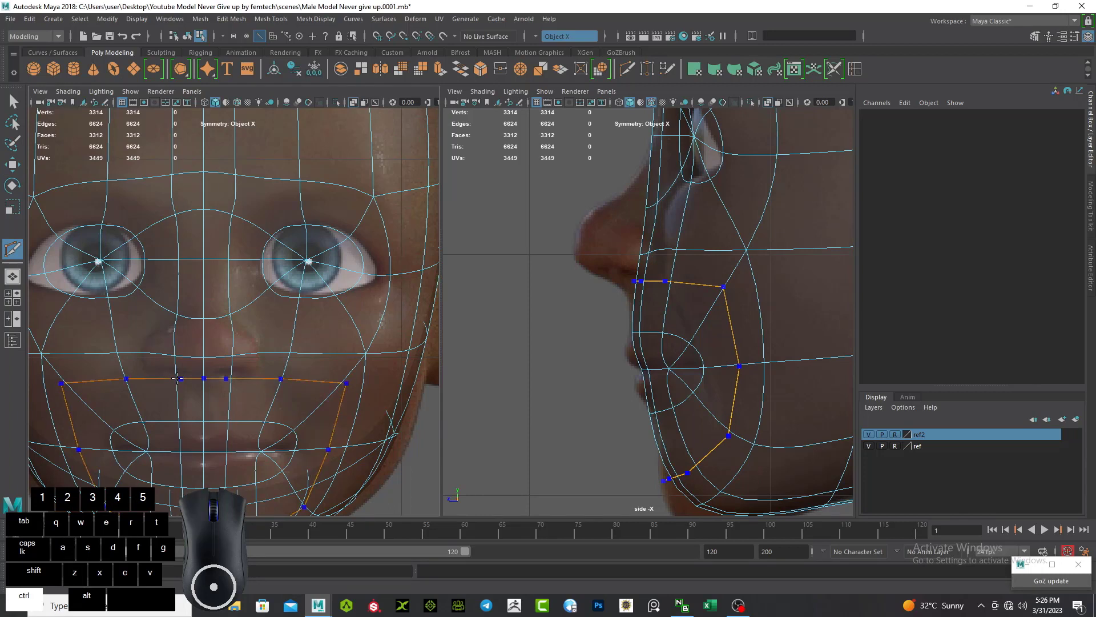
alt+middle_drag(565, 394, 559, 362)
click(699, 336)
key(Escape)
scroll(613, 369, down, 10)
scroll(612, 368, up, 5)
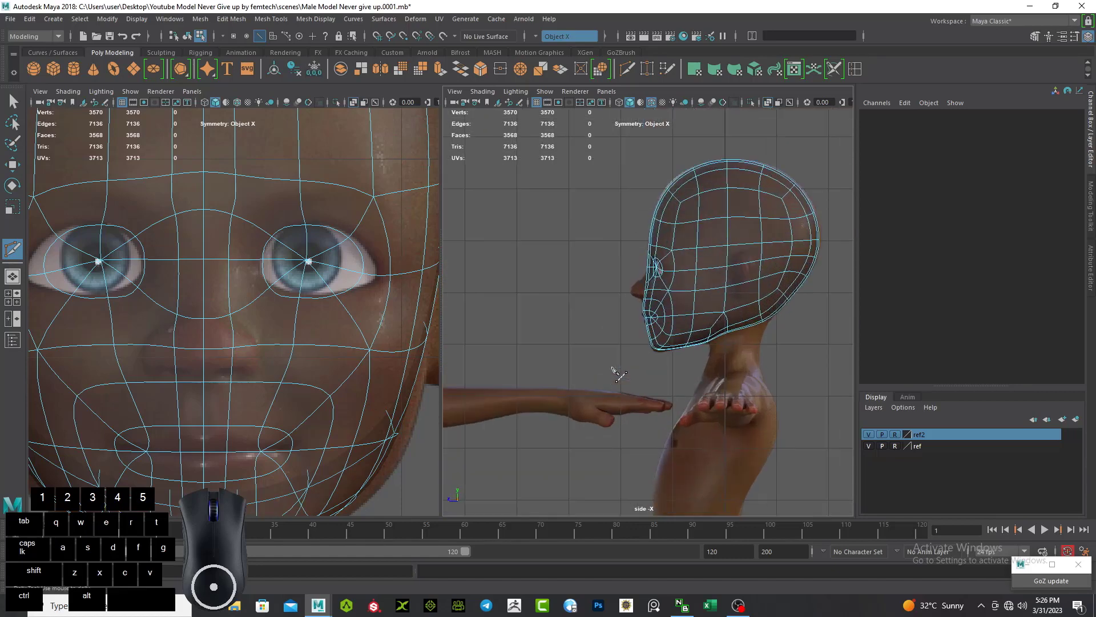
scroll(614, 374, up, 10)
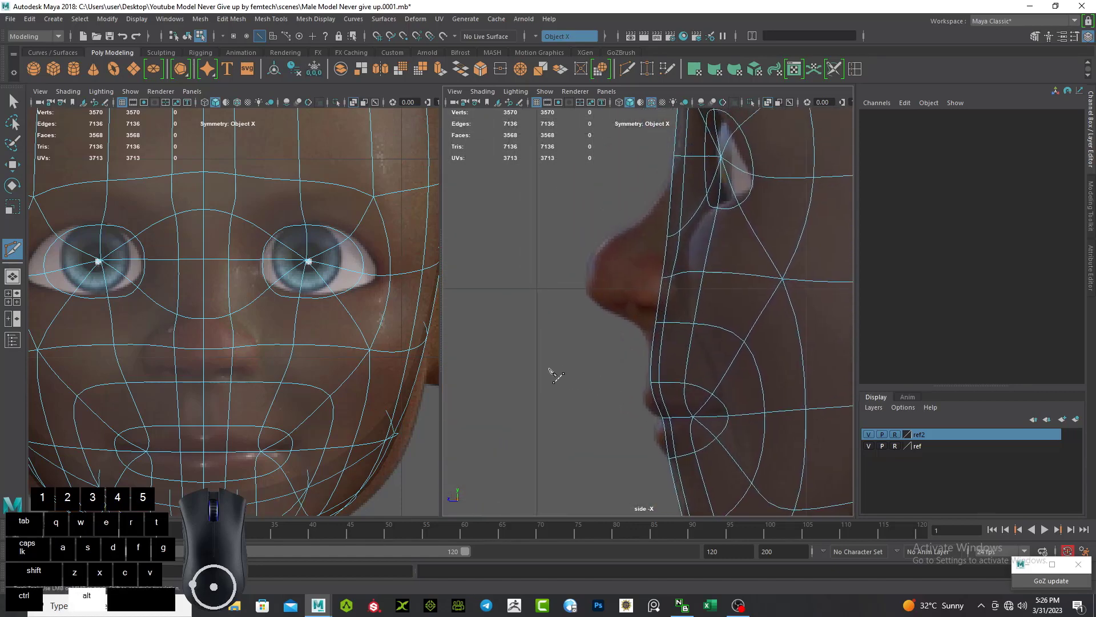
key(q)
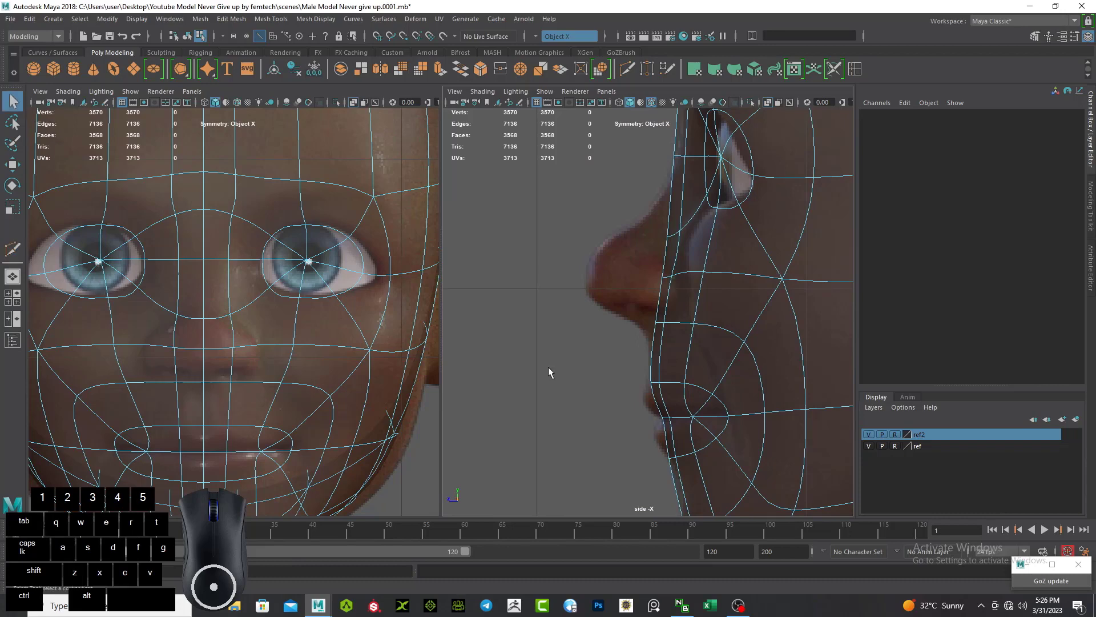
Step: Return the head mesh to its unsmoothed display and frame the nose profile in the side view
key(1)
alt+middle_drag(549, 368, 574, 343)
scroll(573, 343, up, 2)
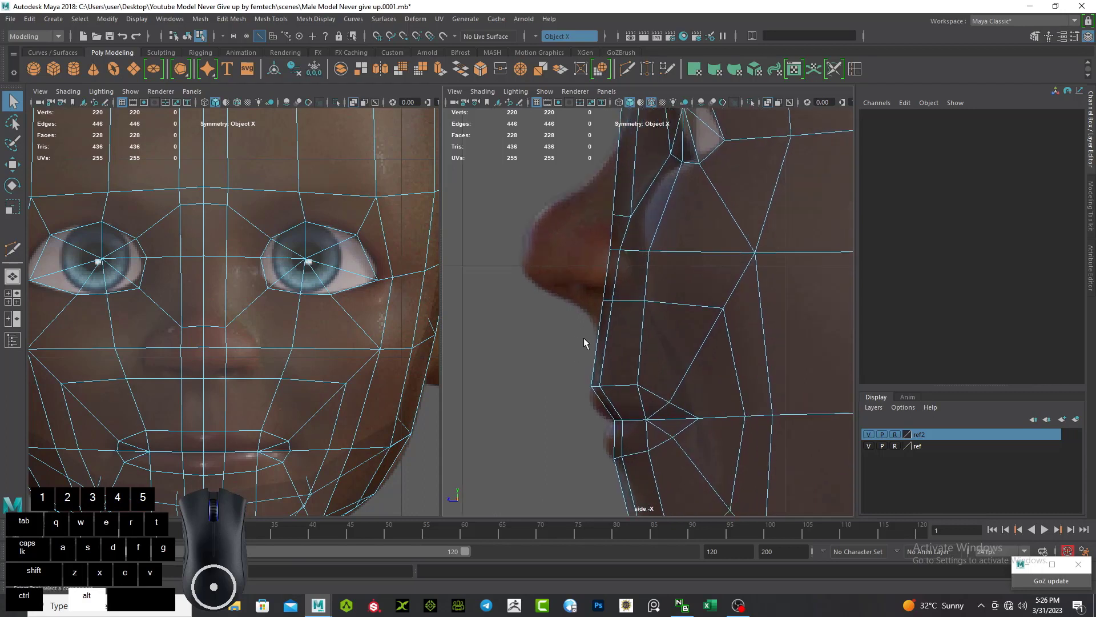
Step: Try to reposition the three new centre vertices just below the nose in the side view
right_drag(606, 276, 548, 278)
drag(564, 287, 628, 317)
key(w)
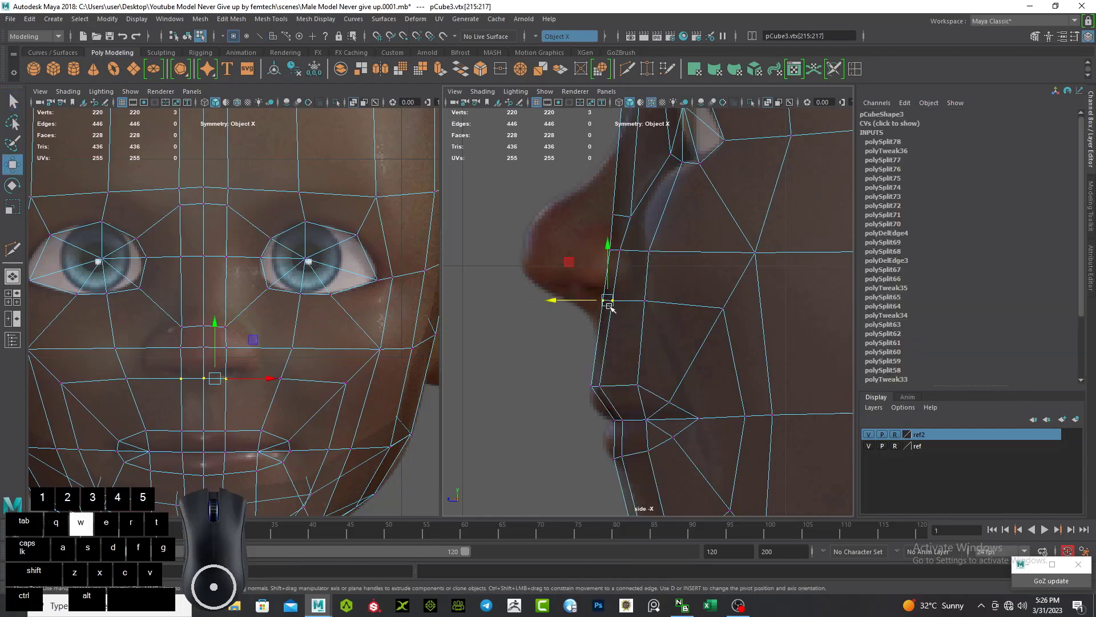
mouse_move(608, 288)
mouse_down()
mouse_move(587, 304)
mouse_move(606, 294)
mouse_up()
key(ctrl+z)
alt+middle_drag(518, 321, 558, 361)
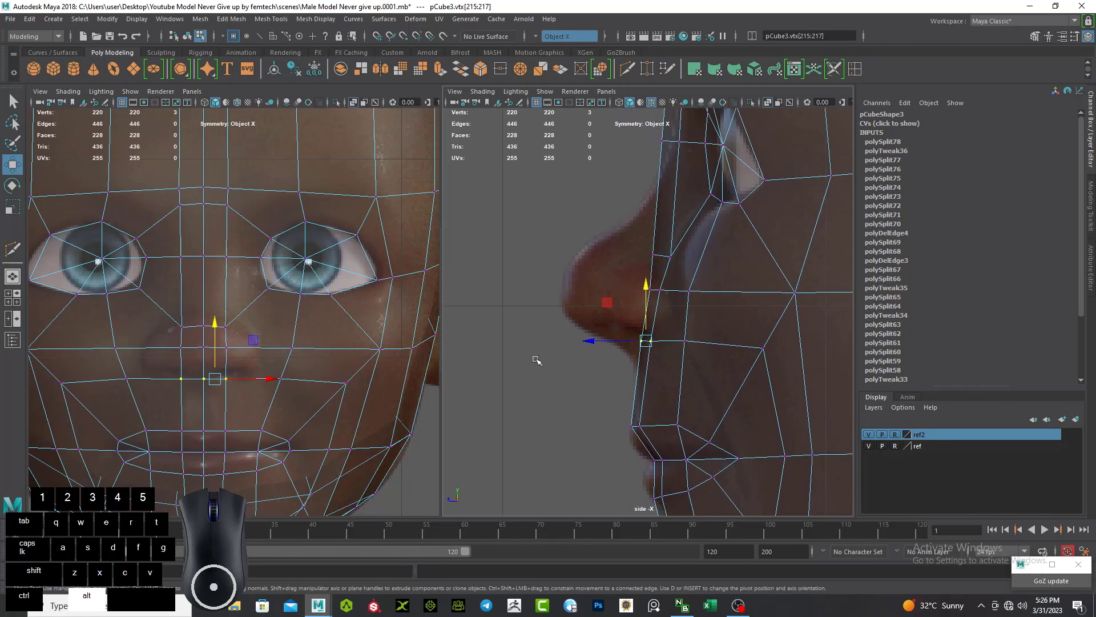
Step: Extrude the six centre faces from between the eyes down to the nose base and pull them forward to the reference nose tip
right_click(196, 242)
right_drag(196, 260, 196, 269)
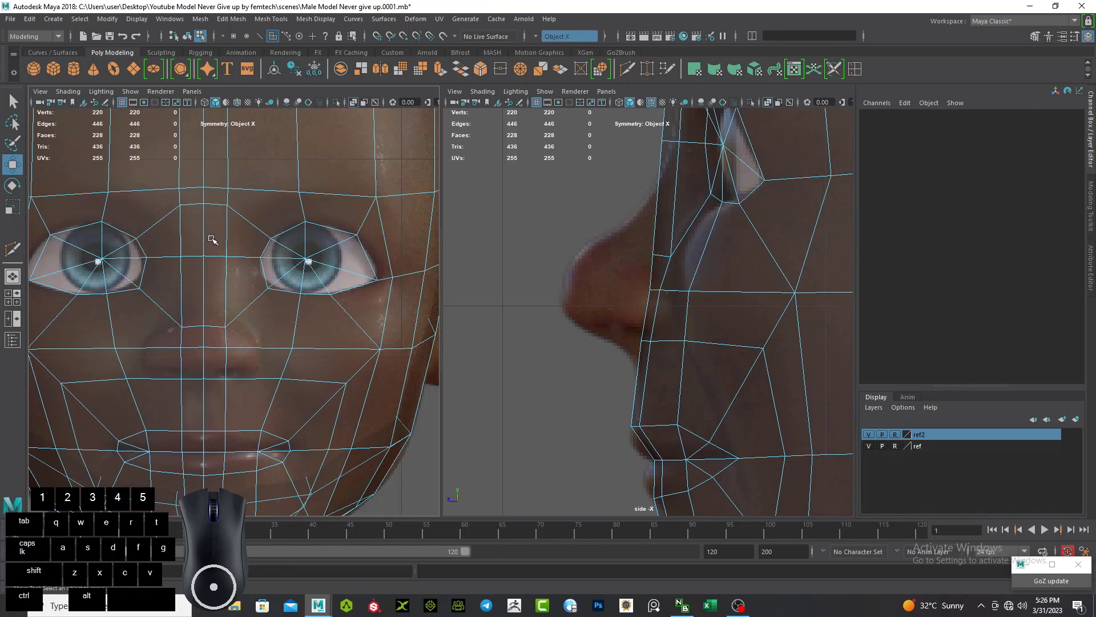
shift+click(215, 287)
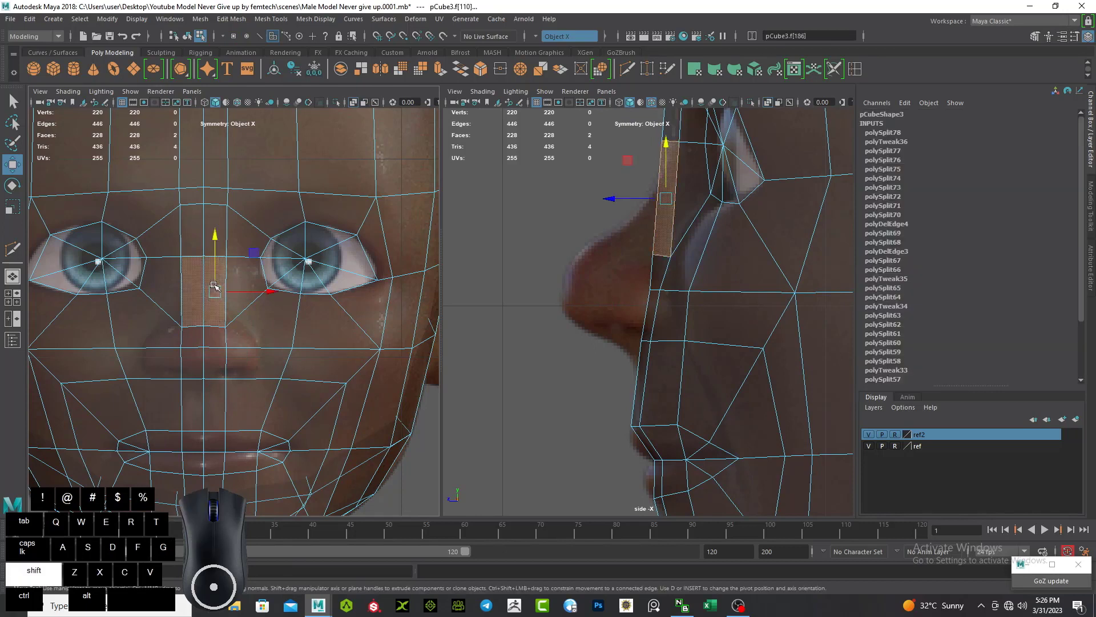
shift+click(218, 337)
shift+click(216, 360)
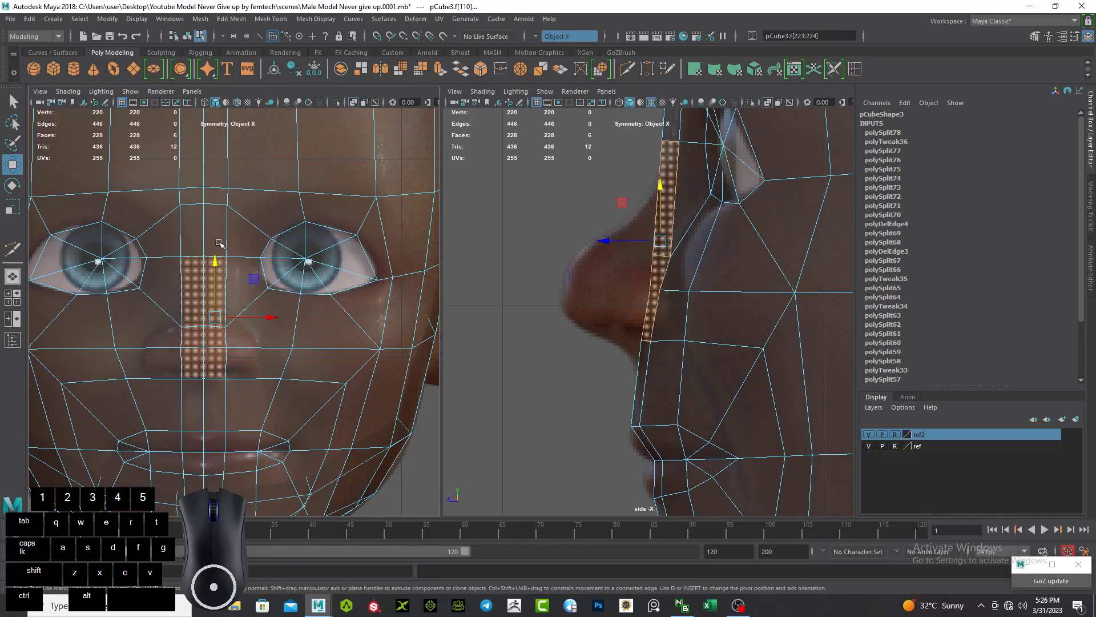
scroll(567, 392, down, 5)
scroll(548, 360, up, 5)
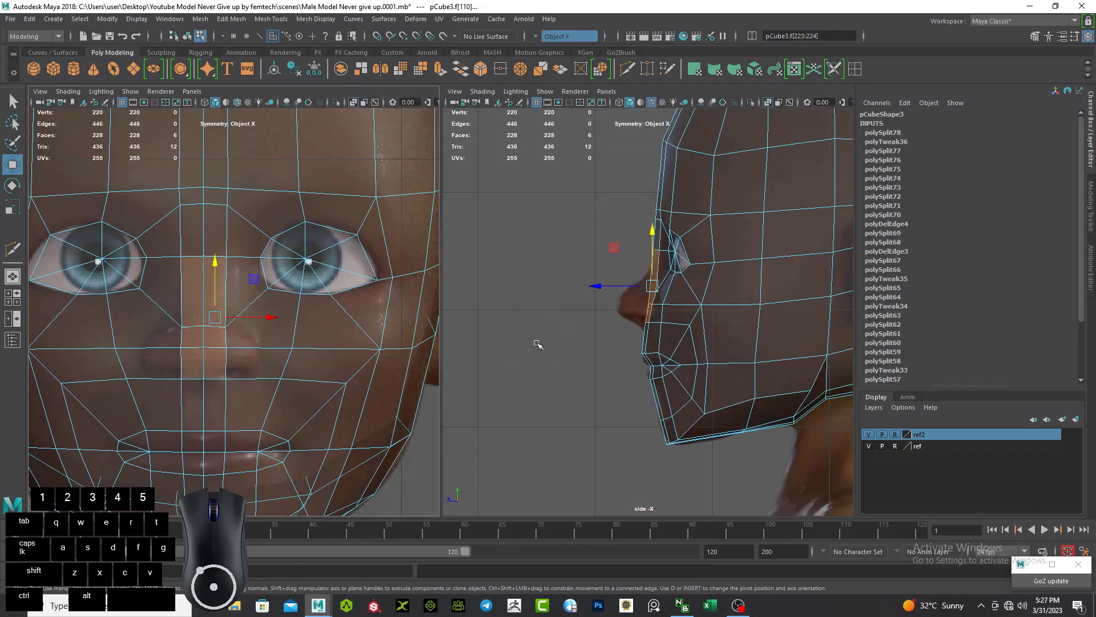
scroll(527, 324, up, 3)
alt+middle_drag(505, 269, 588, 425)
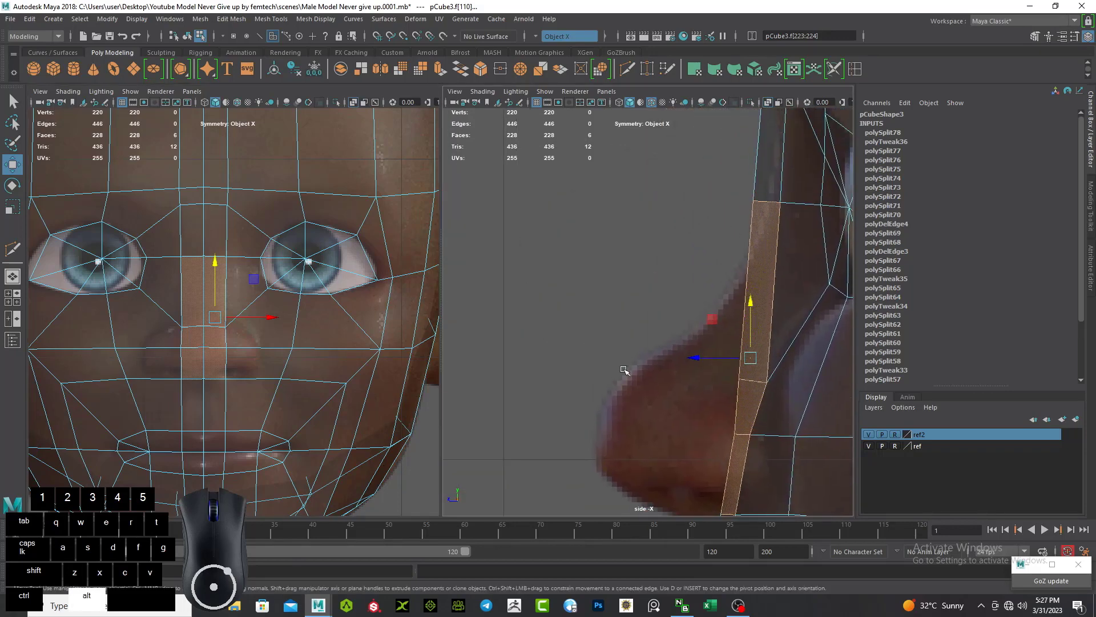
alt+middle_drag(671, 301, 630, 330)
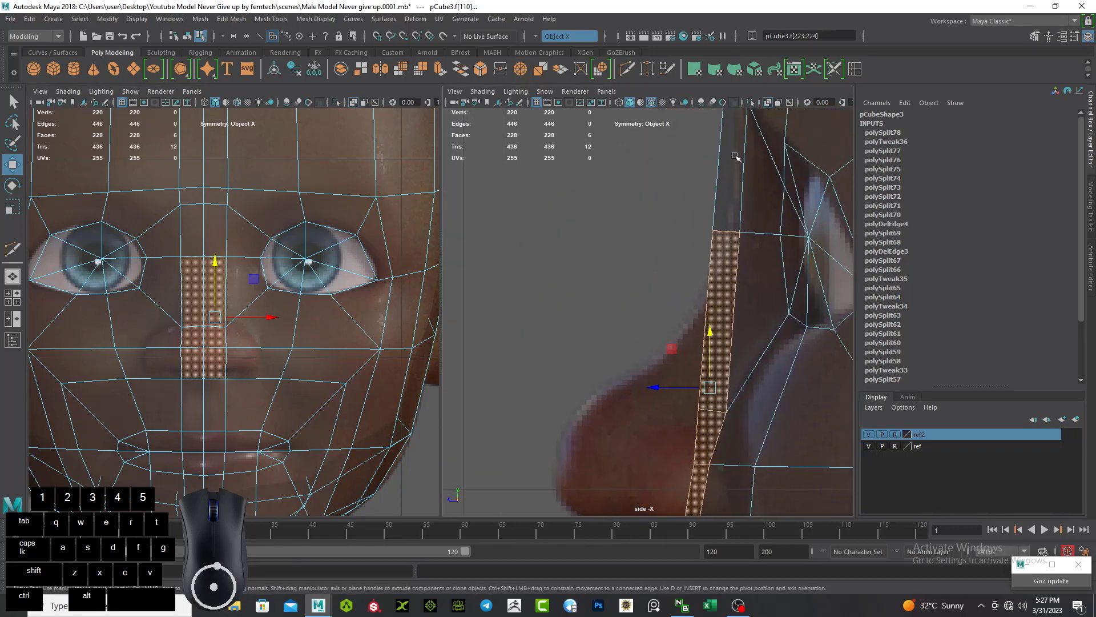
alt+middle_drag(697, 247, 692, 312)
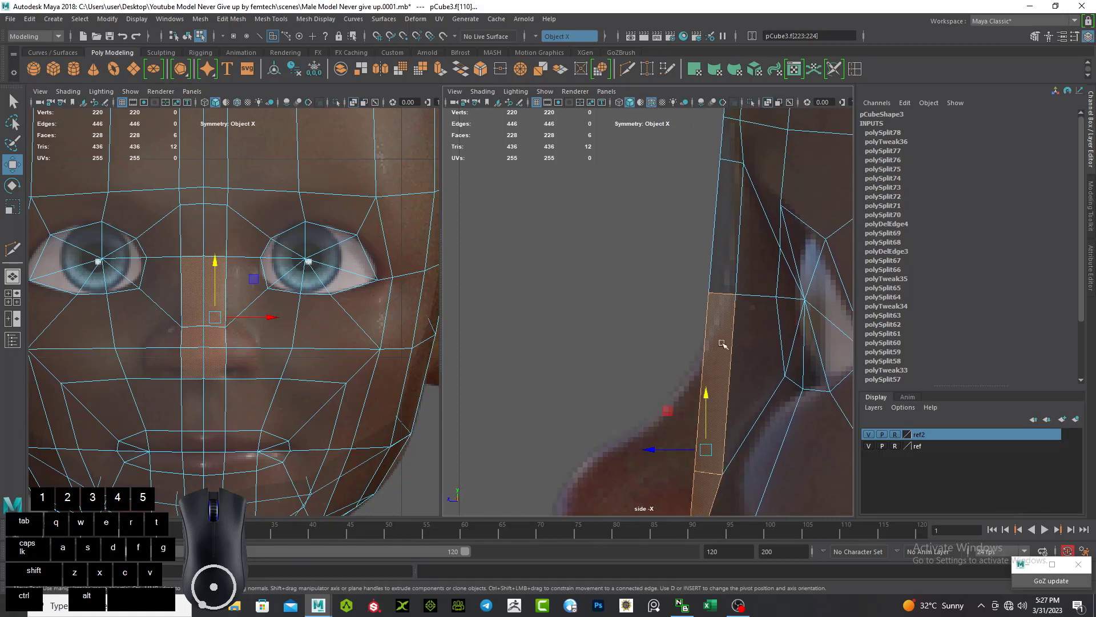
alt+middle_drag(624, 413, 631, 264)
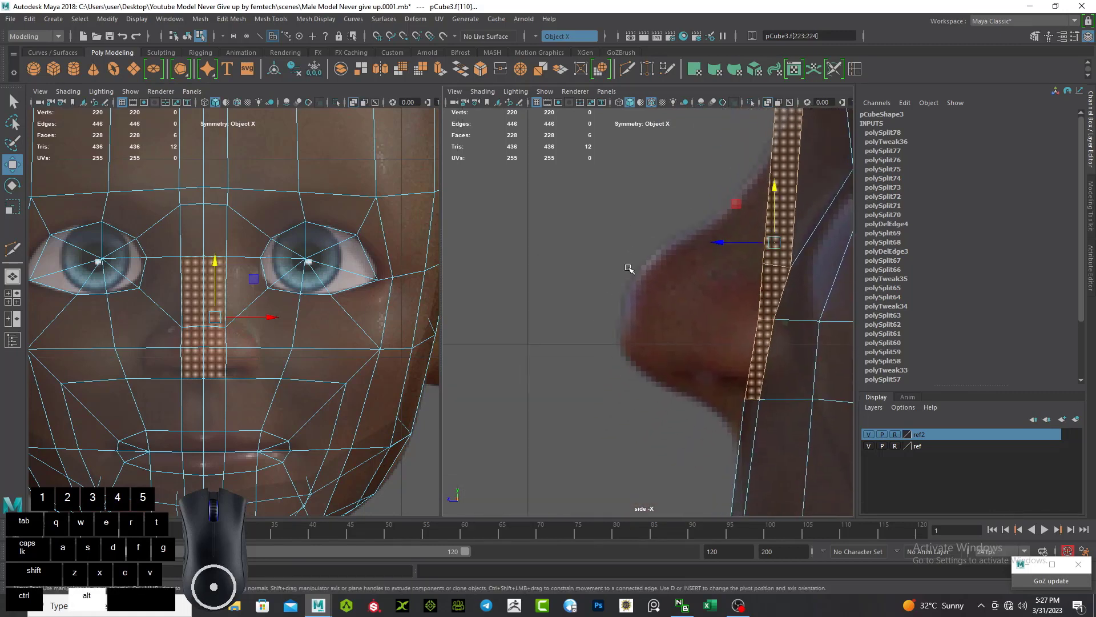
key(ctrl+e)
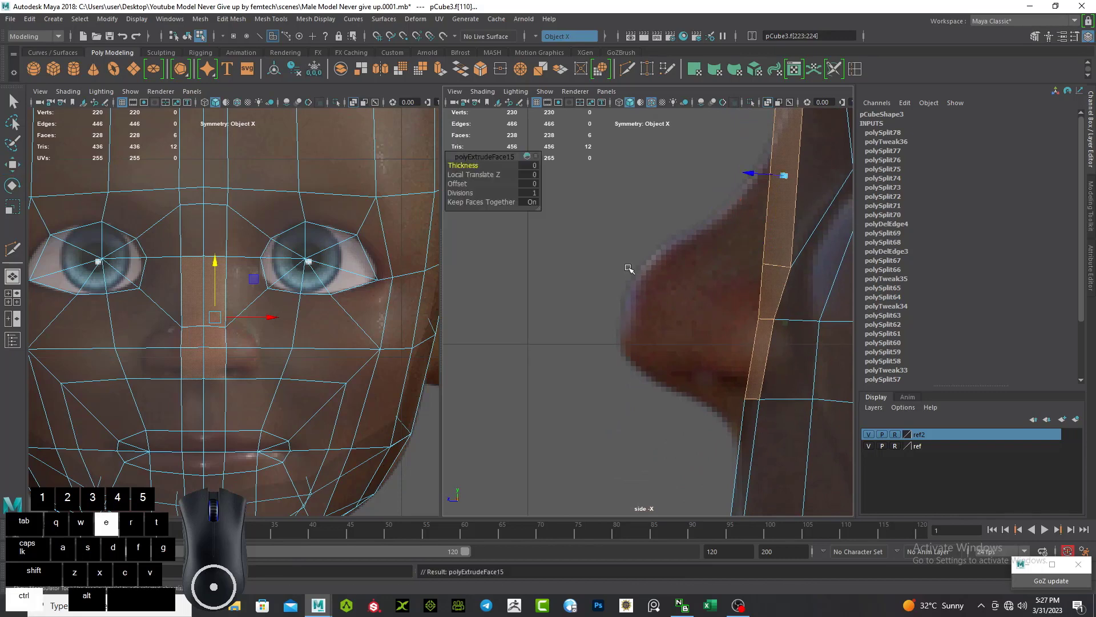
scroll(629, 269, down, 5)
scroll(630, 270, up, 4)
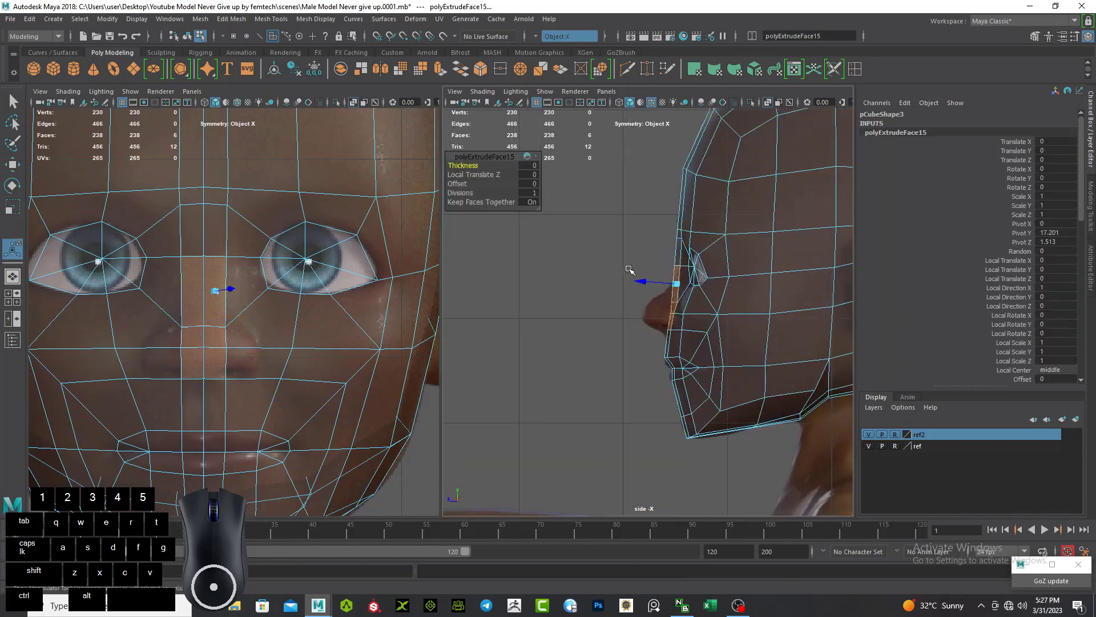
key(w)
scroll(632, 275, up, 1)
drag(661, 277, 594, 277)
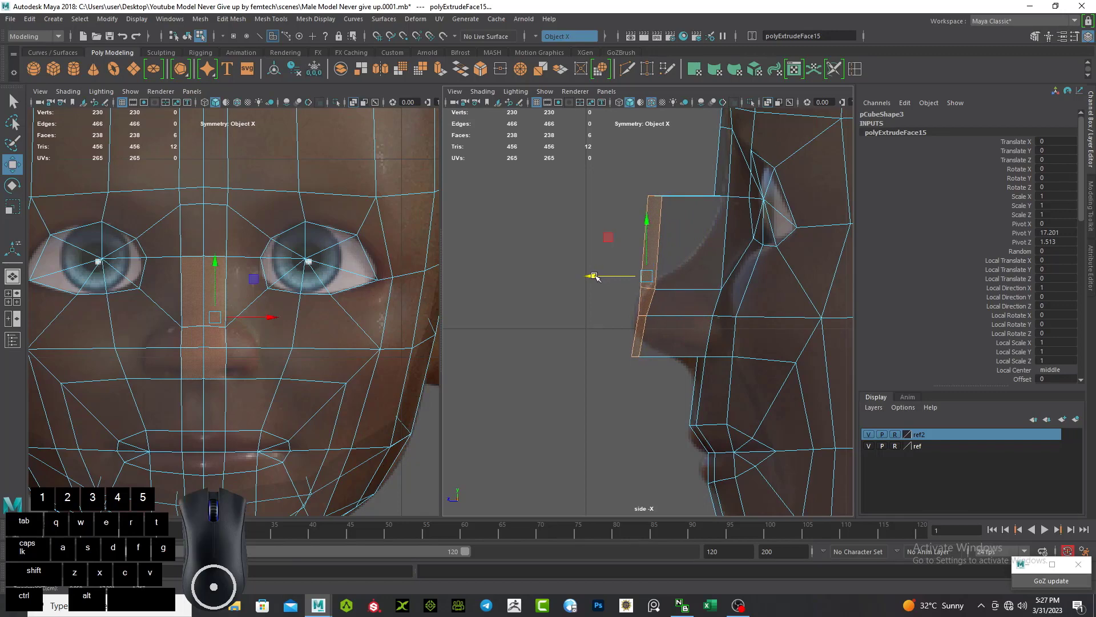
Step: Turn off X-ray shading in the perspective view and orbit to the side of the extruded nose
click(13, 277)
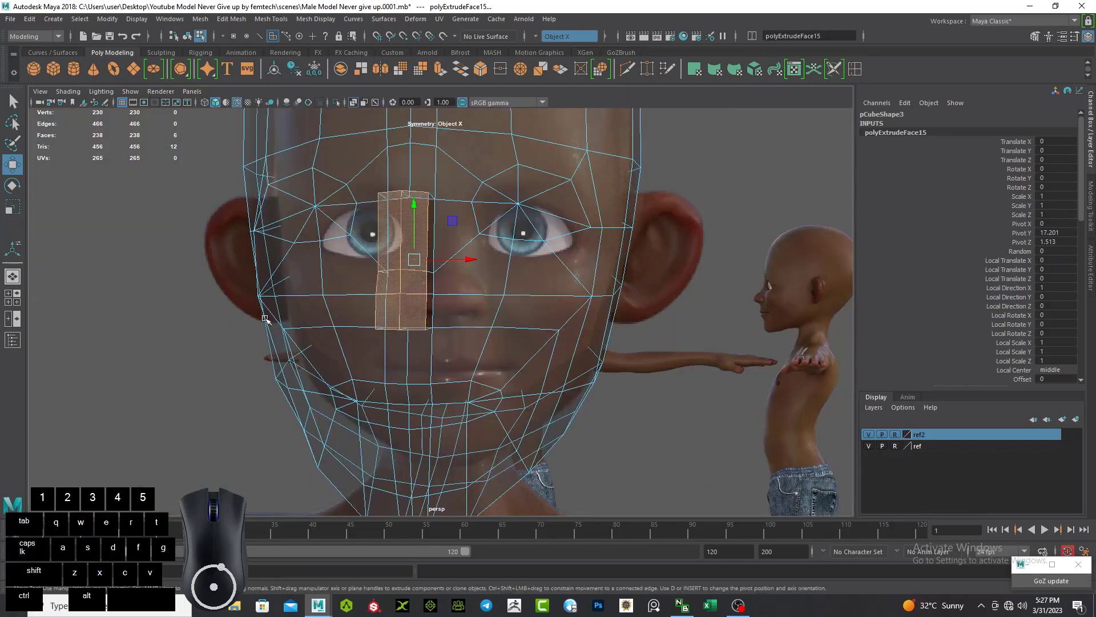
click(353, 103)
alt+right_drag(270, 336, 263, 314)
alt+drag(263, 314, 283, 334)
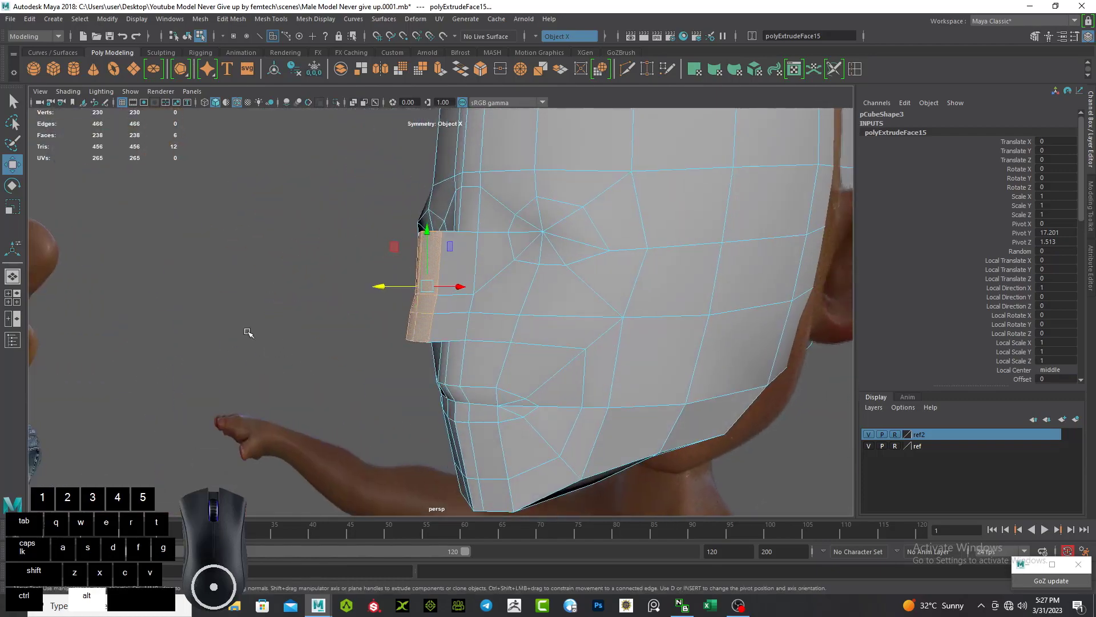
Step: Set up a two-panel layout with the side view next to the perspective view, framed on the nose
click(12, 322)
alt+drag(531, 338, 627, 361)
alt+right_drag(606, 338, 607, 385)
alt+drag(606, 387, 602, 393)
alt+middle_drag(575, 374, 564, 365)
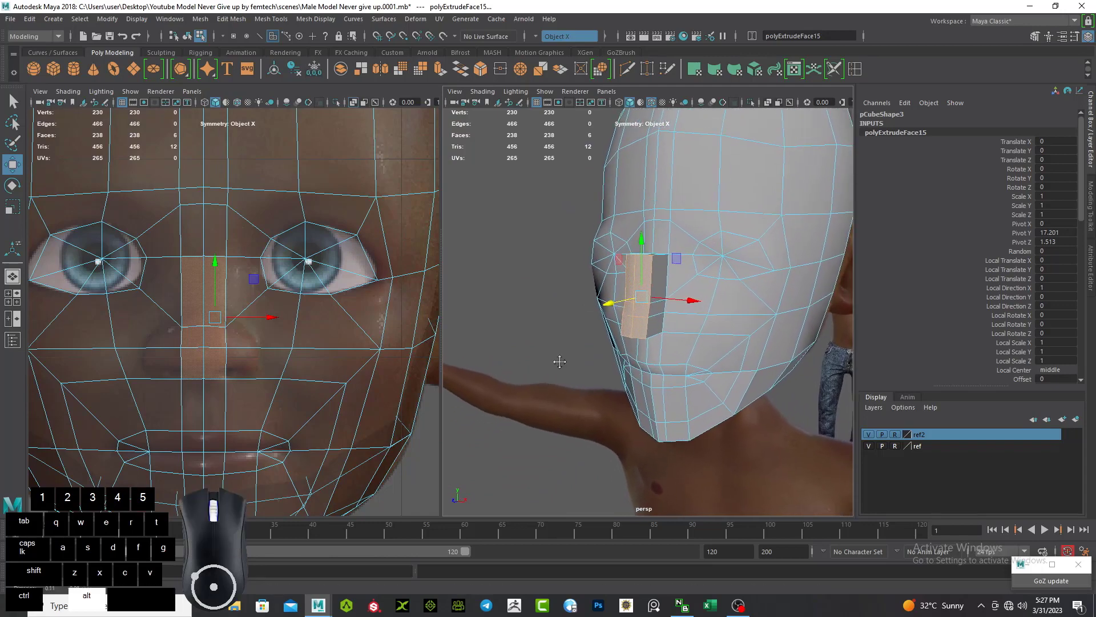
key(space)
drag(267, 330, 304, 329)
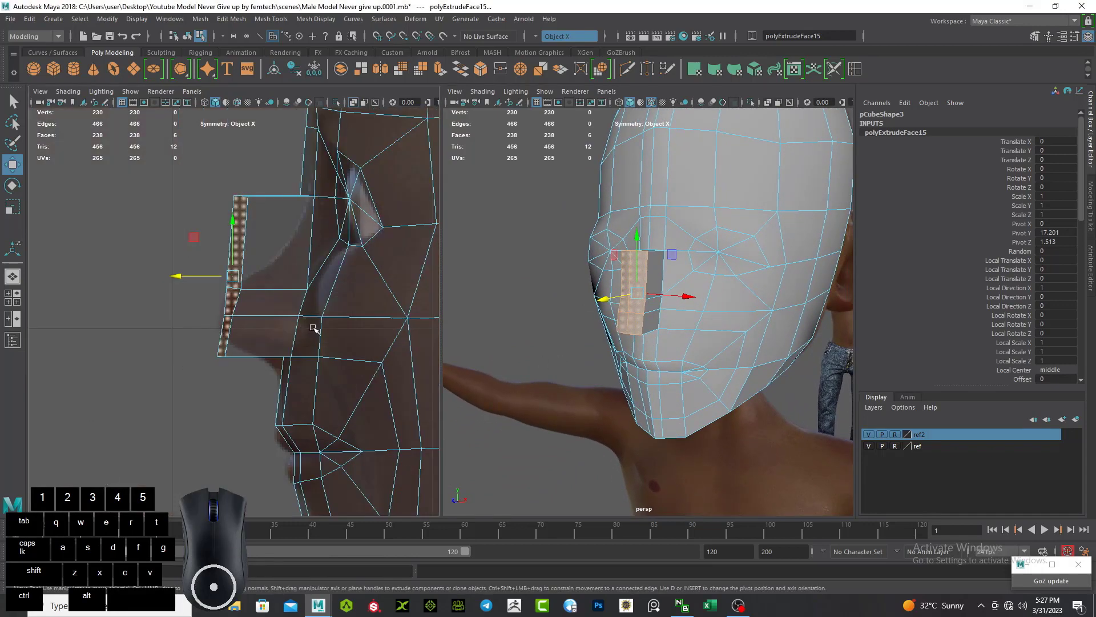
Step: Flatten the extruded nose faces along the depth axis and tilt them to follow the slope of the reference nose
drag(178, 275, 279, 294)
key(r)
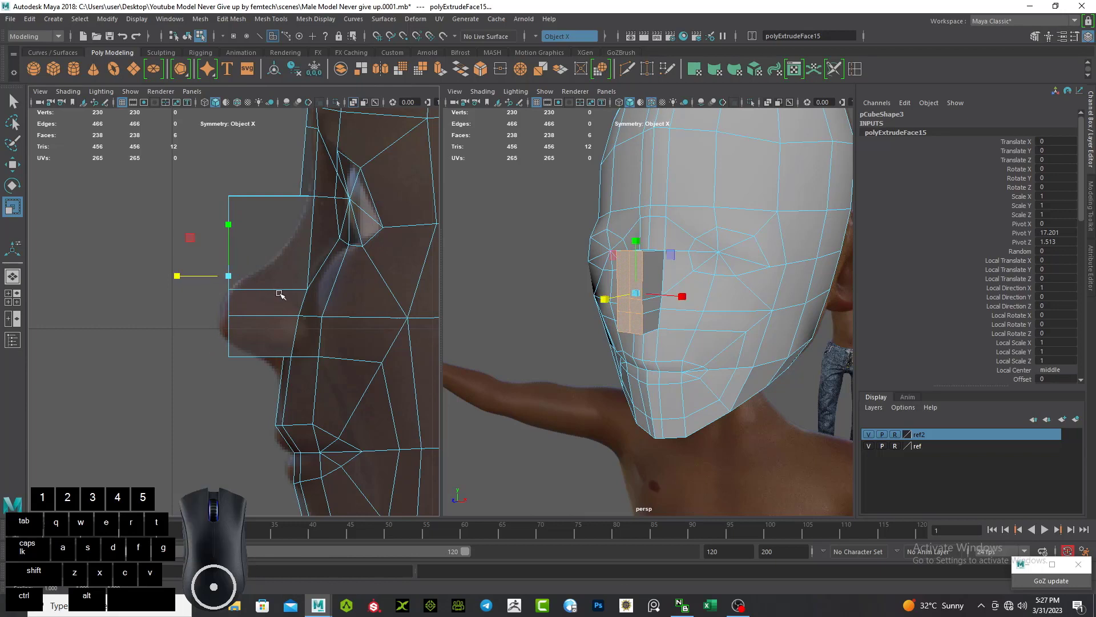
key(e)
drag(266, 301, 242, 329)
Step: Shift the tilted nose faces along the depth axis so their upper end meets the bridge in the side view
alt+drag(579, 343, 579, 374)
key(w)
drag(205, 278, 213, 280)
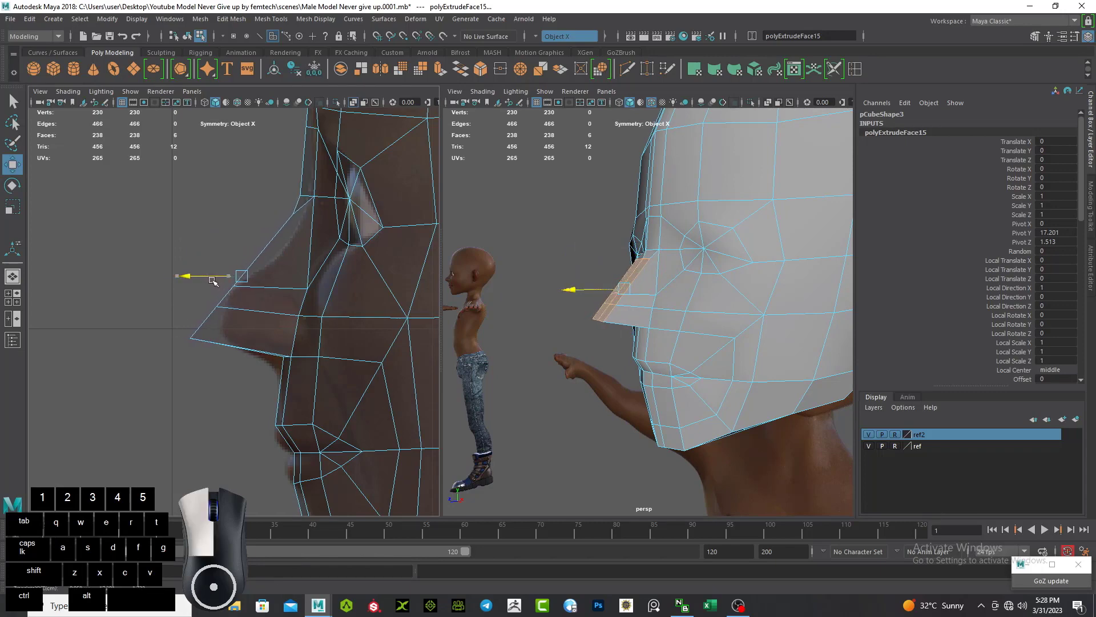
alt+drag(637, 347, 616, 348)
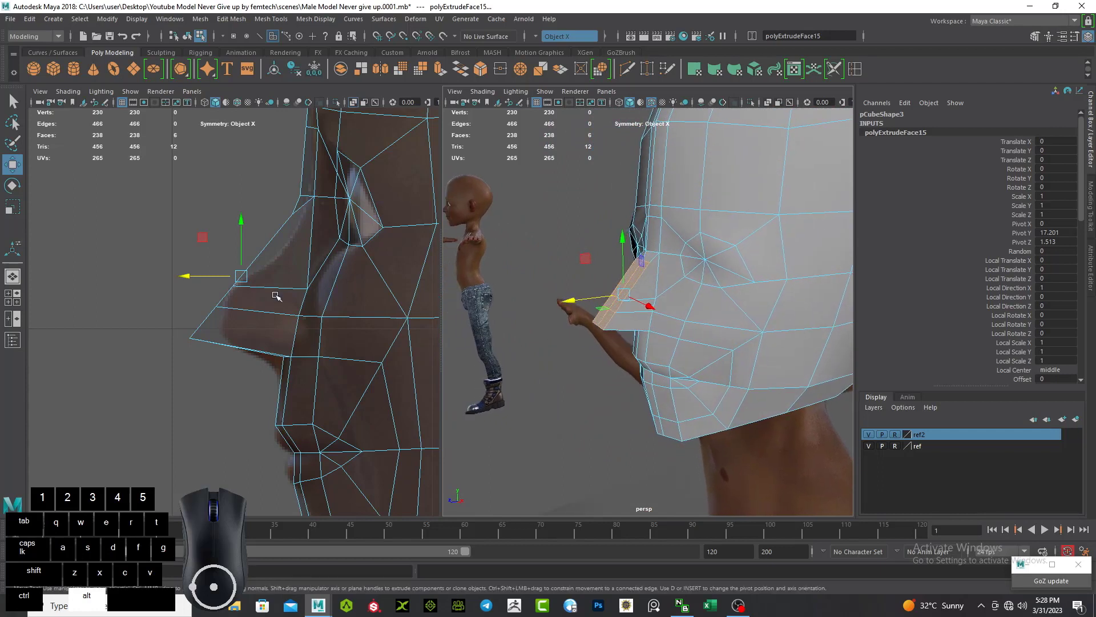
Step: Switch the head mesh to vertex selection and save the scene
scroll(232, 301, up, 2)
right_drag(219, 310, 167, 276)
key(ctrl)
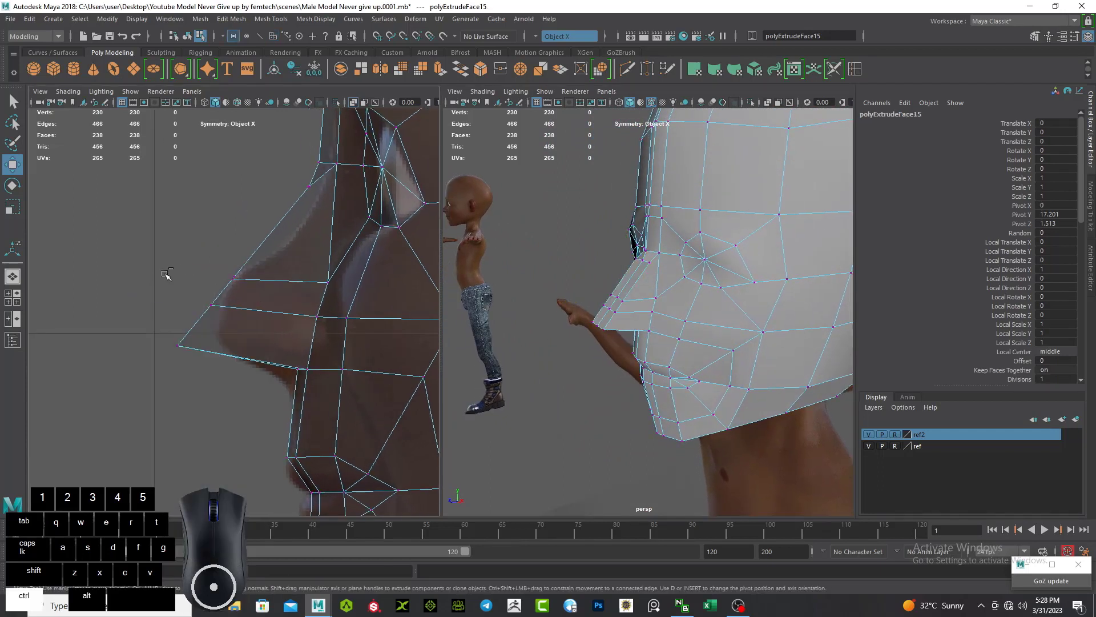
key(ctrl+s)
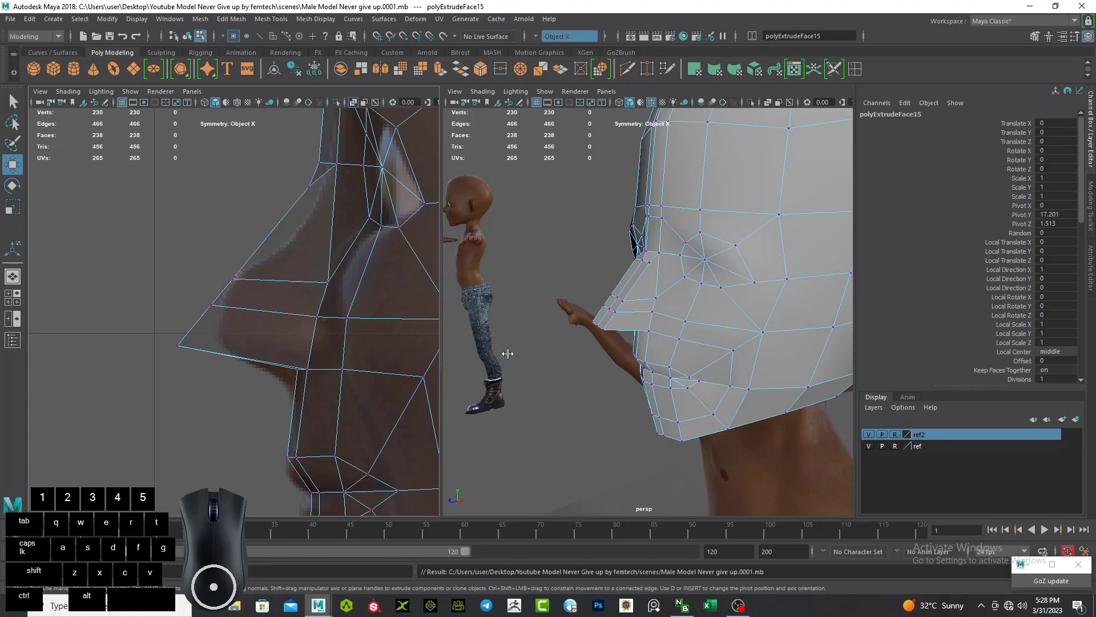
Step: Move the lowest row of nose-tip vertices back onto the reference profile in the side view
alt+drag(507, 354, 563, 397)
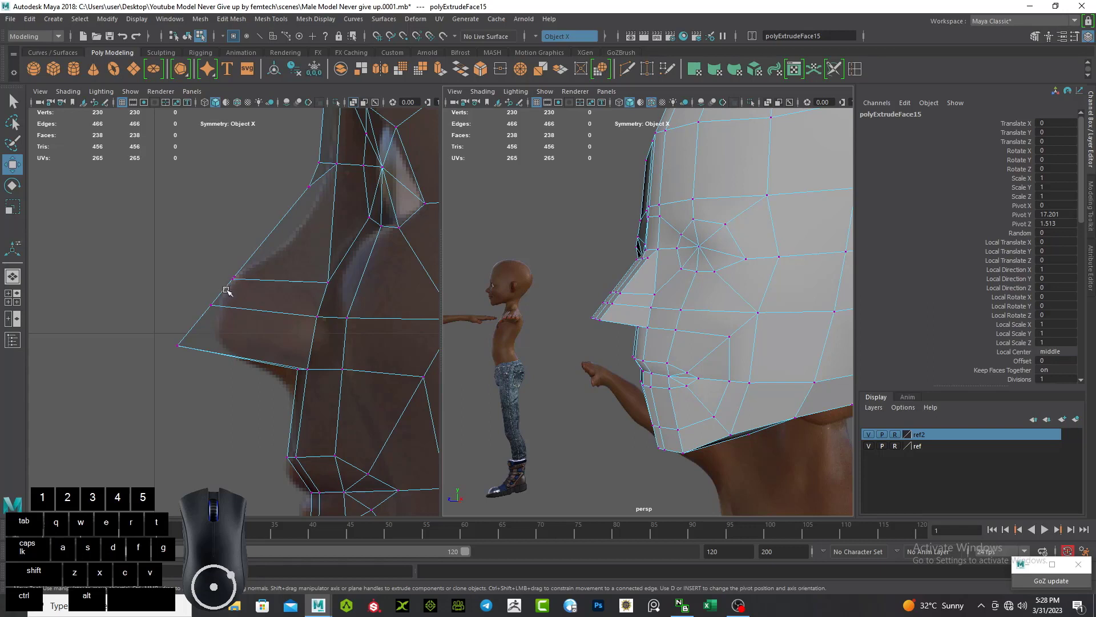
scroll(224, 292, up, 1)
alt+middle_drag(250, 225, 279, 242)
alt+middle_drag(279, 309, 298, 258)
drag(261, 352, 232, 335)
drag(182, 302, 220, 325)
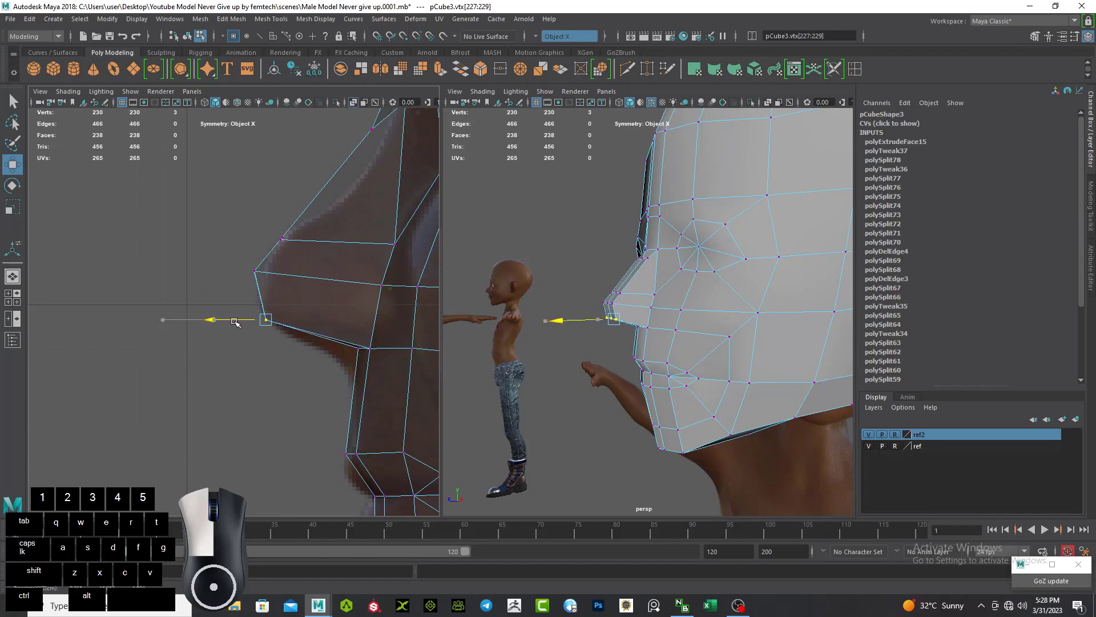
drag(235, 322, 229, 311)
Step: Move the vertex row above the nose tip and the row at the nose bridge back towards the reference profile
drag(220, 235, 239, 272)
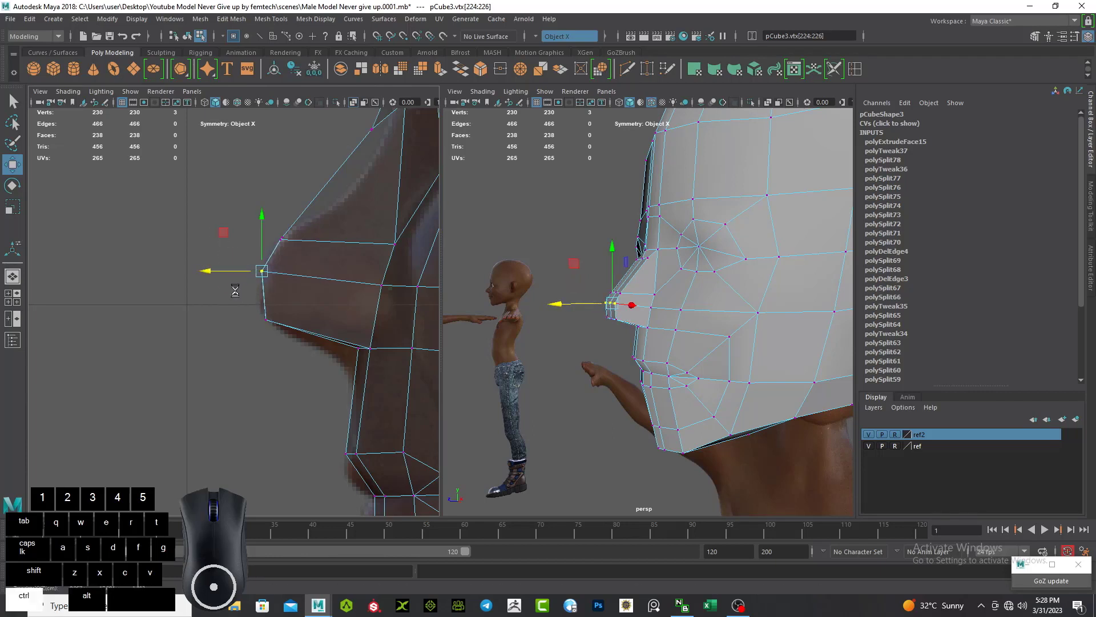
alt+middle_drag(238, 301, 204, 359)
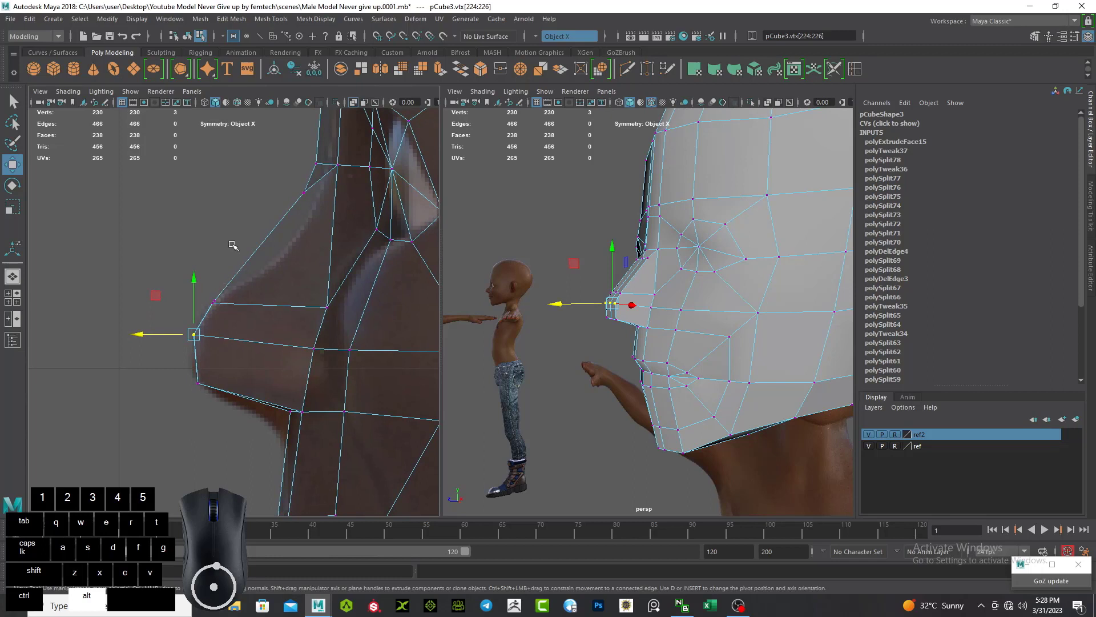
drag(279, 182, 308, 223)
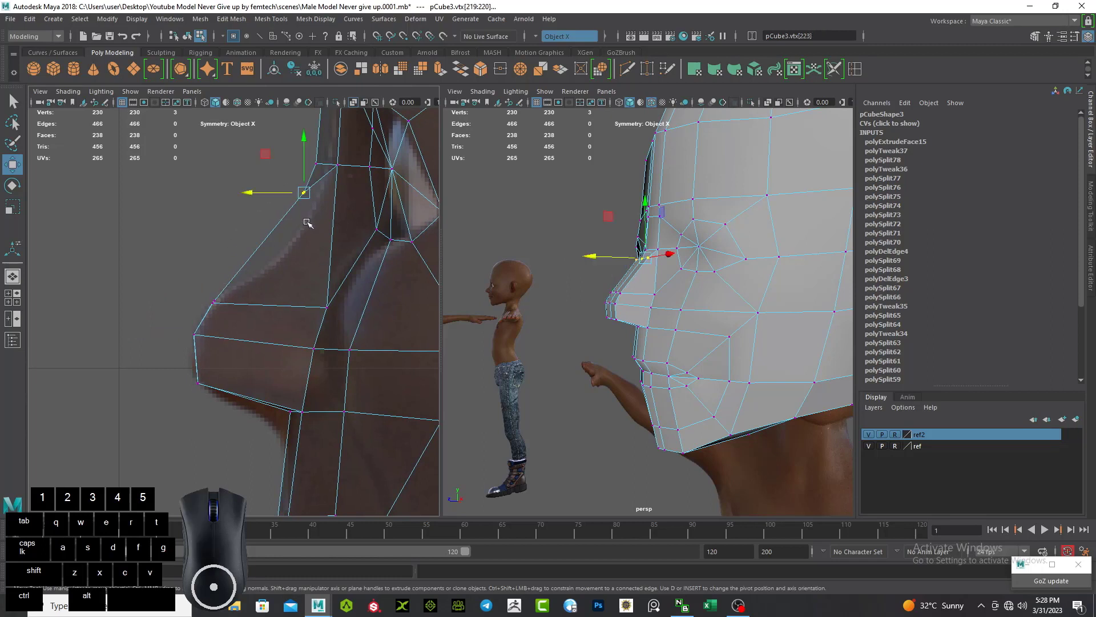
drag(255, 192, 258, 193)
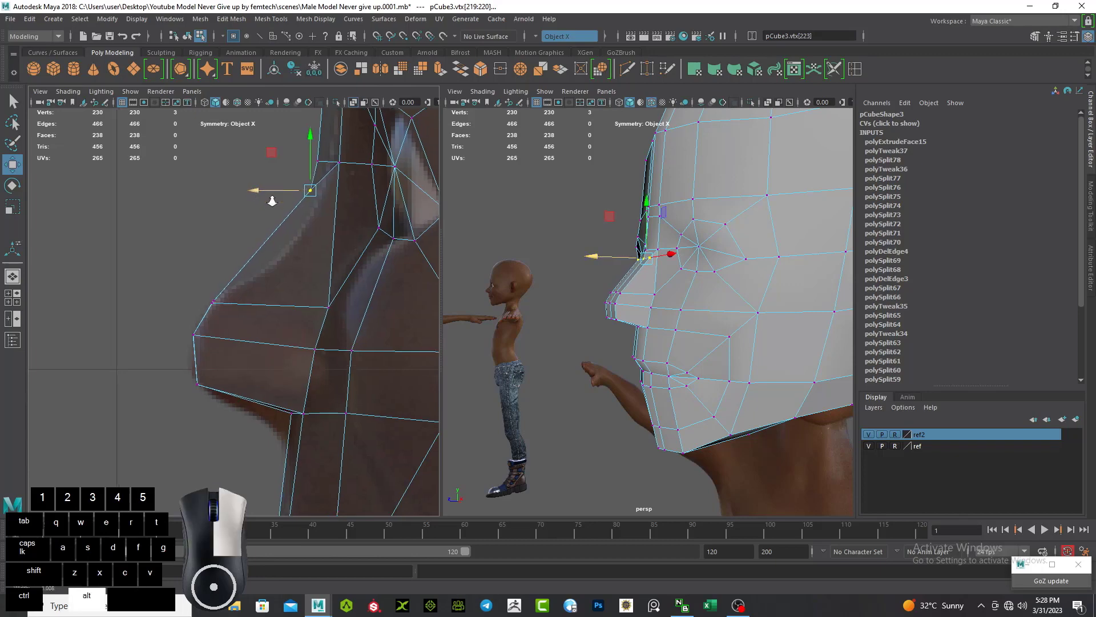
Step: Try to move the vertex row at the nose bridge slightly forward in the side view
alt+scroll(269, 190, up, 1)
alt+drag(559, 301, 622, 348)
alt+right_drag(621, 348, 627, 386)
alt+drag(627, 387, 621, 309)
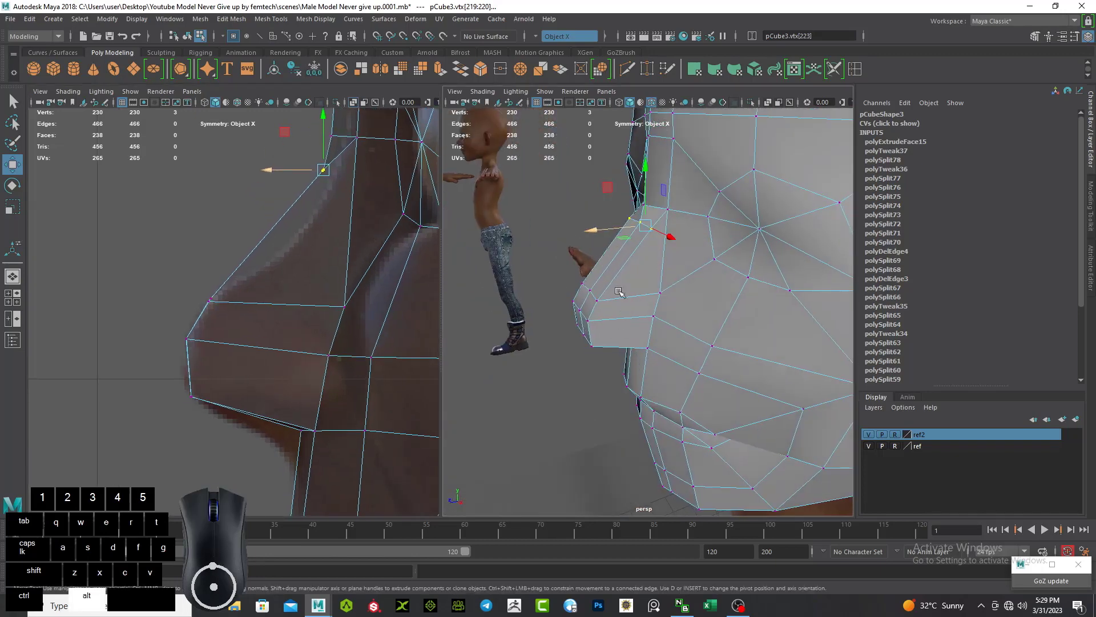
alt+middle_drag(622, 308, 631, 392)
alt+drag(565, 308, 628, 296)
alt+right_drag(628, 296, 613, 343)
alt+drag(612, 342, 684, 297)
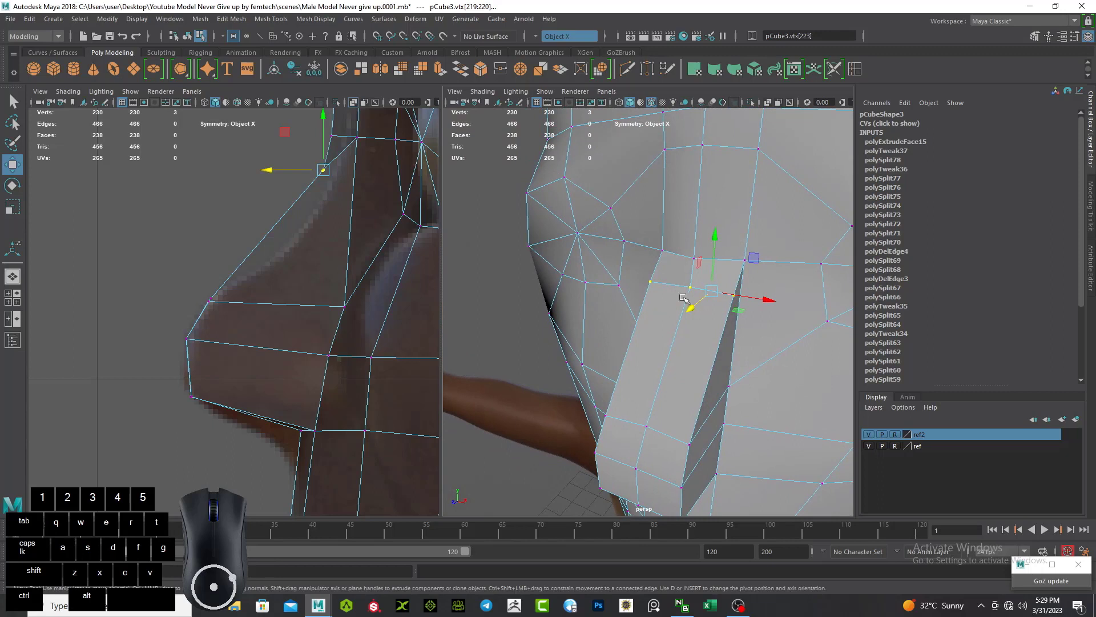
key(q)
click(745, 261)
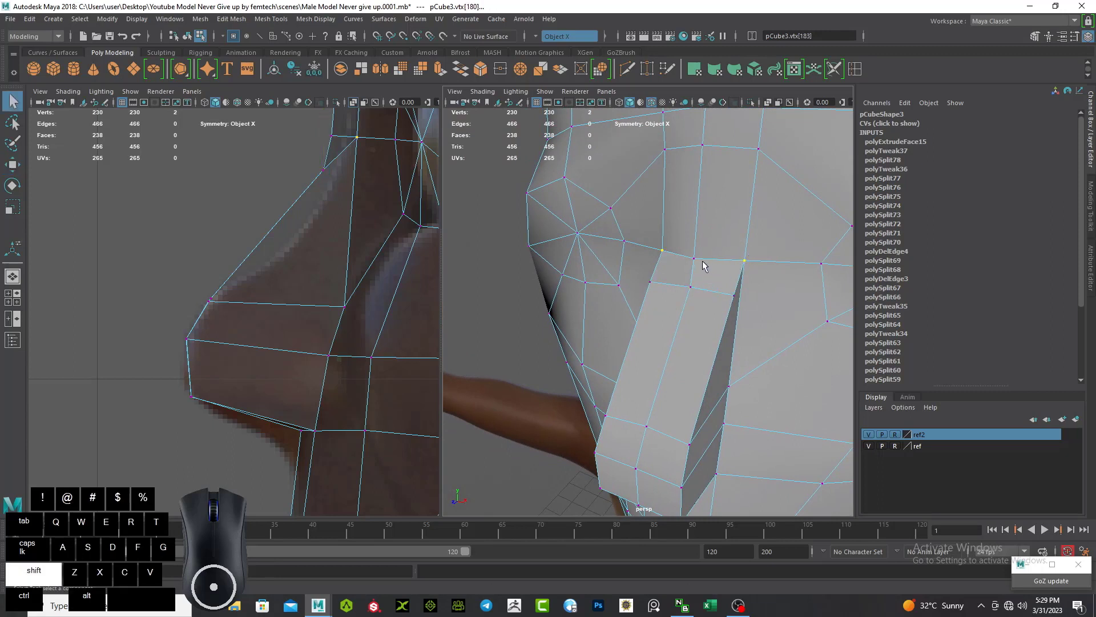
mouse_move(613, 341)
alt+mouse_down()
mouse_move(594, 362)
mouse_move(625, 356)
alt+mouse_up()
key(w)
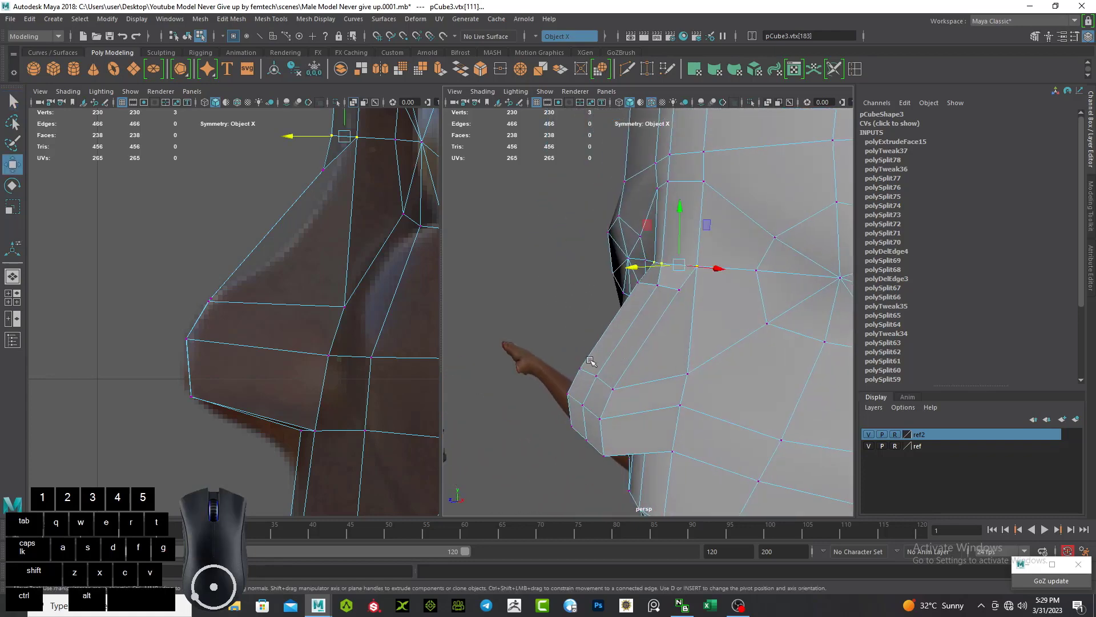
scroll(386, 392, down, 5)
scroll(235, 334, up, 5)
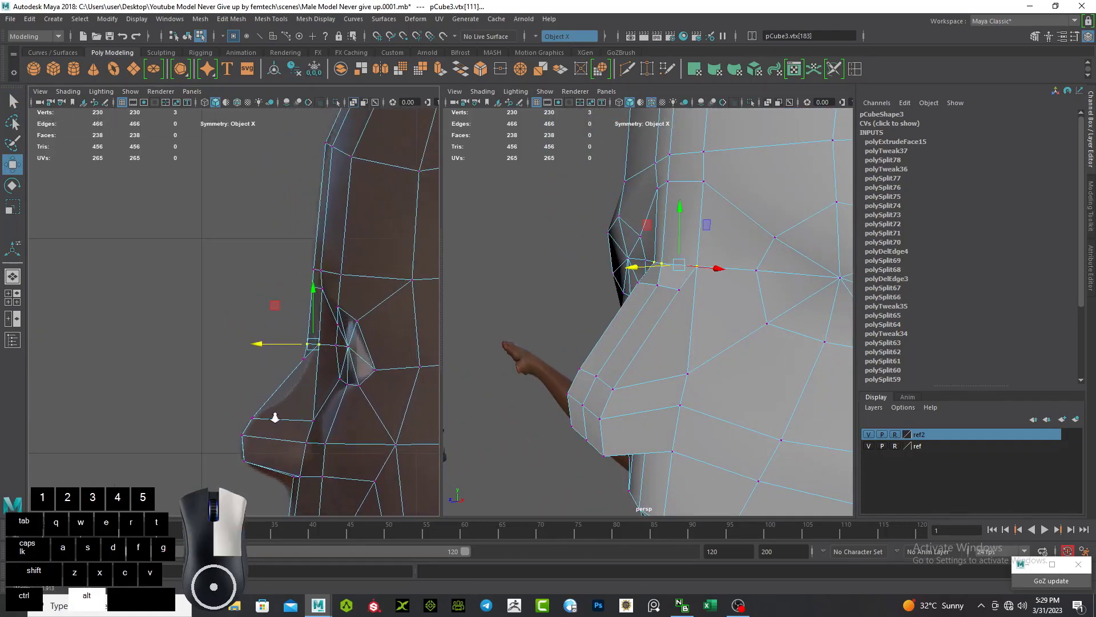
drag(312, 317, 304, 316)
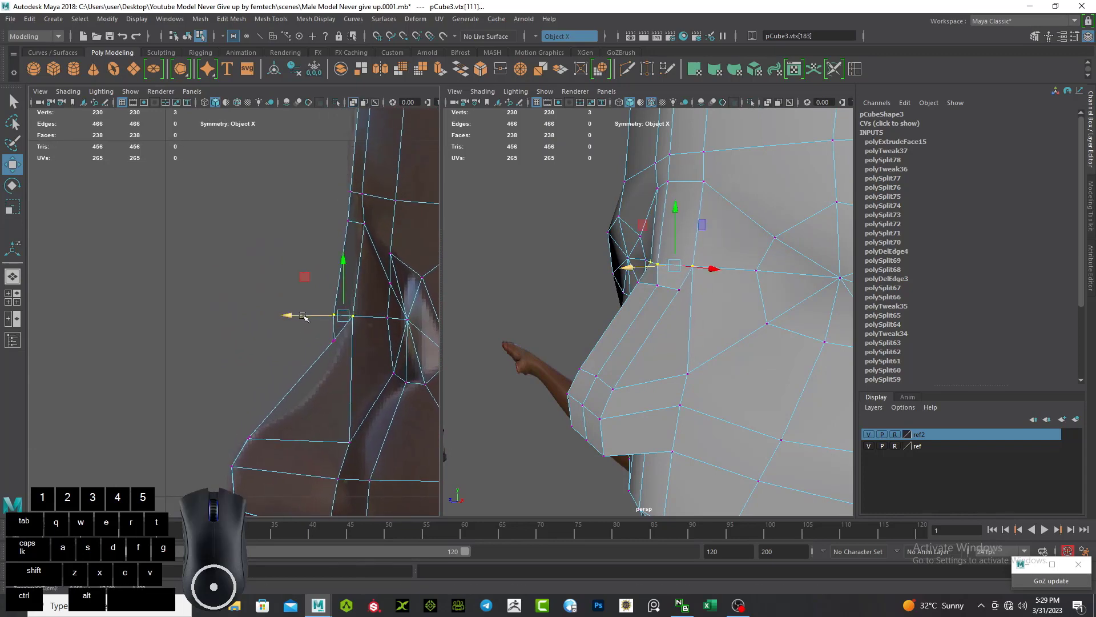
key(ctrl+z)
Step: In edge selection, move the nose-bridge edges and the nose edges just below them back towards the reference profile in the side view
alt+drag(553, 351, 619, 375)
right_click(648, 276)
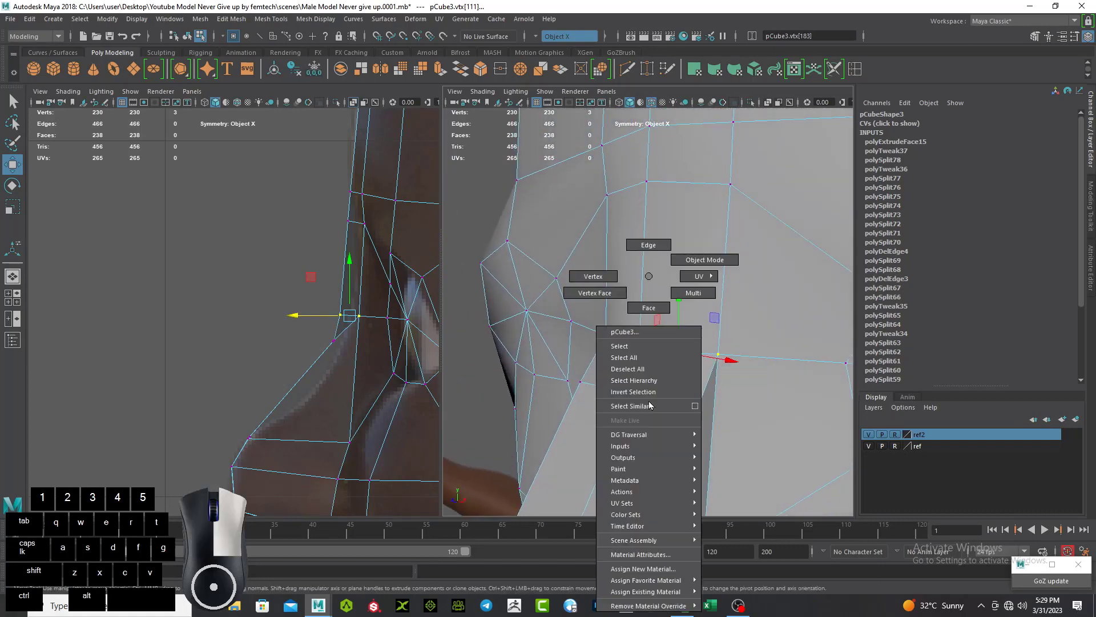
click(648, 246)
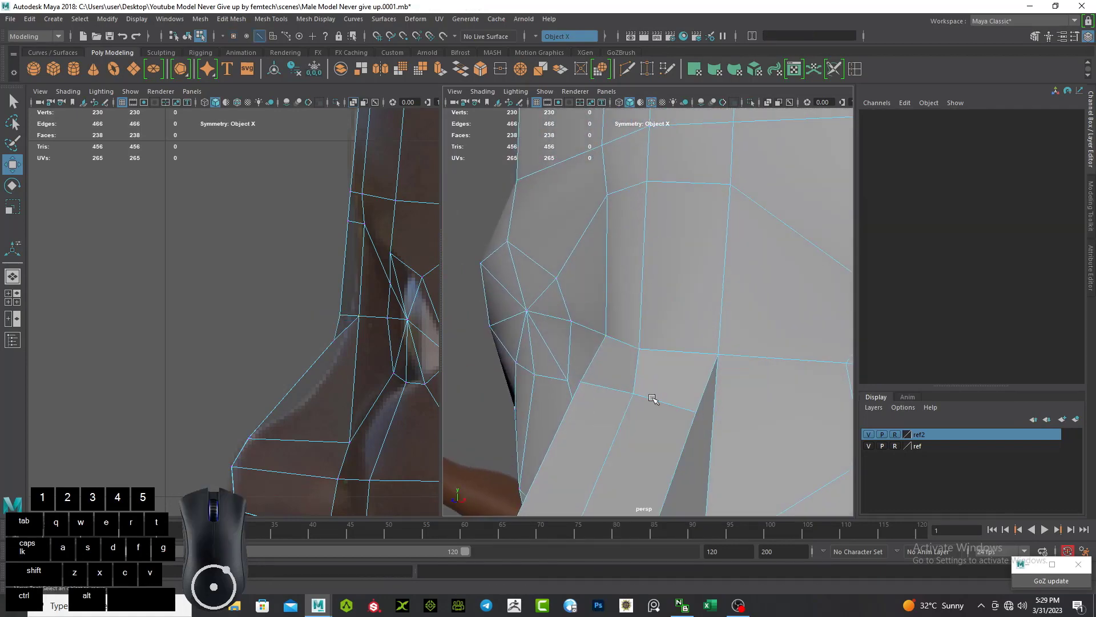
click(653, 399)
alt+drag(643, 406, 571, 407)
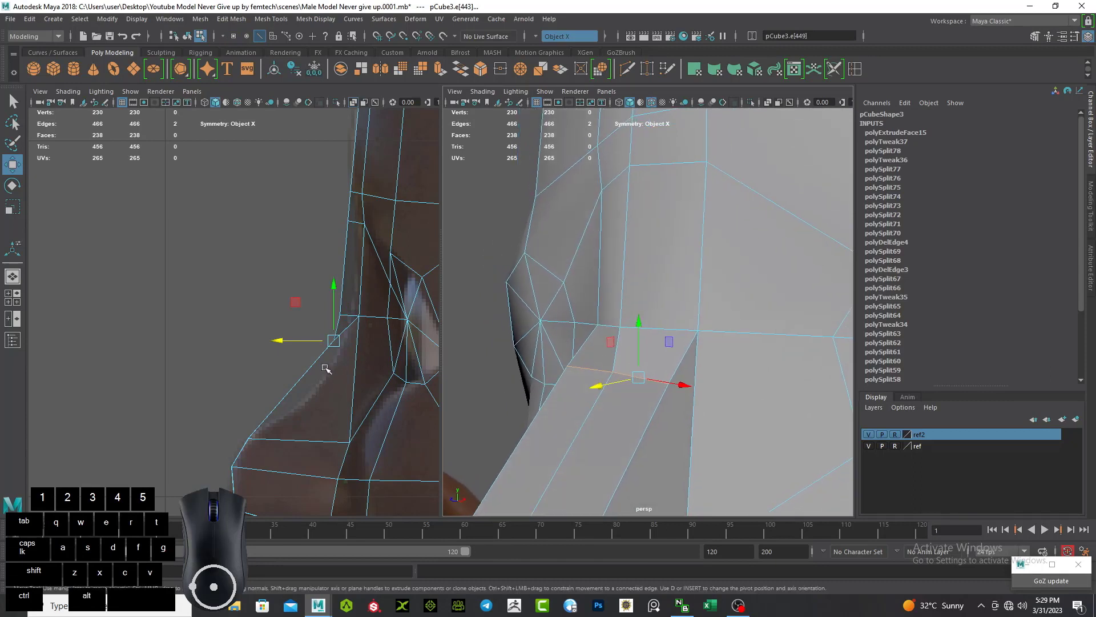
drag(306, 344, 298, 337)
alt+right_drag(351, 325, 353, 343)
click(357, 317)
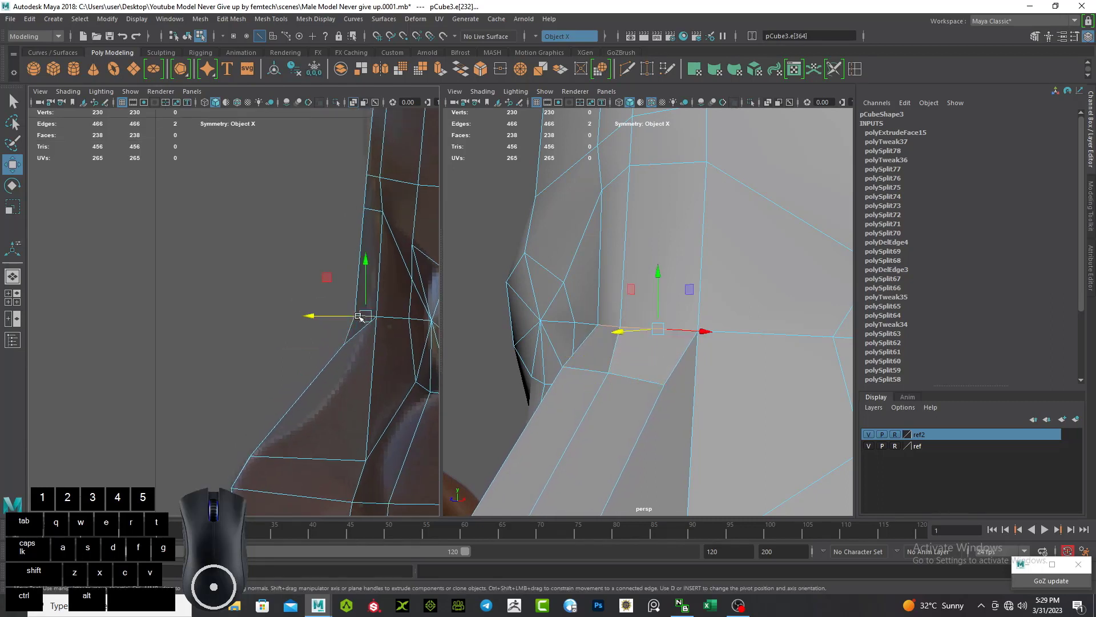
drag(344, 318, 354, 318)
click(628, 376)
drag(311, 342, 324, 346)
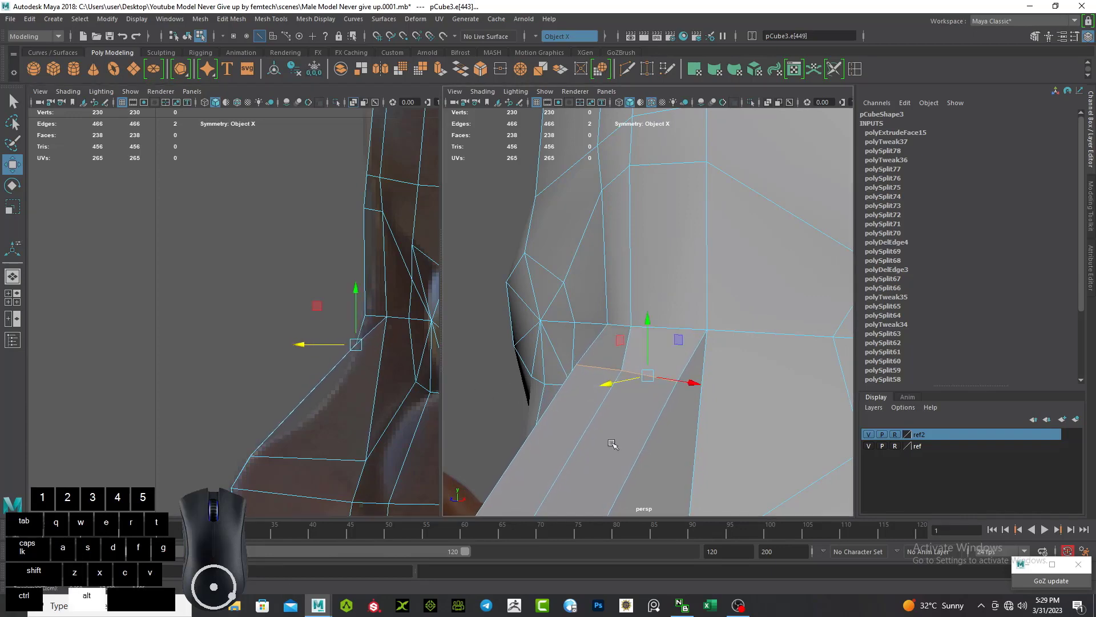
Step: In vertex selection, select the outer vertices at the upper and lower ends of the sloping nose ridge and save the scene
key(f)
alt+drag(601, 383, 539, 403)
alt+middle_drag(308, 421, 314, 387)
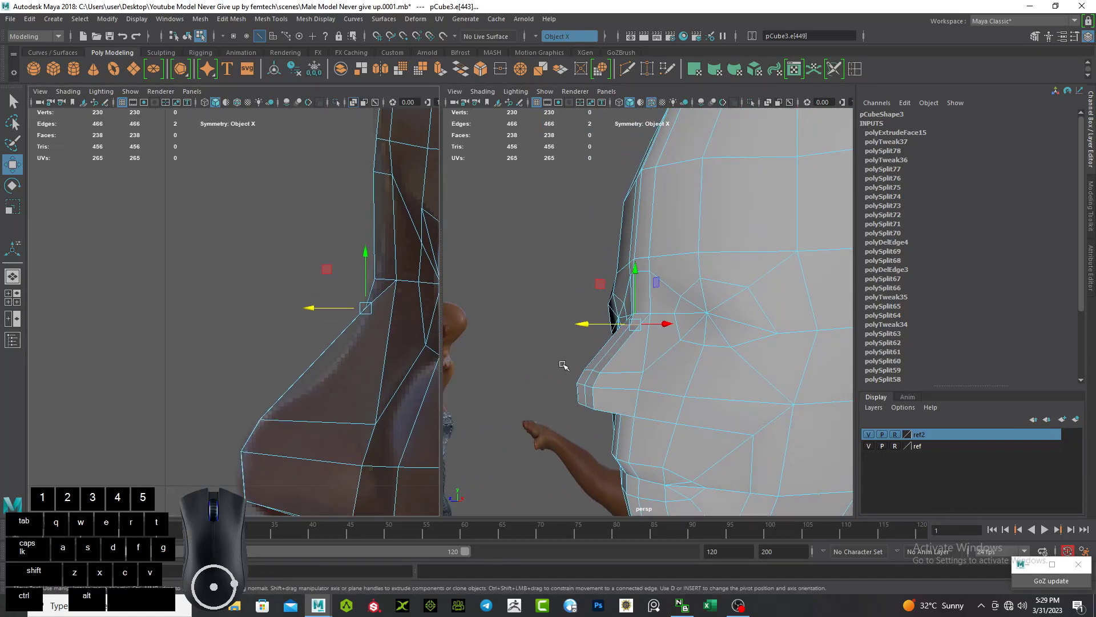
right_drag(598, 377, 540, 292)
alt+drag(530, 374, 623, 337)
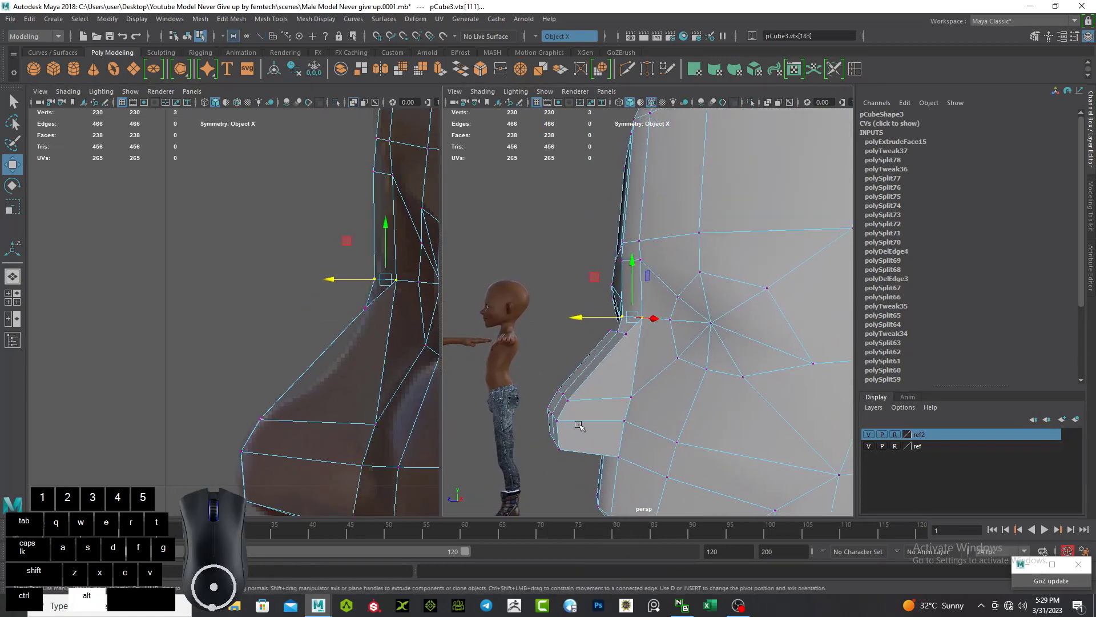
click(625, 336)
scroll(520, 393, up, 3)
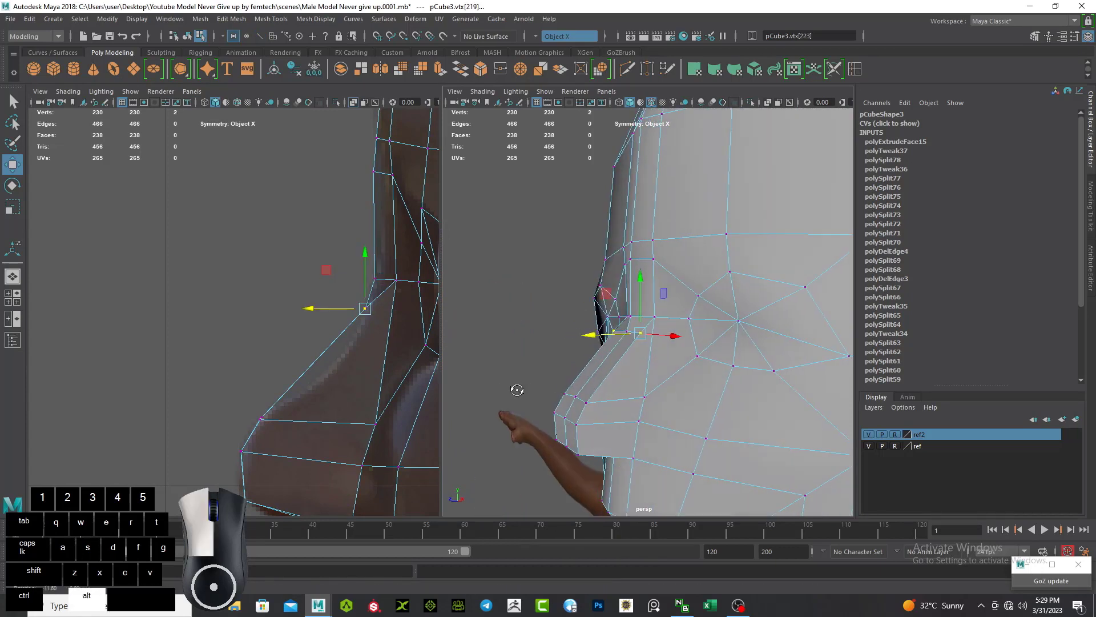
shift+click(586, 404)
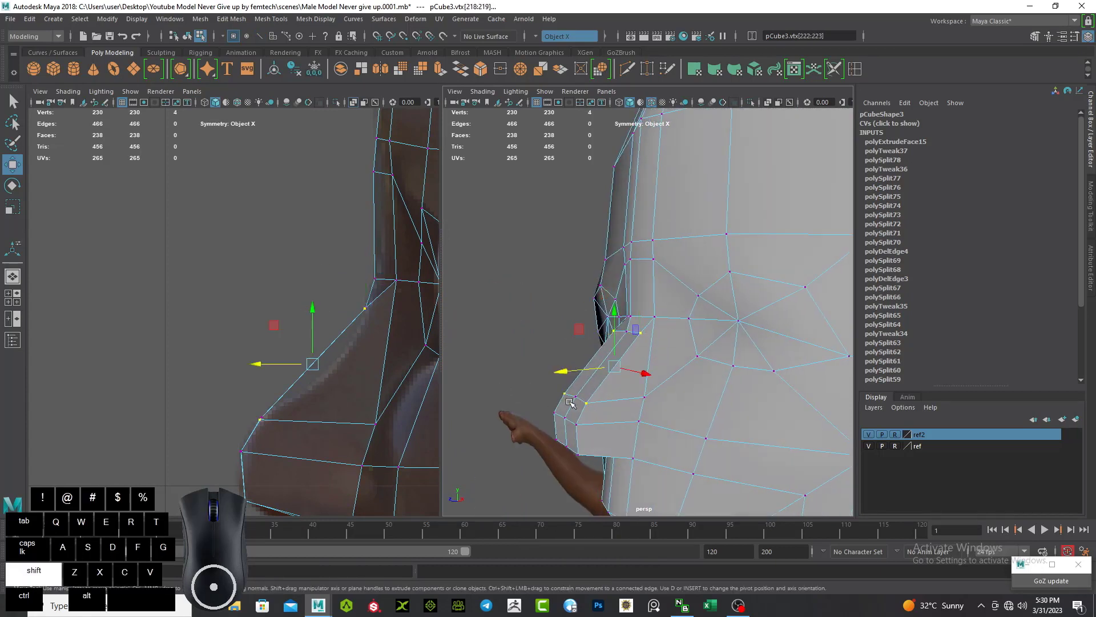
alt+middle_drag(327, 421, 319, 363)
alt+drag(609, 470, 639, 433)
key(ctrl+s)
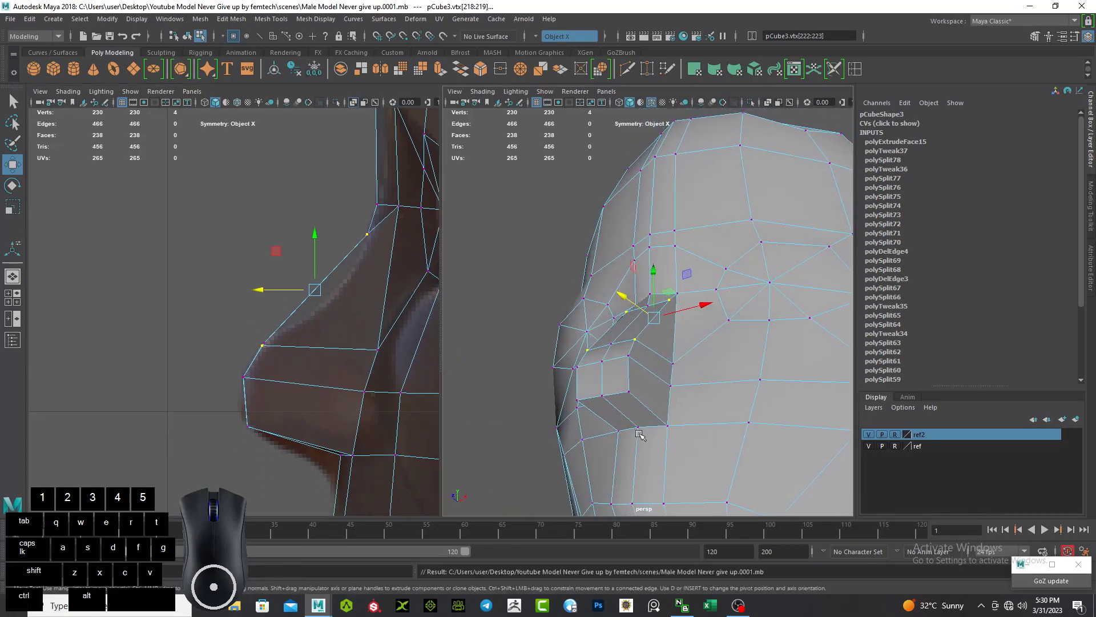
Step: Preview the head with smoothing, compare its nose with the front and side references, and return to the unsmoothed display
alt+drag(640, 434, 614, 383)
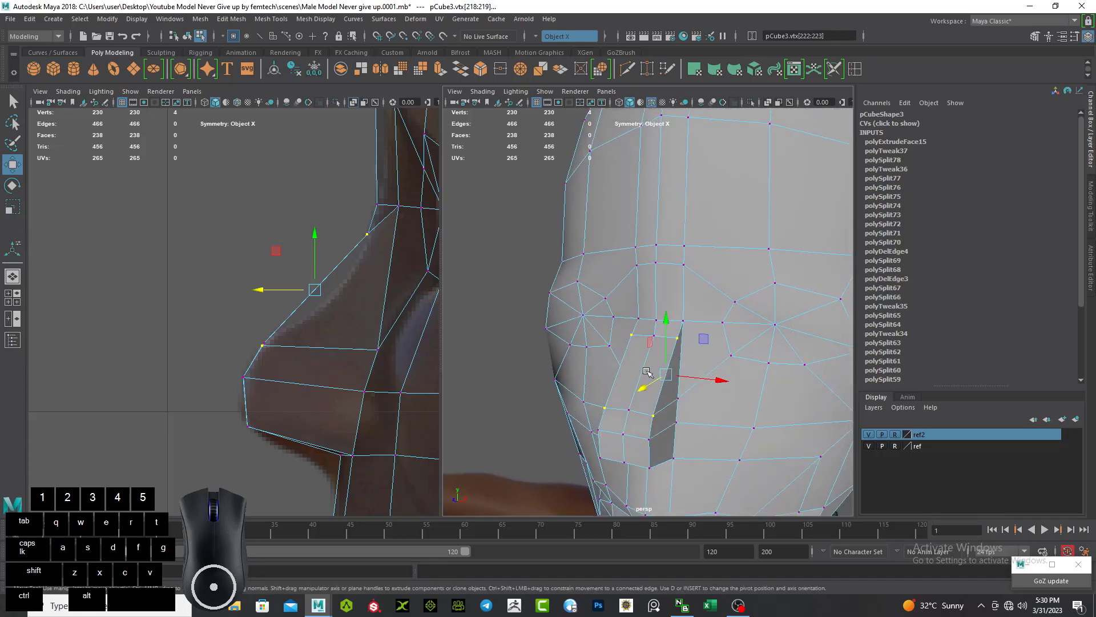
key(3)
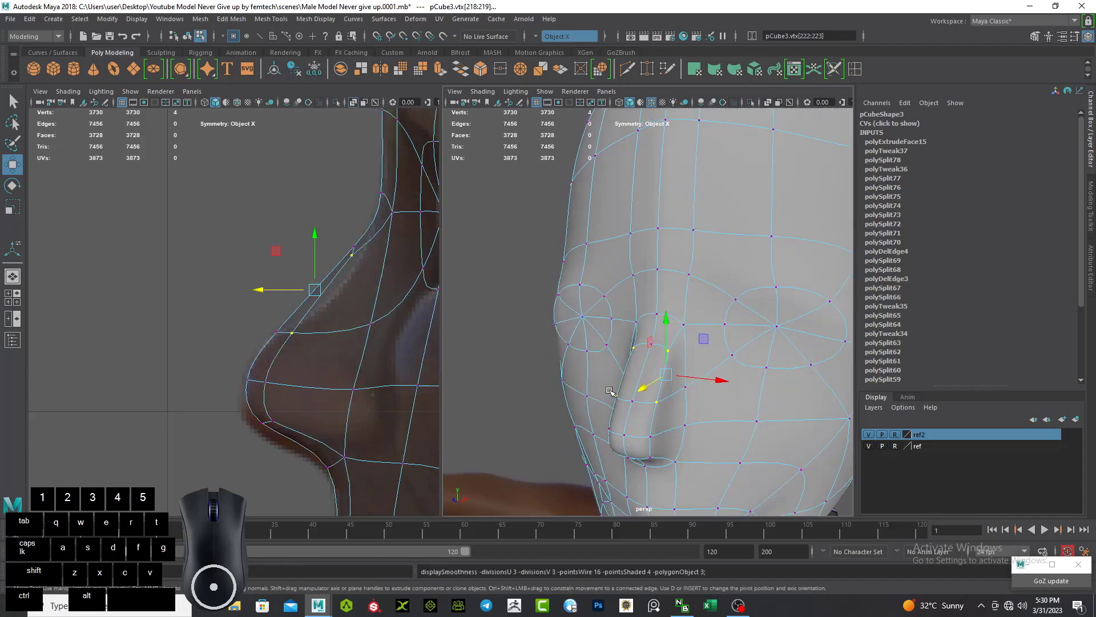
alt+drag(582, 422, 613, 368)
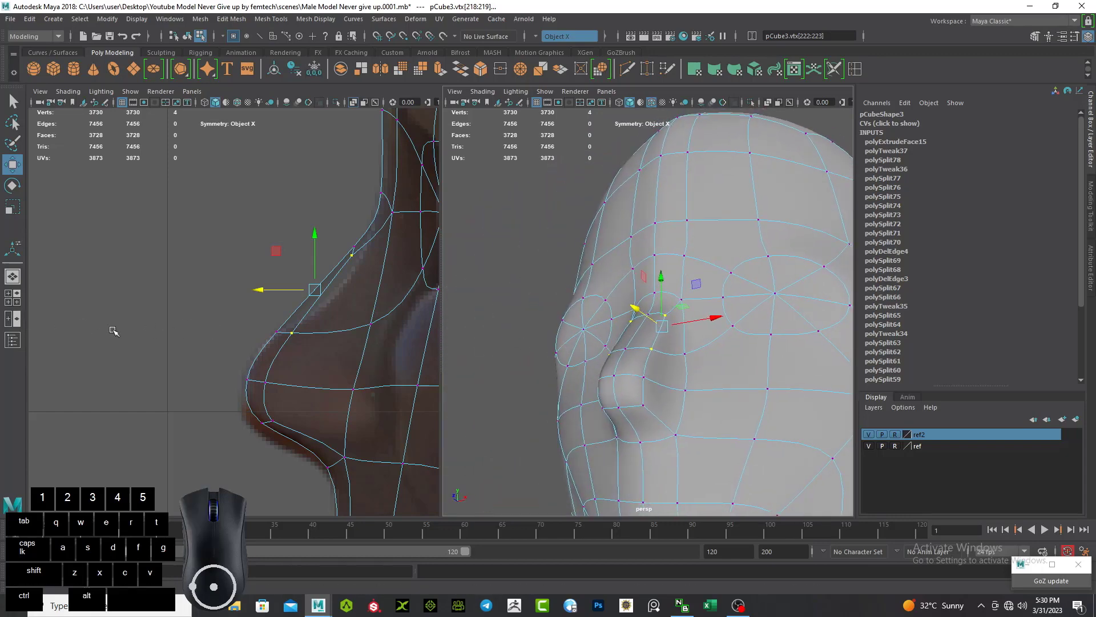
scroll(124, 331, down, 15)
alt+middle_drag(88, 360, 221, 367)
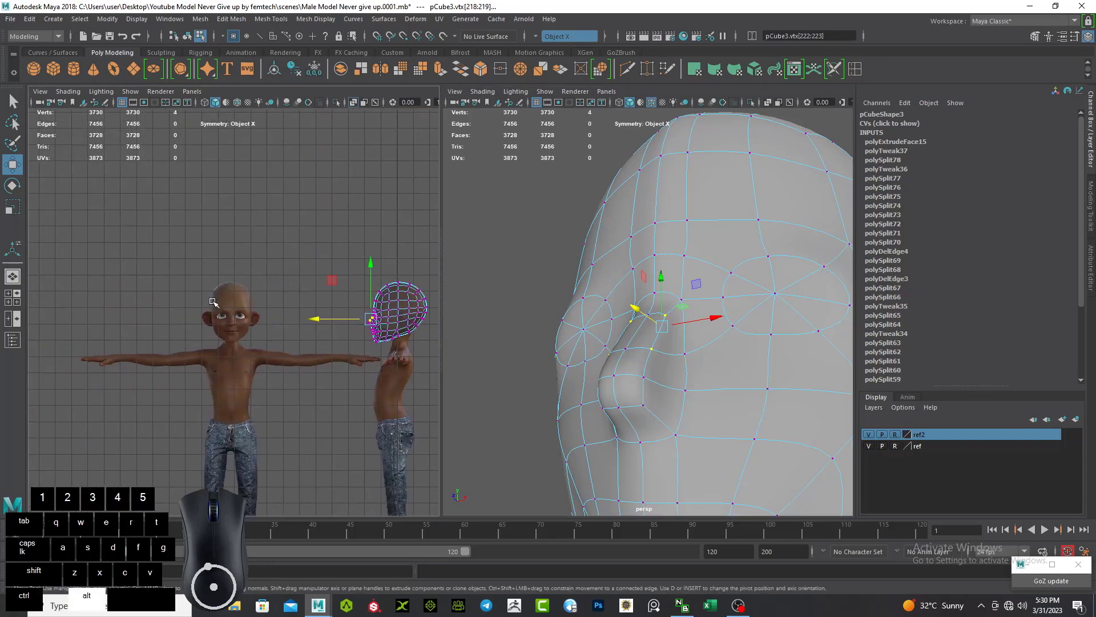
scroll(199, 318, up, 10)
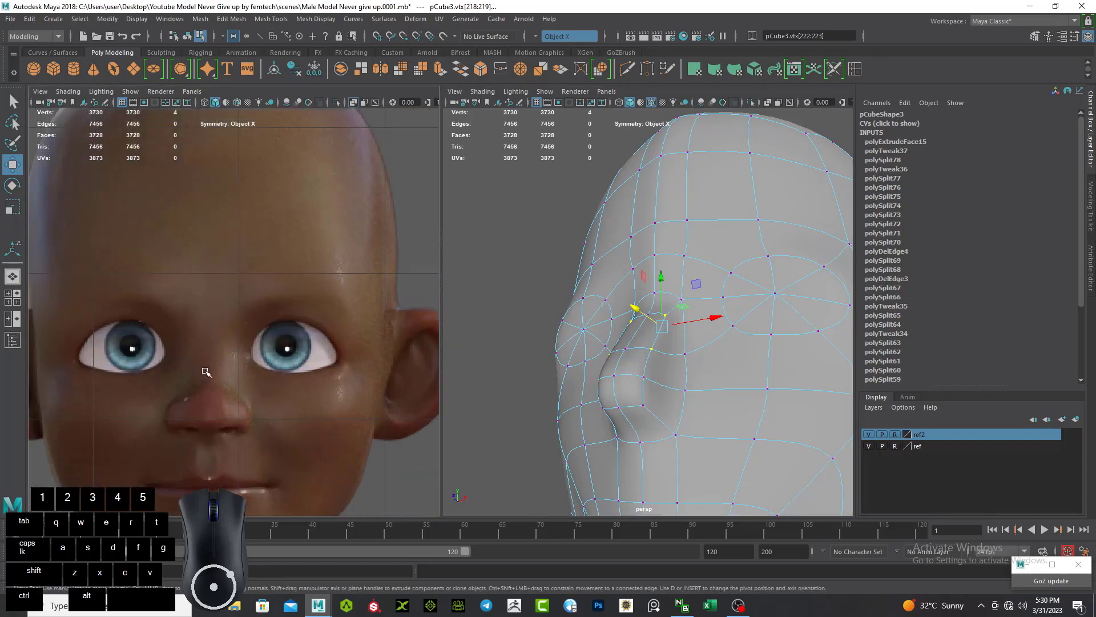
scroll(284, 397, down, 8)
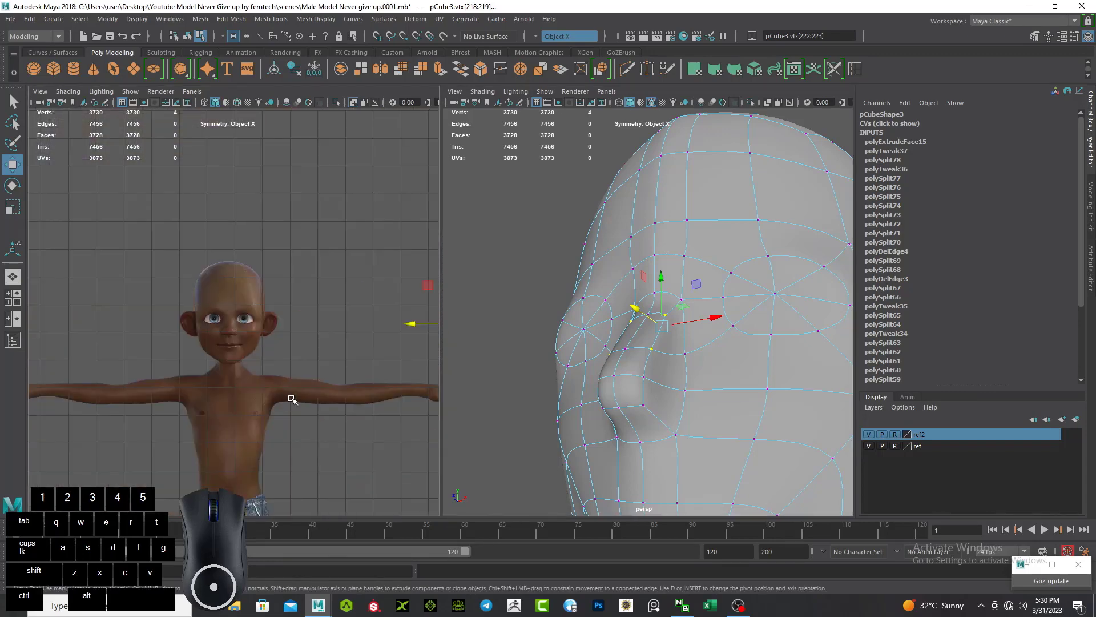
scroll(280, 371, up, 6)
scroll(280, 368, up, 6)
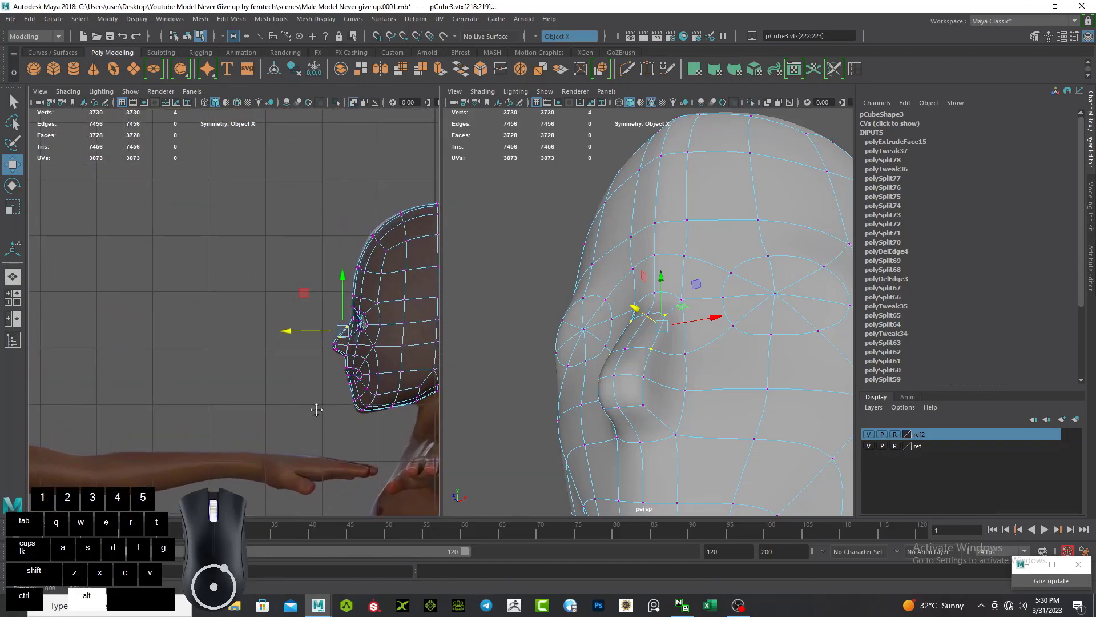
scroll(255, 369, up, 3)
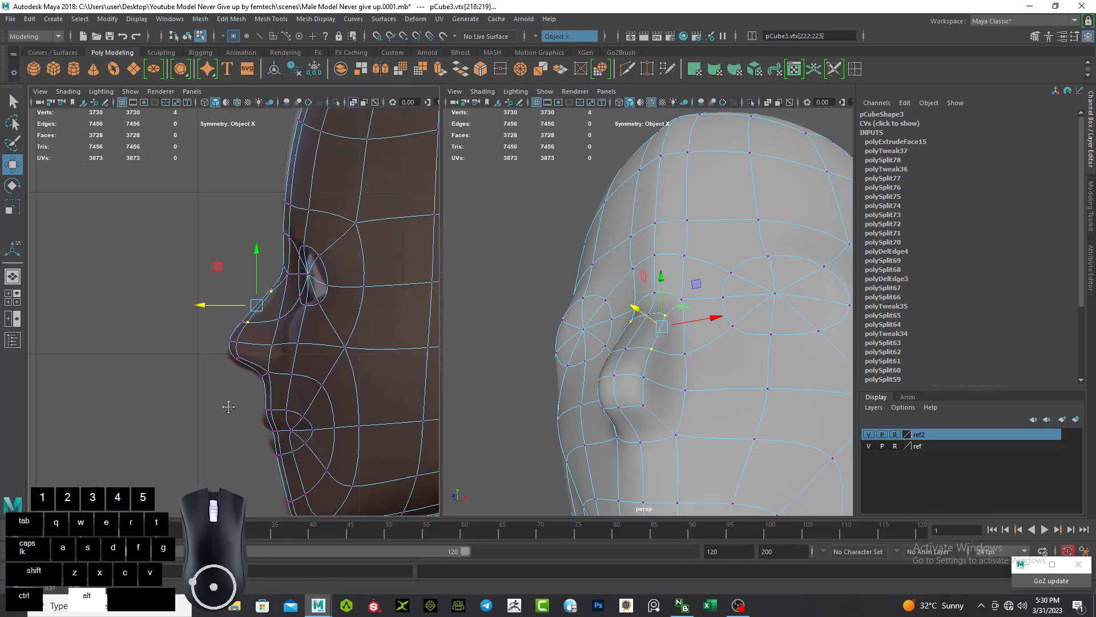
key(1)
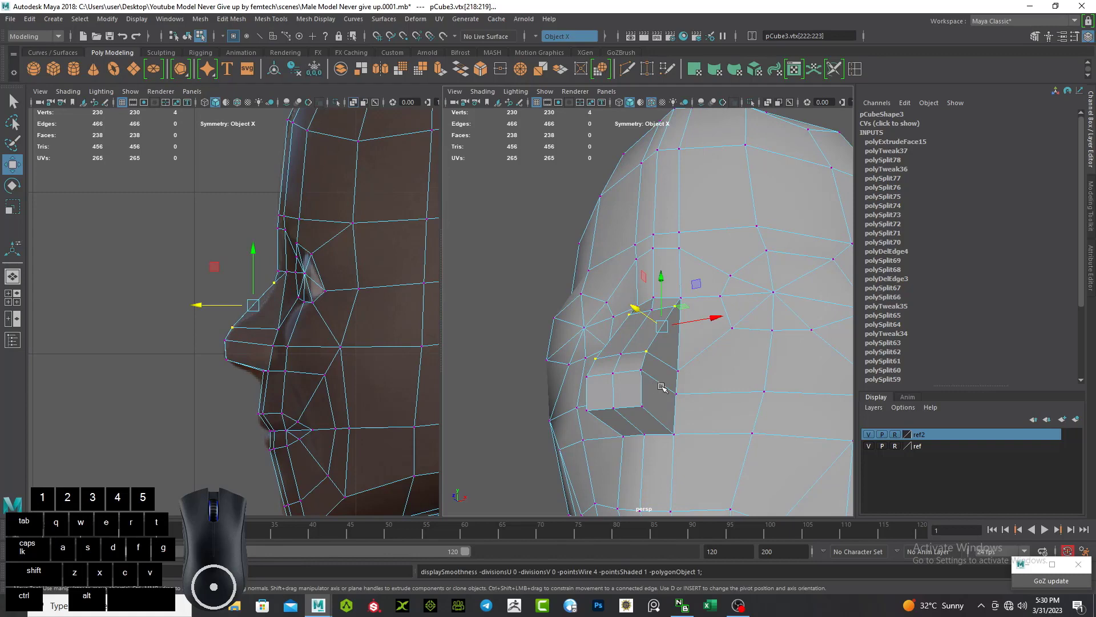
click(982, 605)
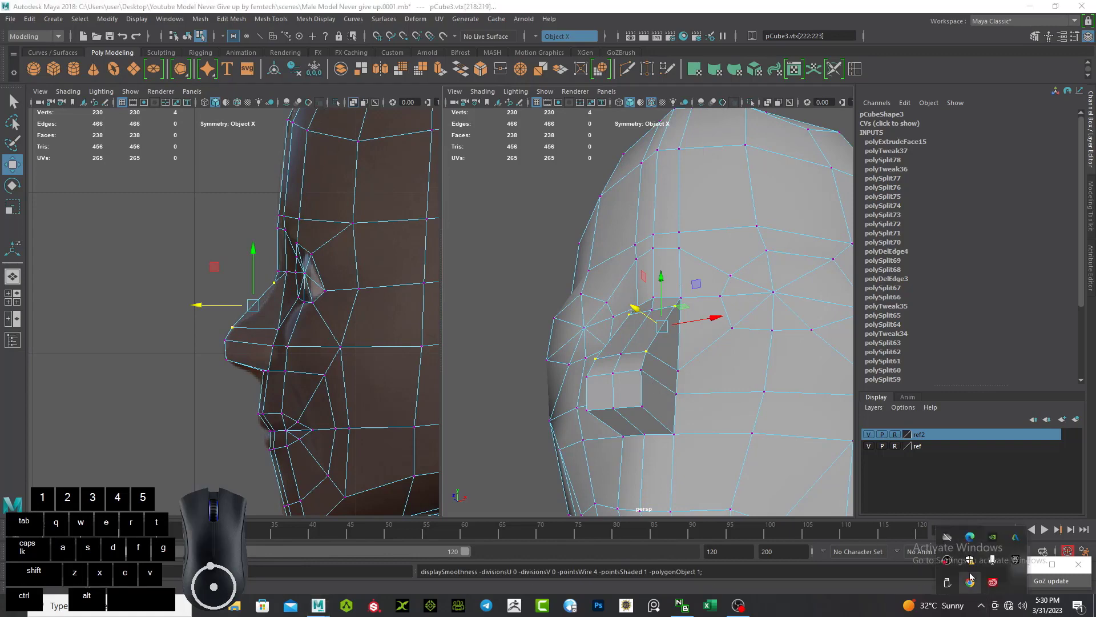